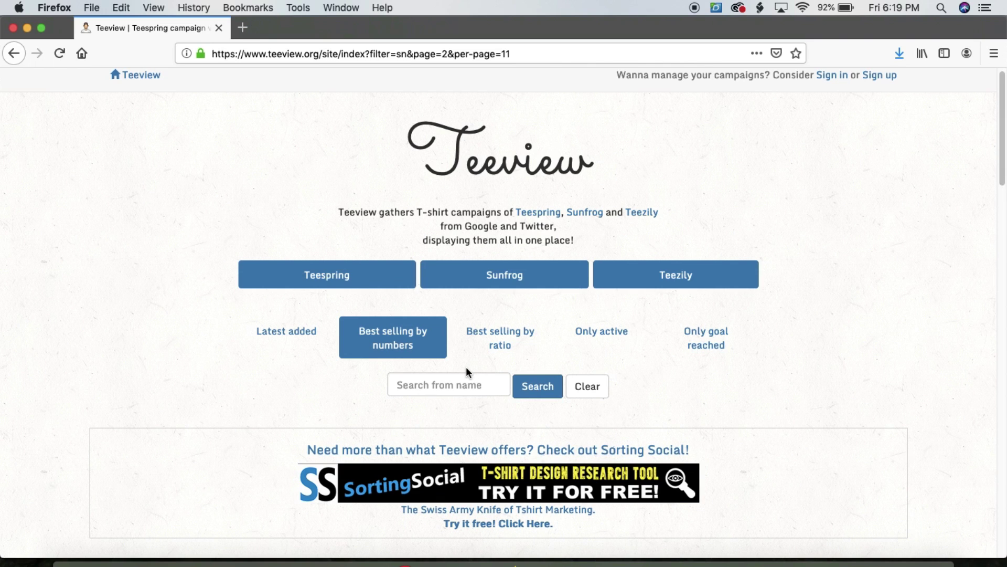
# Scroll page 2 down to the LIMITED EDITION hoodie card, 6305 sold at $43.45
pyautogui.scroll(-10, 462, 362)
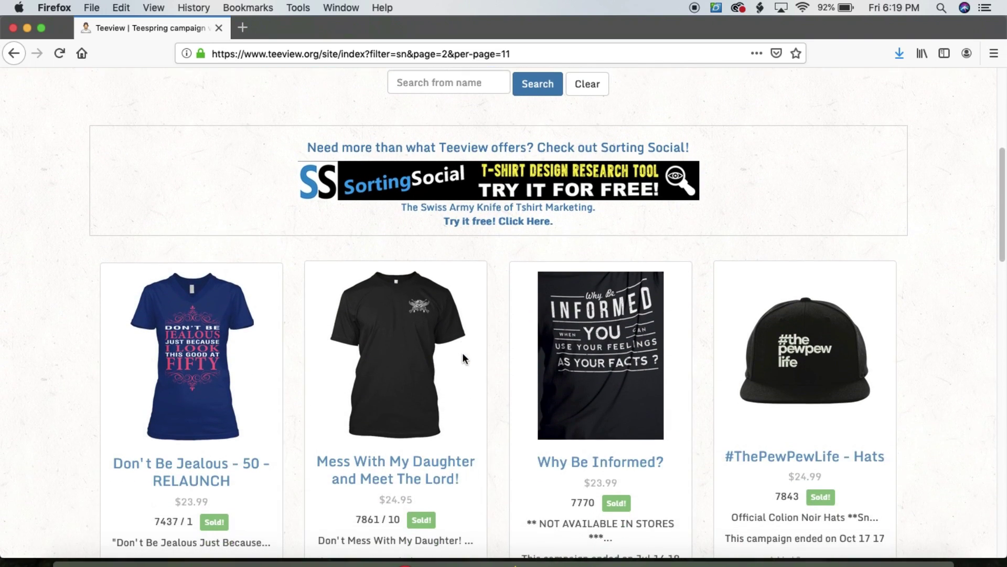
pyautogui.scroll(-4, 457, 362)
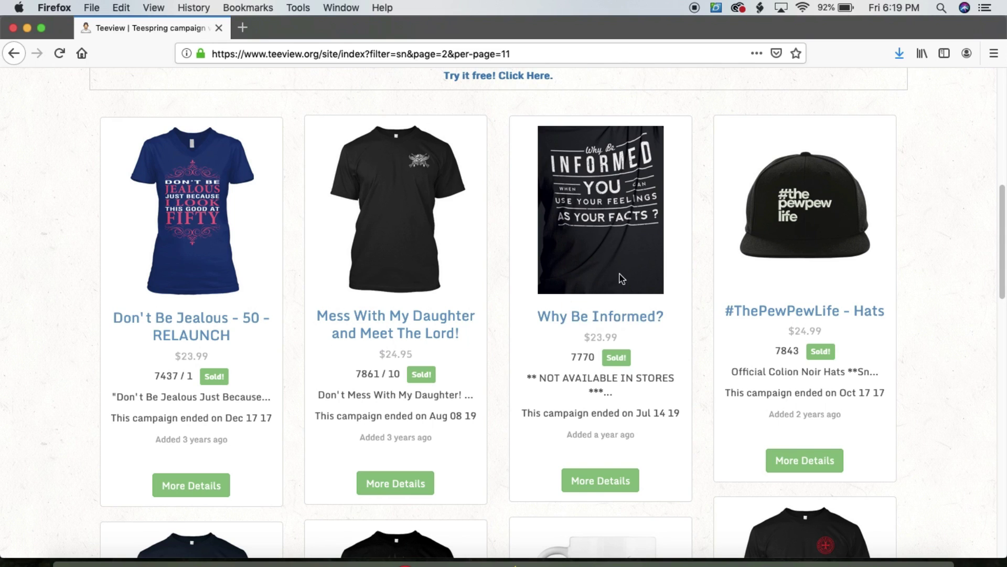
pyautogui.scroll(-5, 621, 272)
pyautogui.scroll(-20, 621, 272)
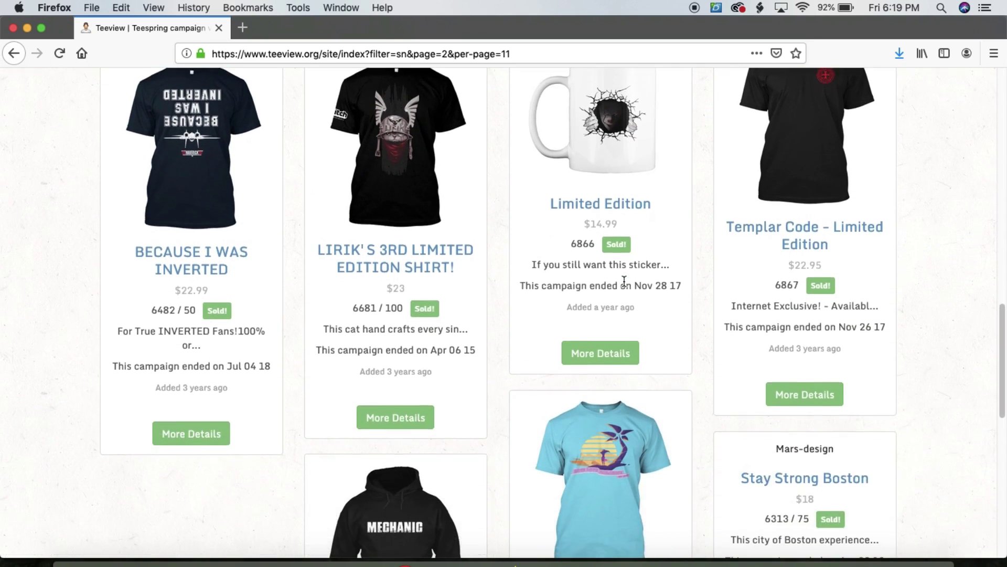
pyautogui.scroll(-2, 623, 293)
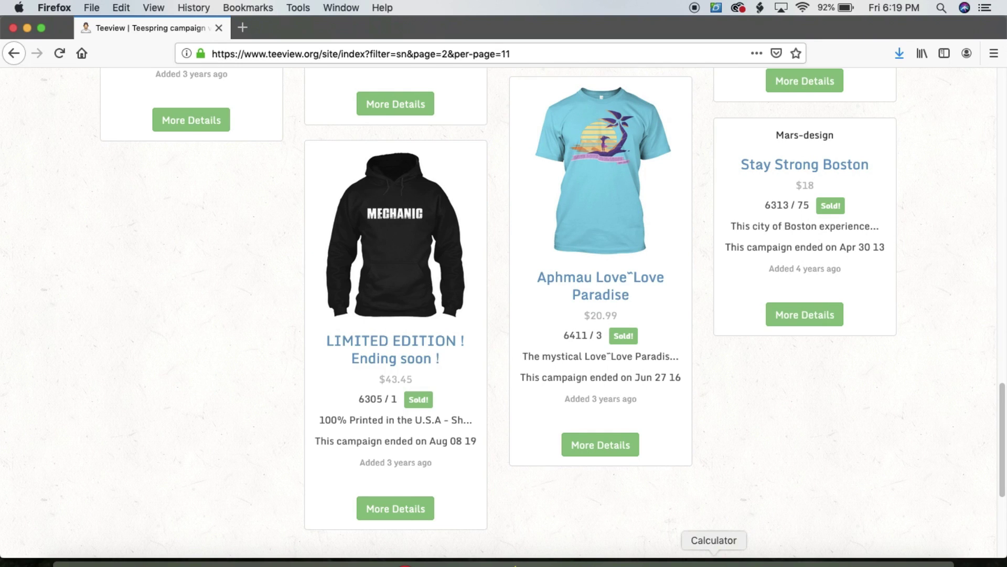
# Open Calculator and enter 6305 units sold as the first factor to multiply
pyautogui.click(714, 561)
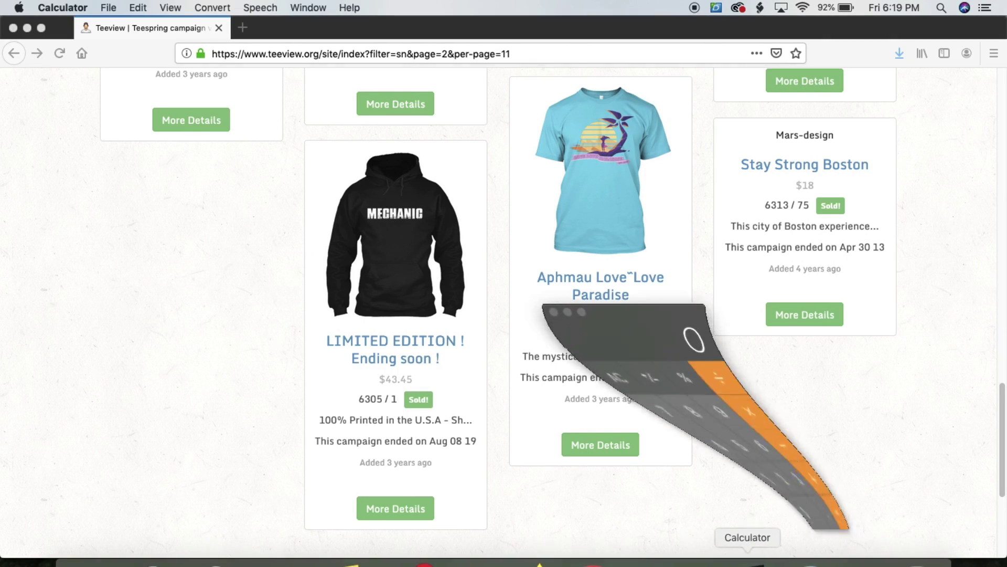
pyautogui.moveTo(640, 344); pyautogui.dragTo(602, 288)
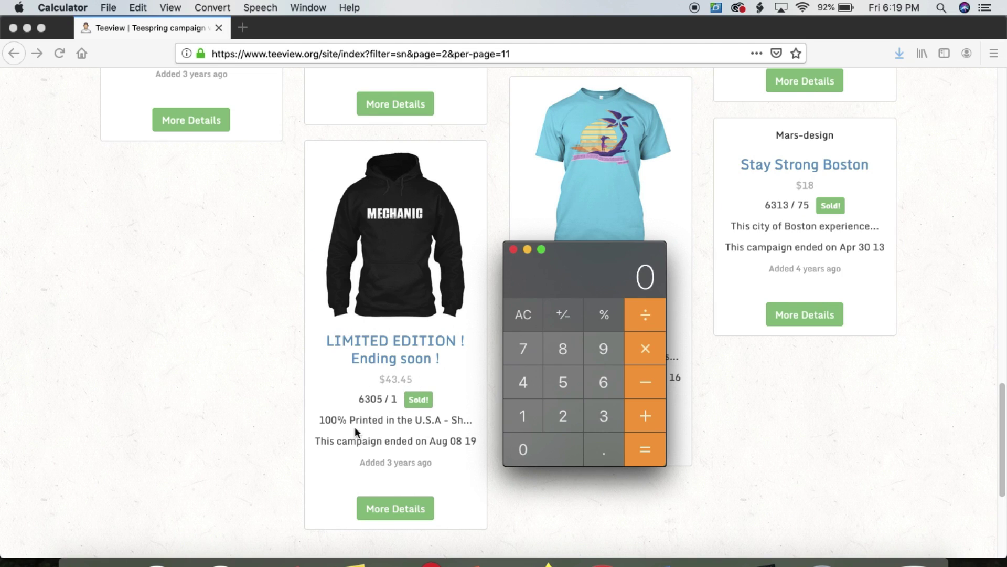
pyautogui.click(603, 383)
pyautogui.click(603, 416)
pyautogui.click(551, 446)
pyautogui.click(563, 382)
pyautogui.click(645, 348)
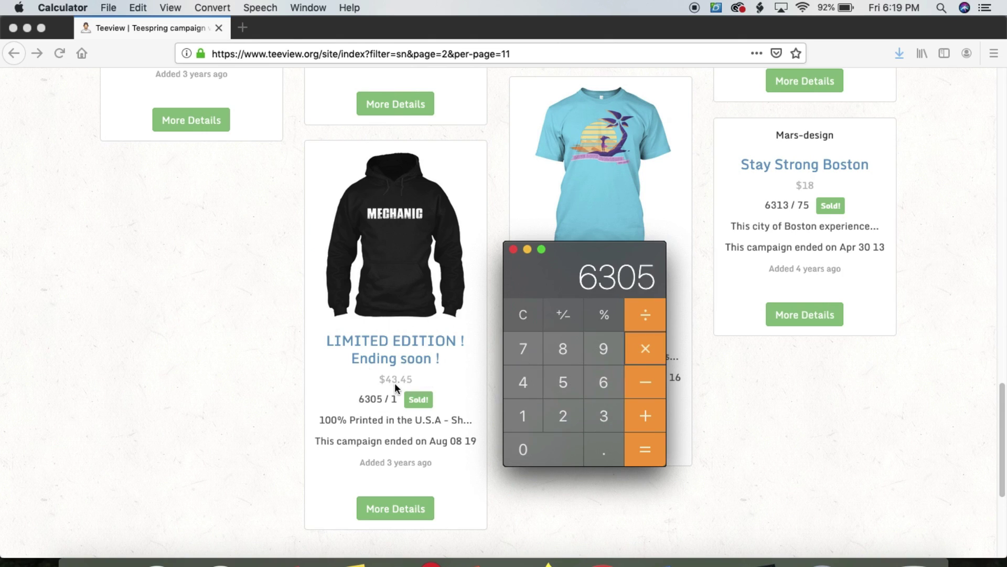
# Multiply by the $43.45 price to get a revenue of 273952.25
pyautogui.click(523, 382)
pyautogui.click(604, 414)
pyautogui.click(598, 447)
pyautogui.click(526, 382)
pyautogui.click(563, 383)
pyautogui.click(640, 451)
# Move Calculator to the lower right and bring the Teeview results page back
pyautogui.moveTo(616, 259); pyautogui.dragTo(639, 262)
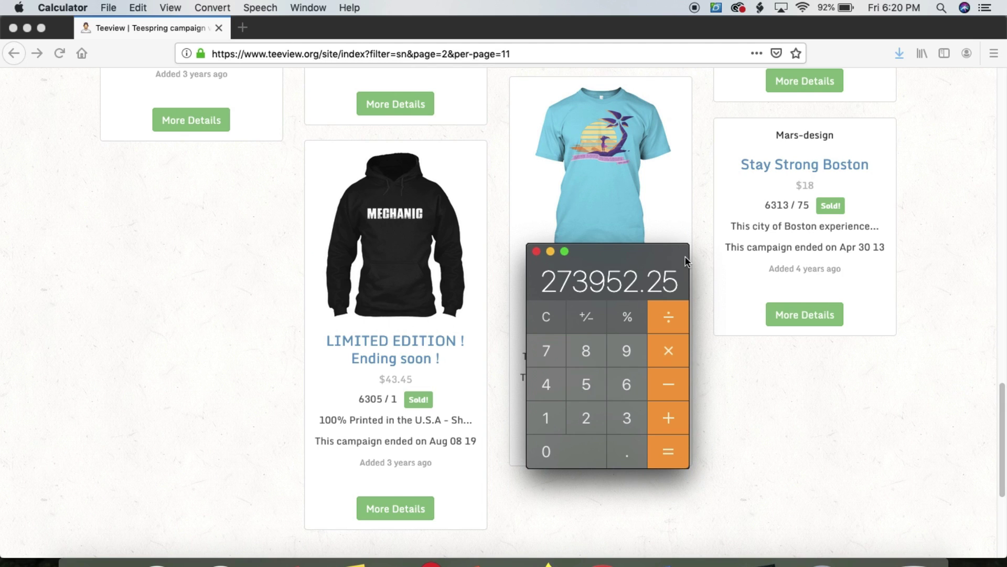
pyautogui.click(595, 263)
pyautogui.moveTo(596, 263); pyautogui.dragTo(564, 159)
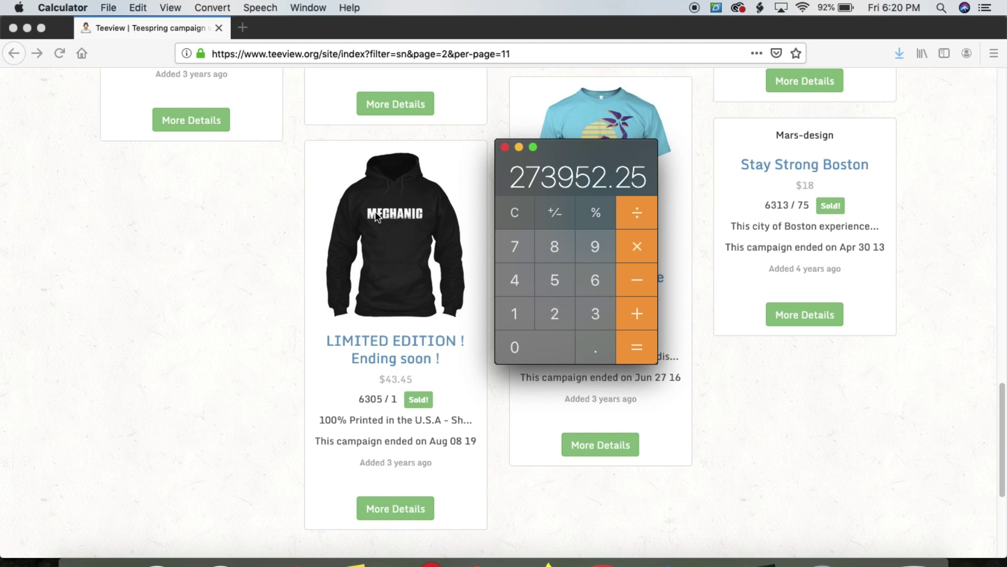
pyautogui.moveTo(537, 164); pyautogui.dragTo(831, 297)
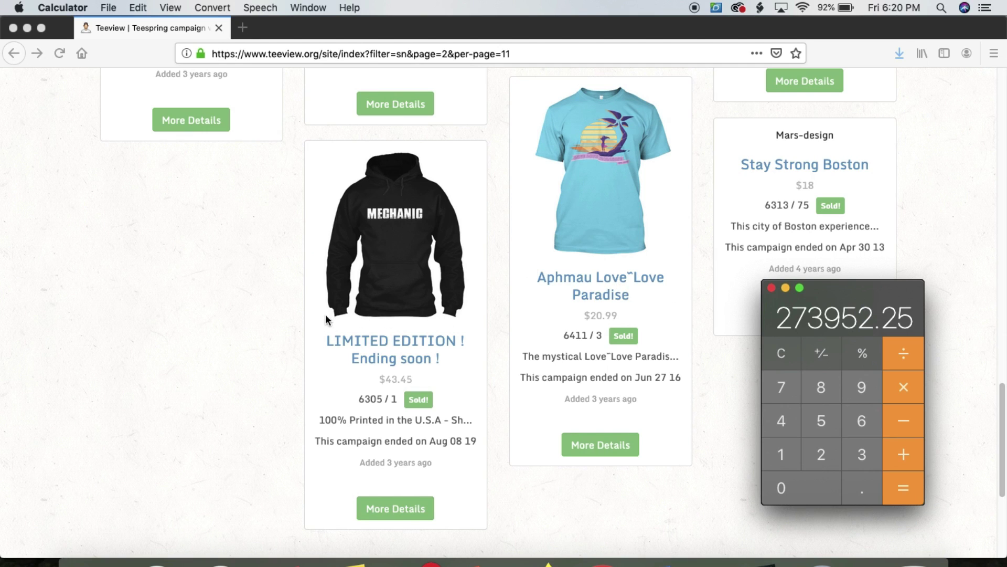
pyautogui.click(304, 315)
pyautogui.scroll(-5, 335, 330)
# Go to page 3 of the best-selling campaigns and scroll down to the grid
pyautogui.click(496, 362)
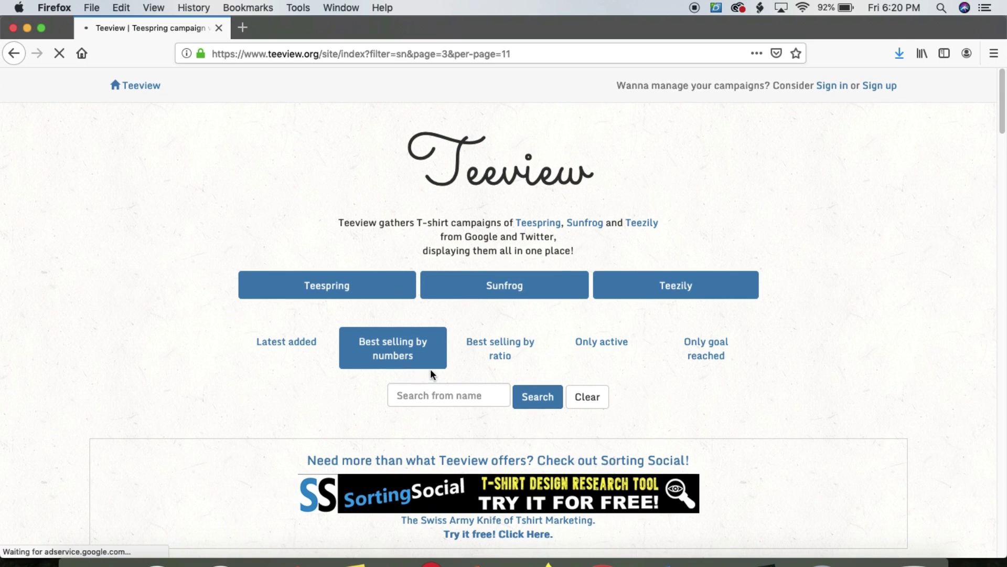
pyautogui.scroll(-8, 431, 370)
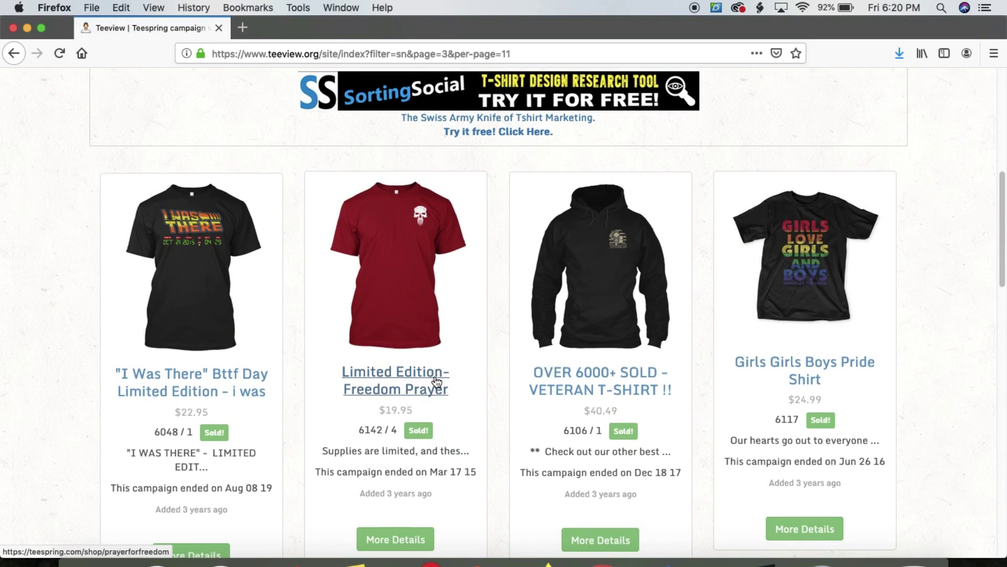
pyautogui.scroll(-1, 436, 380)
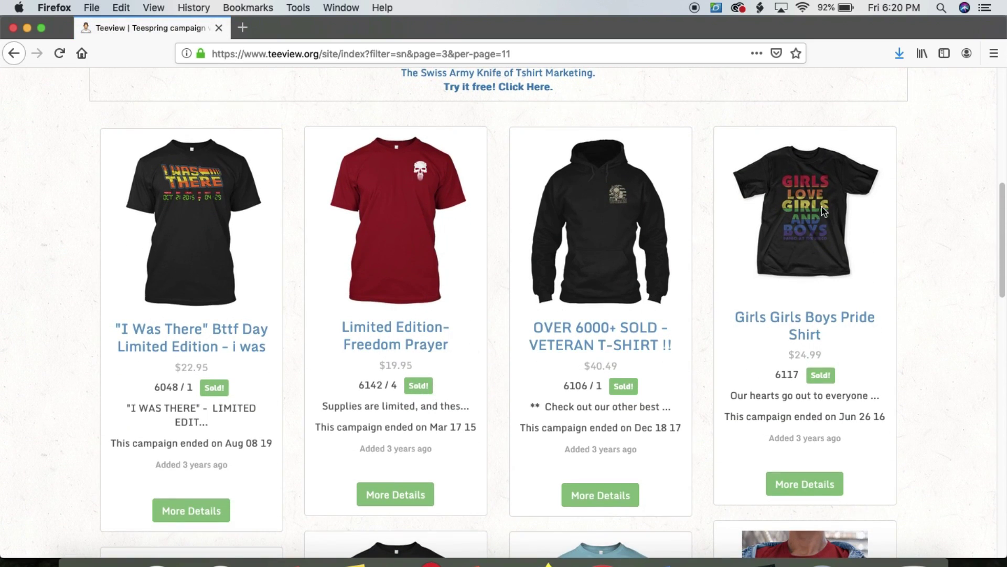
# Bring Calculator back beside the pride shirt listing and clear it to 0
pyautogui.click(821, 563)
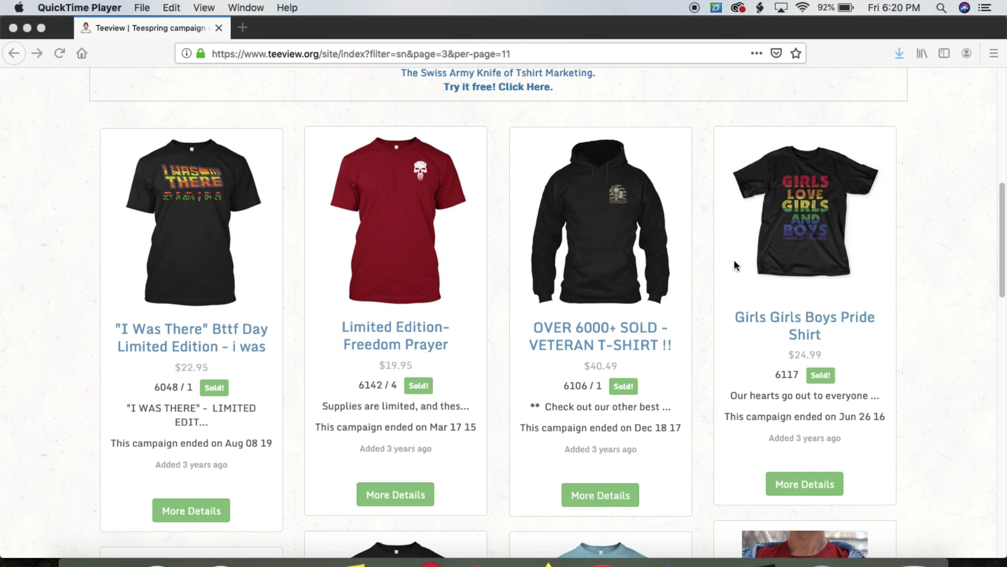
pyautogui.click(759, 563)
pyautogui.moveTo(867, 294); pyautogui.dragTo(626, 251)
pyautogui.click(557, 309)
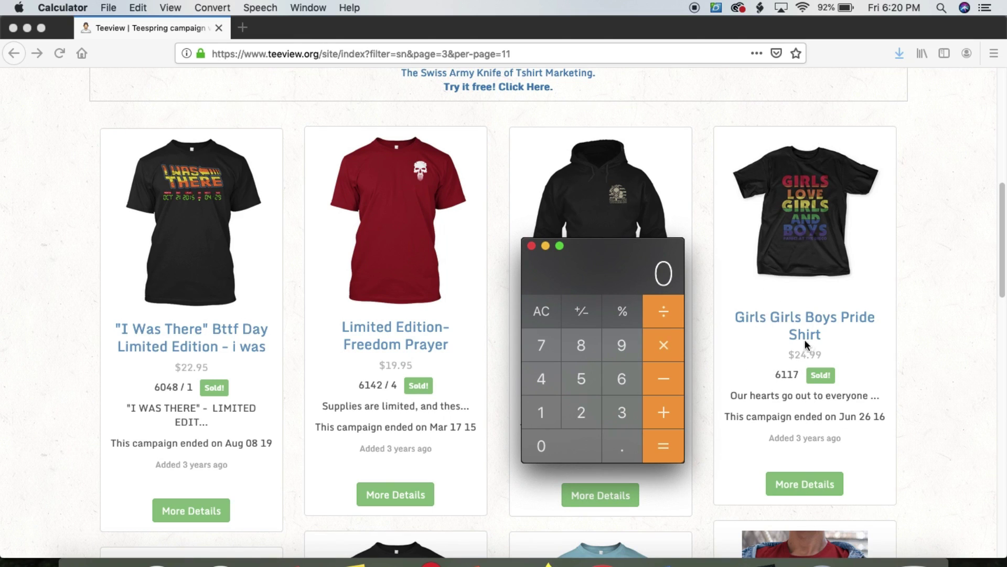
# Multiply 6117 by 24.99 in Calculator for the pride shirt revenue of 152863.83
pyautogui.click(622, 378)
pyautogui.click(551, 412)
pyautogui.click(551, 412)
pyautogui.click(546, 338)
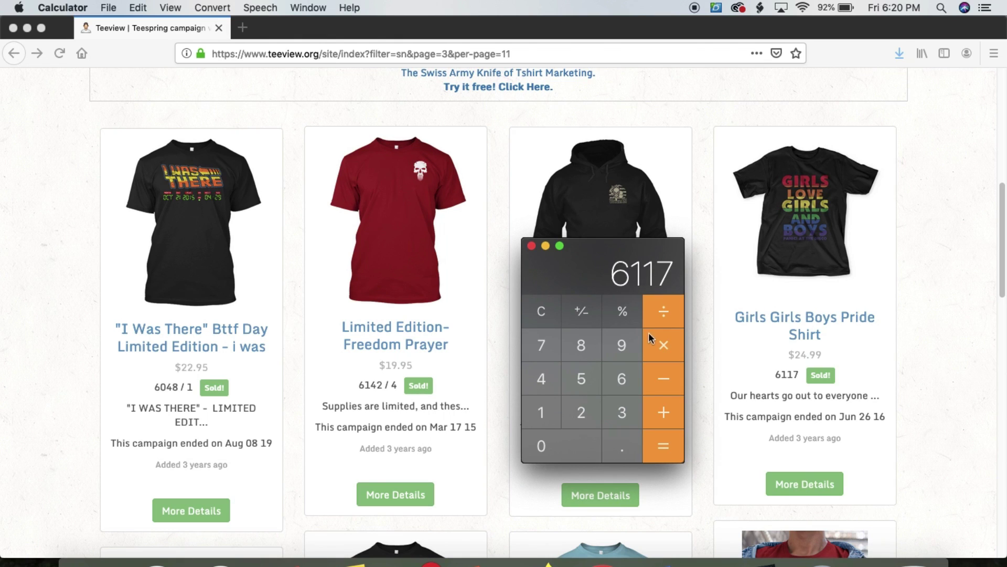
pyautogui.click(580, 410)
pyautogui.press('4')
pyautogui.click(621, 445)
pyautogui.doubleClick(621, 345)
pyautogui.click(666, 447)
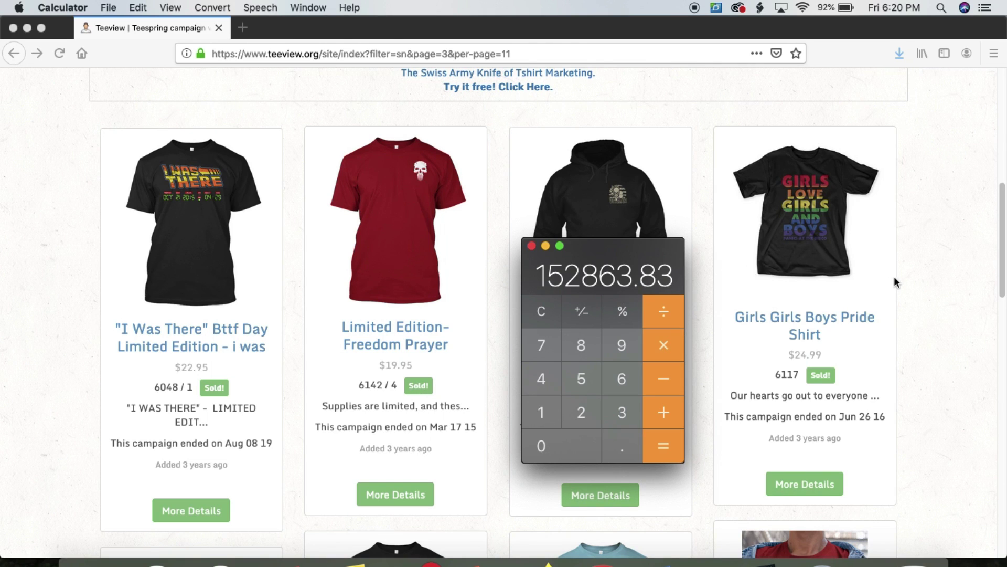
pyautogui.moveTo(677, 244); pyautogui.dragTo(647, 264)
# Scroll page 3 down to the pagination and back to Don't Be Stupid, Stupid! (5796 sold)
pyautogui.click(924, 251)
pyautogui.scroll(-10, 811, 299)
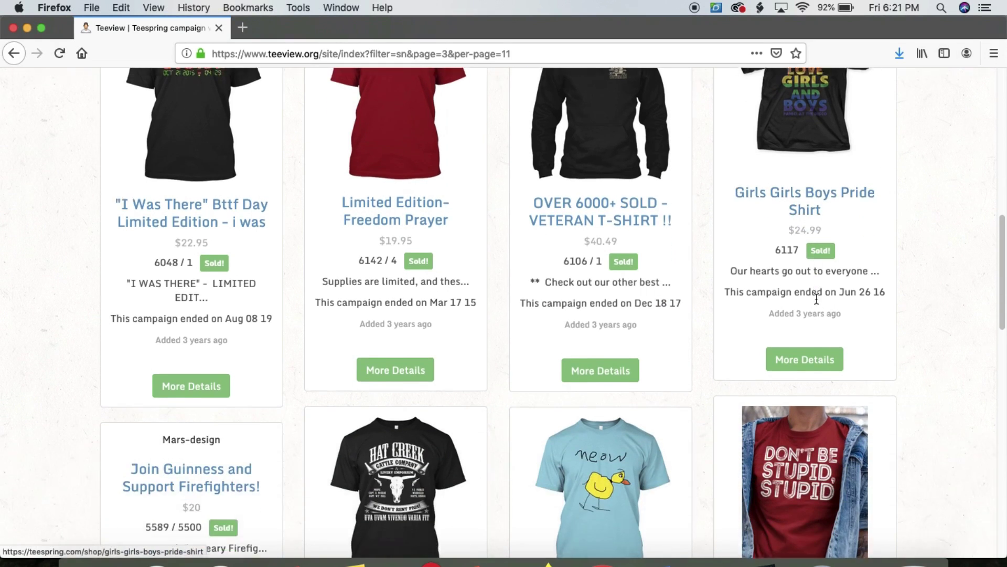
pyautogui.scroll(-5, 813, 309)
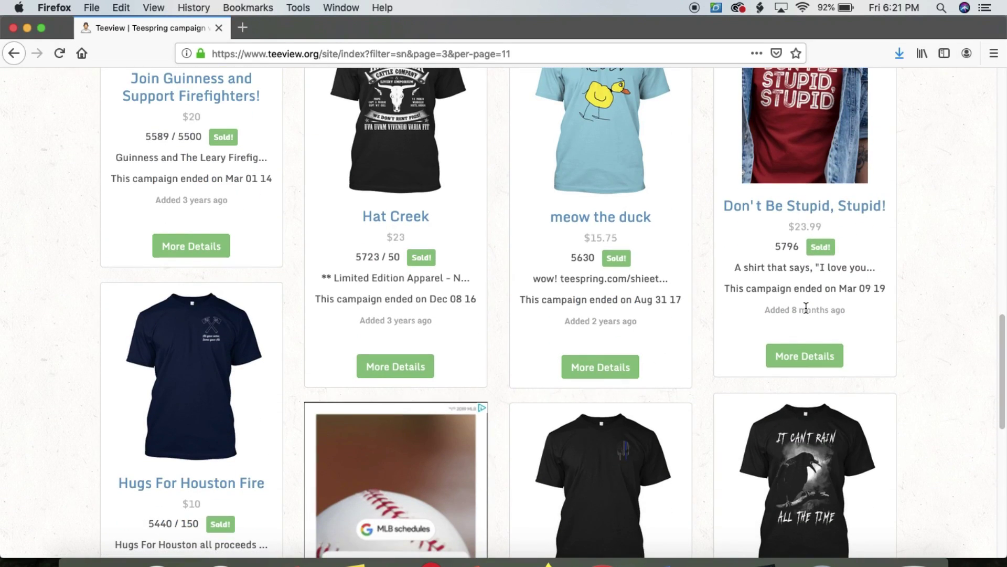
pyautogui.scroll(-12, 798, 268)
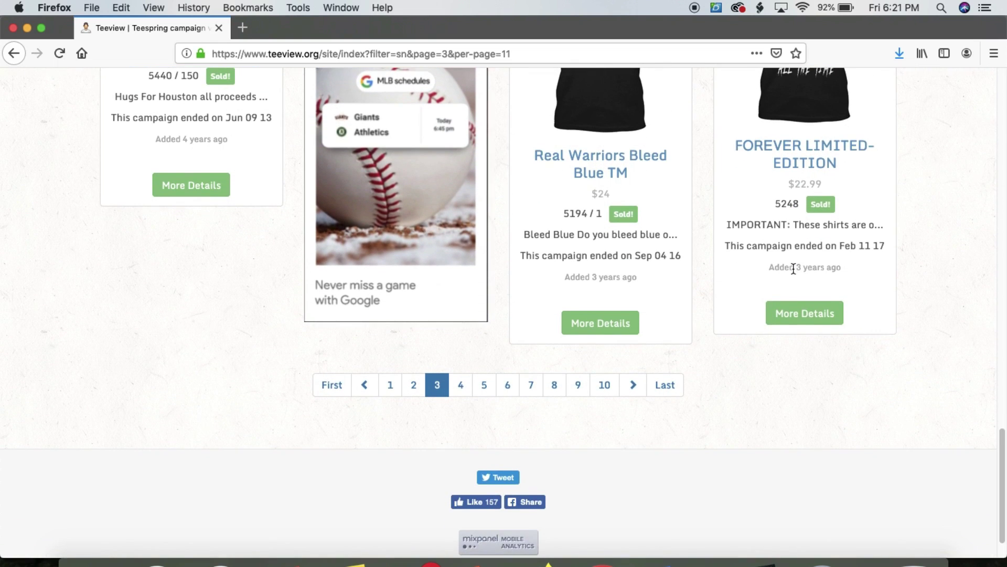
pyautogui.scroll(4, 793, 268)
pyautogui.scroll(11, 829, 279)
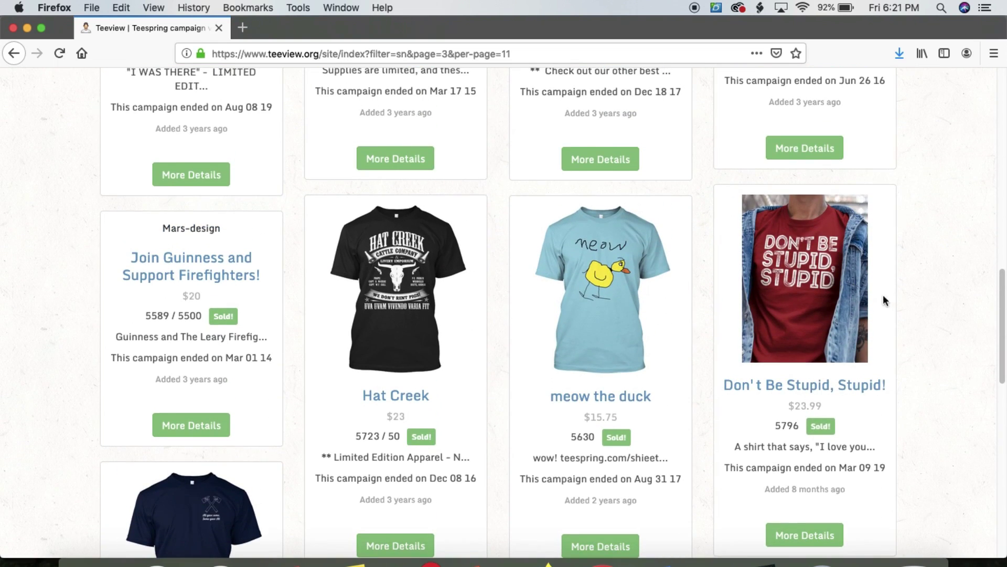
pyautogui.scroll(4, 831, 296)
pyautogui.scroll(6, 830, 299)
pyautogui.scroll(-8, 830, 297)
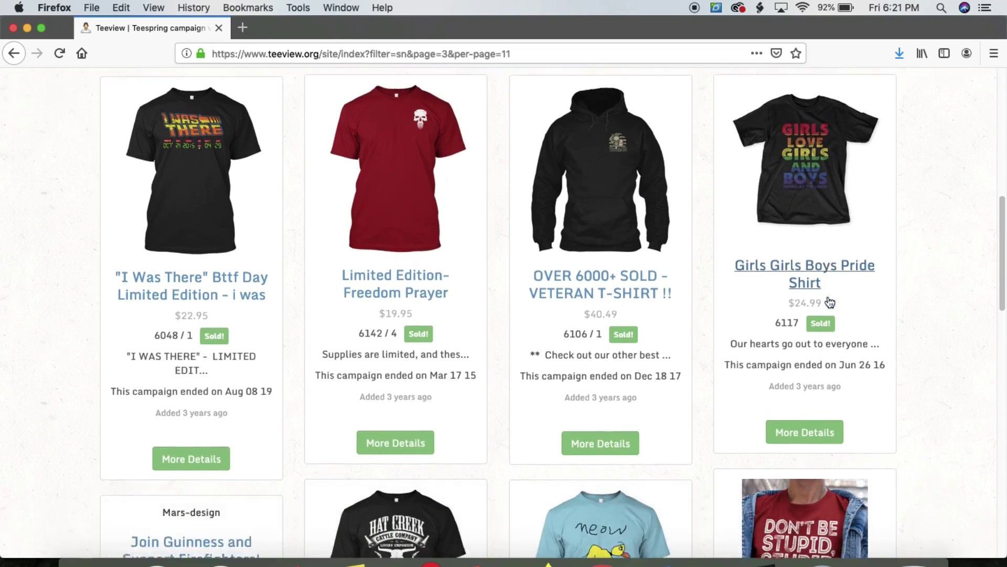
pyautogui.scroll(-3, 786, 300)
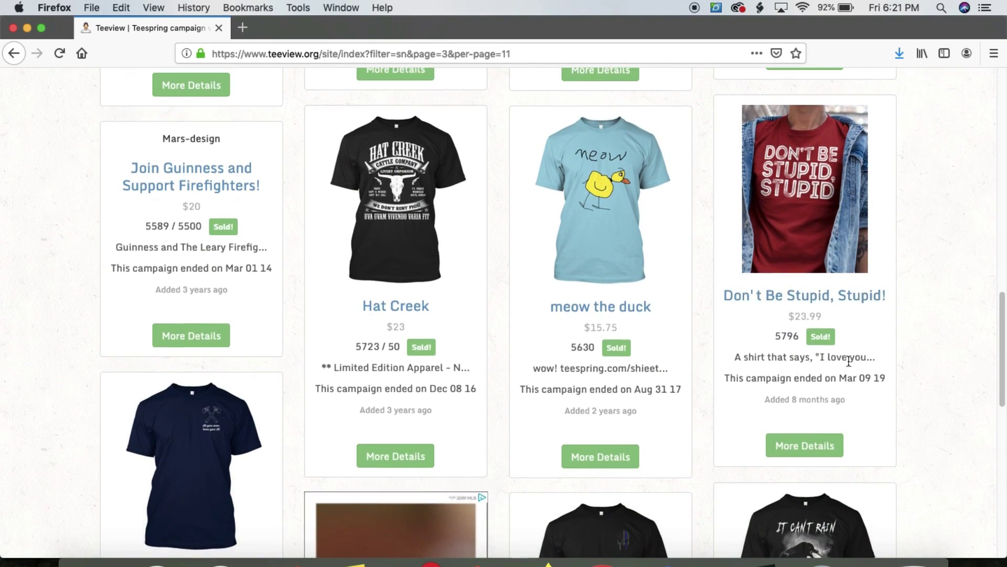
# Reopen Calculator, clear it, and enter 5796 units sold to multiply
pyautogui.click(758, 561)
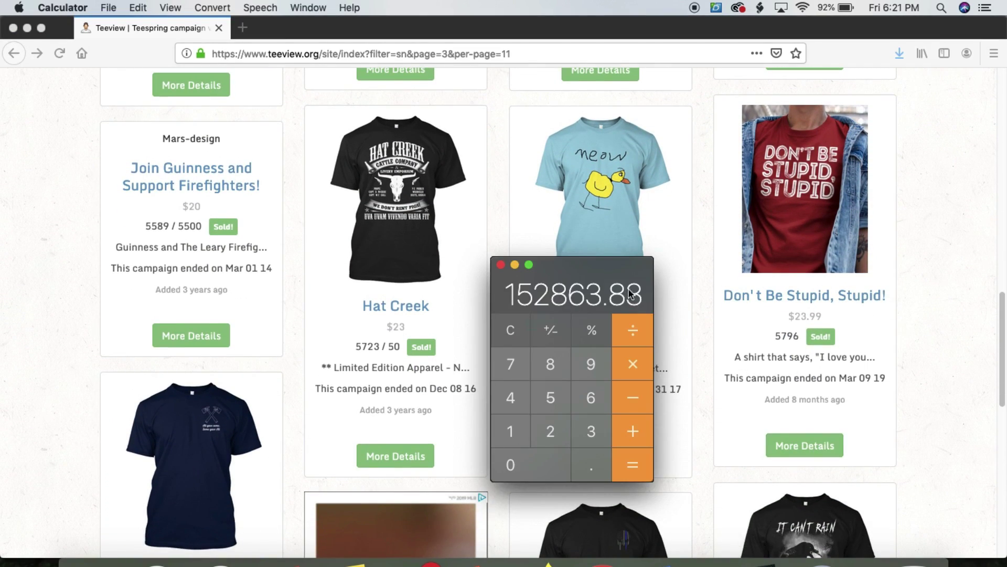
pyautogui.moveTo(650, 263); pyautogui.dragTo(650, 223)
pyautogui.click(551, 276)
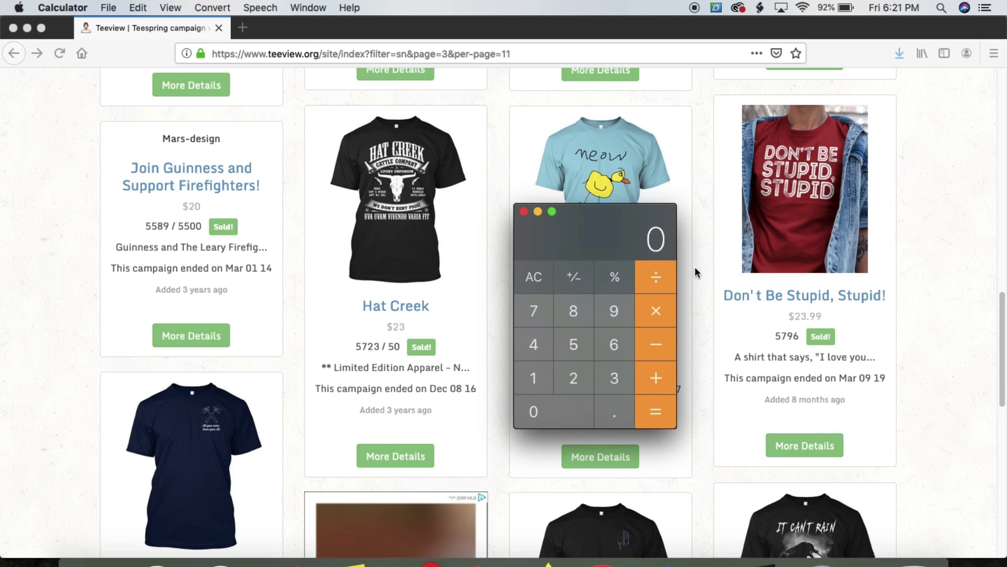
pyautogui.click(578, 344)
pyautogui.click(535, 315)
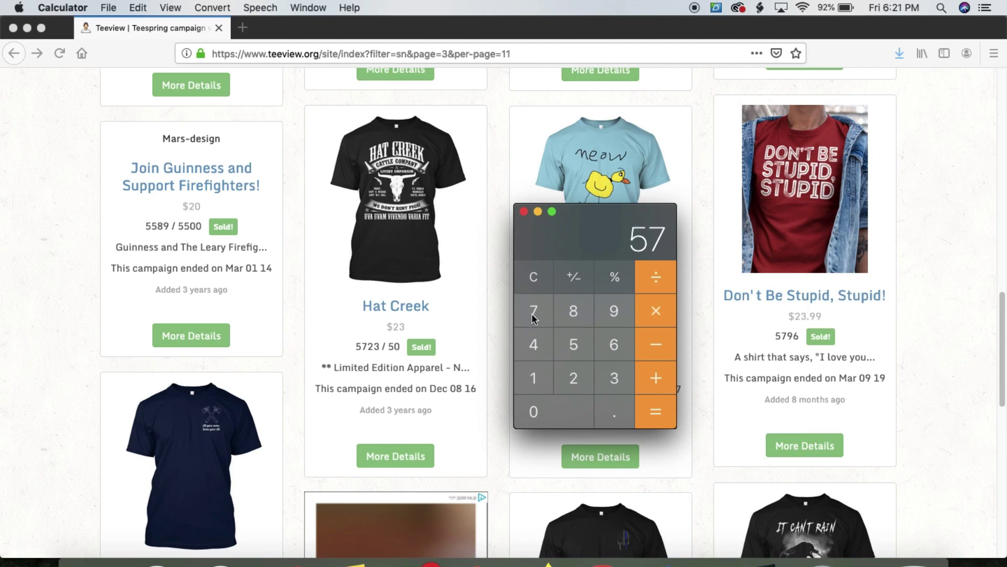
pyautogui.click(609, 315)
pyautogui.click(612, 344)
pyautogui.click(648, 317)
# Multiply by the $23.99 price for 139046.04, then advance to the MORE CASE STUDIES slide
pyautogui.click(585, 378)
pyautogui.click(620, 379)
pyautogui.click(616, 408)
pyautogui.click(613, 310)
pyautogui.click(614, 310)
pyautogui.click(655, 410)
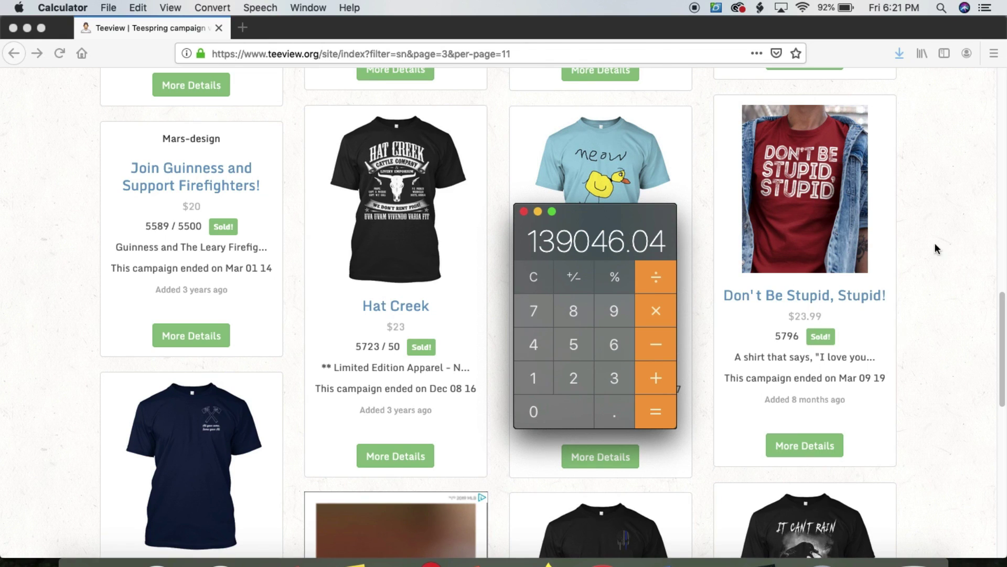
pyautogui.moveTo(638, 220); pyautogui.dragTo(629, 288)
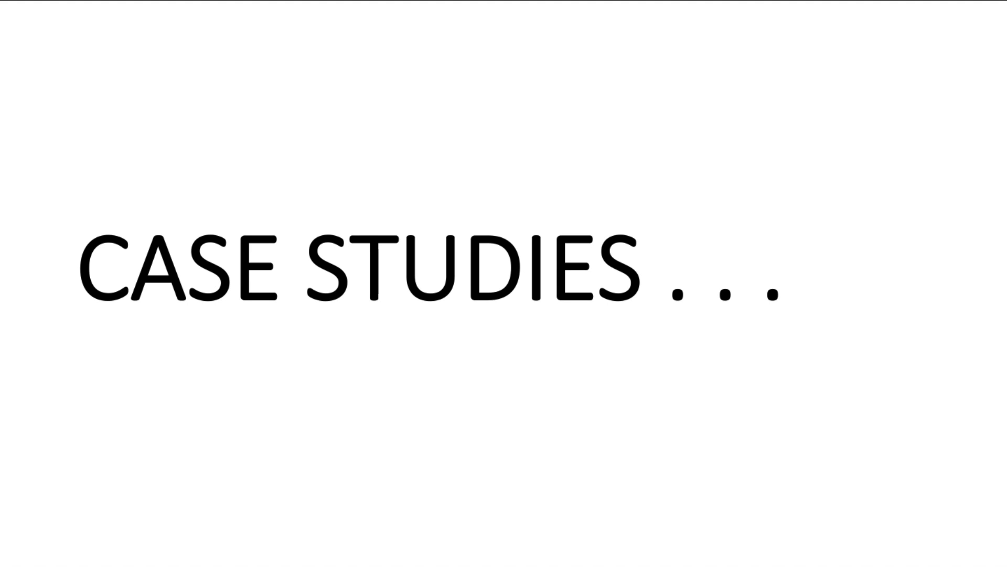
pyautogui.press('Right')
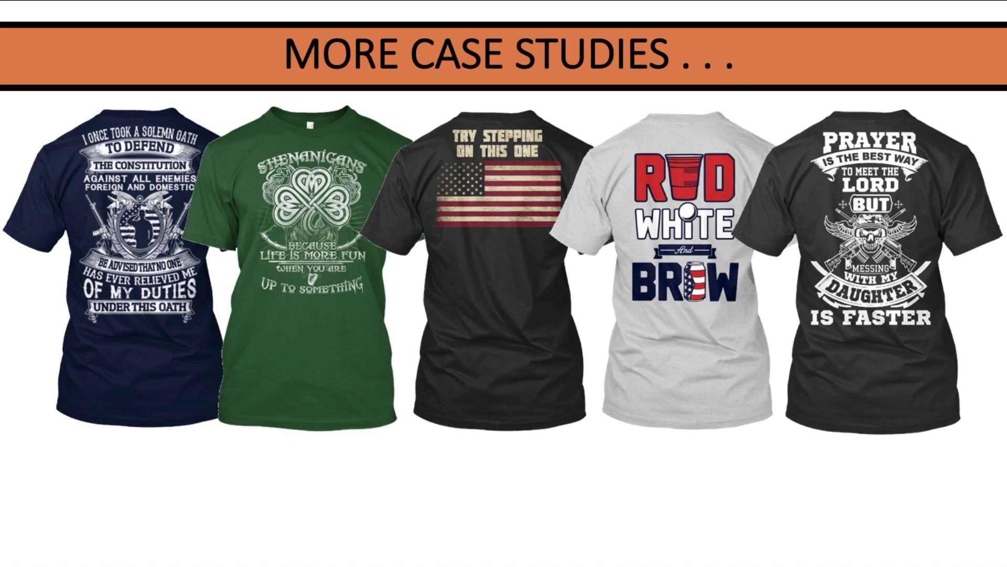
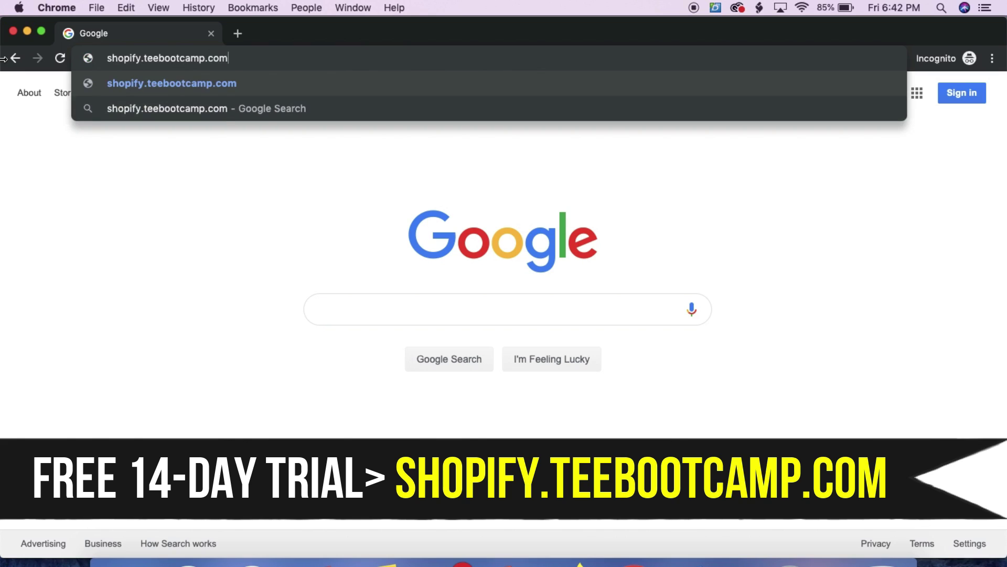
# Load the Shopify free-trial page, enter an email address, and start the free trial
pyautogui.press('Return')
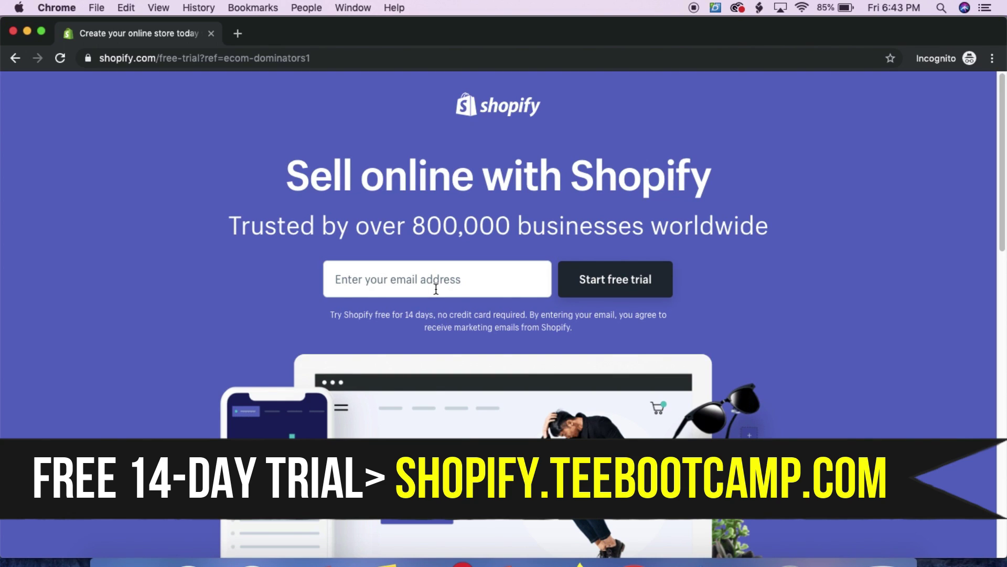
pyautogui.click(436, 289)
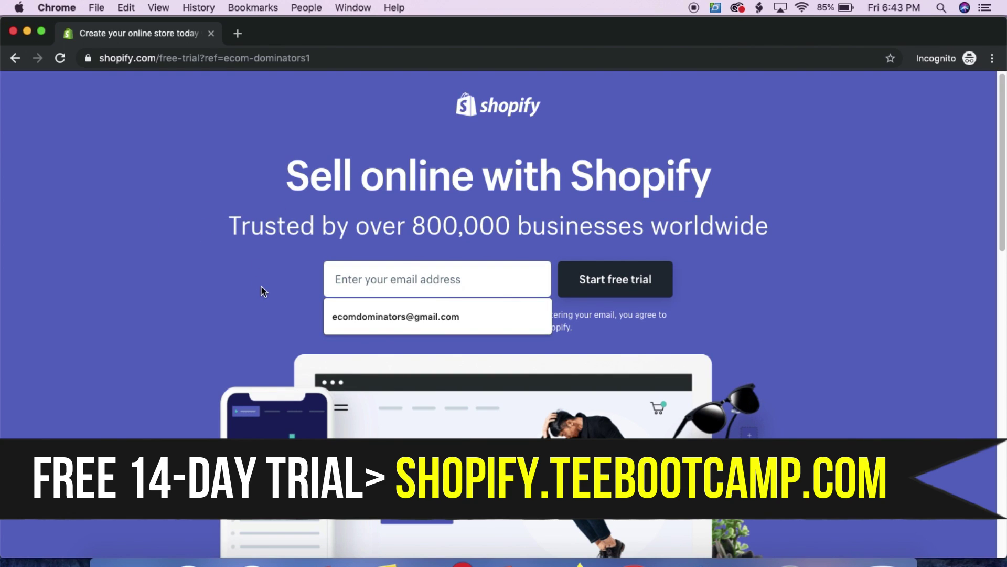
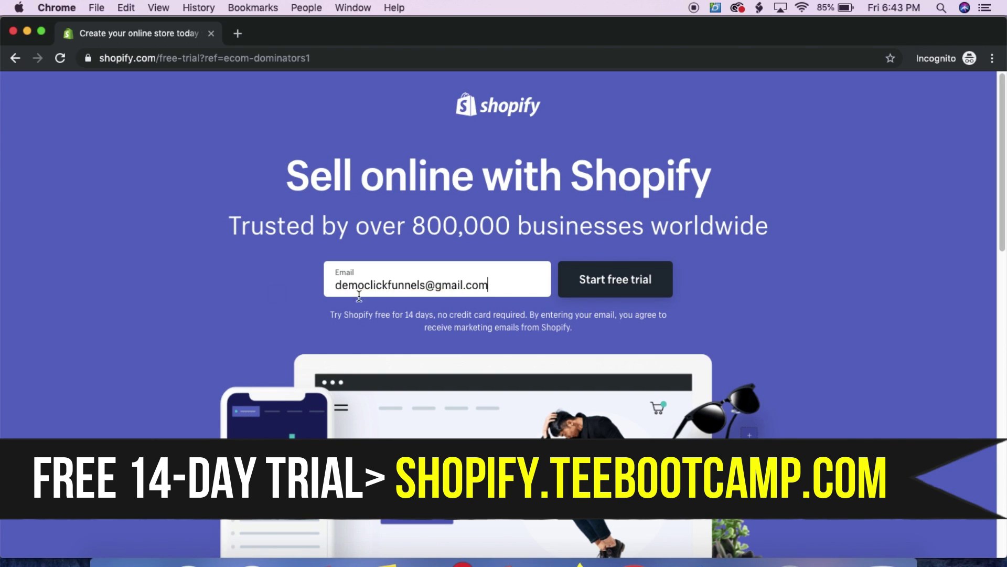
pyautogui.click(653, 282)
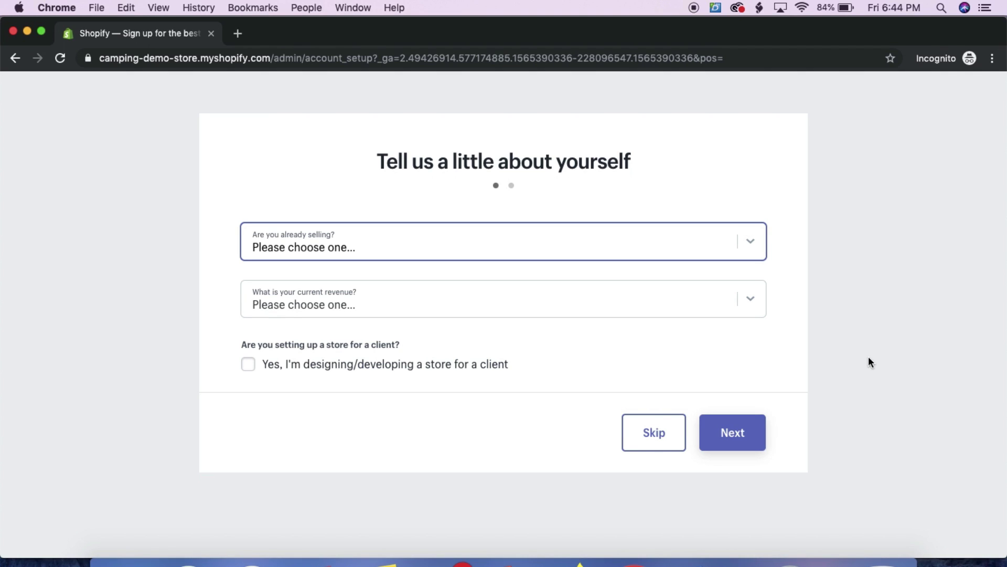
# Answer 'I'm just playing around' with '$0 USD' revenue, then continue to the business address form
pyautogui.click(347, 248)
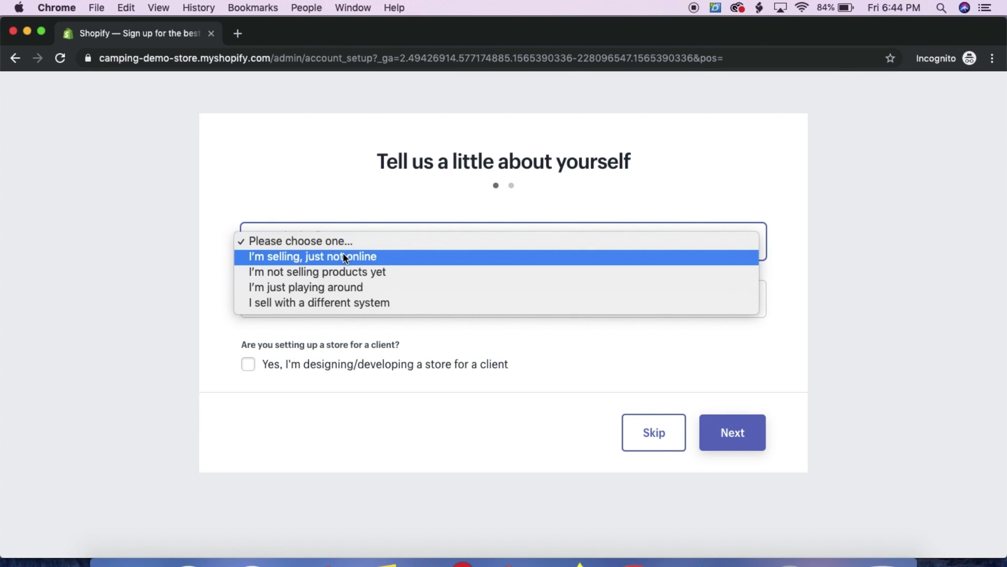
pyautogui.click(341, 287)
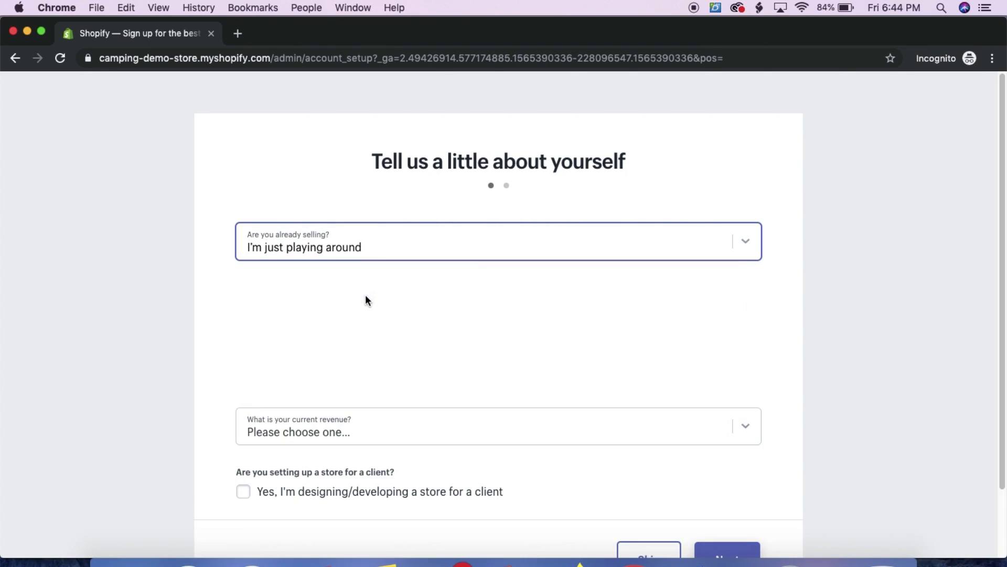
pyautogui.scroll(-3, 368, 388)
pyautogui.click(340, 361)
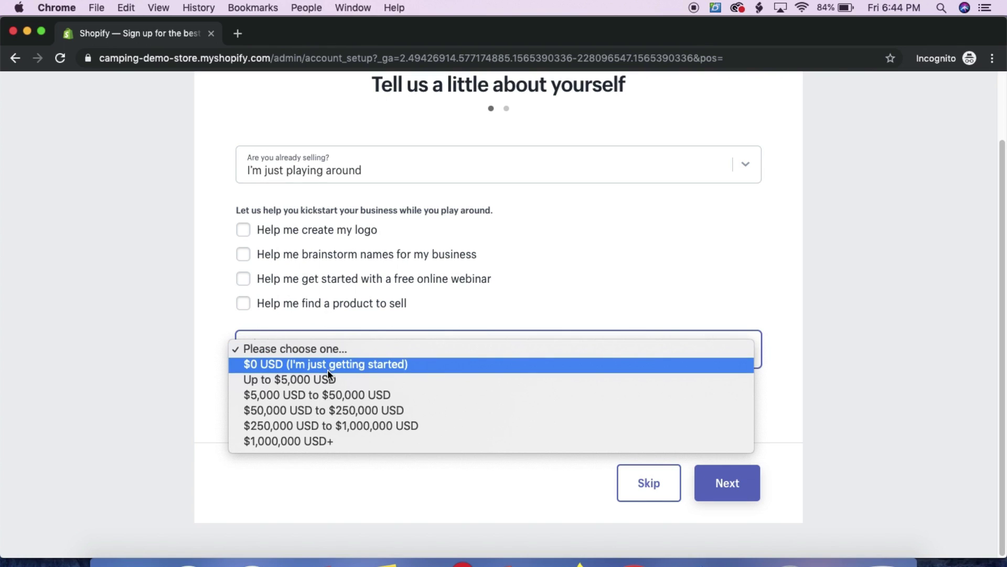
pyautogui.click(328, 368)
pyautogui.click(706, 481)
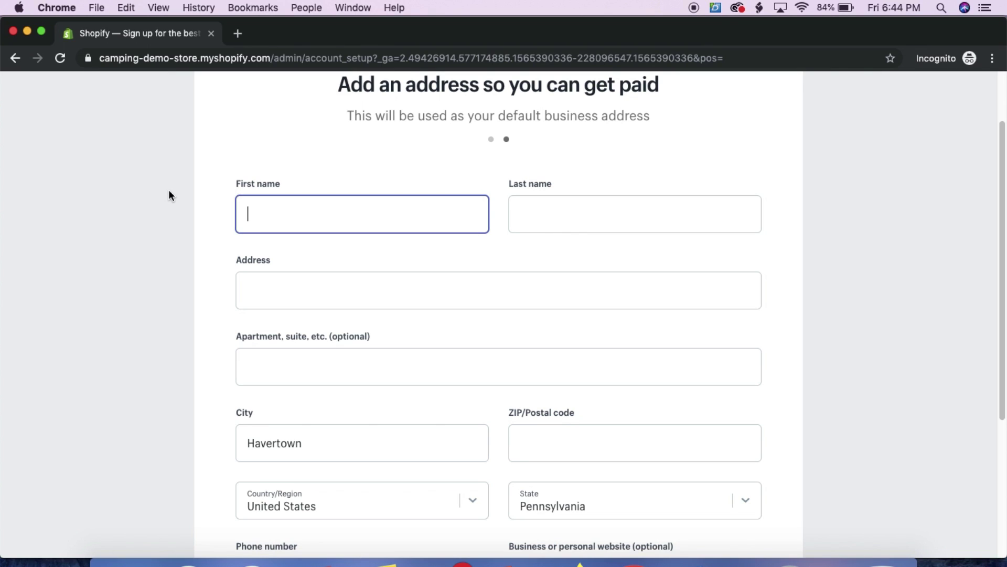
pyautogui.scroll(-5, 145, 256)
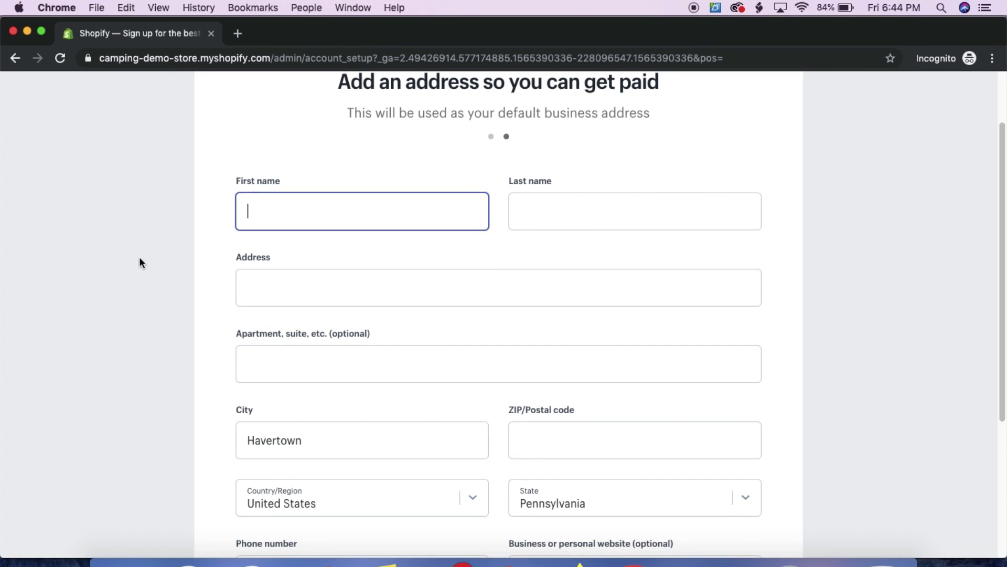
pyautogui.scroll(3, 126, 262)
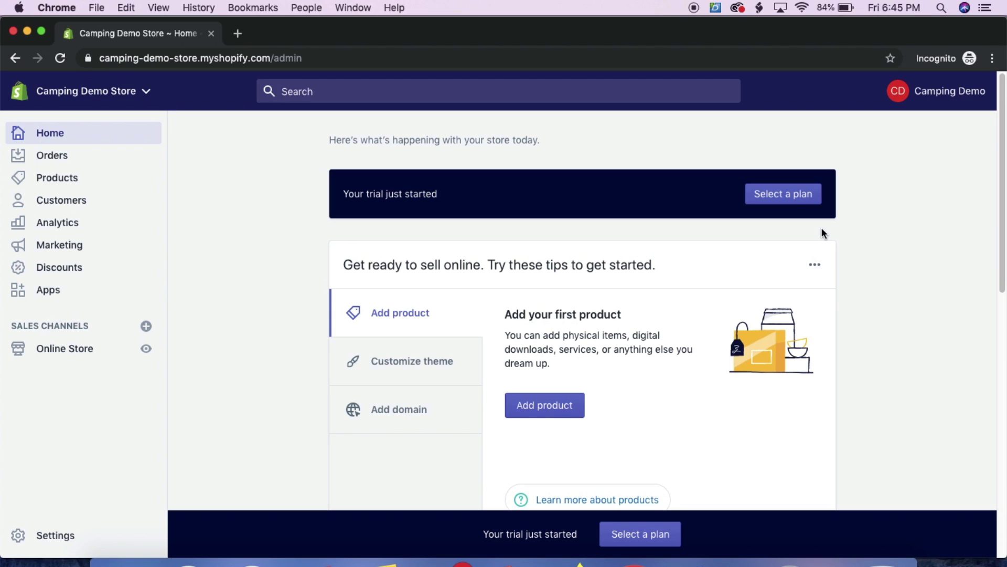
# Compare the Basic $29, Shopify $79 and Advanced $299 monthly plans on the plan page
pyautogui.click(753, 199)
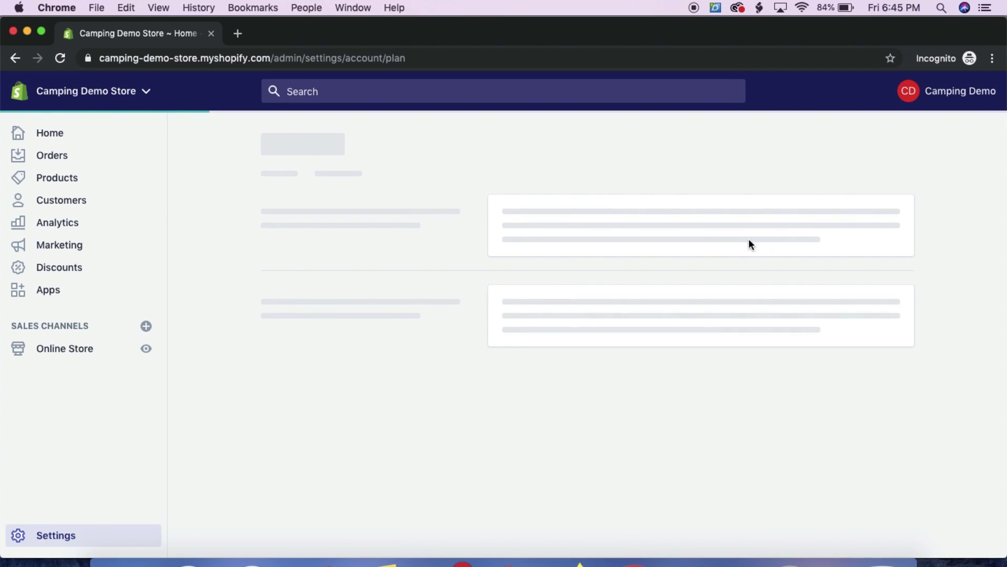
pyautogui.scroll(-5, 748, 237)
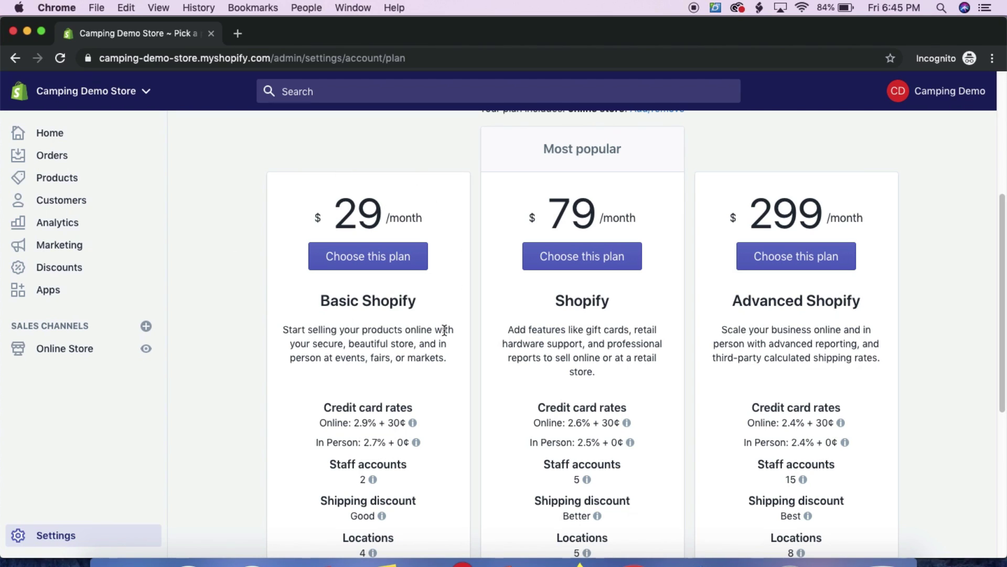
pyautogui.scroll(-1, 405, 334)
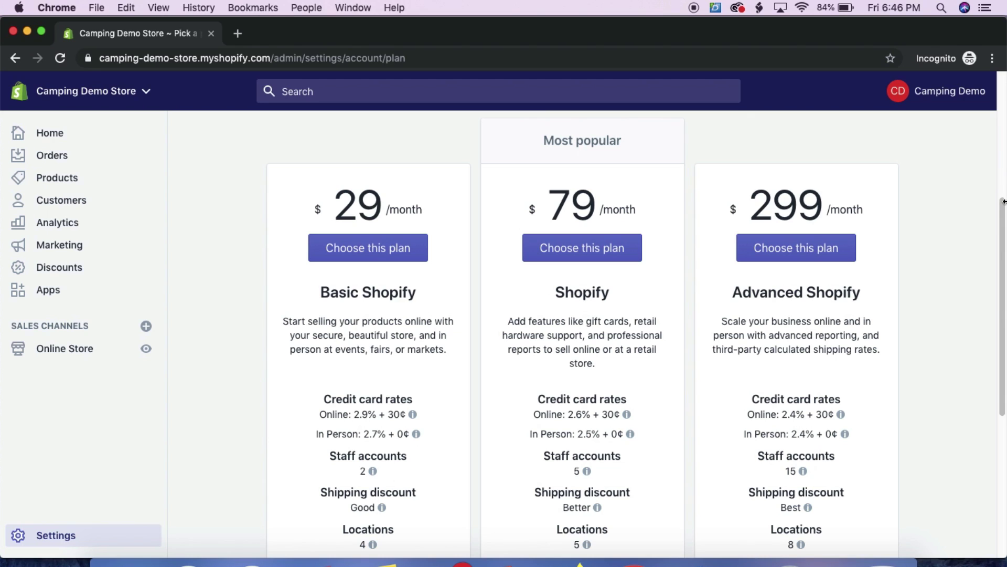
pyautogui.moveTo(1001, 206); pyautogui.dragTo(1000, 98)
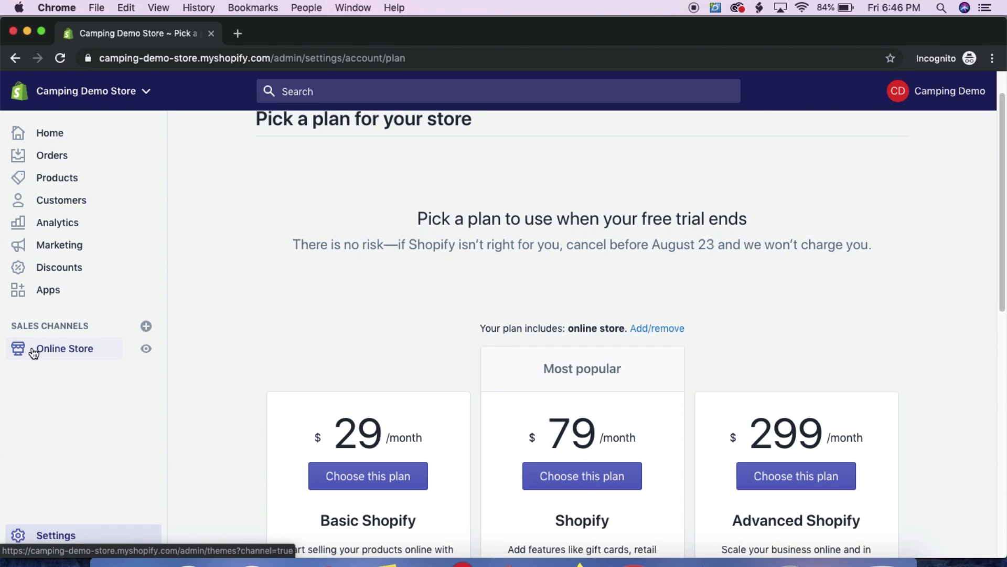
# Open the Debut theme editor from Online Store, then start a new blank browser tab
pyautogui.click(89, 349)
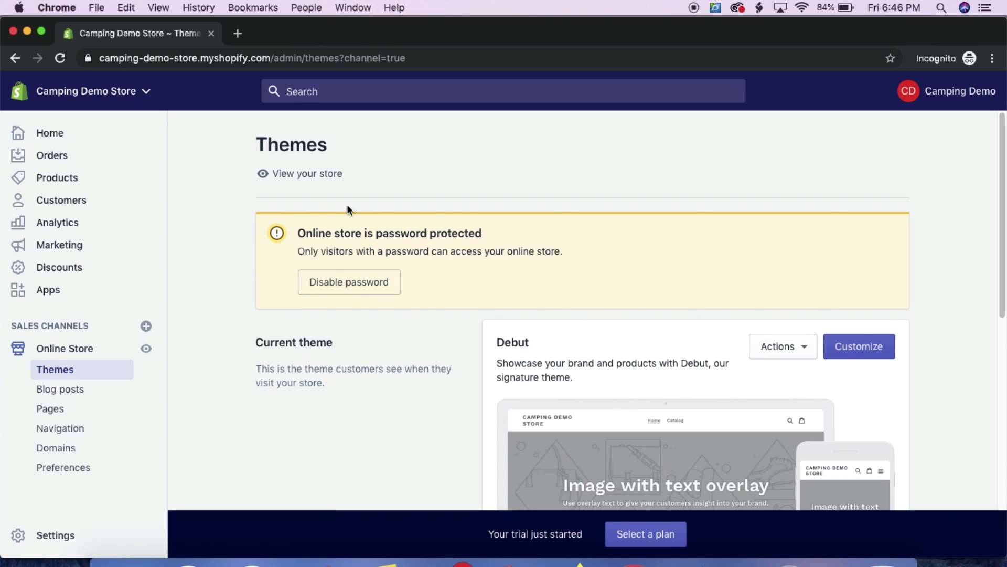
pyautogui.scroll(-5, 832, 293)
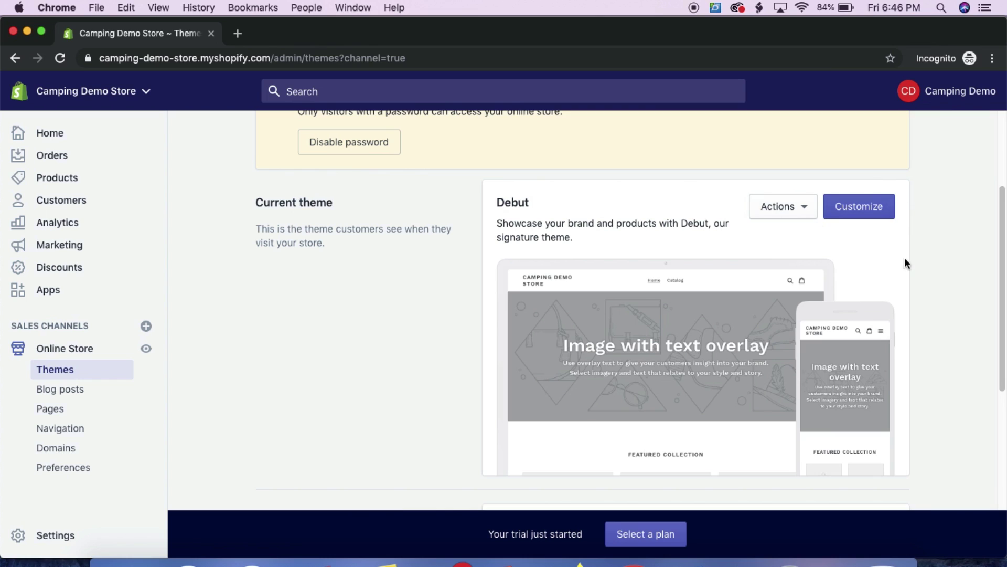
pyautogui.click(856, 216)
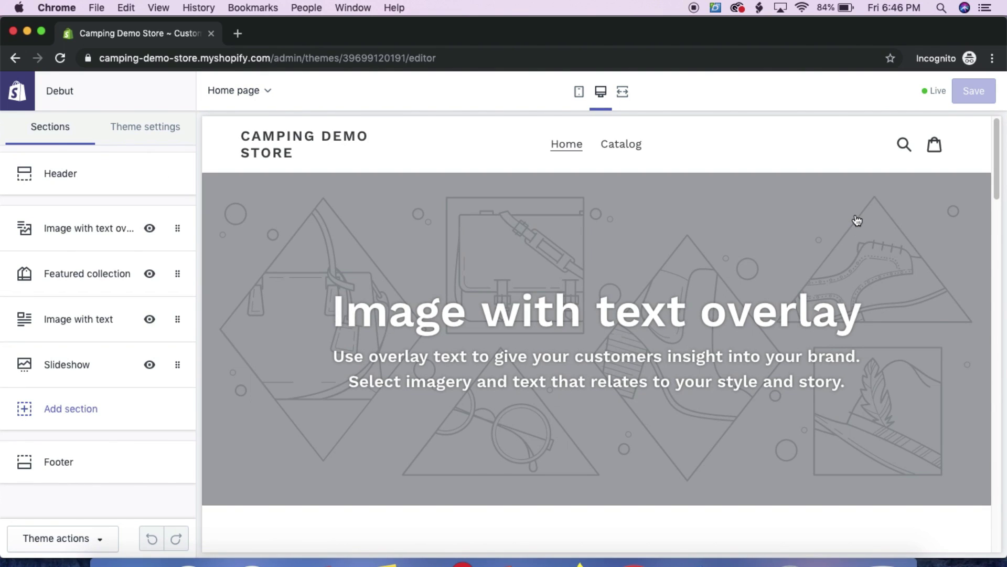
pyautogui.moveTo(996, 197)
pyautogui.mouseDown()
pyautogui.moveTo(1001, 517)
pyautogui.moveTo(1000, 179)
pyautogui.mouseUp()
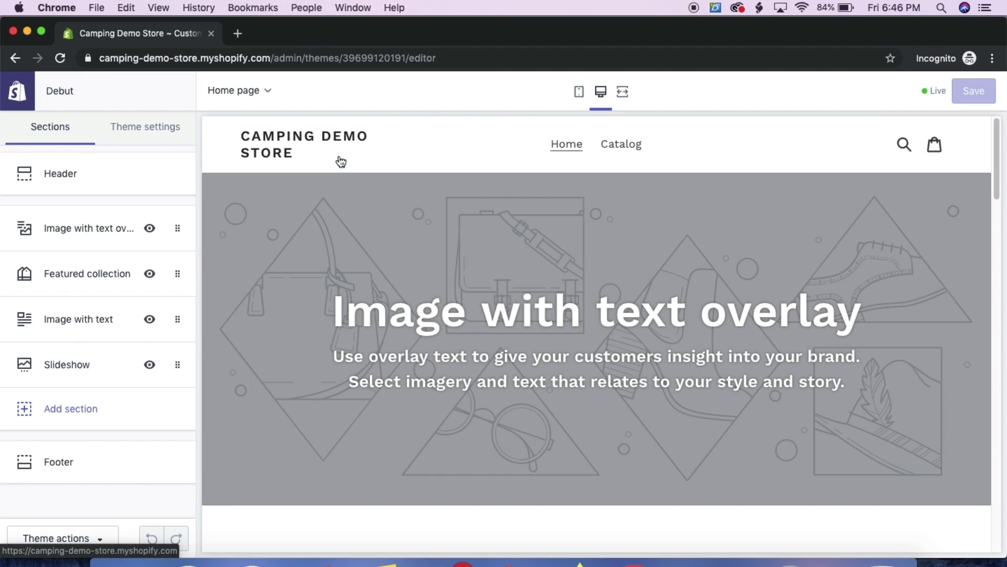
pyautogui.click(239, 36)
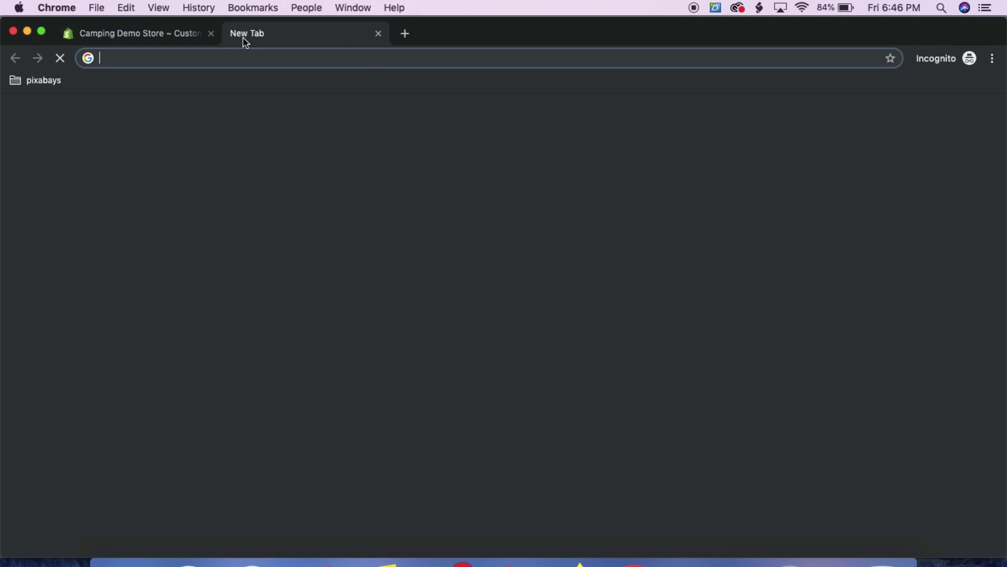
# Go to fiverr.com and search for 'logo' gigs
pyautogui.write('fiverr.com')
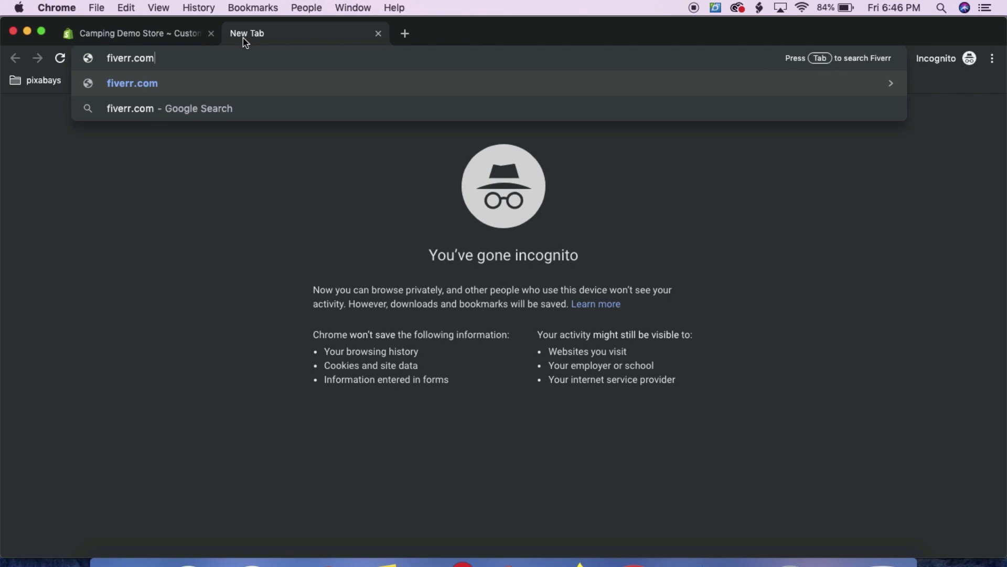
pyautogui.press('Return')
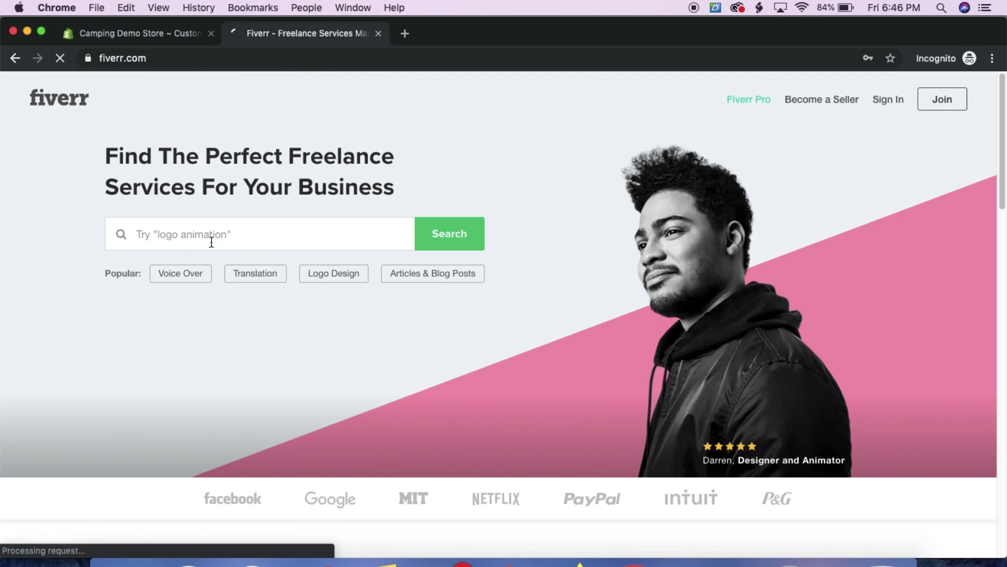
pyautogui.click(202, 242)
pyautogui.write('logo')
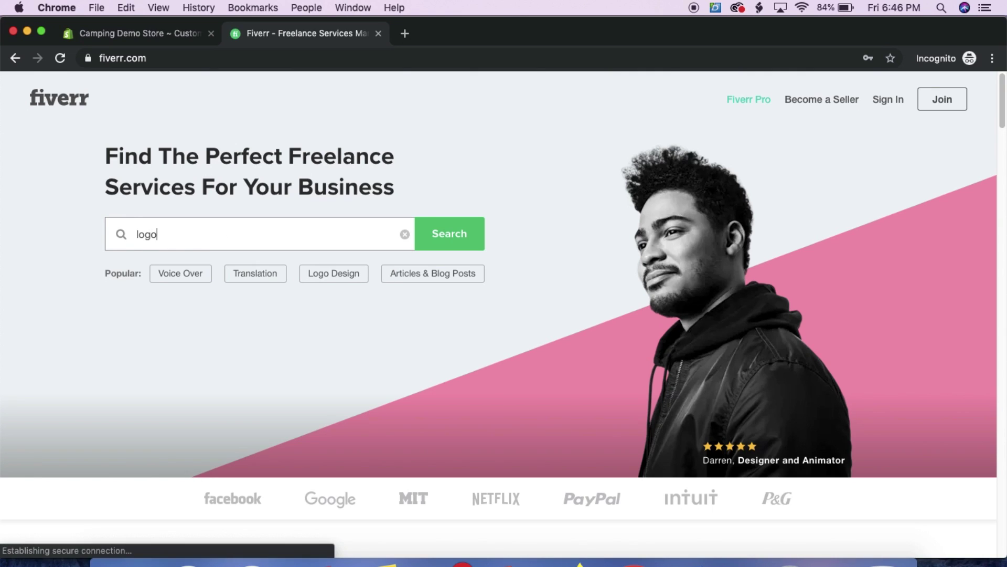
pyautogui.press('Return')
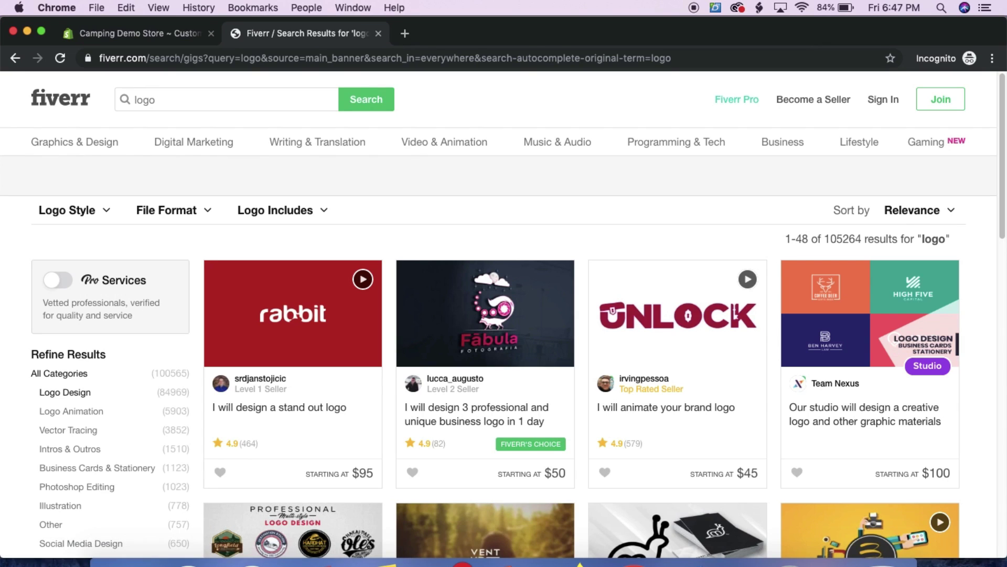
# Browse the Fiverr logo gigs, then return to the Shopify theme editor tab
pyautogui.scroll(-6, 866, 384)
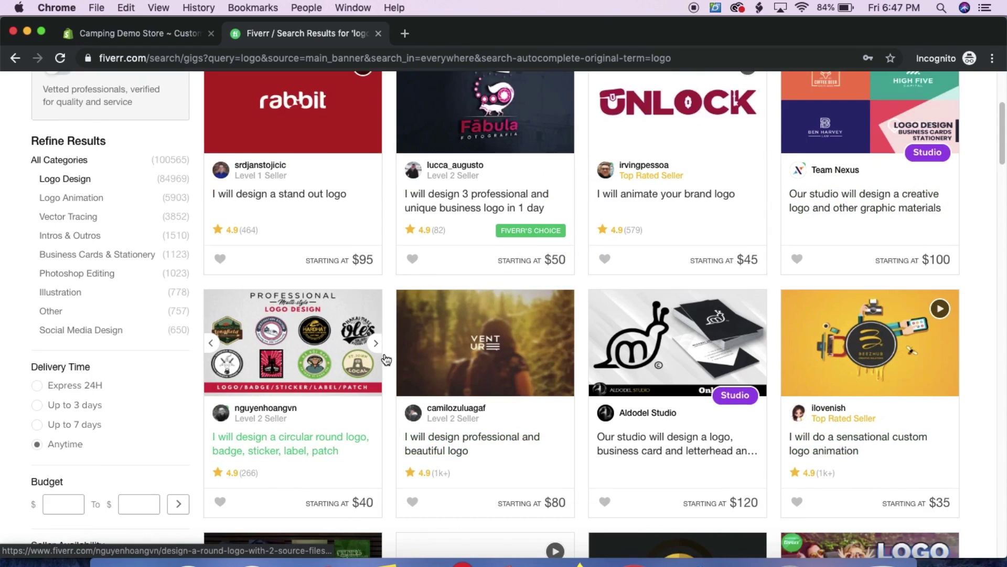
pyautogui.scroll(2, 322, 197)
pyautogui.scroll(-6, 785, 302)
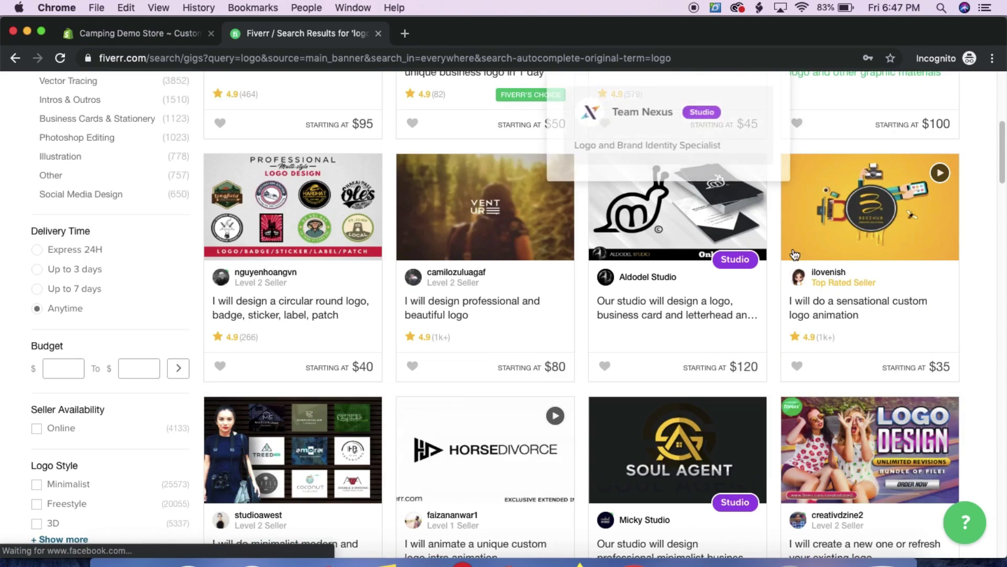
pyautogui.scroll(-4, 349, 318)
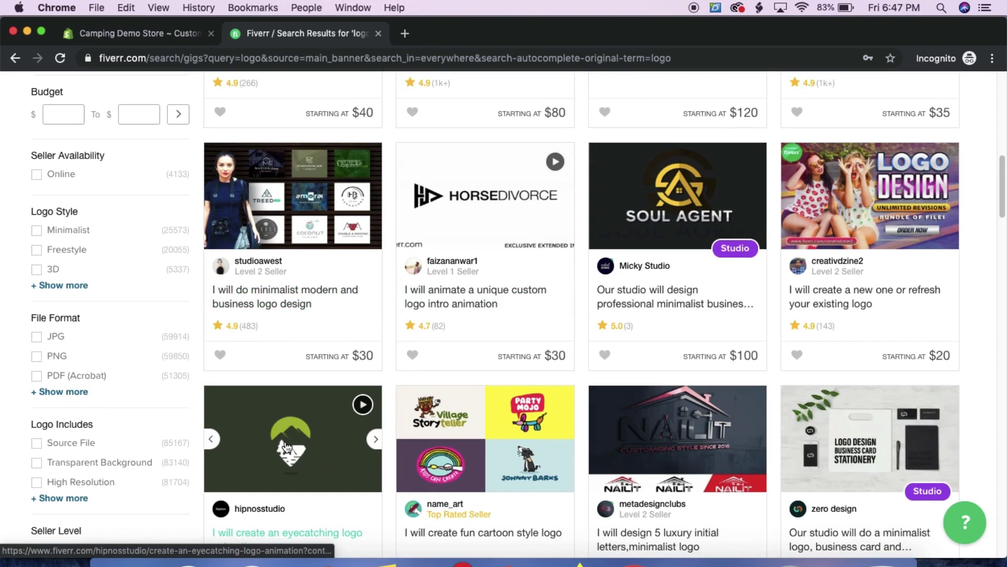
pyautogui.scroll(-8, 533, 414)
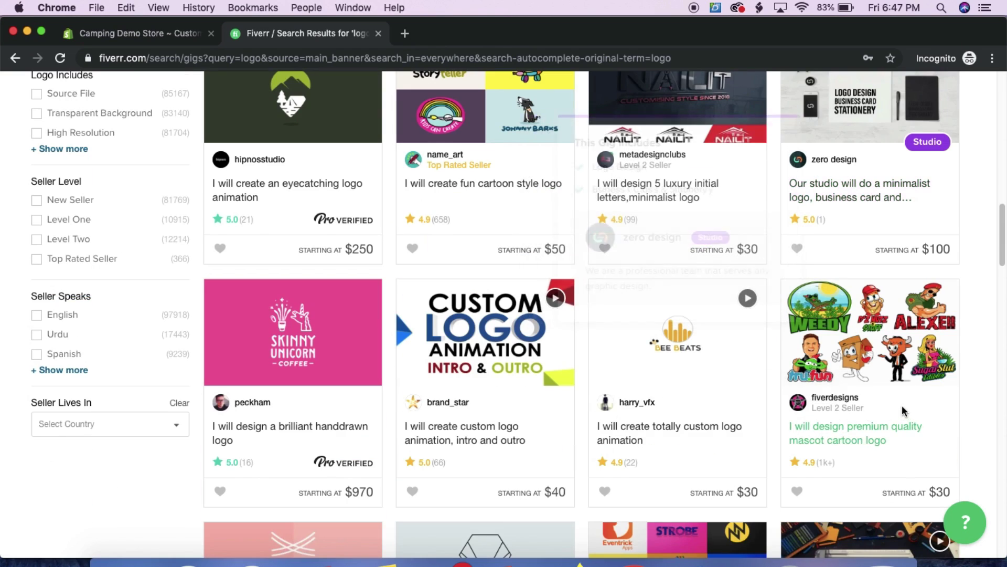
pyautogui.scroll(-3, 533, 413)
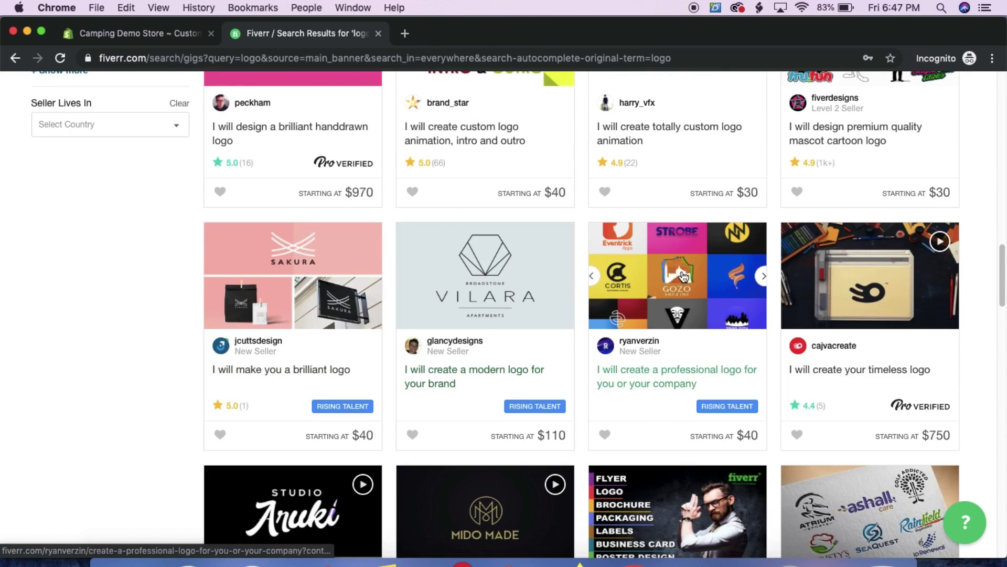
pyautogui.scroll(-3, 769, 310)
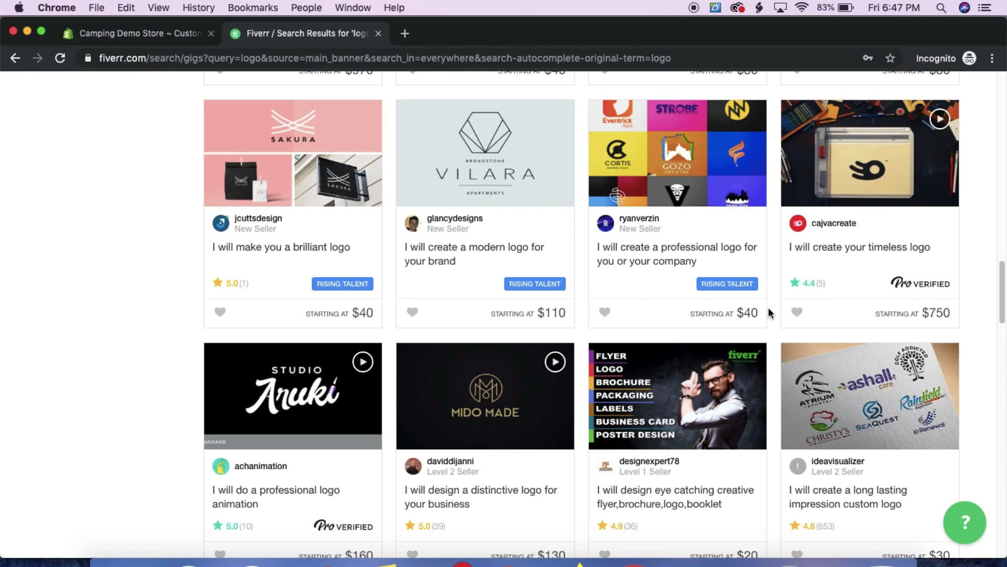
pyautogui.scroll(-10, 460, 217)
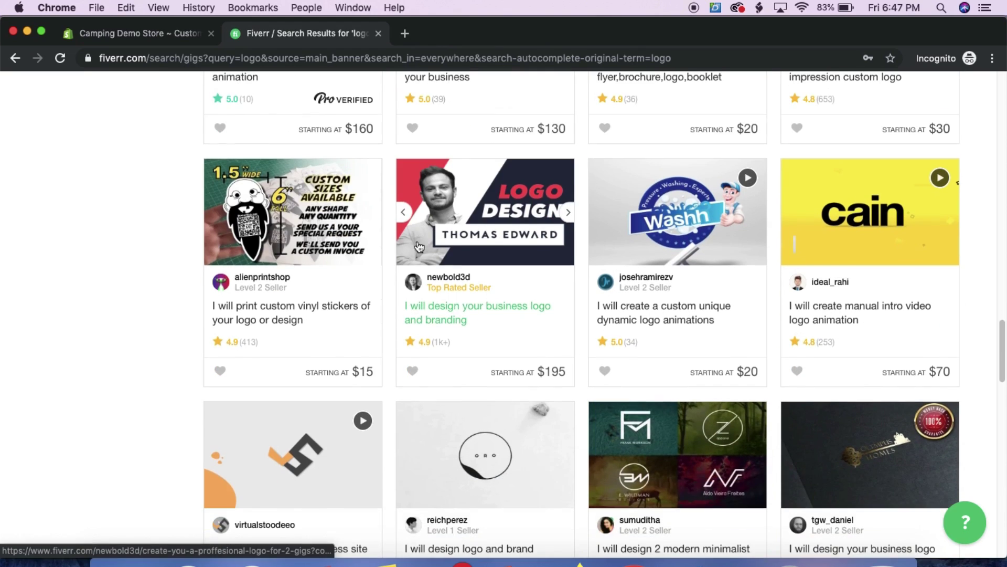
pyautogui.click(161, 35)
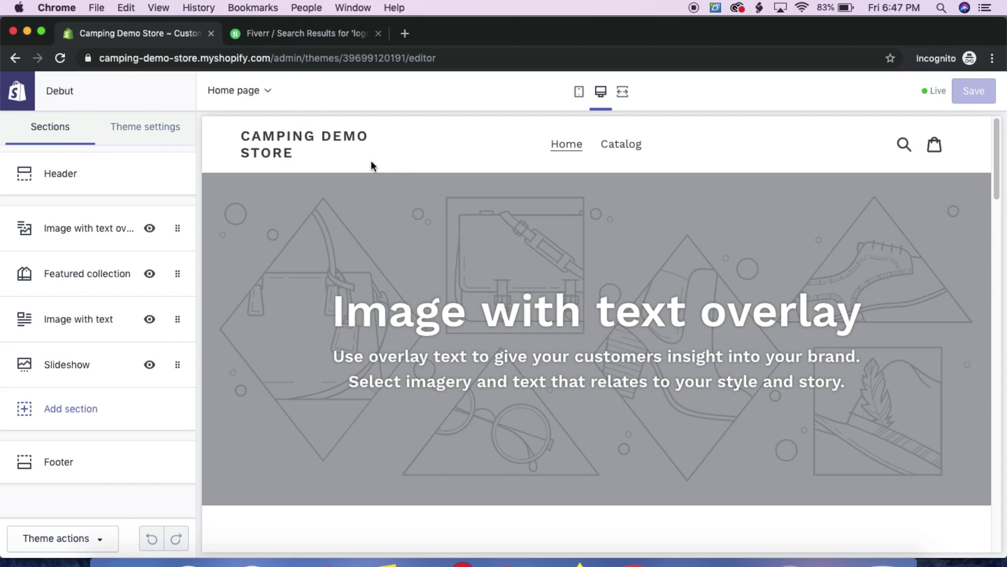
# In a new tab, go to Pixabay and search for 'camping' images
pyautogui.click(405, 34)
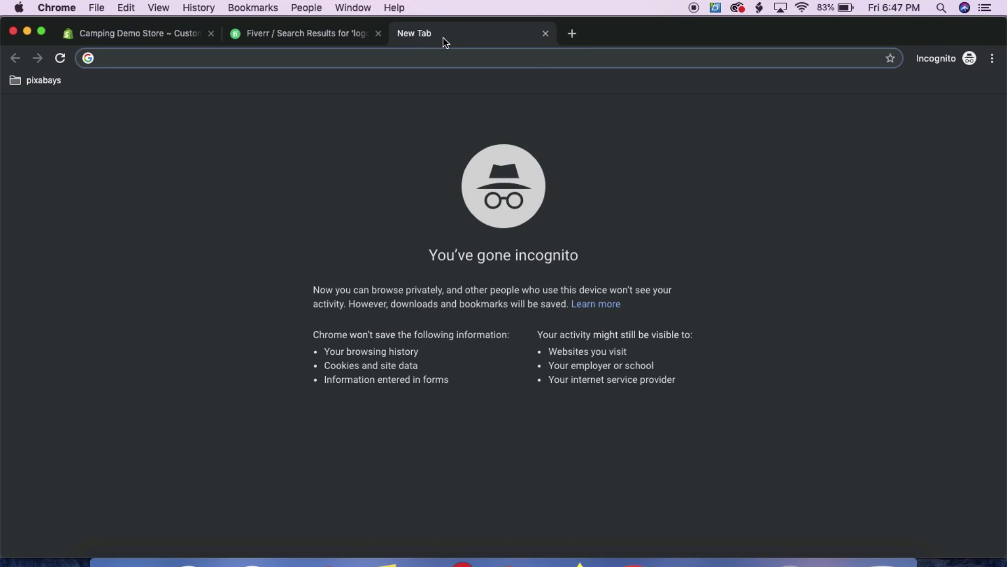
pyautogui.write('pixabay.com')
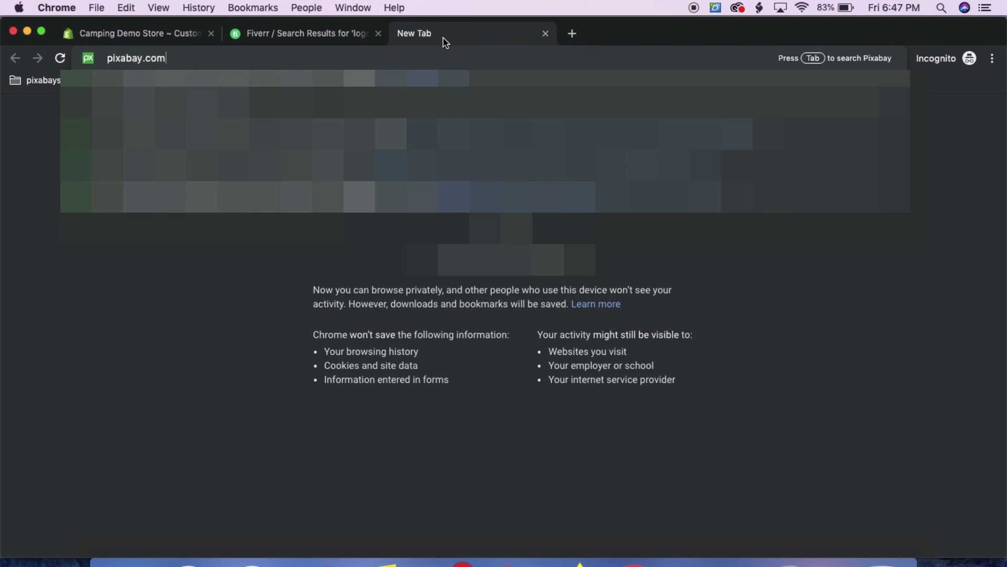
pyautogui.press('Return')
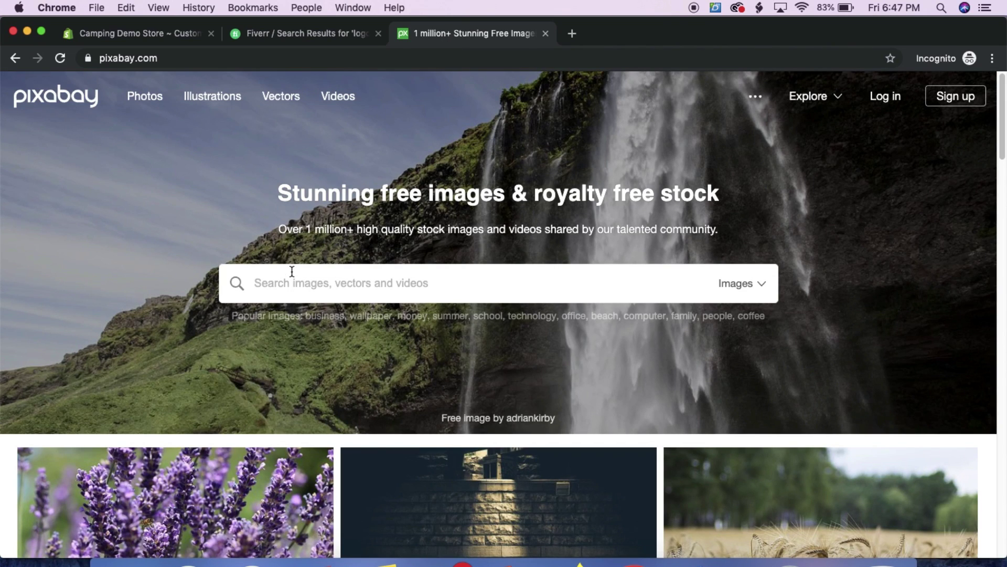
pyautogui.write('camping')
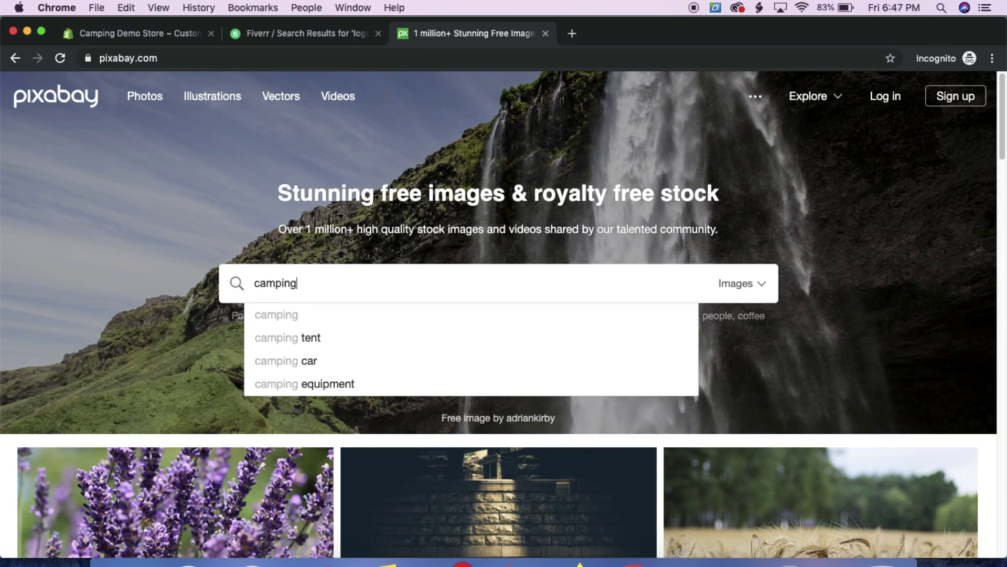
pyautogui.press('Return')
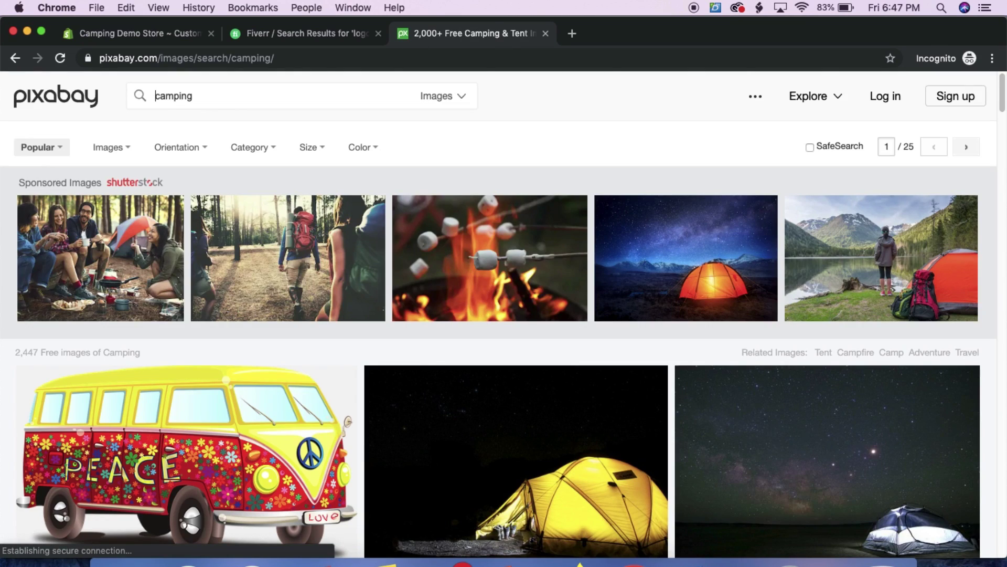
# Scroll through the Pixabay camping image results, then return to the theme editor
pyautogui.scroll(-5, 312, 428)
pyautogui.scroll(-2, 313, 427)
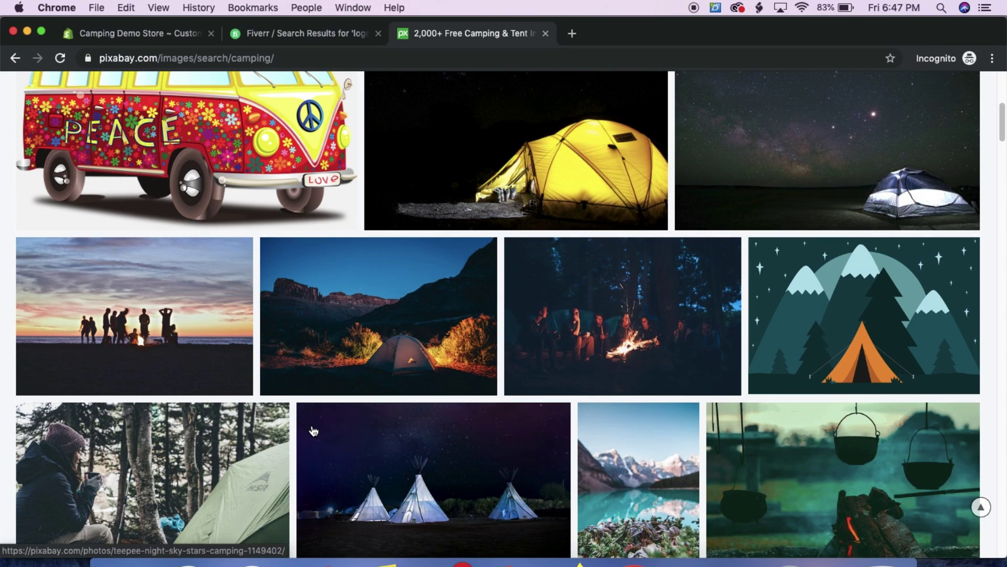
pyautogui.scroll(-6, 313, 430)
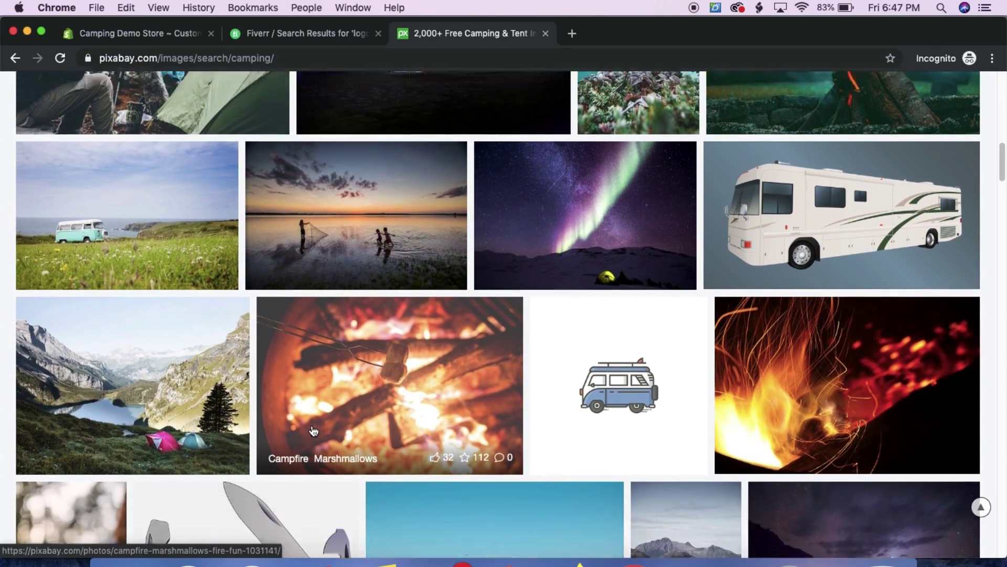
pyautogui.scroll(-10, 313, 430)
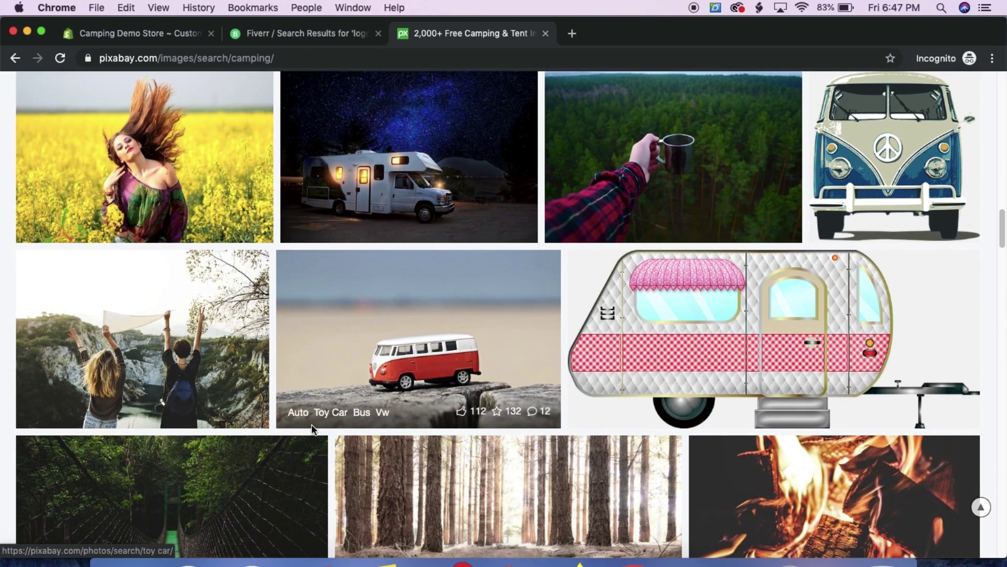
pyautogui.scroll(-5, 313, 428)
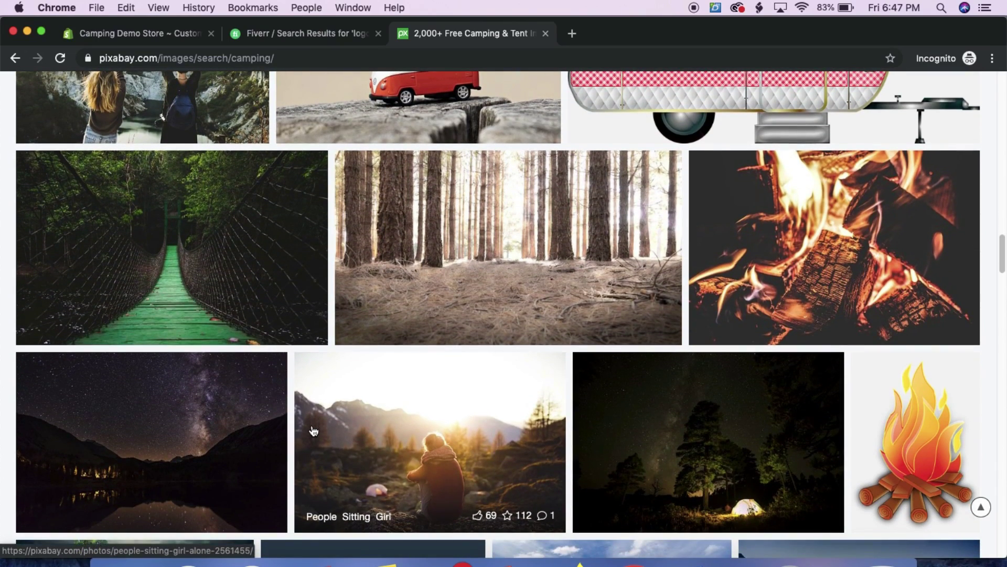
pyautogui.scroll(-11, 314, 431)
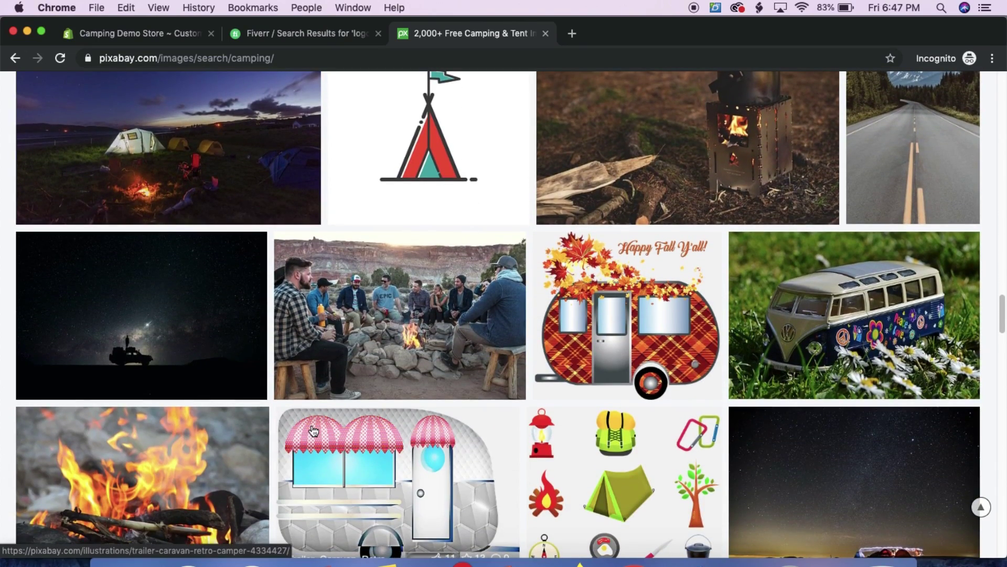
pyautogui.click(162, 36)
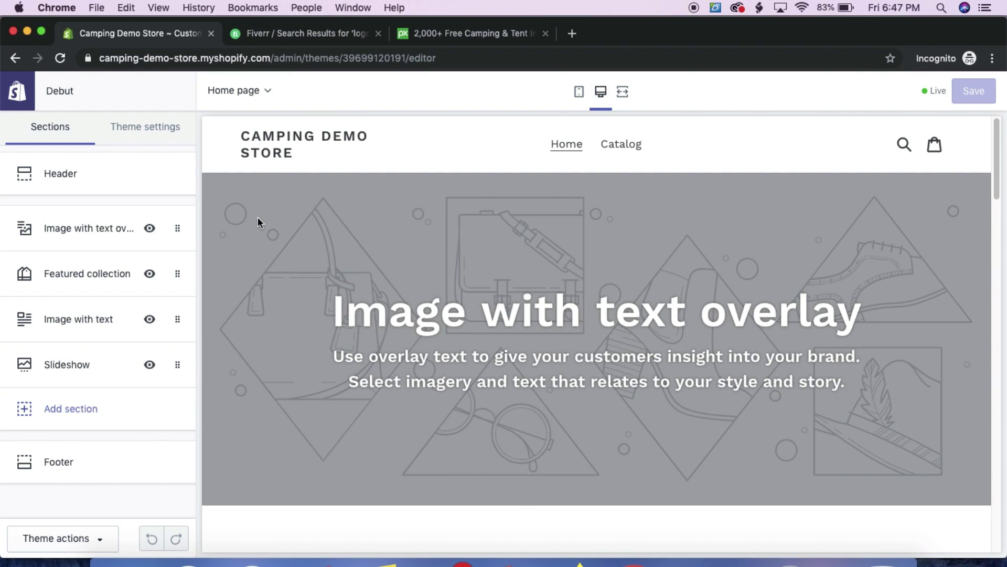
# Set the uploaded Camping Tees & Apparel image as the header logo and save
pyautogui.click(67, 177)
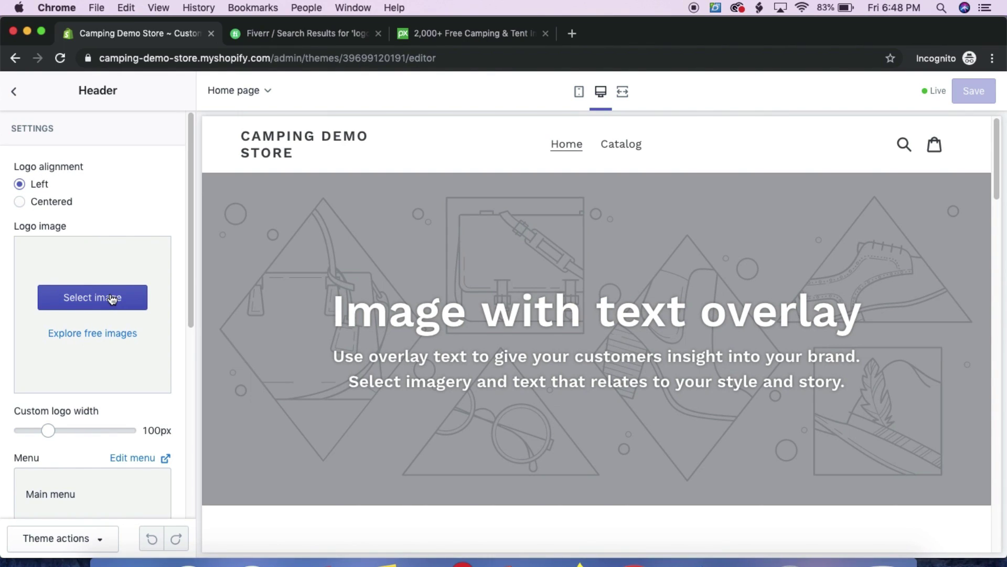
pyautogui.click(112, 298)
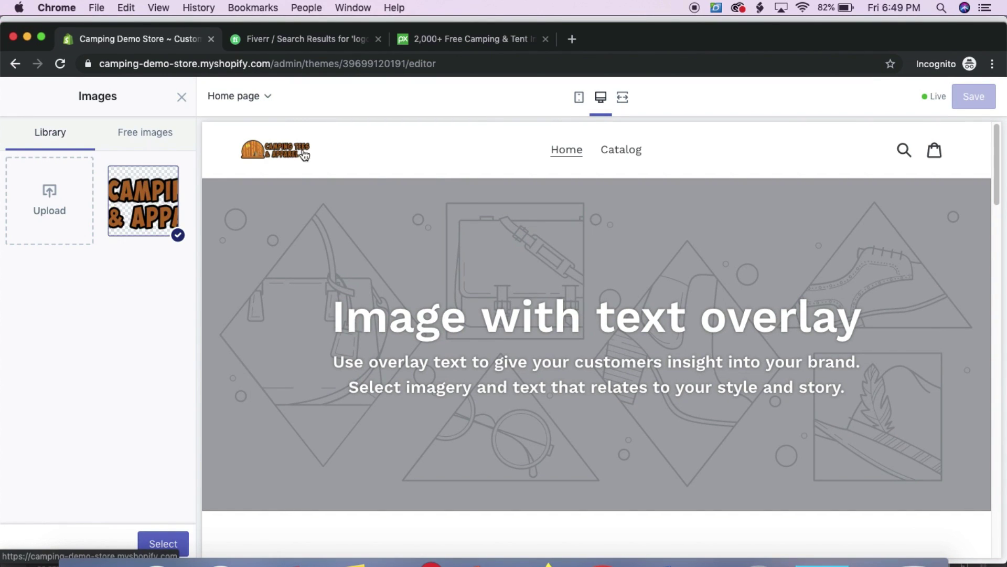
pyautogui.click(149, 219)
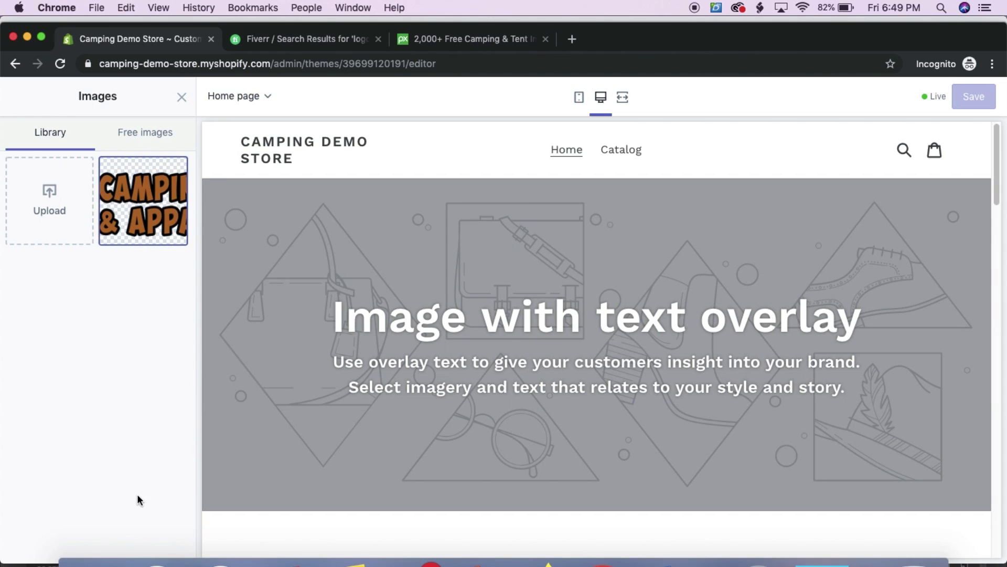
pyautogui.click(147, 216)
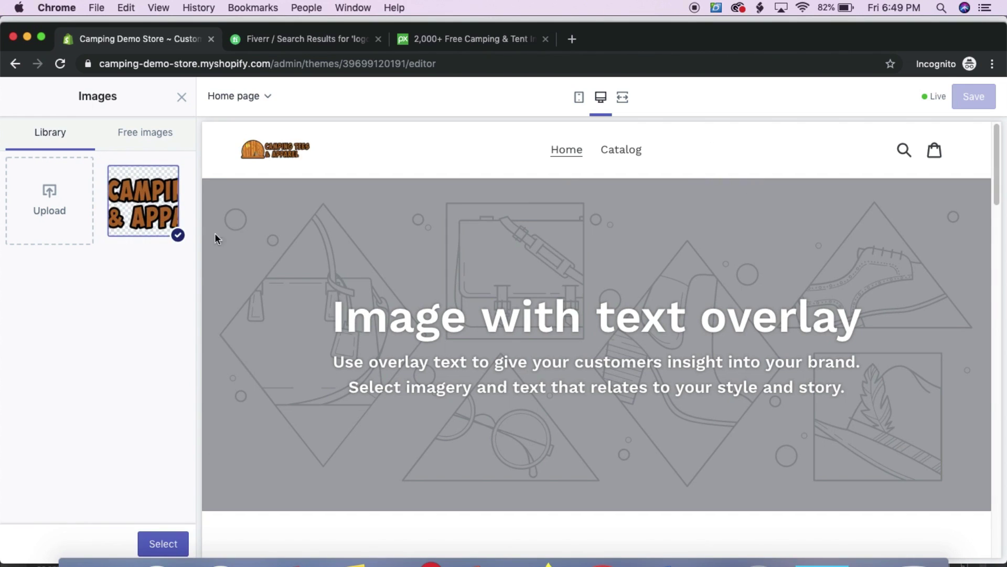
pyautogui.click(158, 544)
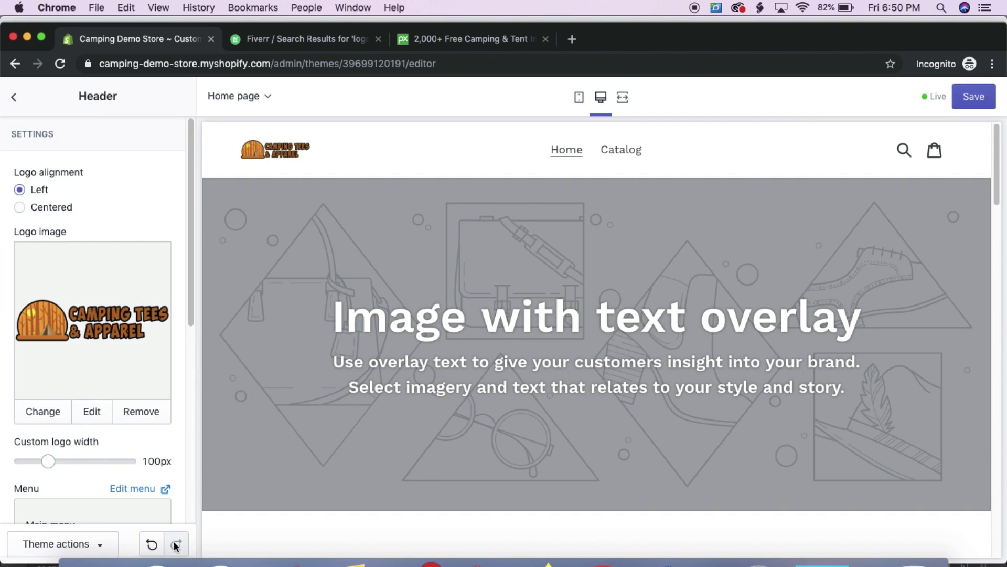
pyautogui.click(964, 95)
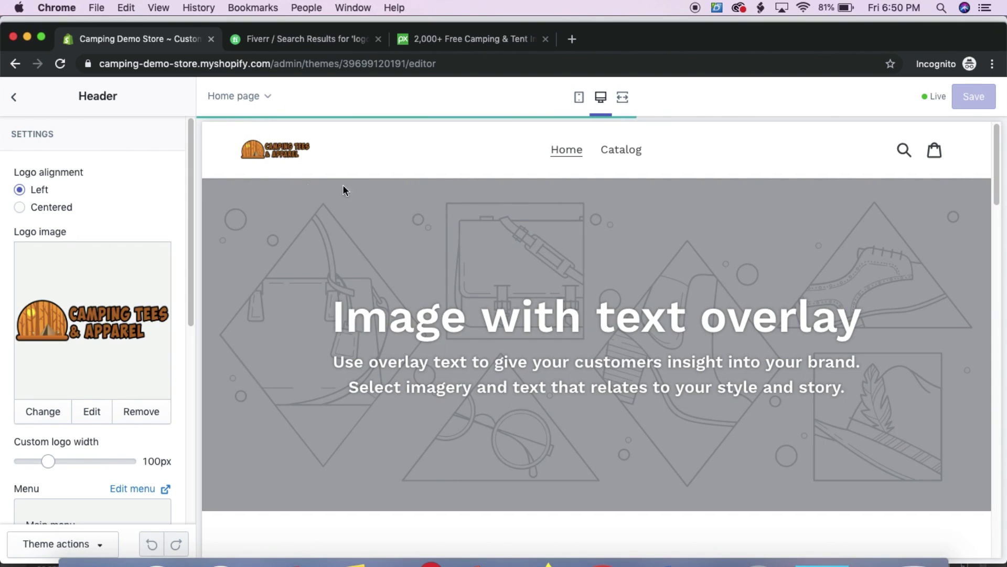
# Widen the custom logo to 250px, save, and return to the section list
pyautogui.moveTo(190, 213); pyautogui.dragTo(187, 261)
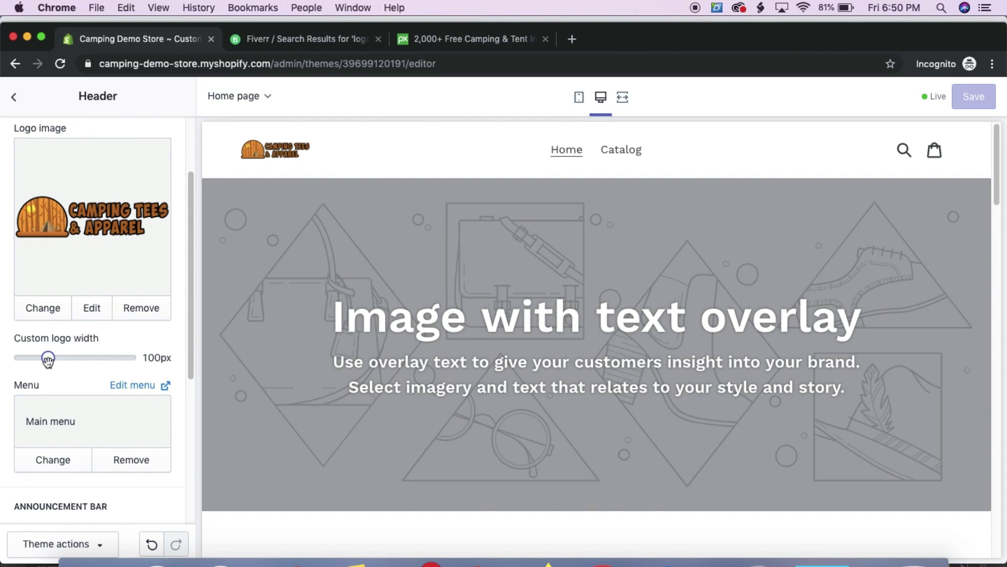
pyautogui.moveTo(48, 360); pyautogui.dragTo(81, 360)
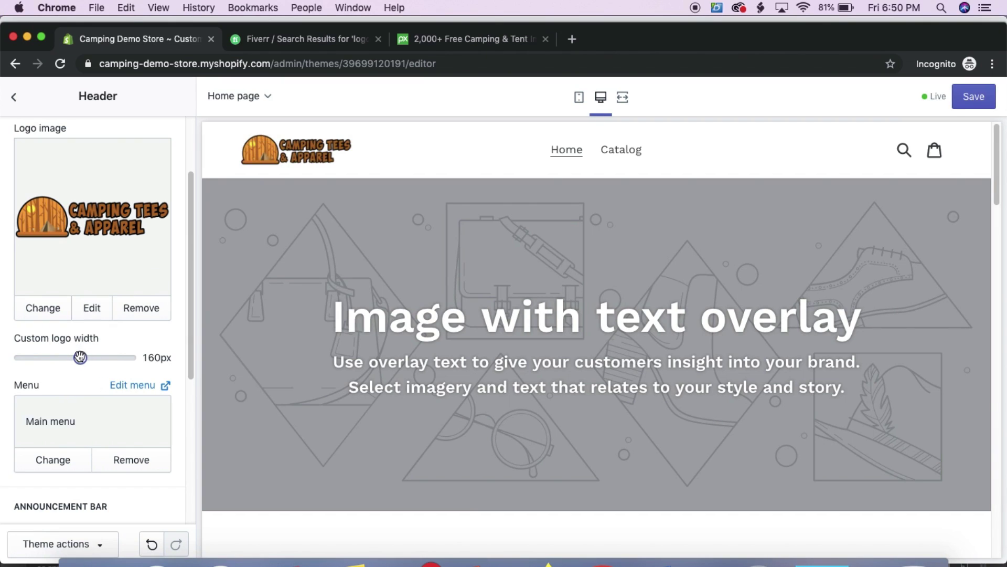
pyautogui.moveTo(81, 357); pyautogui.dragTo(129, 358)
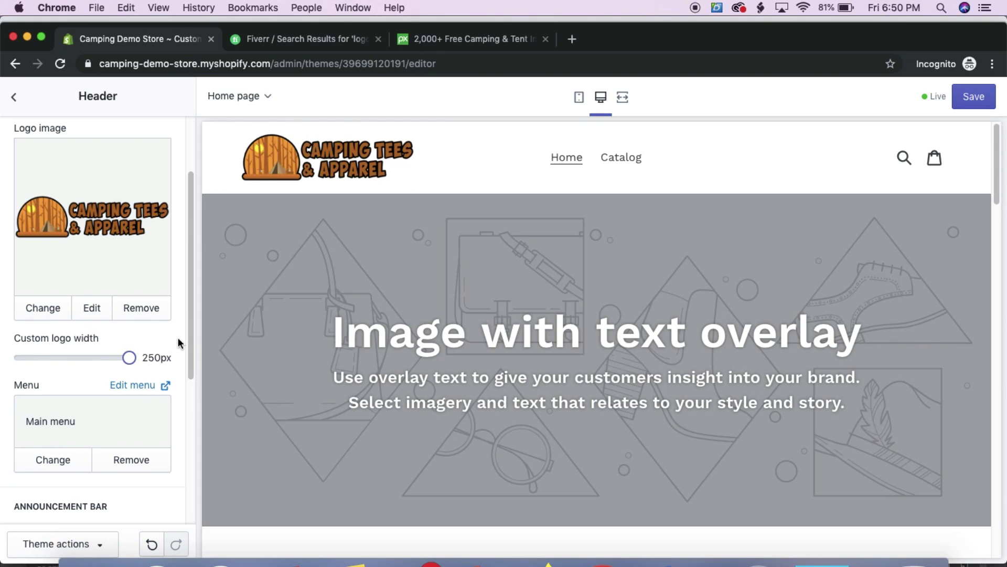
pyautogui.click(971, 97)
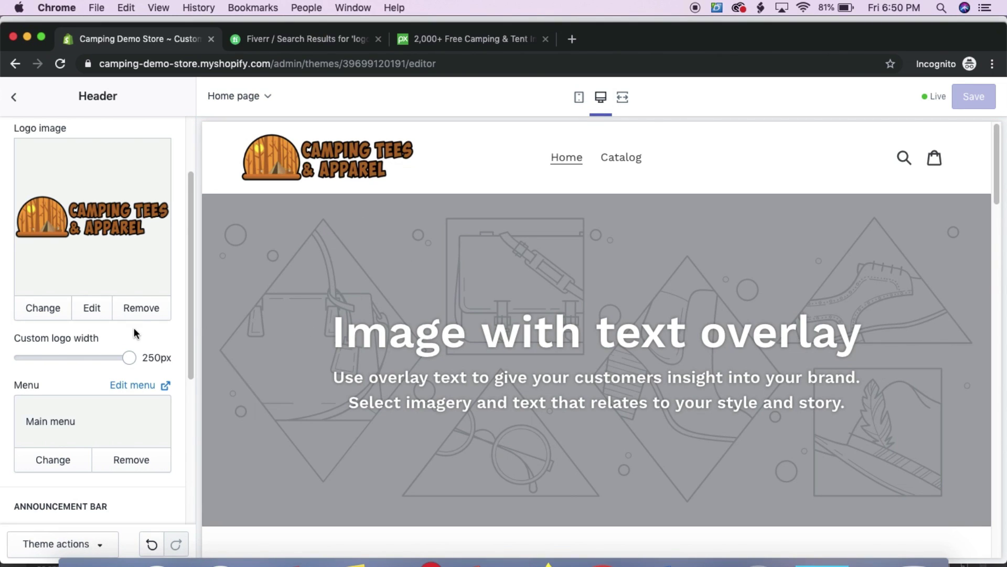
pyautogui.scroll(-5, 135, 331)
pyautogui.scroll(-1, 128, 325)
pyautogui.scroll(10, 152, 329)
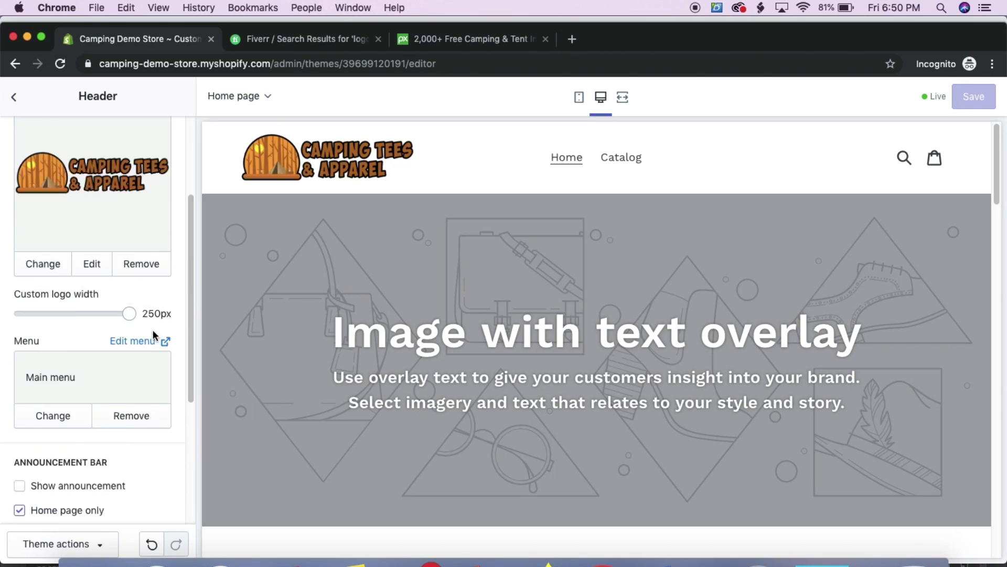
pyautogui.scroll(-2, 128, 332)
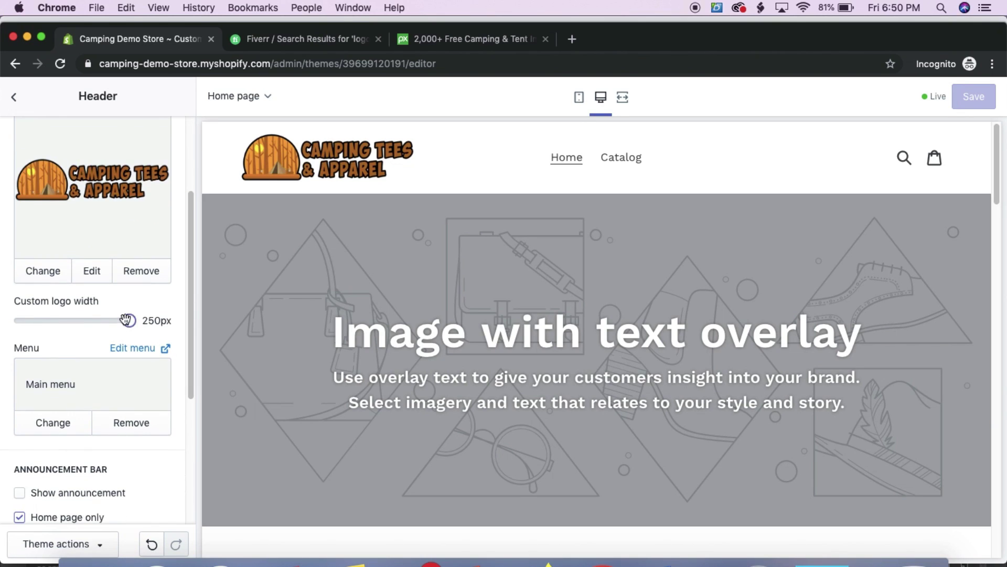
pyautogui.click(15, 99)
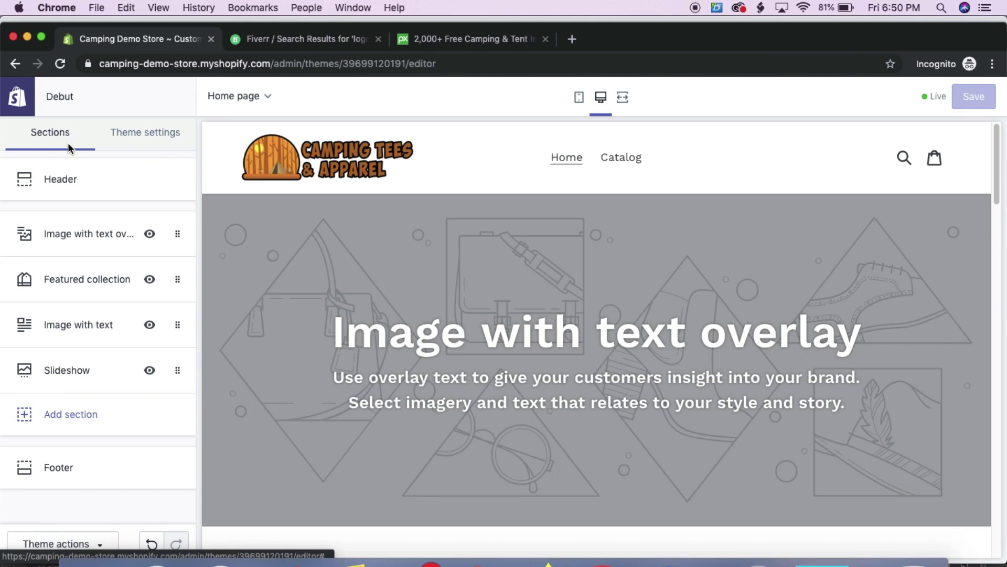
# Set the lake photo as the Image with text overlay section image and save
pyautogui.click(86, 238)
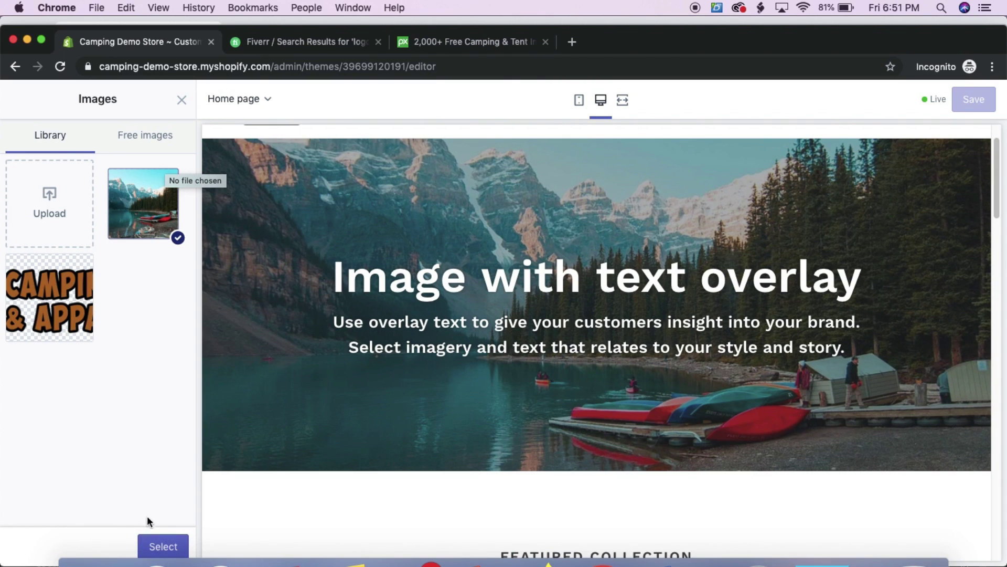
pyautogui.click(162, 548)
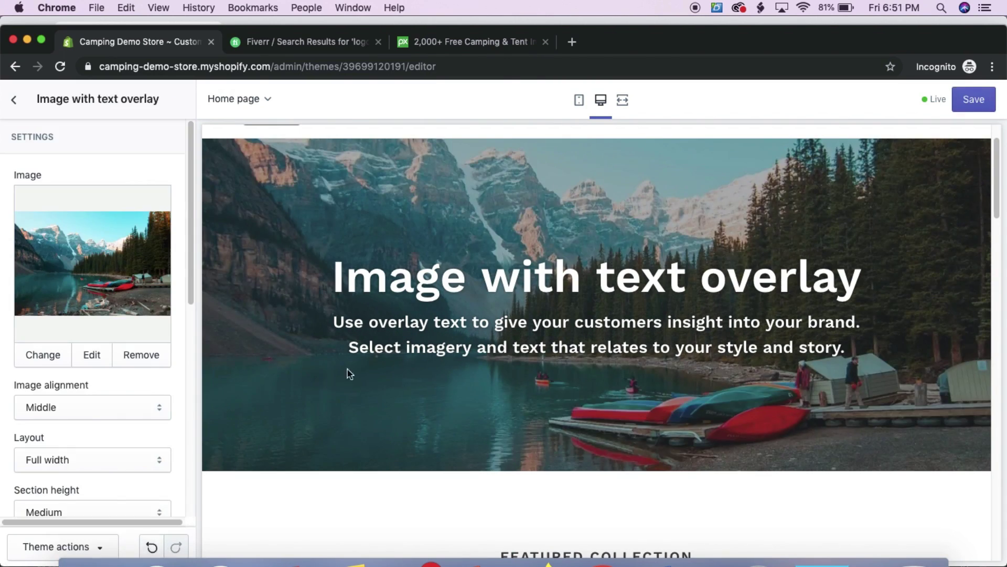
pyautogui.click(973, 100)
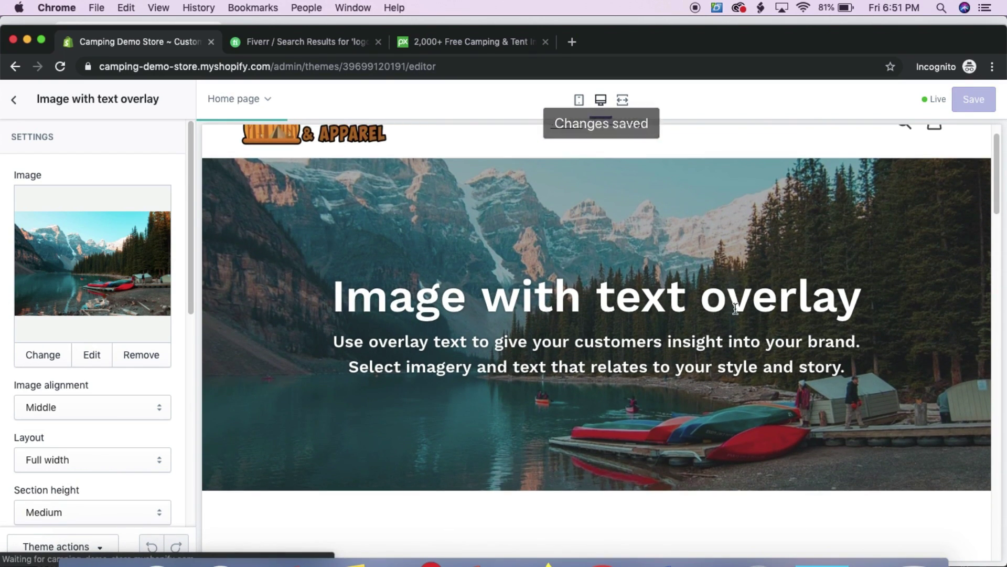
# Delete the hero heading and overlay paragraph, save, and review the photo-only banner
pyautogui.scroll(-5, 44, 346)
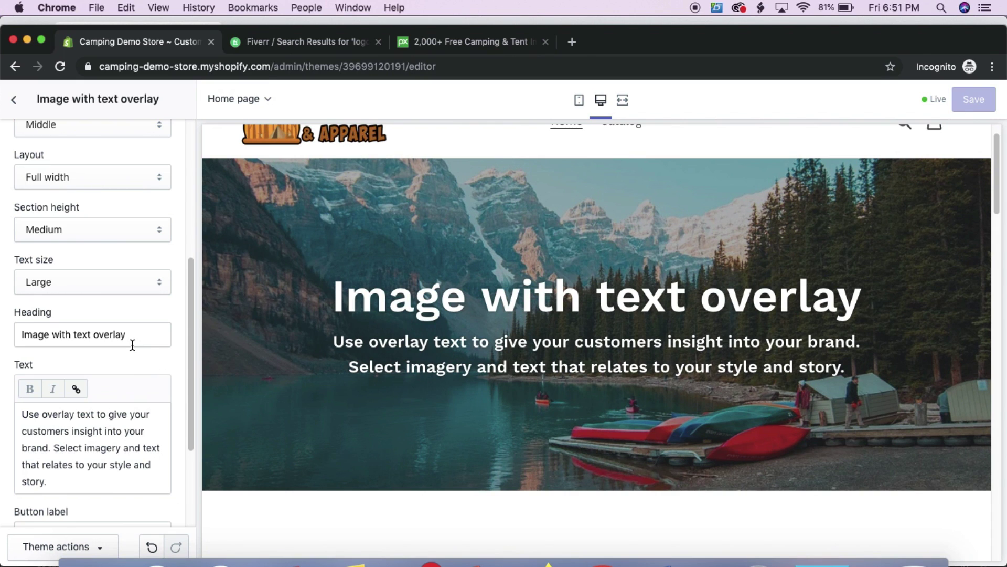
pyautogui.moveTo(131, 339); pyautogui.dragTo(2, 335)
pyautogui.press('BackSpace')
pyautogui.click(110, 413)
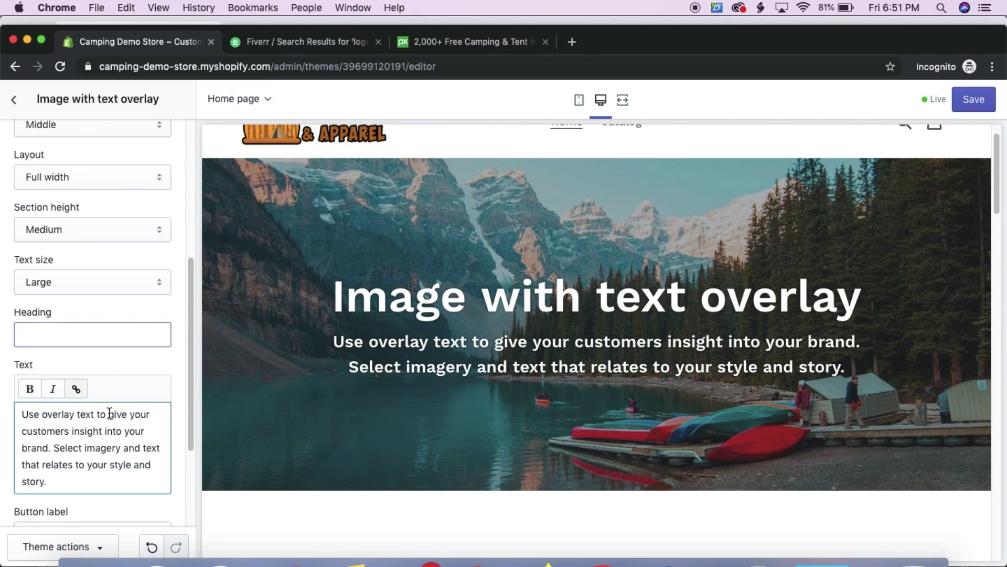
pyautogui.press('super+a')
pyautogui.press('BackSpace')
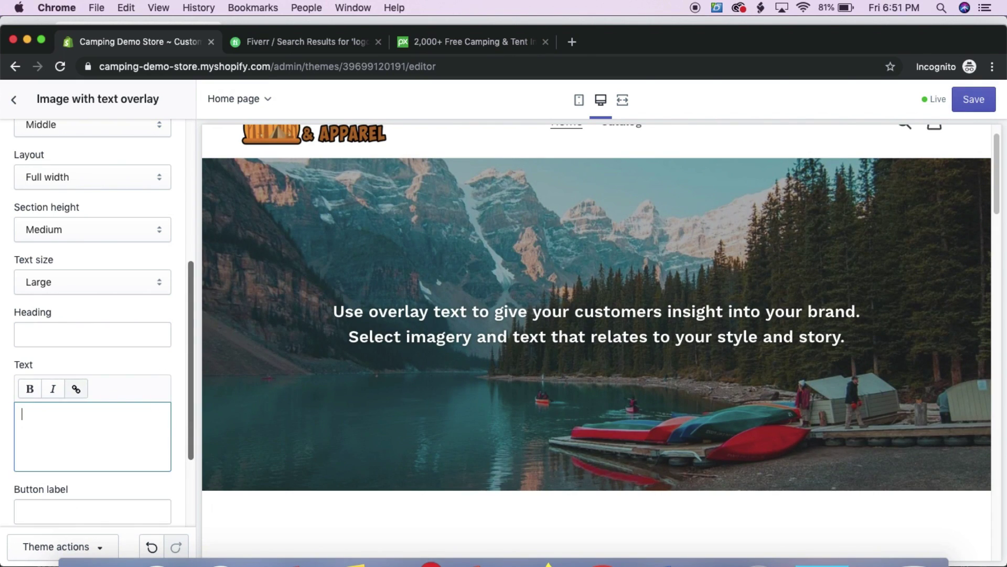
pyautogui.scroll(-5, 108, 378)
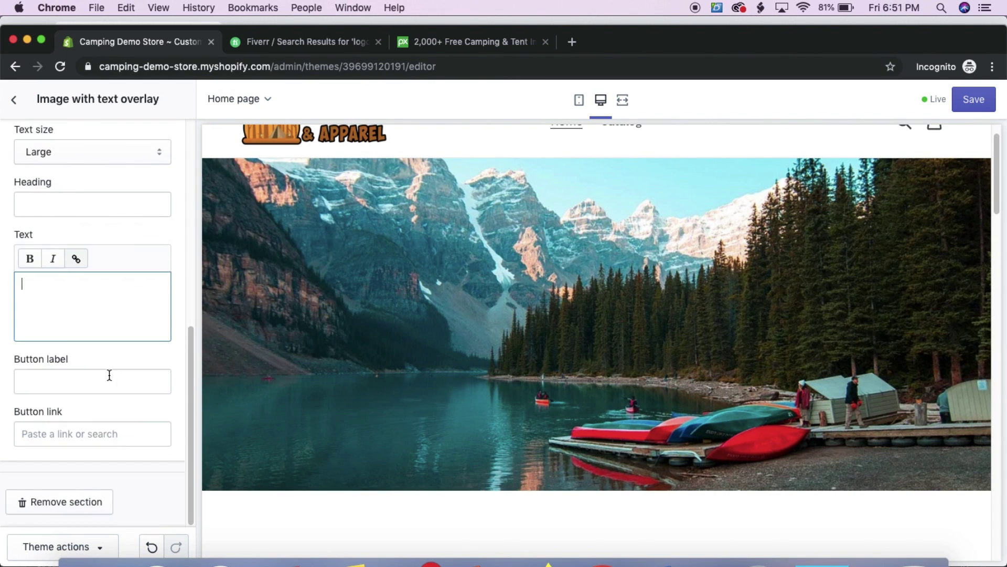
pyautogui.scroll(10, 139, 317)
pyautogui.click(974, 100)
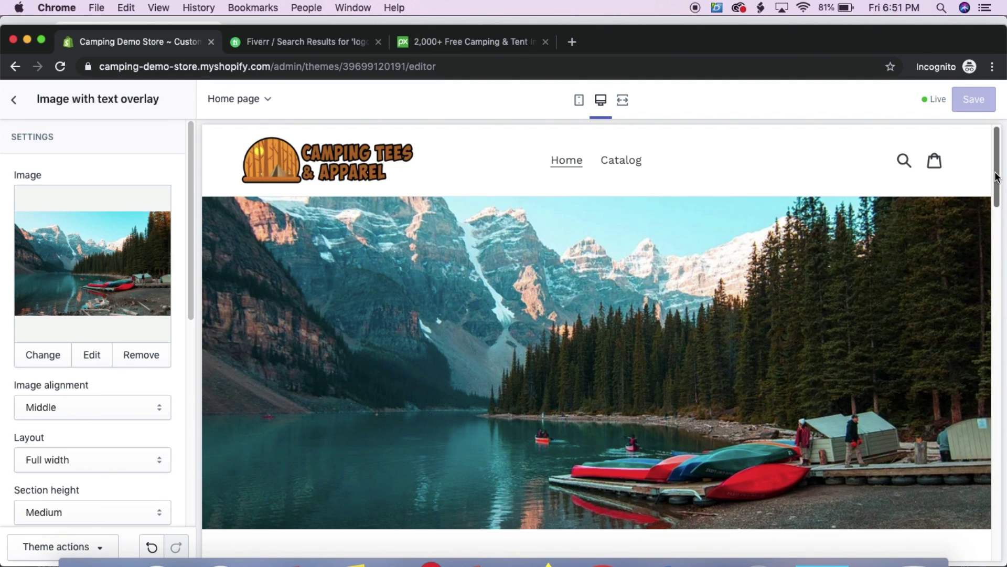
pyautogui.scroll(-2, 993, 179)
pyautogui.scroll(2, 994, 157)
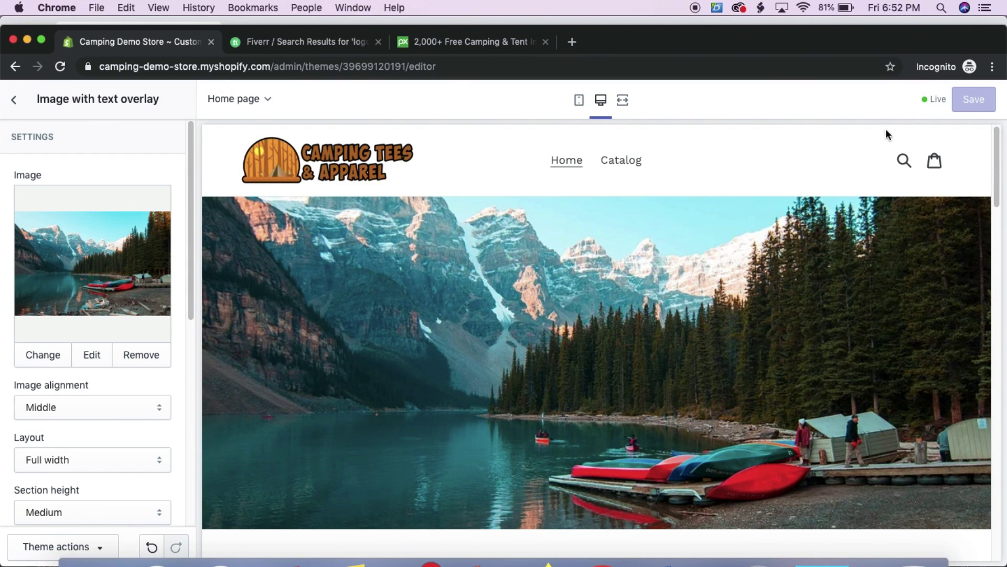
pyautogui.scroll(-5, 513, 271)
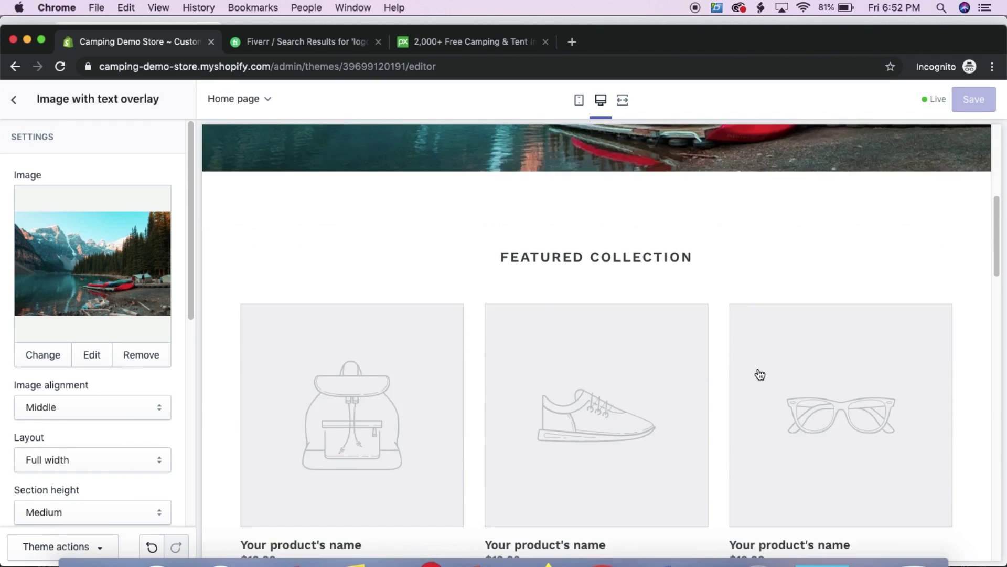
pyautogui.scroll(-5, 621, 356)
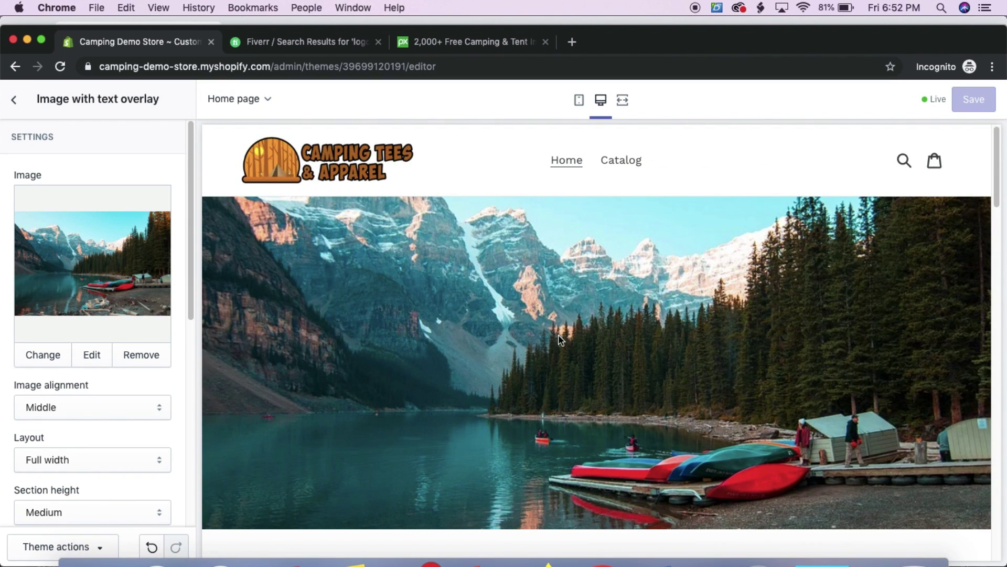
# Open Theme settings and look through the colour settings
pyautogui.click(13, 101)
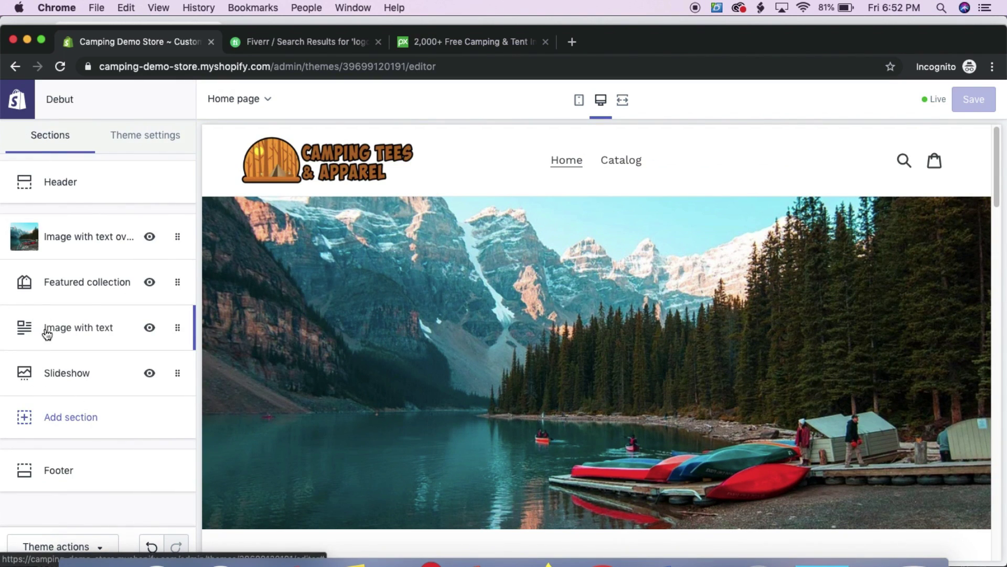
pyautogui.click(147, 135)
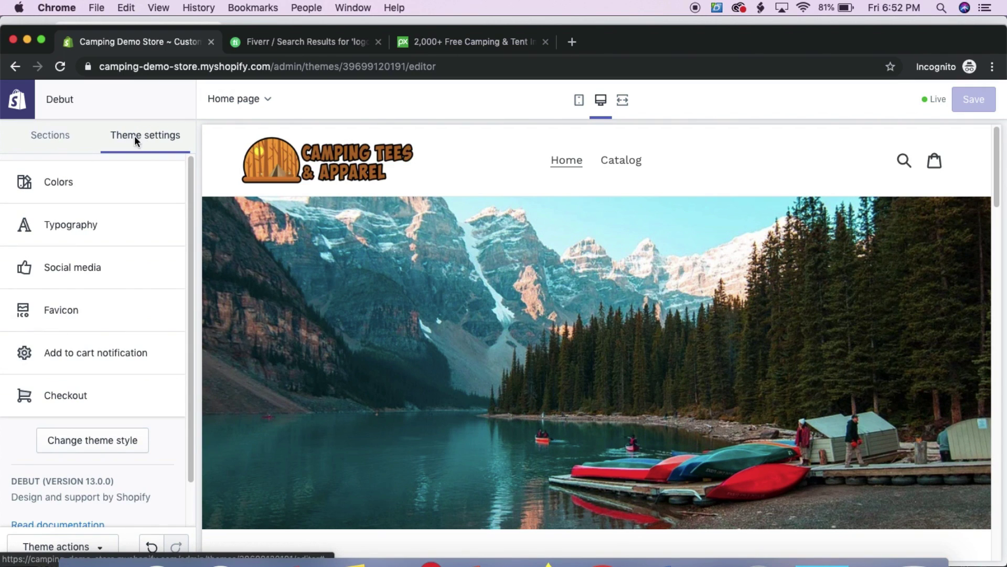
pyautogui.click(62, 178)
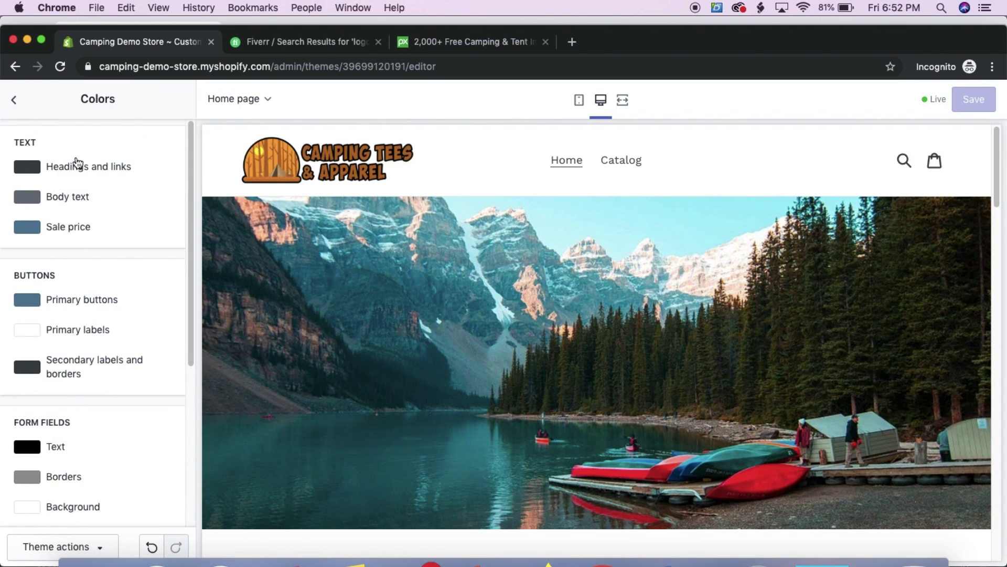
pyautogui.scroll(-1, 337, 272)
pyautogui.scroll(-10, 338, 271)
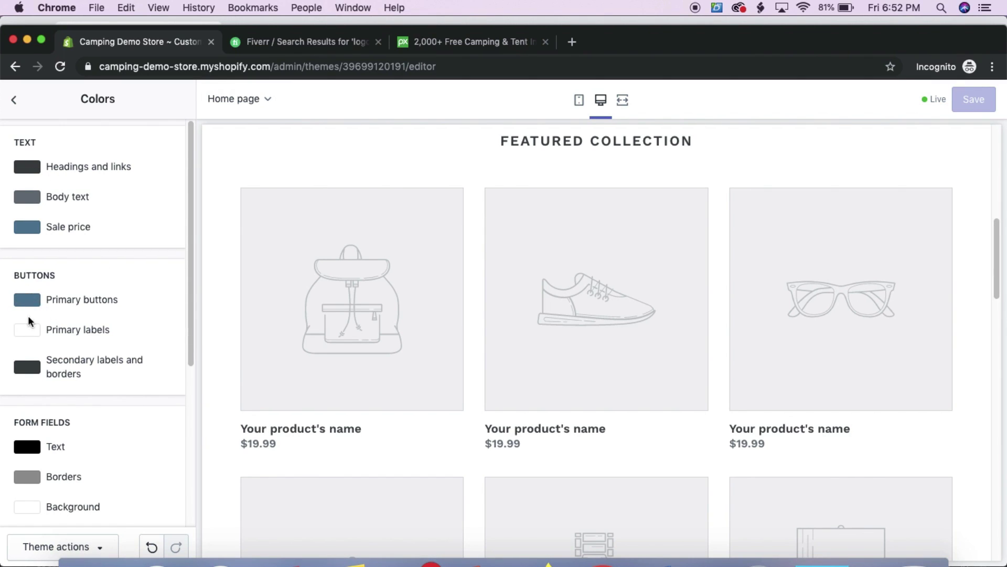
pyautogui.scroll(-5, 46, 399)
pyautogui.scroll(2, 56, 396)
pyautogui.scroll(-2, 61, 386)
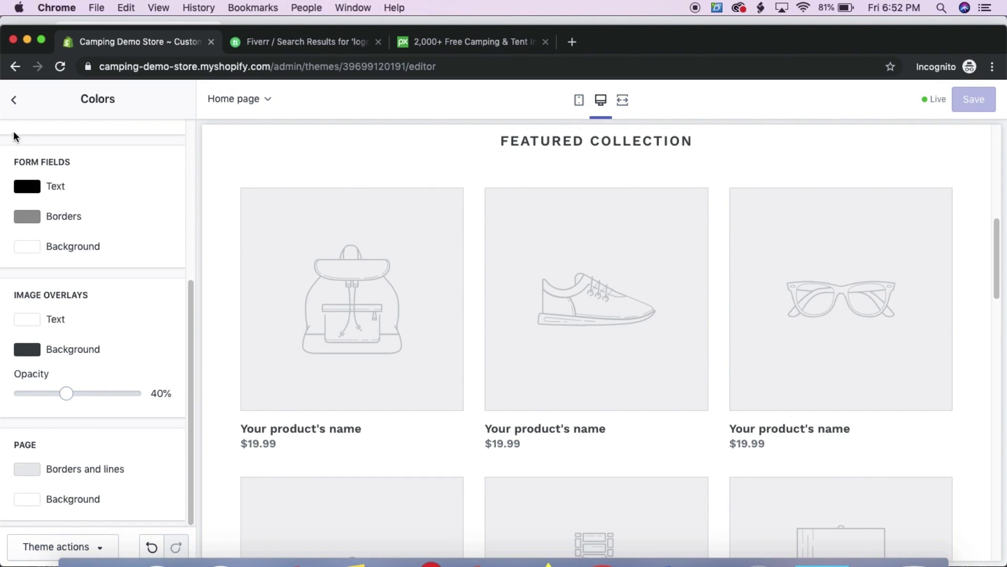
pyautogui.click(14, 100)
# Change the Typography headings and buttons font to Beefcakes and save
pyautogui.click(105, 226)
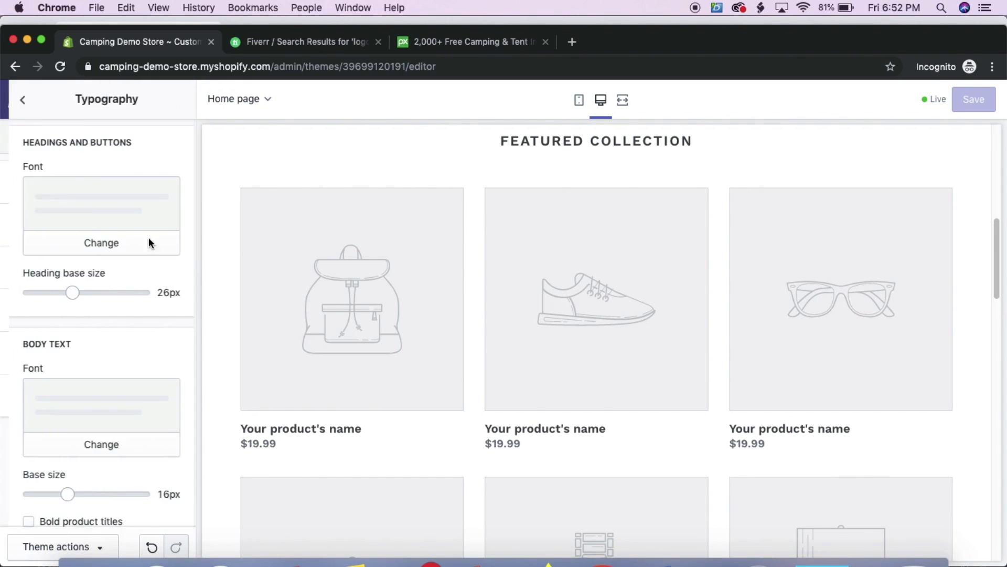
pyautogui.scroll(2, 385, 284)
pyautogui.scroll(8, 384, 285)
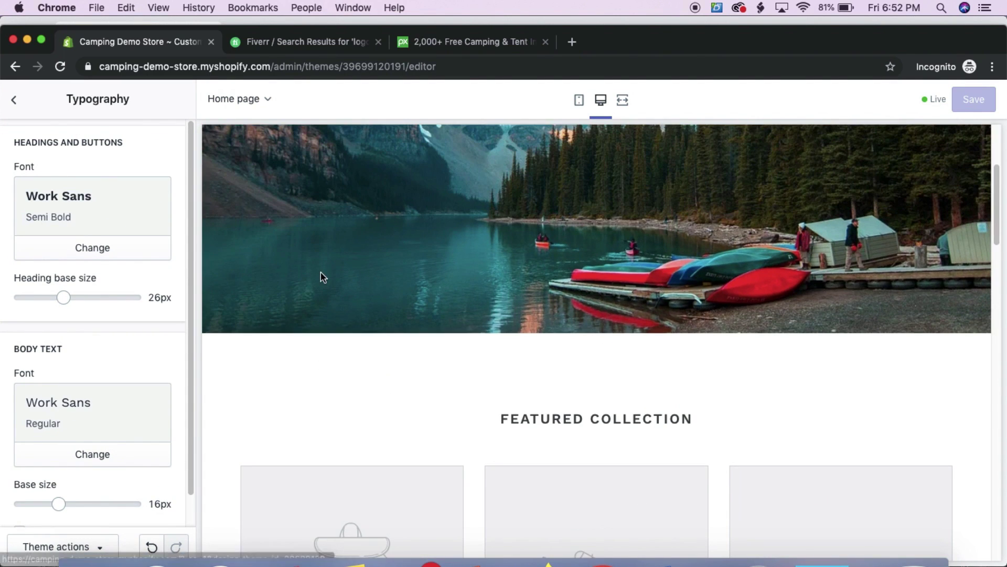
pyautogui.scroll(-5, 290, 216)
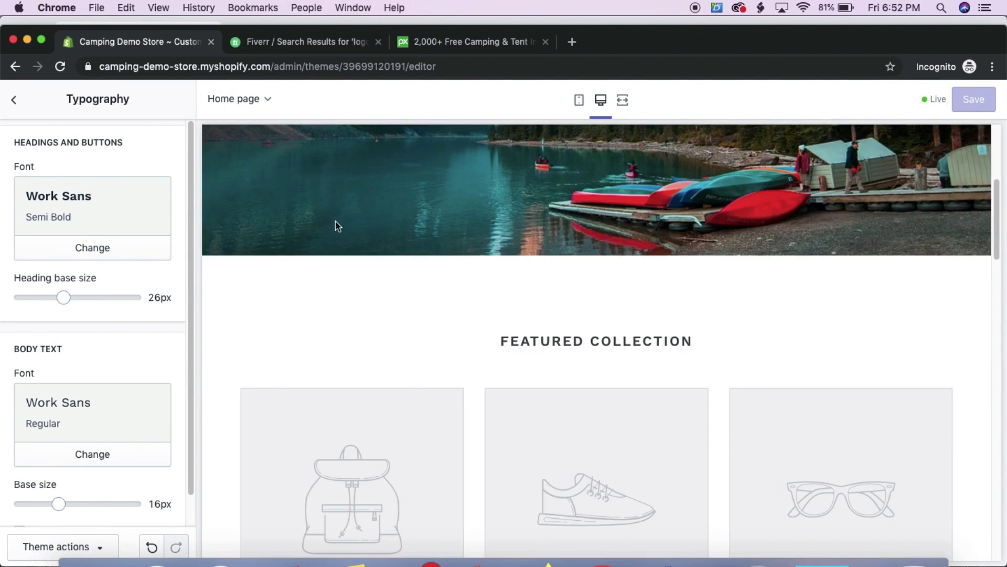
pyautogui.click(72, 230)
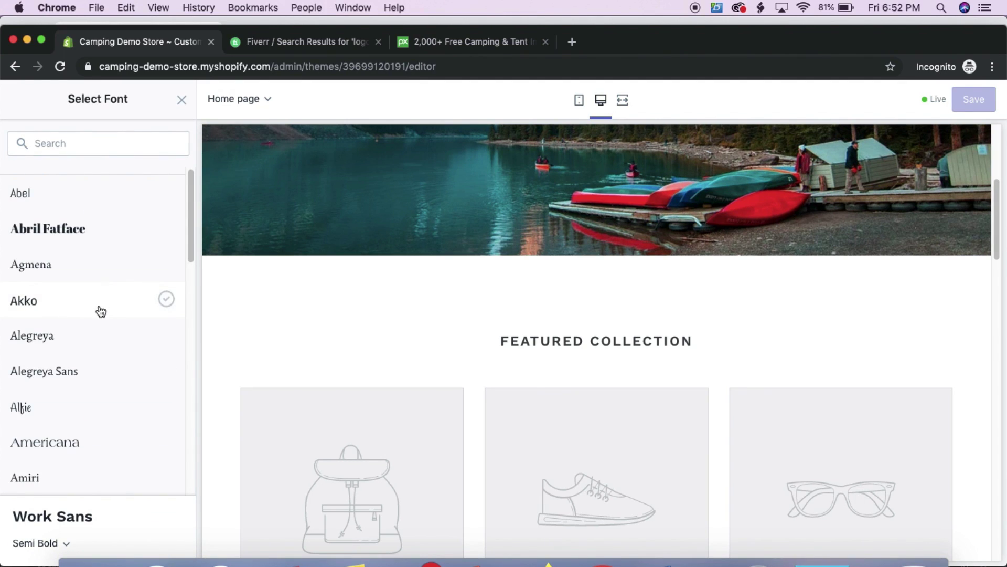
pyautogui.scroll(-4, 99, 308)
pyautogui.click(74, 355)
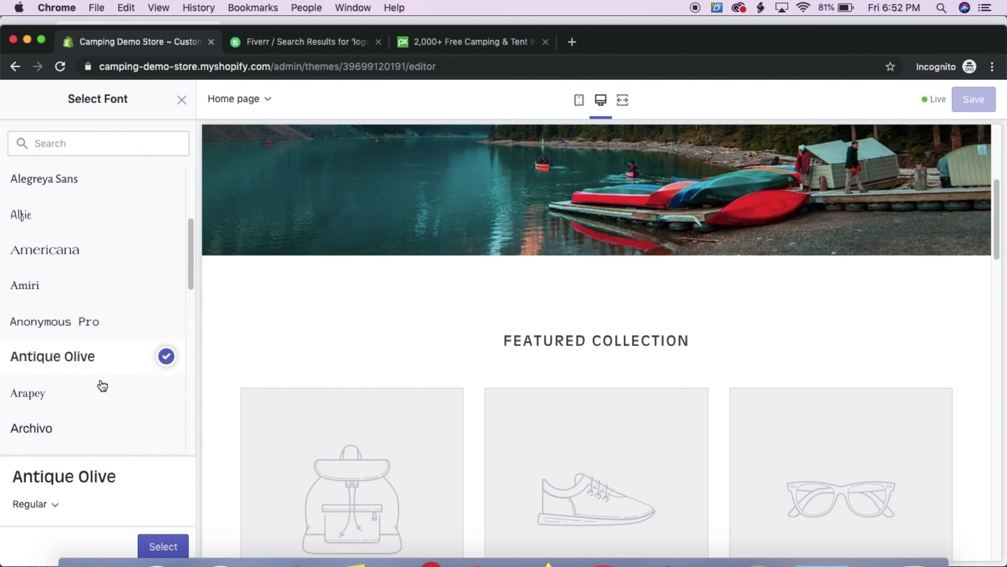
pyautogui.scroll(-5, 99, 384)
pyautogui.scroll(-4, 94, 367)
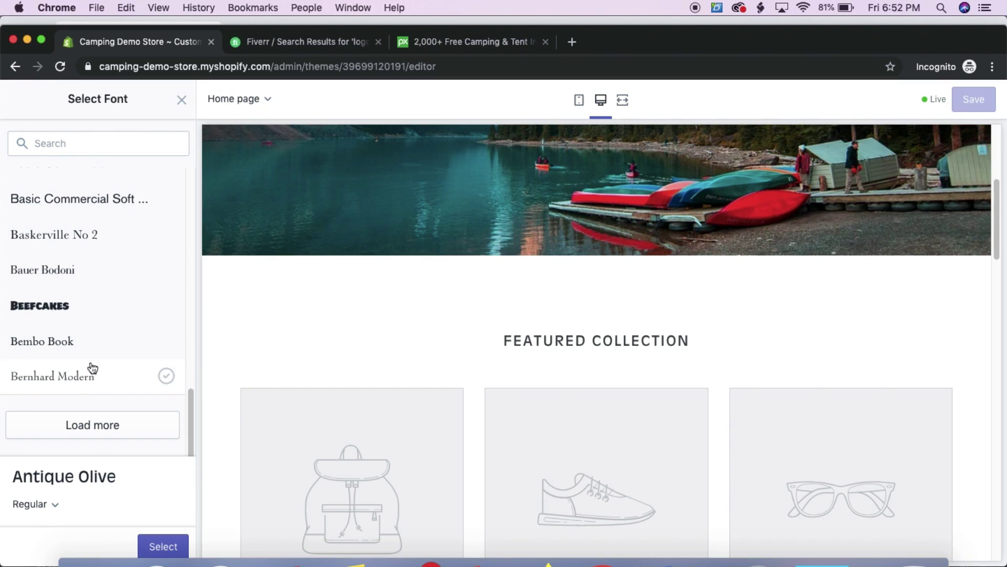
pyautogui.click(72, 304)
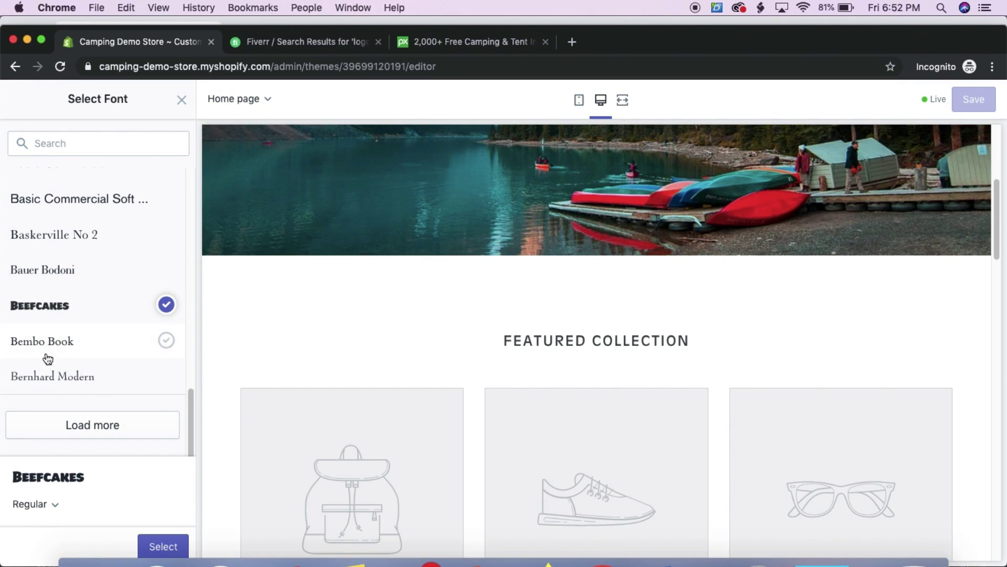
pyautogui.click(173, 546)
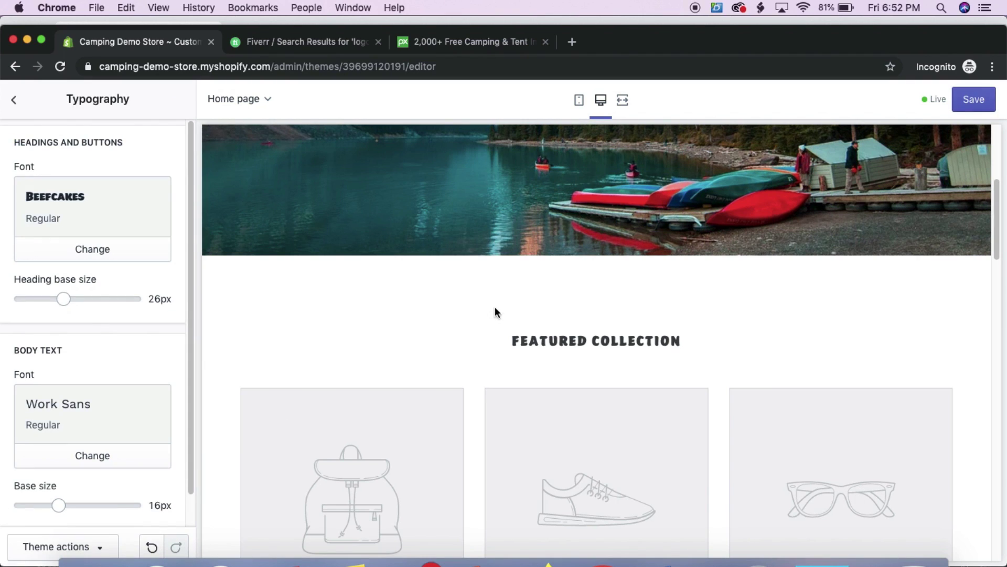
pyautogui.click(963, 99)
pyautogui.click(19, 101)
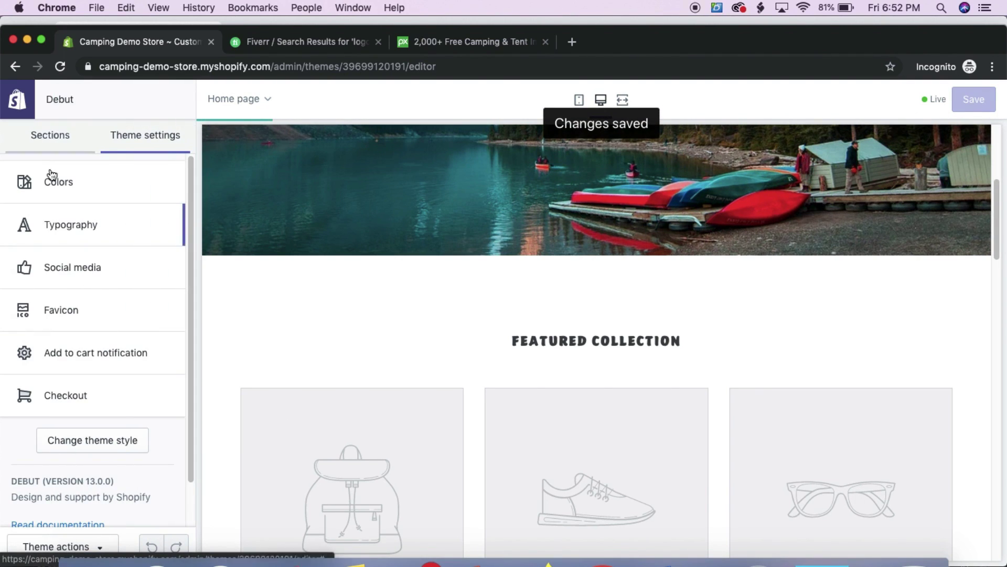
# Enter the store's Facebook page link in Social media settings and save
pyautogui.click(53, 267)
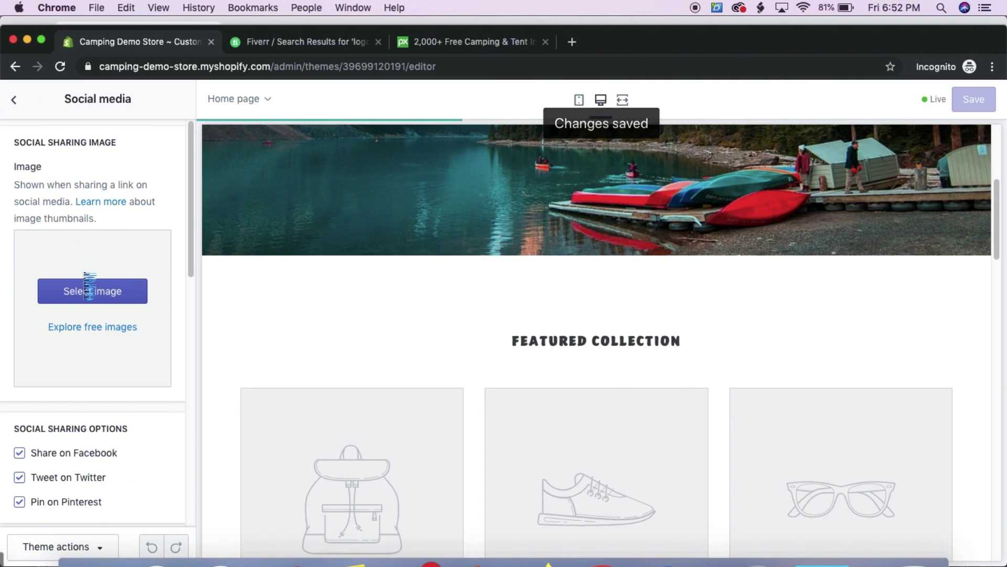
pyautogui.scroll(-6, 84, 286)
pyautogui.scroll(-20, 239, 329)
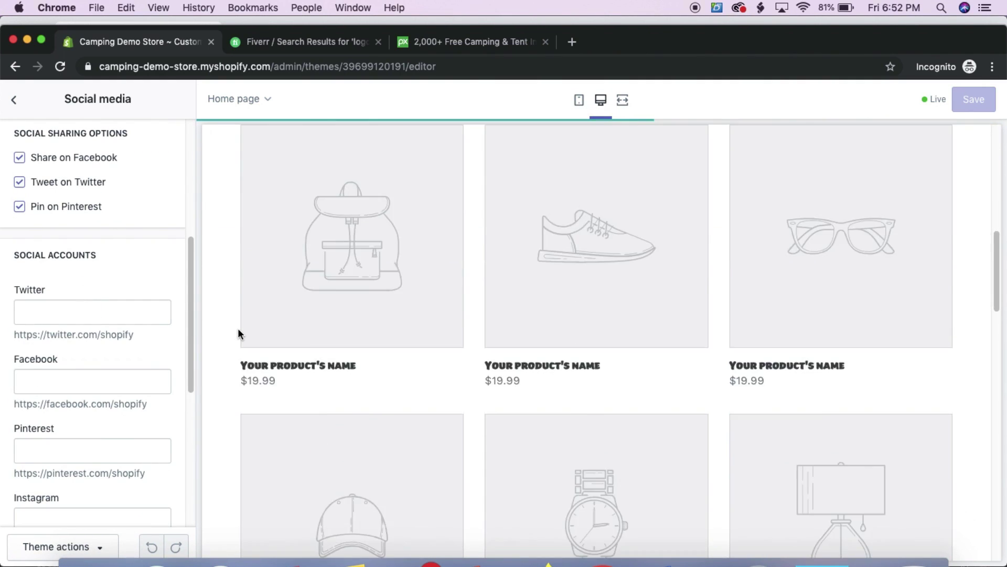
pyautogui.scroll(-3, 241, 333)
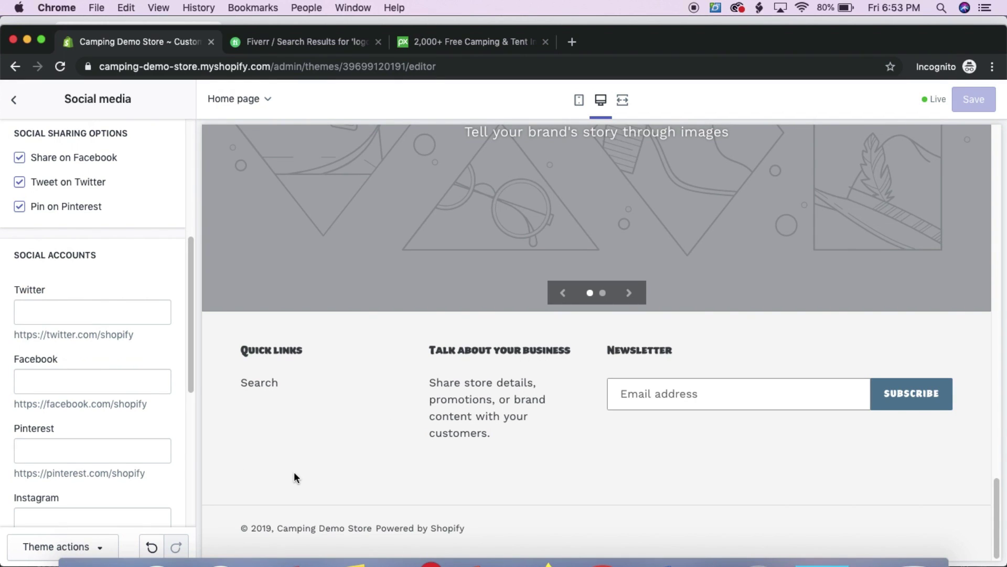
pyautogui.scroll(6, 310, 459)
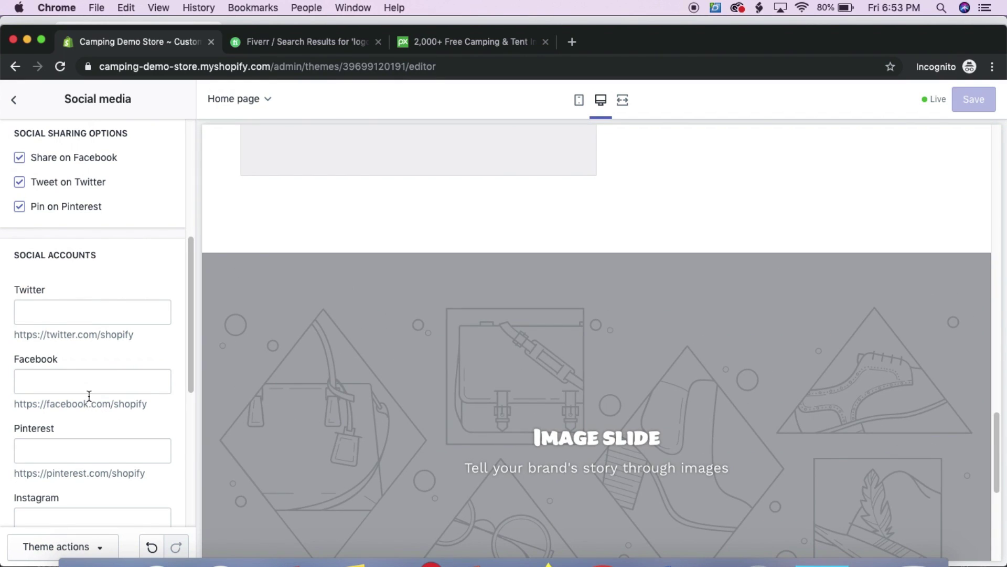
pyautogui.click(83, 382)
pyautogui.write('f')
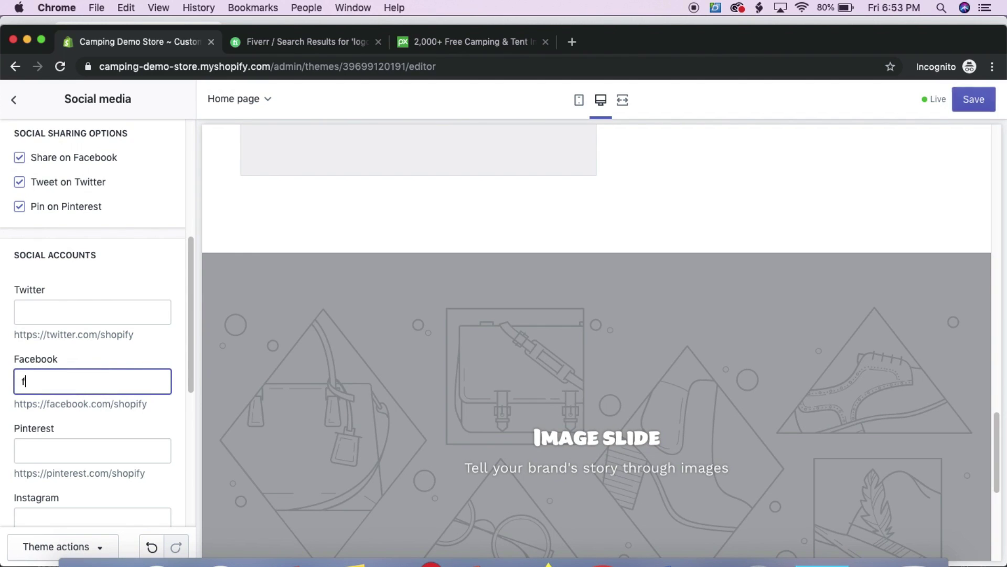
pyautogui.write('acebook.co')
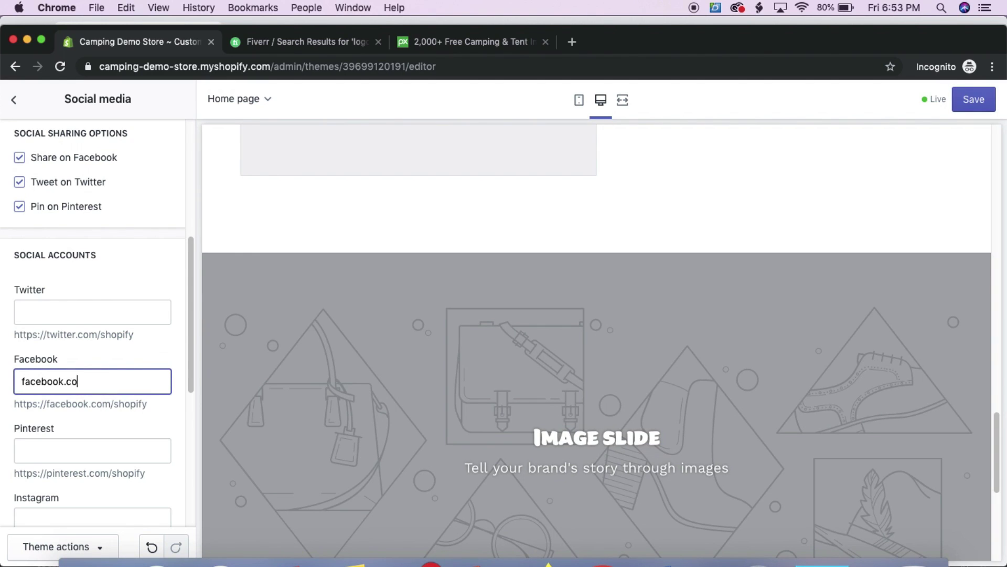
pyautogui.write('m/campingdemostore')
pyautogui.click(169, 284)
pyautogui.click(959, 105)
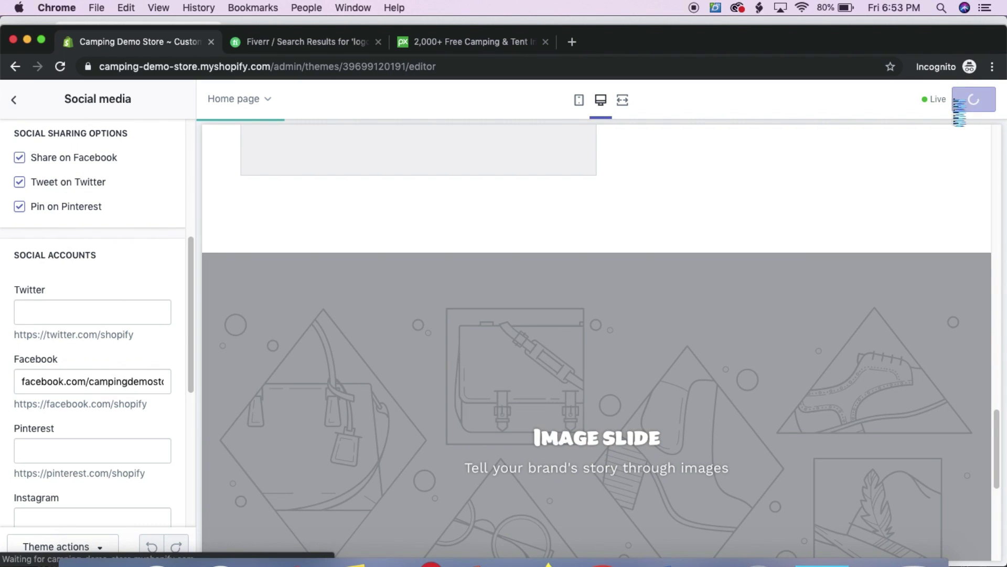
# Copy the store handle and add the matching pinterest.com link
pyautogui.scroll(-5, 396, 352)
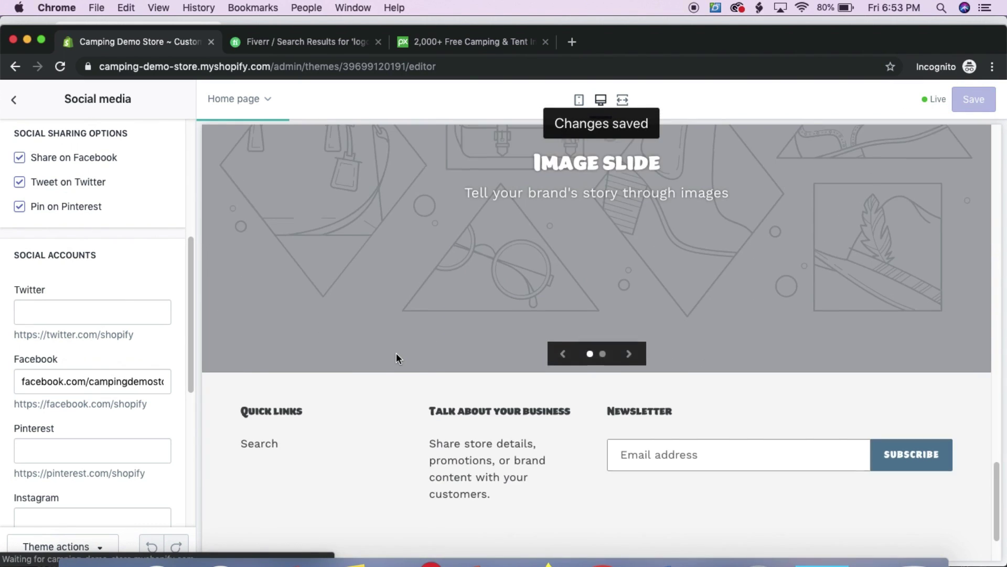
pyautogui.scroll(-2, 396, 357)
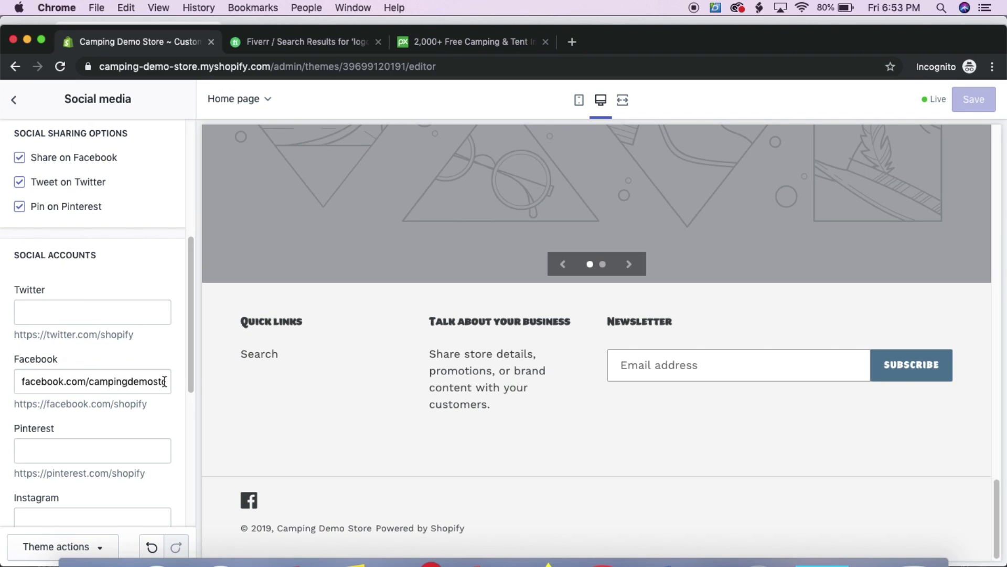
pyautogui.scroll(-1, 171, 259)
pyautogui.moveTo(91, 351); pyautogui.dragTo(243, 353)
pyautogui.press('super+c')
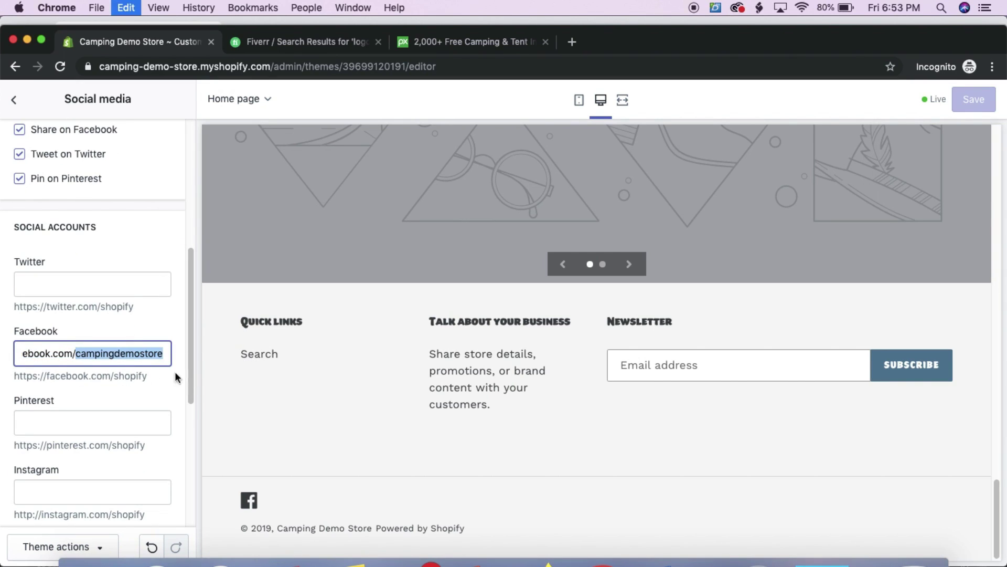
pyautogui.click(88, 418)
pyautogui.write('pintere')
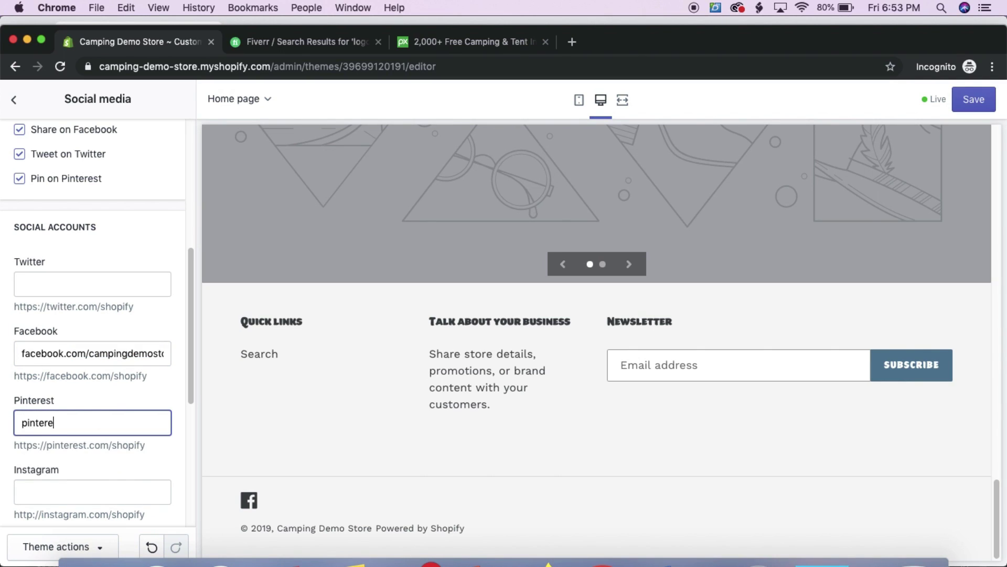
pyautogui.write('st.com/')
pyautogui.press('super+v')
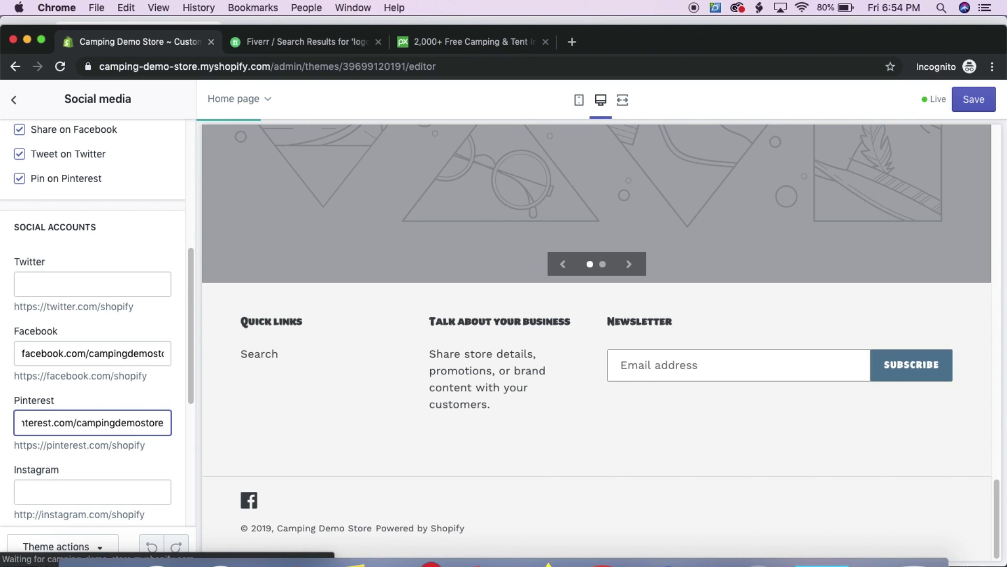
# Add the instagram.com link with the same handle and save the social links
pyautogui.scroll(-1, 86, 440)
pyautogui.click(66, 461)
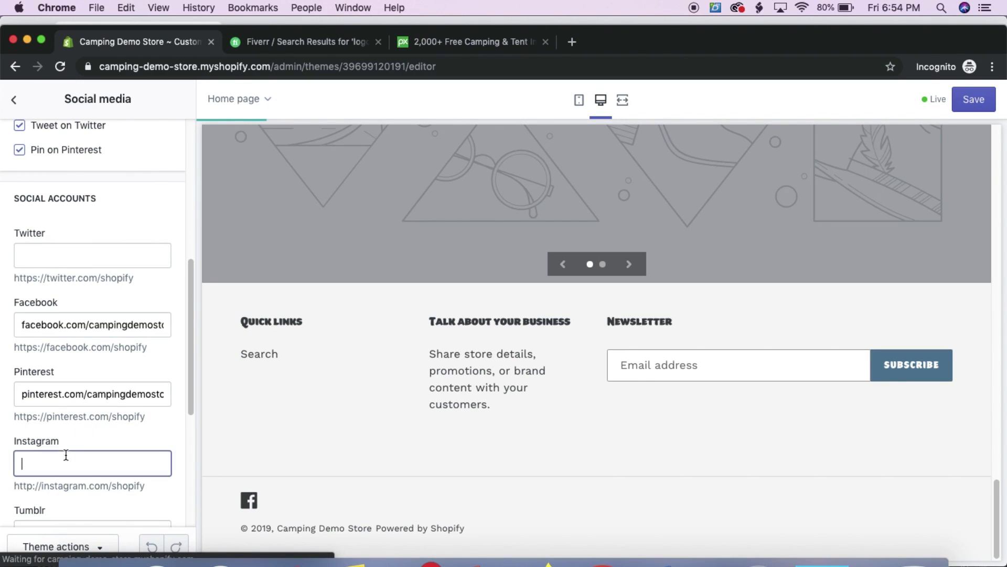
pyautogui.write('instagram.com/')
pyautogui.press('super+v')
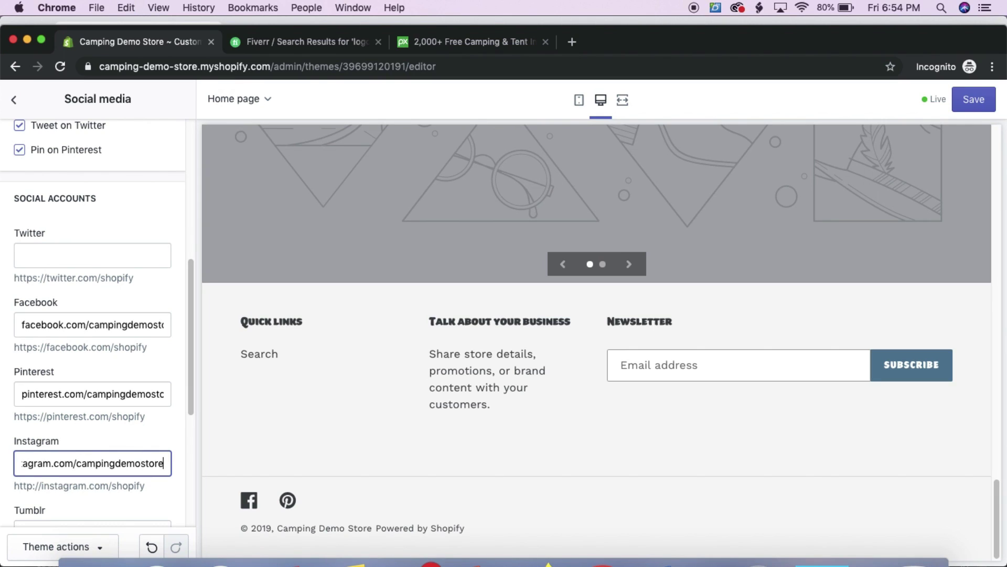
pyautogui.click(260, 443)
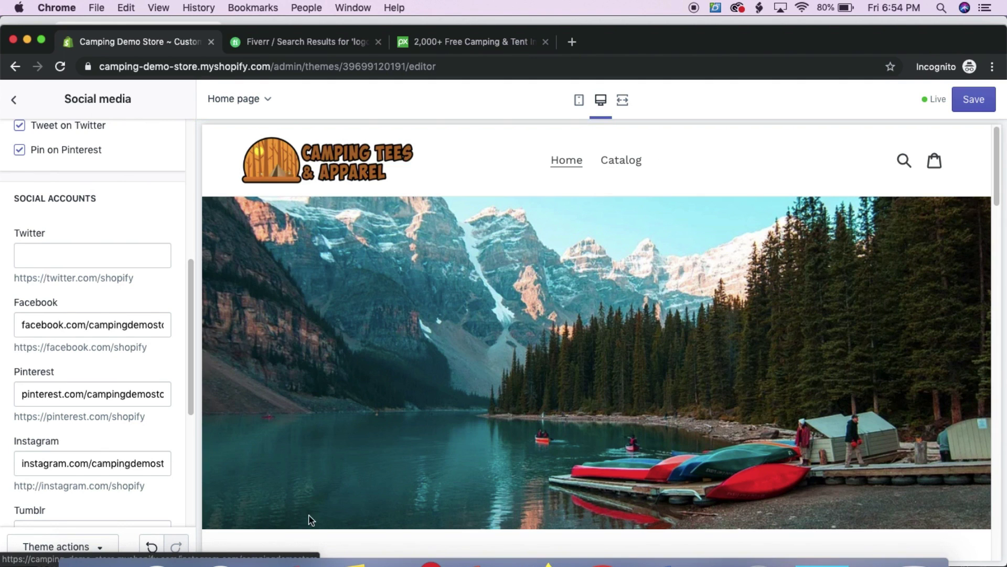
pyautogui.scroll(-3, 663, 235)
pyautogui.click(973, 99)
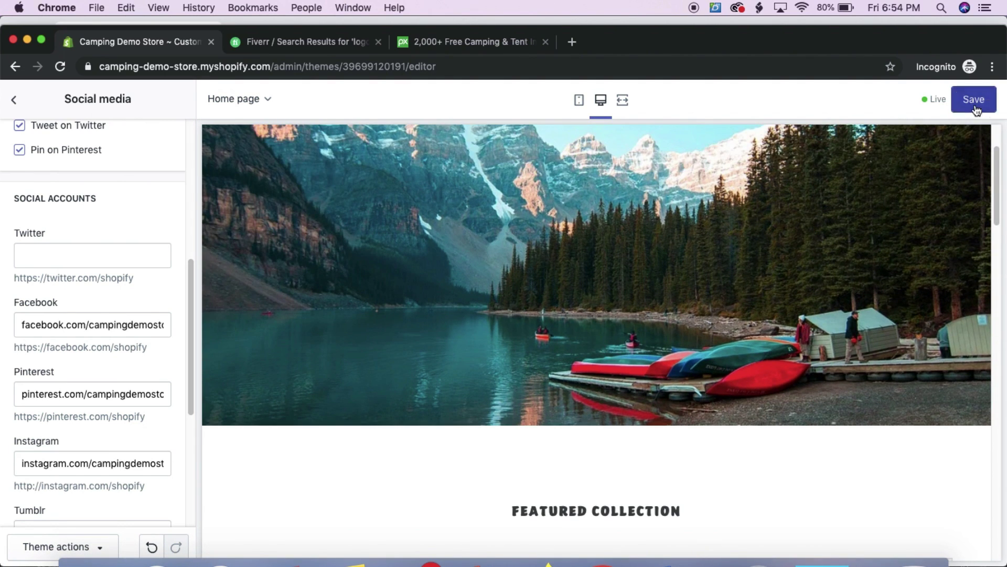
pyautogui.moveTo(999, 195); pyautogui.dragTo(1000, 546)
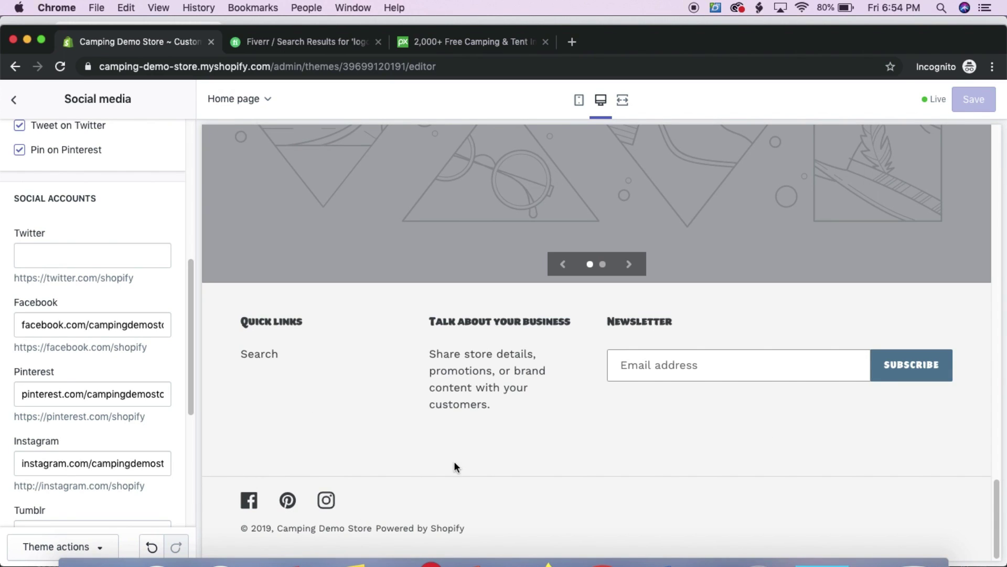
# Glance at the Add to cart notification settings, then move to the Checkout settings
pyautogui.click(14, 99)
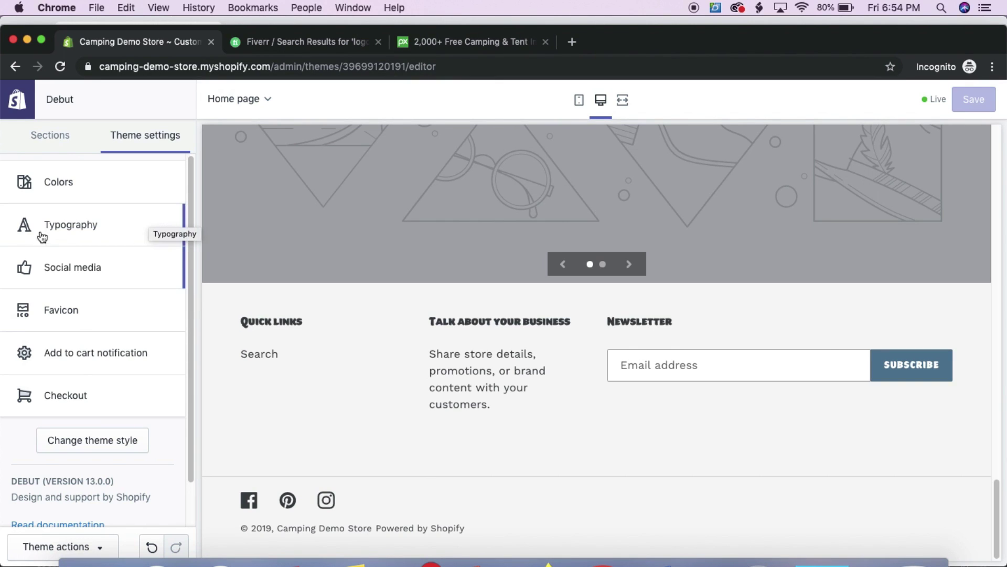
pyautogui.click(85, 354)
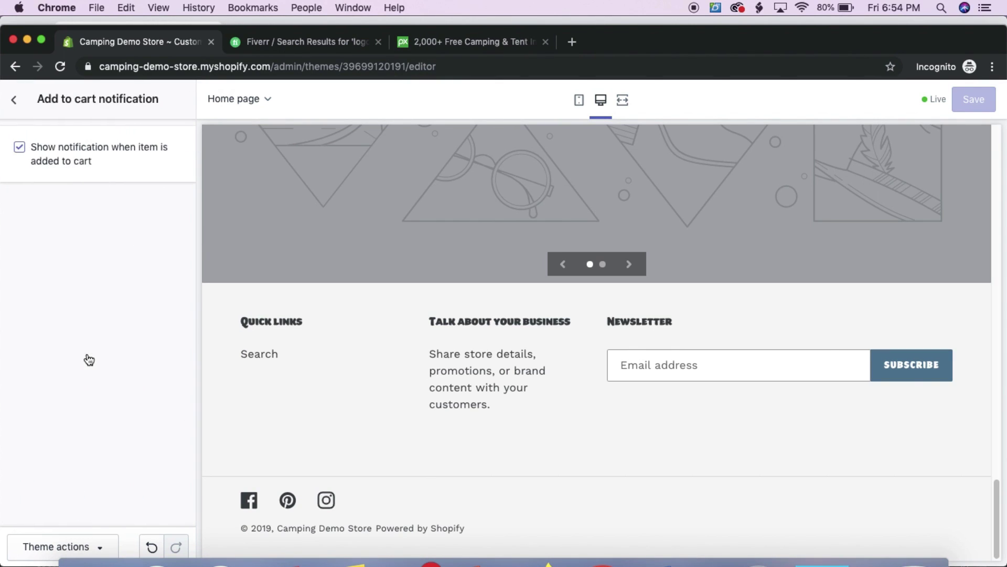
pyautogui.click(15, 99)
pyautogui.click(83, 398)
pyautogui.scroll(-5, 88, 362)
pyautogui.scroll(5, 90, 238)
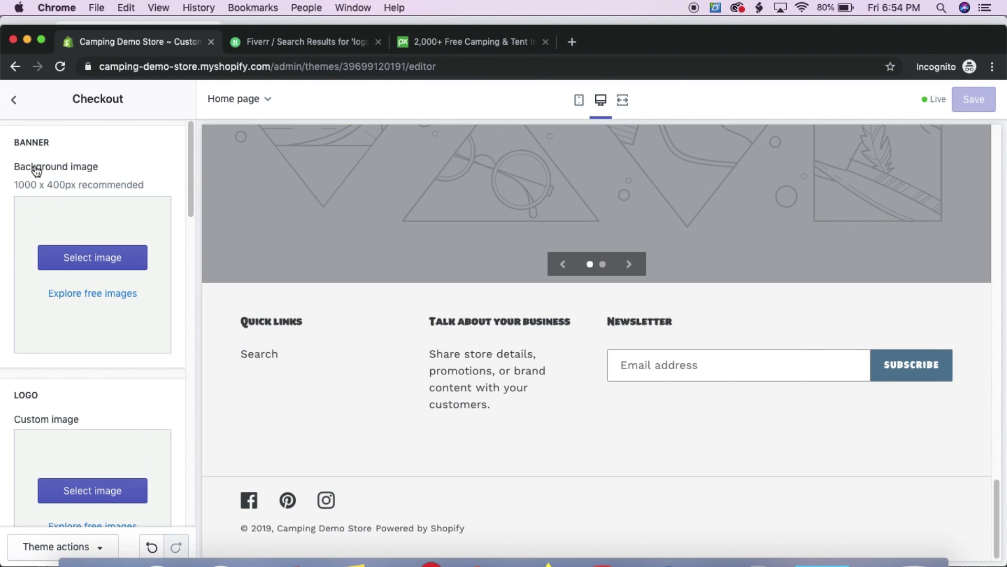
pyautogui.scroll(-2, 58, 307)
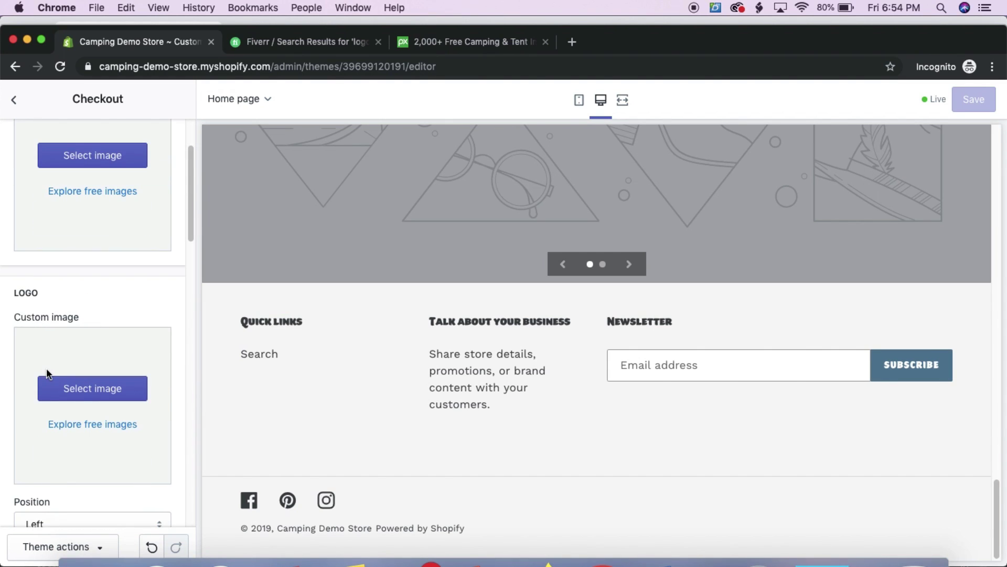
# Set the Camping Tees & Apparel logo as the checkout logo and save
pyautogui.click(81, 387)
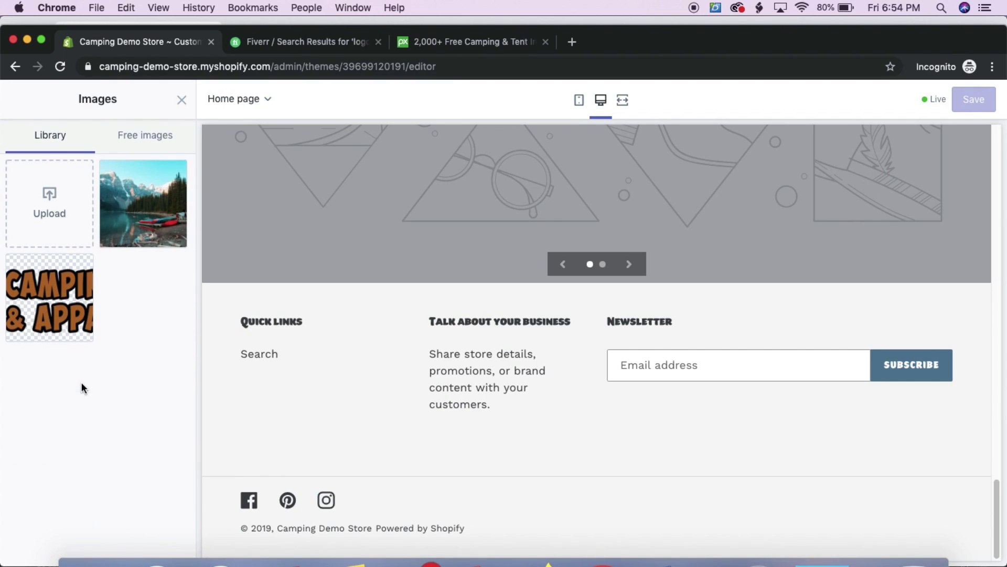
pyautogui.click(85, 290)
pyautogui.click(158, 546)
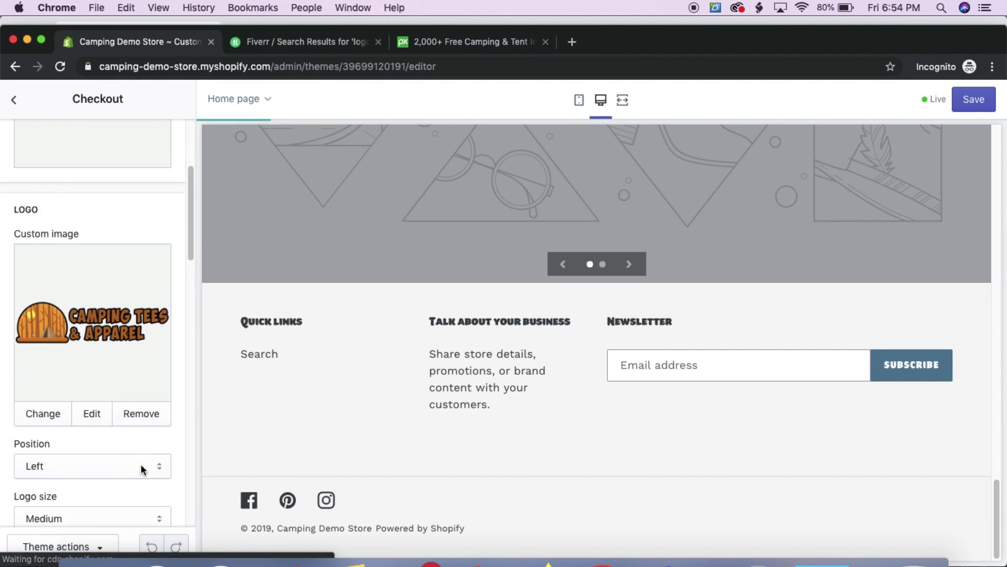
pyautogui.scroll(-2, 142, 468)
pyautogui.click(973, 100)
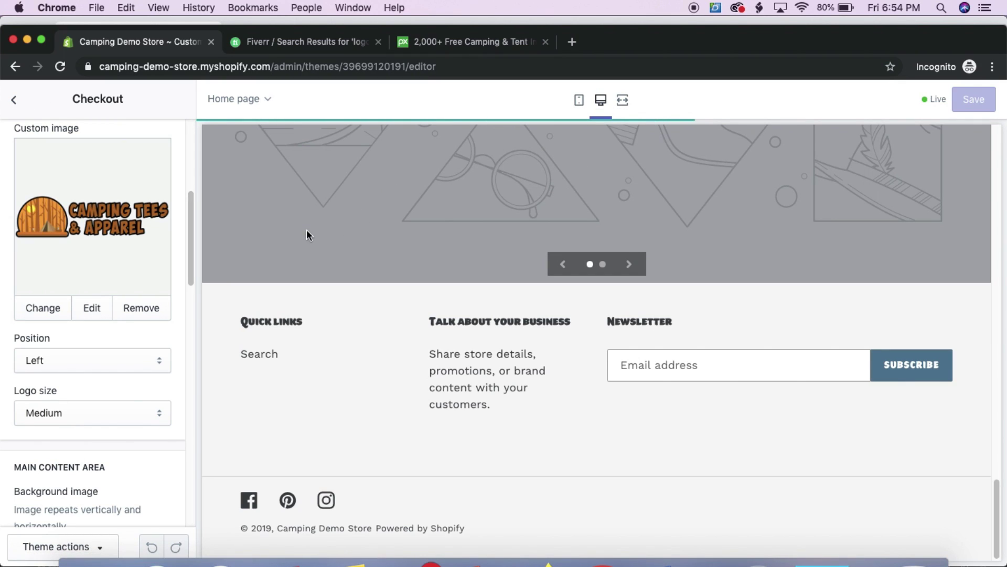
pyautogui.scroll(10, 317, 233)
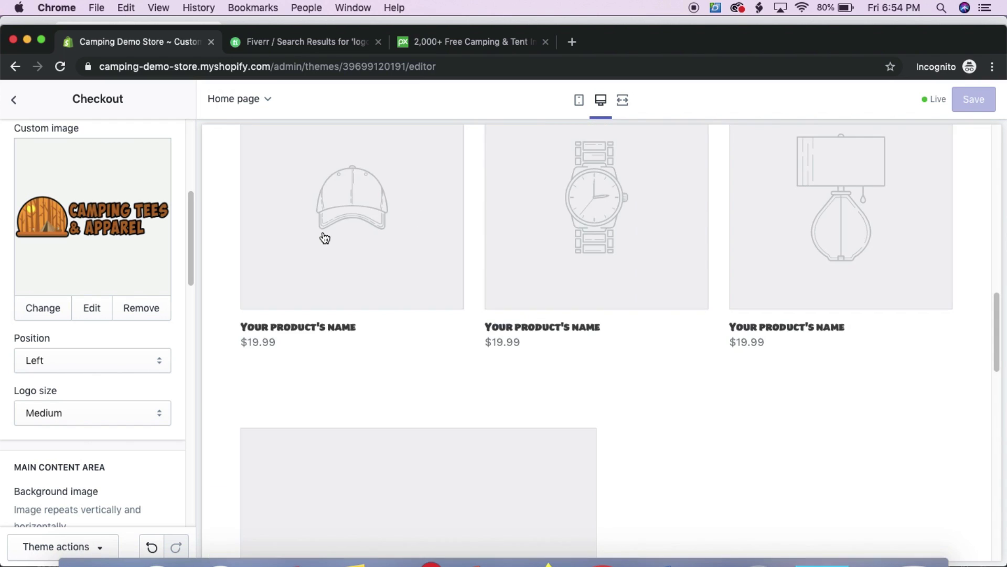
pyautogui.scroll(8, 324, 237)
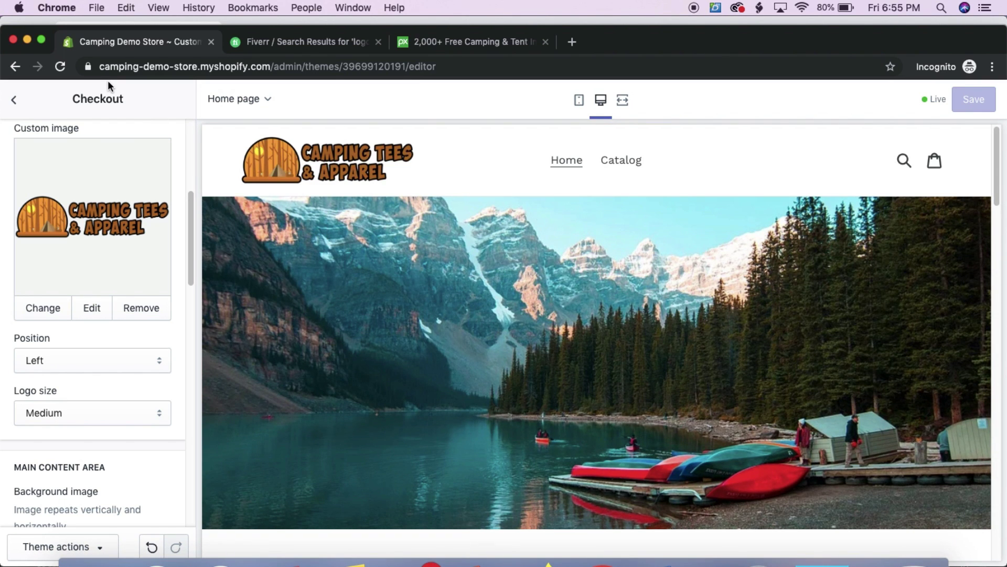
# Exit the theme editor, review Domains > Connect existing domain, then go to Settings
pyautogui.click(14, 100)
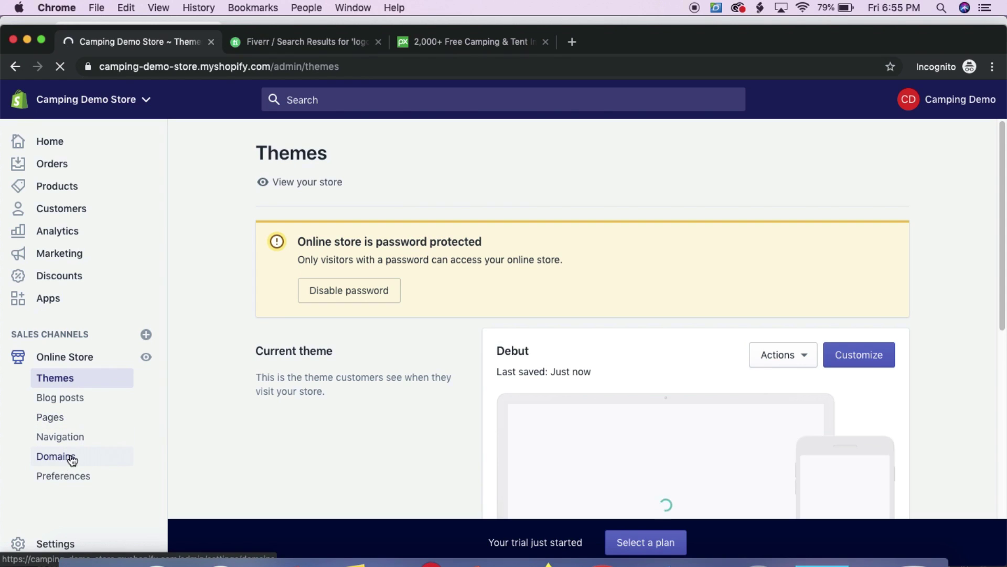
pyautogui.click(53, 458)
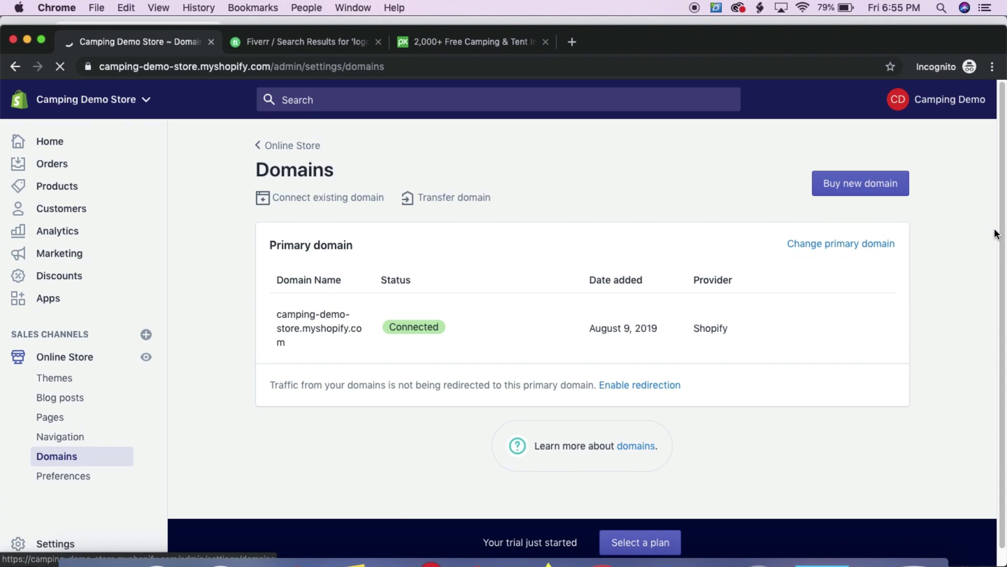
pyautogui.click(309, 199)
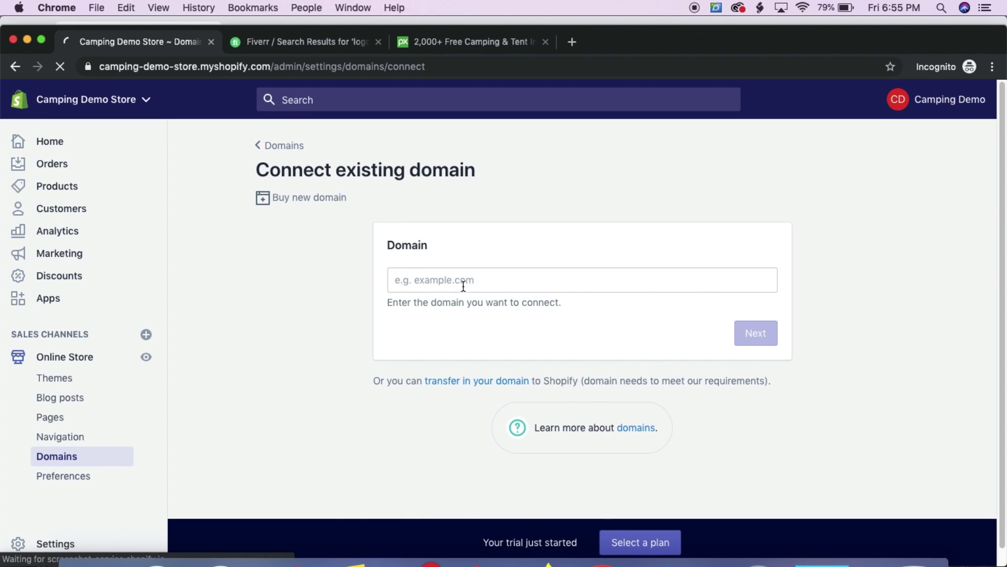
pyautogui.scroll(-1, 234, 470)
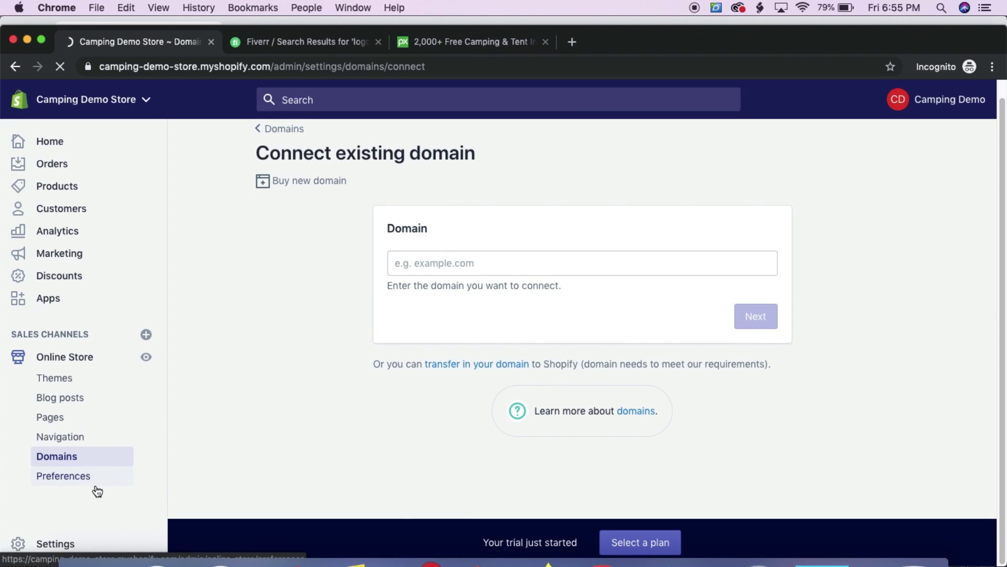
pyautogui.click(61, 548)
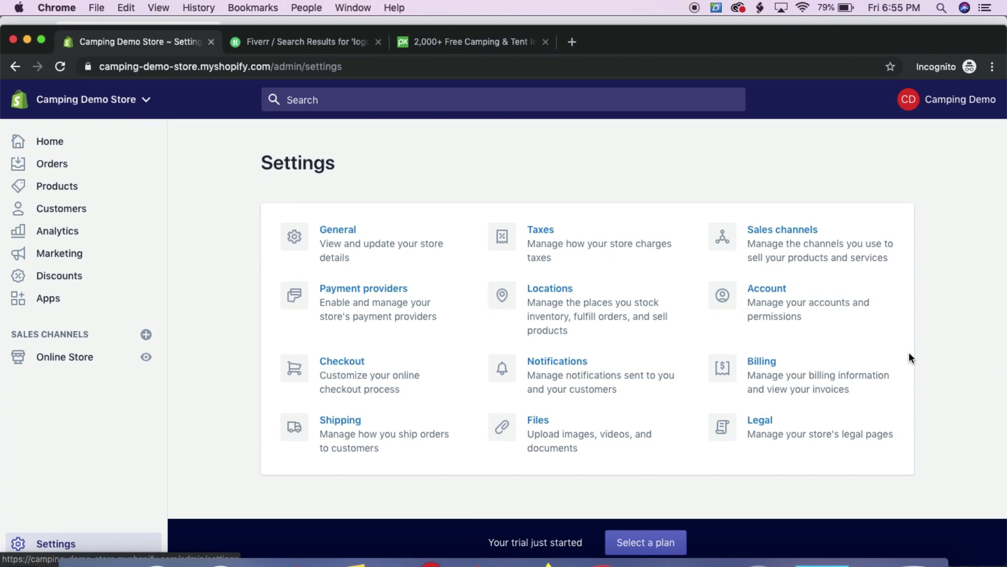
# Look through the Payment providers page, then open Shipping from the Settings overview
pyautogui.click(381, 291)
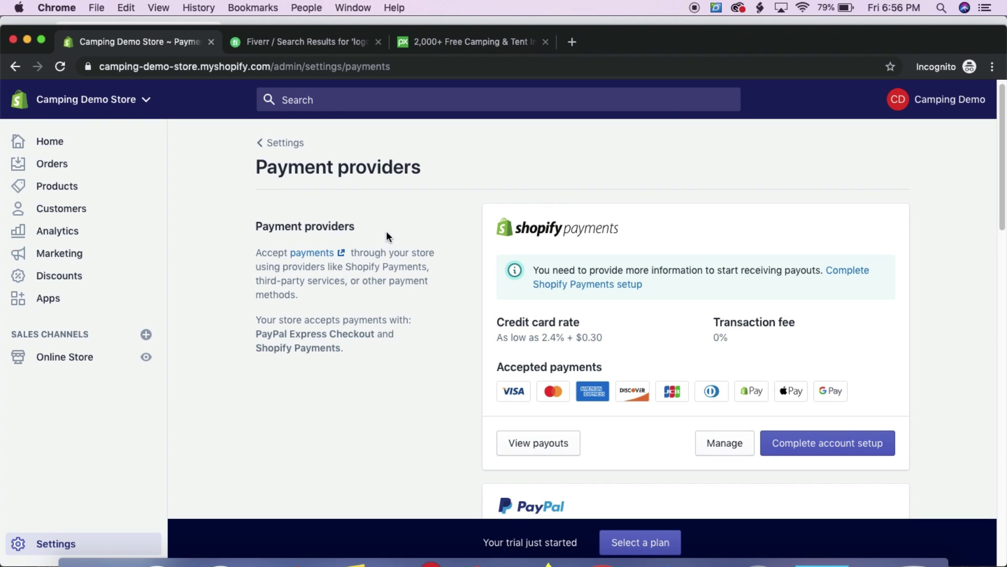
pyautogui.scroll(-3, 387, 233)
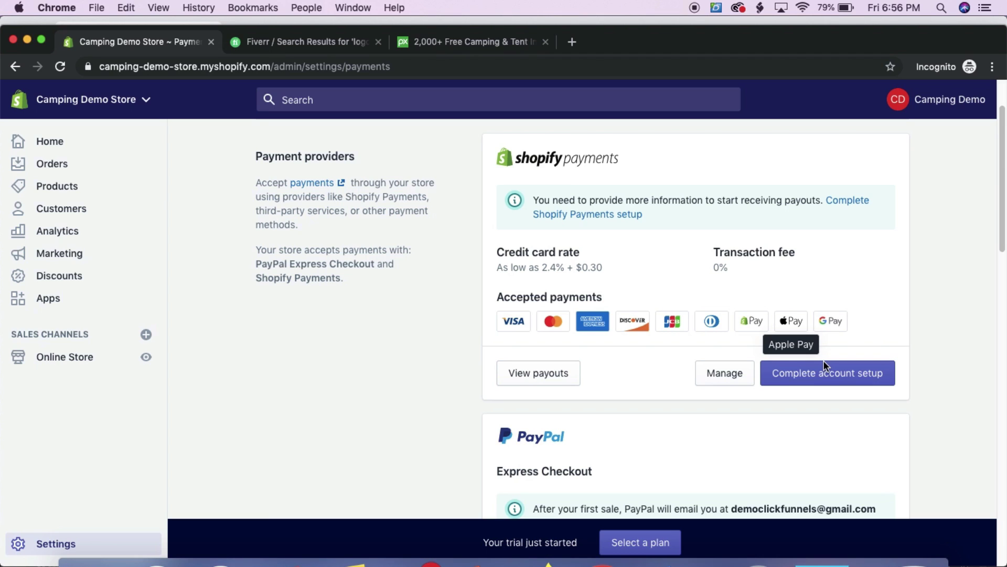
pyautogui.scroll(-5, 824, 362)
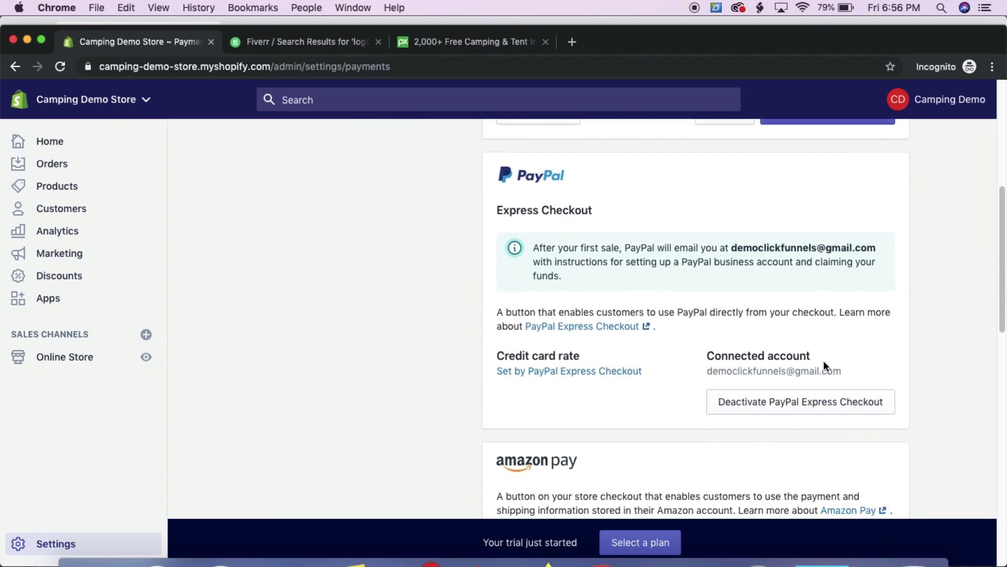
pyautogui.scroll(1, 765, 330)
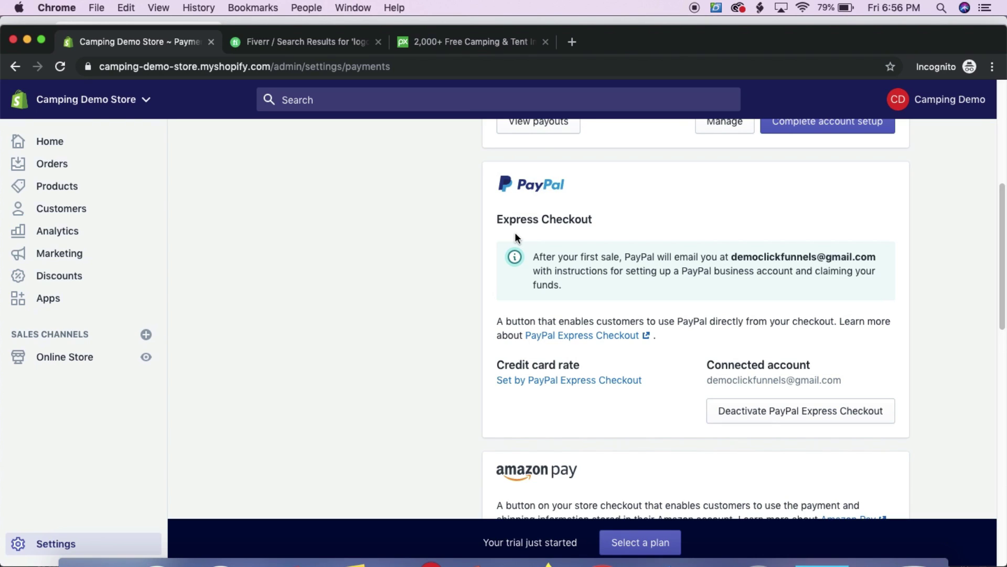
pyautogui.scroll(-5, 516, 237)
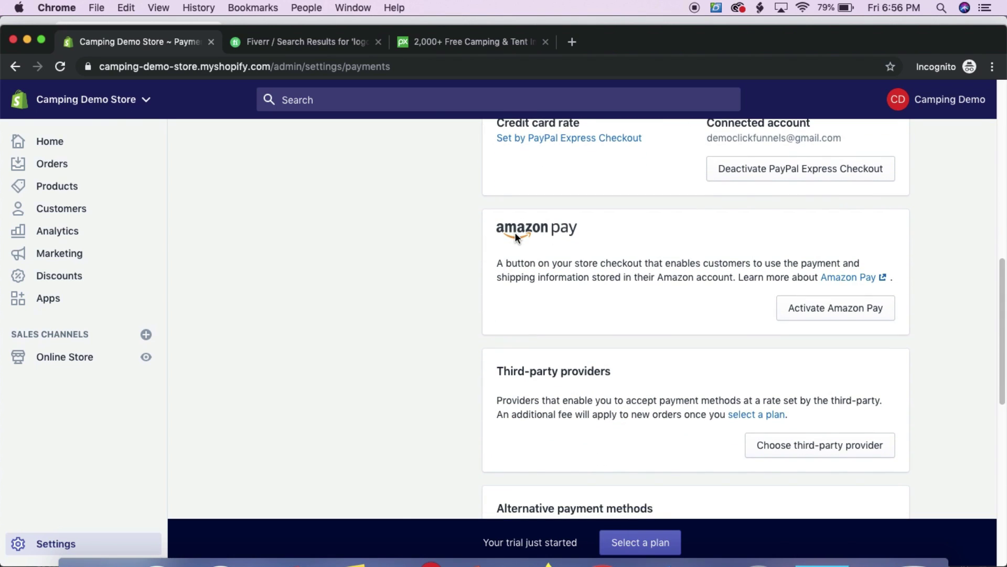
pyautogui.scroll(-8, 515, 232)
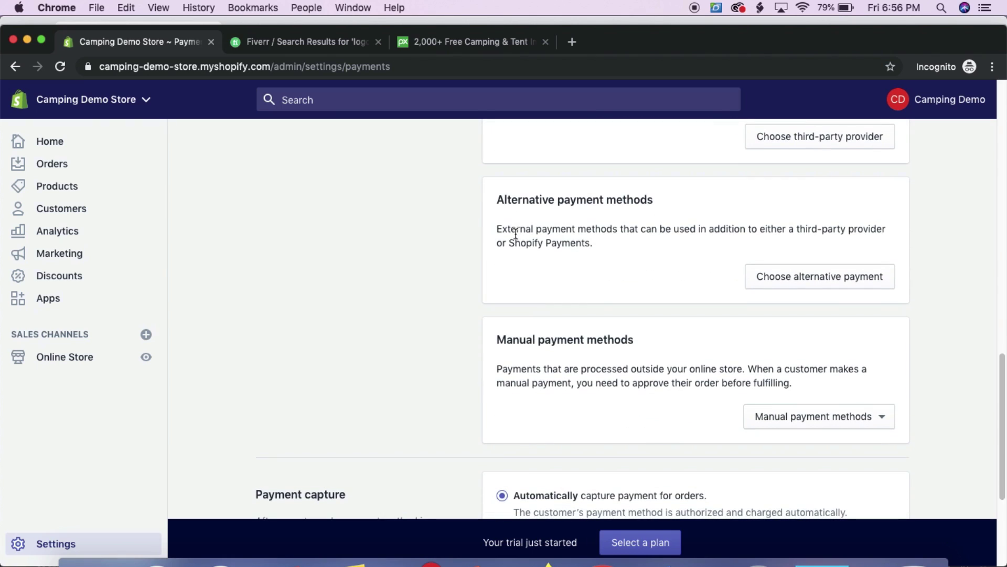
pyautogui.scroll(12, 515, 232)
pyautogui.scroll(7, 516, 234)
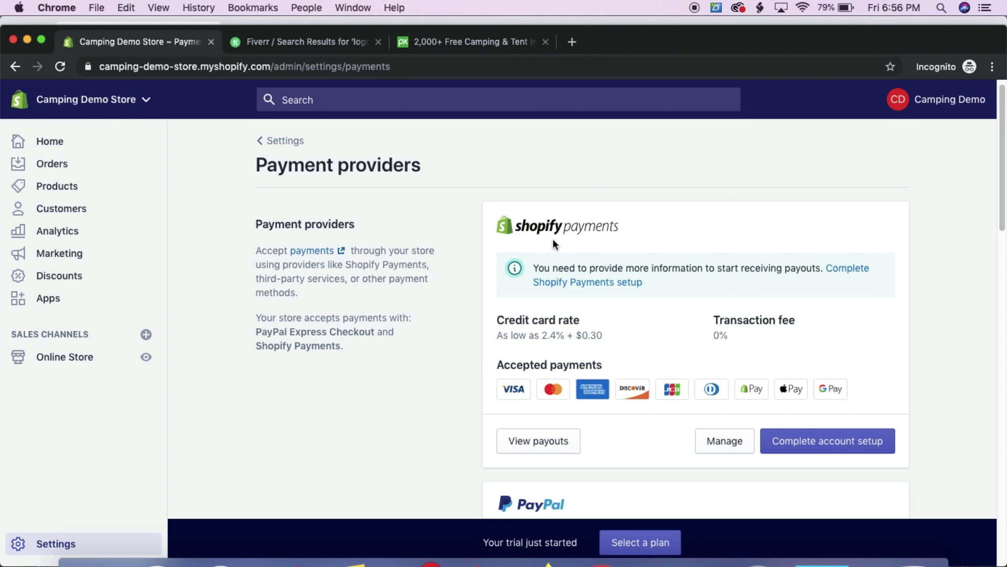
pyautogui.scroll(-3, 552, 238)
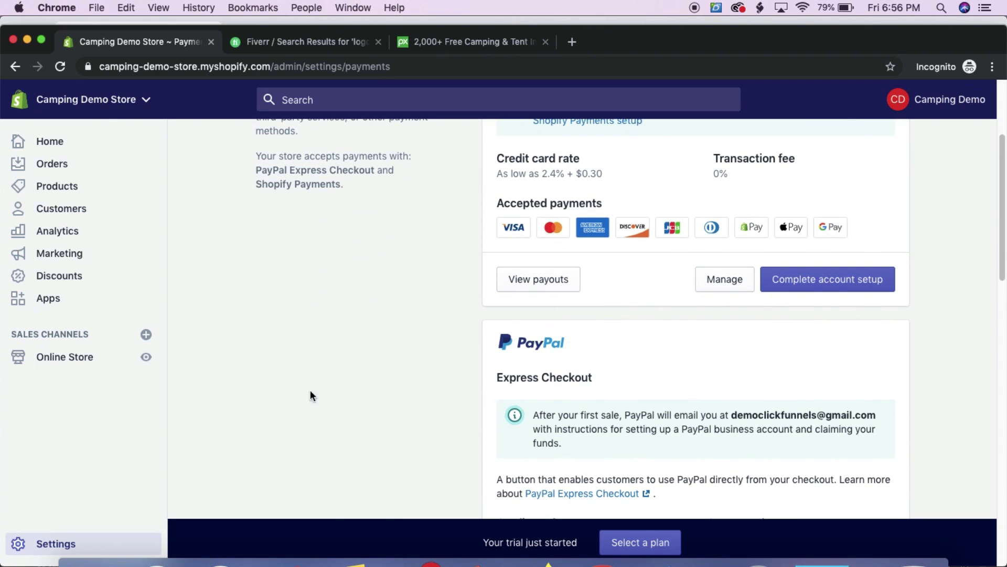
pyautogui.click(67, 544)
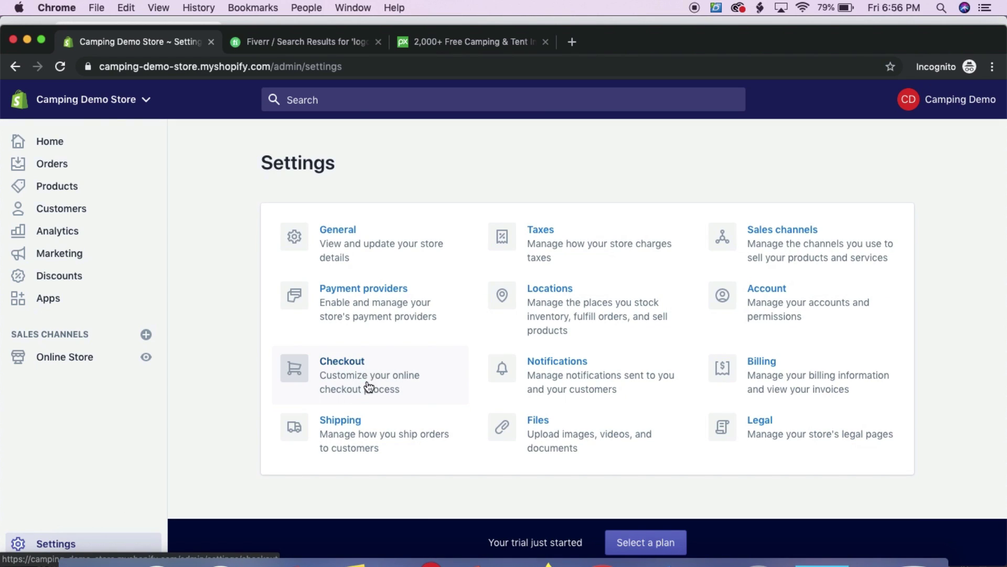
pyautogui.click(354, 420)
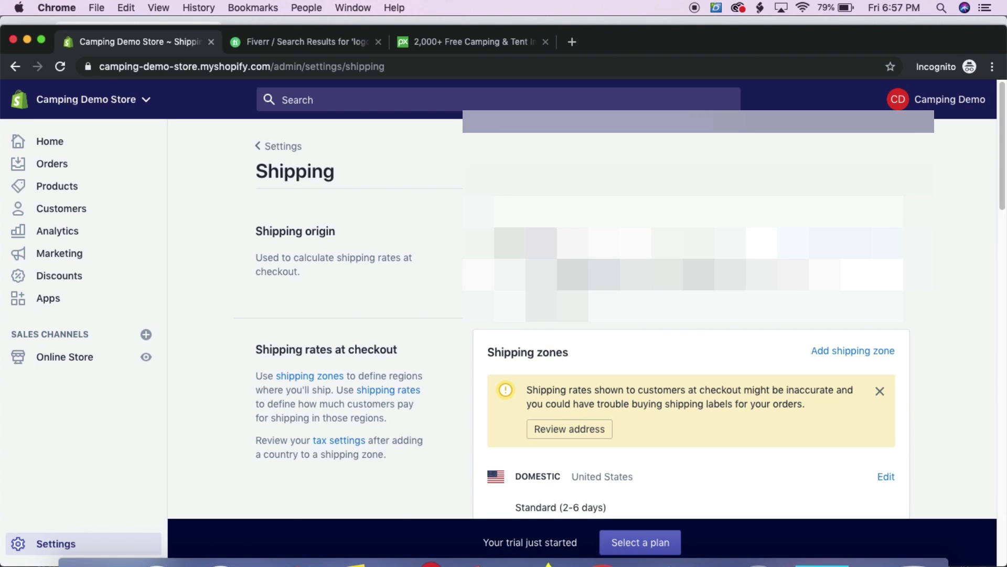
# Review the Domestic zone's weight-based rates, Free to $19.90, then return to Settings
pyautogui.scroll(-5, 544, 307)
pyautogui.scroll(-1, 545, 307)
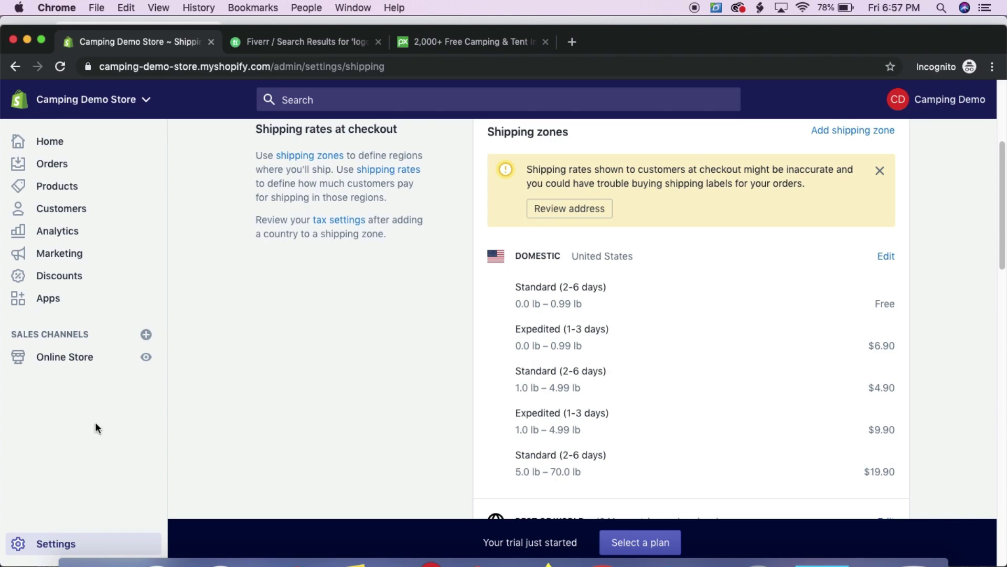
pyautogui.click(63, 545)
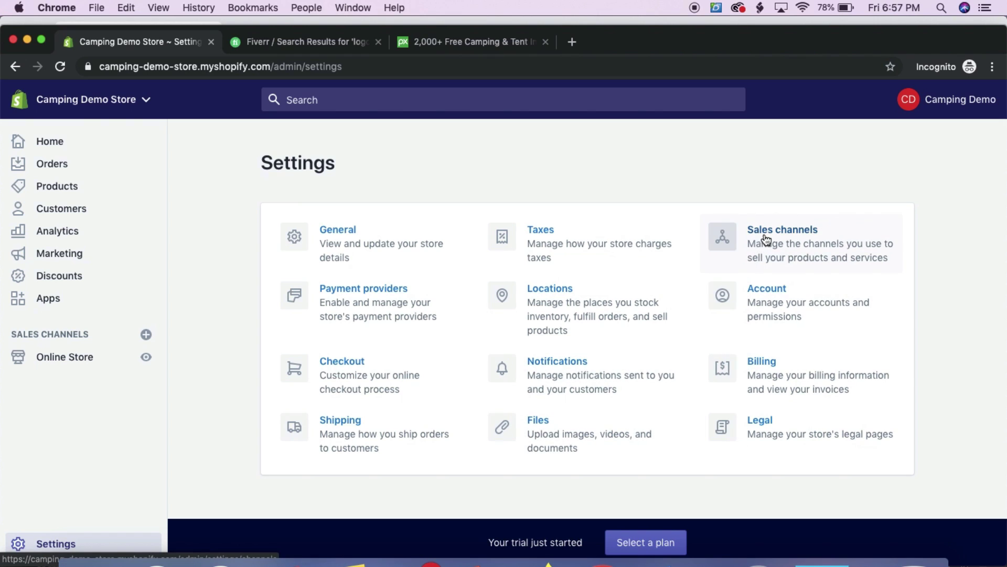
# Look over the Account and permissions settings page
pyautogui.click(783, 289)
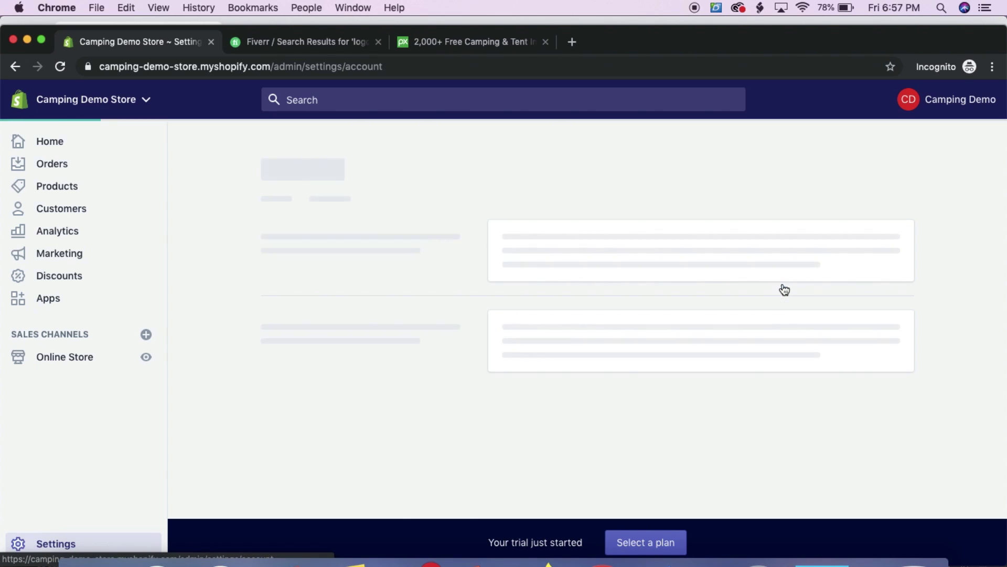
pyautogui.scroll(-1, 546, 259)
pyautogui.scroll(-4, 546, 259)
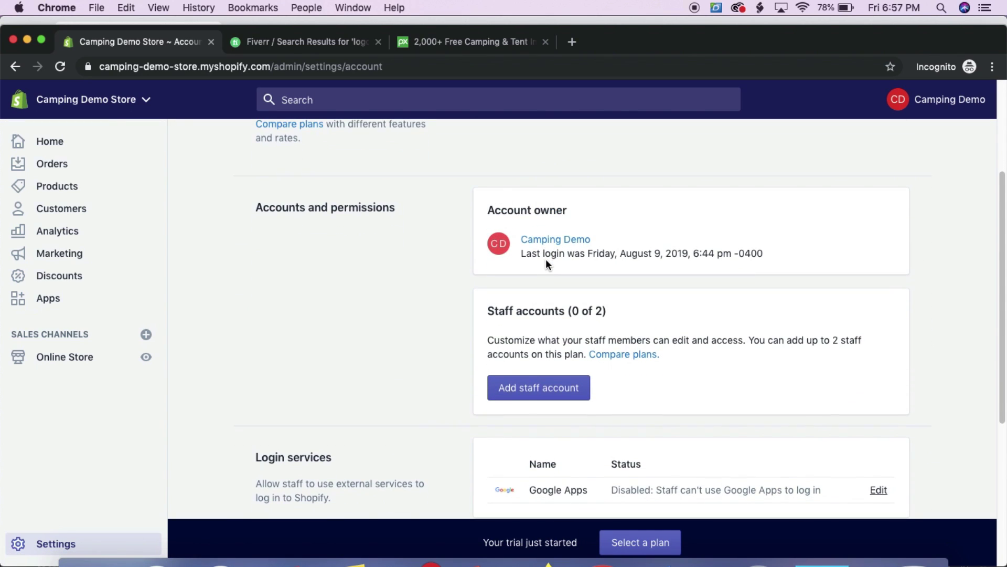
pyautogui.scroll(-4, 545, 260)
pyautogui.scroll(1, 547, 264)
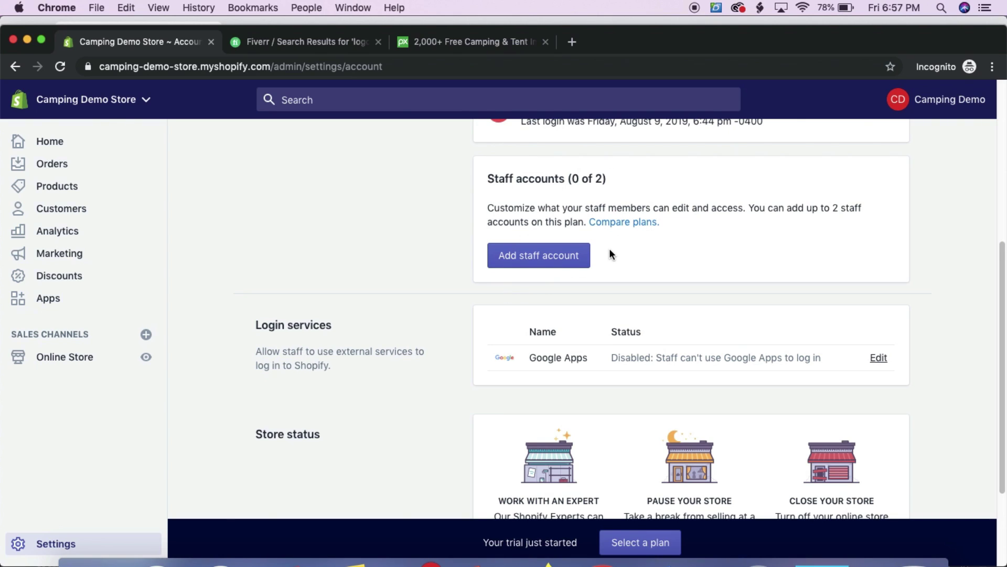
# Browse a new staff account's individual permissions without inviting anyone, then open Billing
pyautogui.click(580, 255)
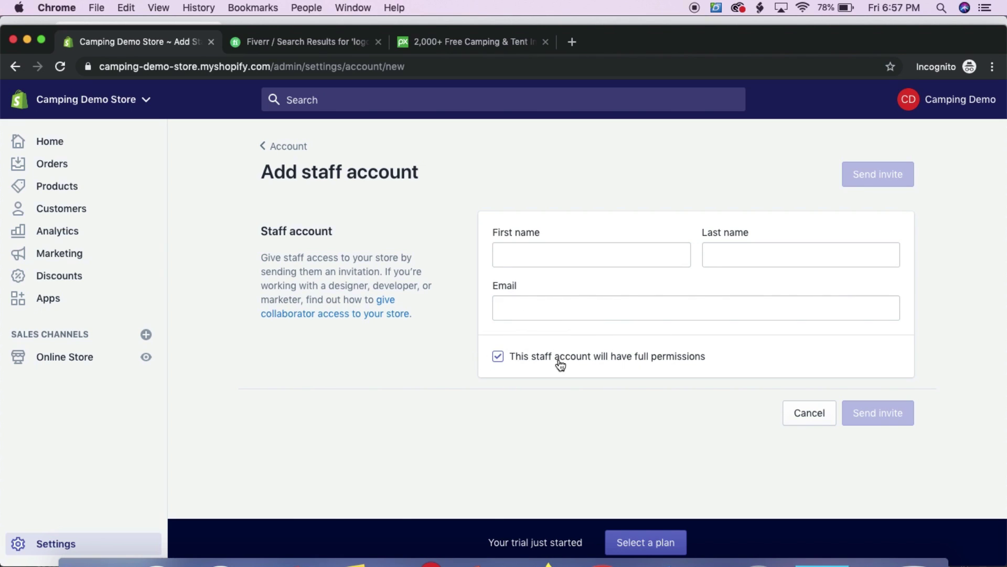
pyautogui.click(504, 368)
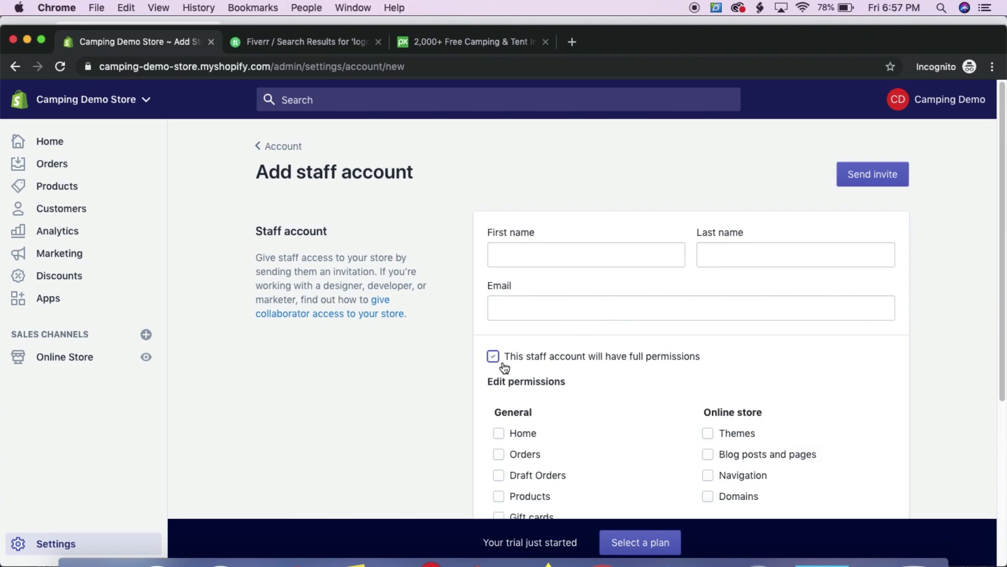
pyautogui.scroll(-5, 501, 367)
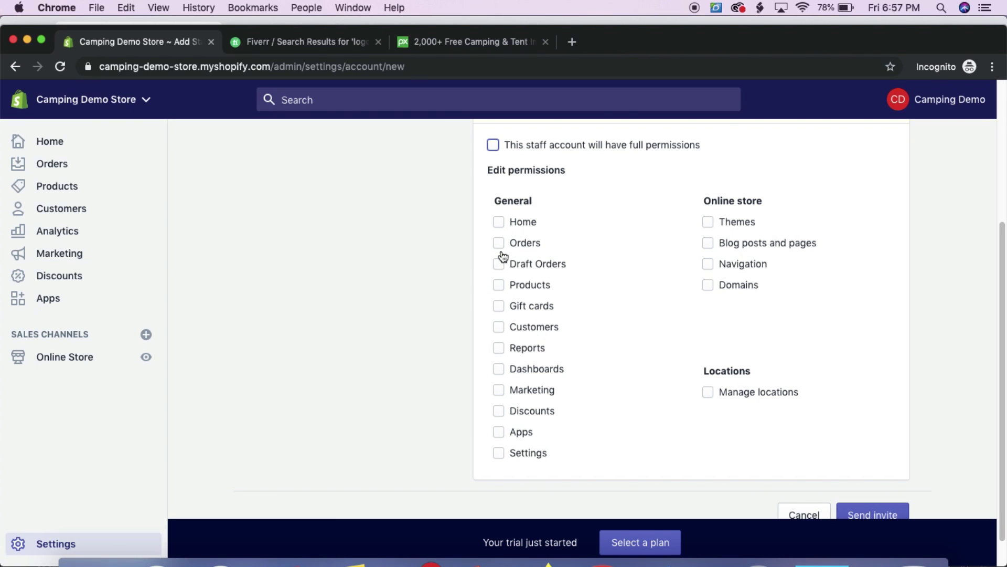
pyautogui.scroll(5, 628, 367)
pyautogui.click(53, 542)
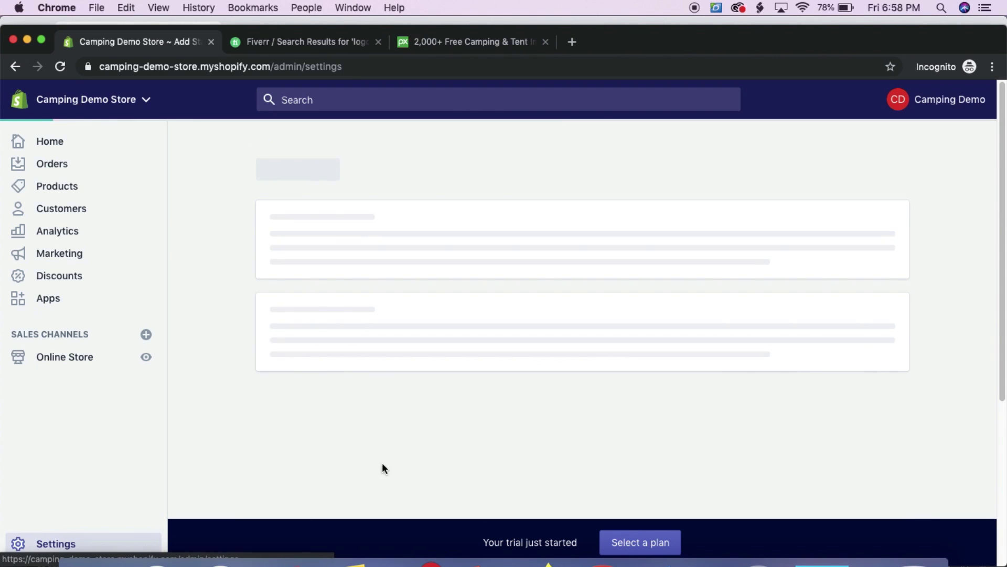
pyautogui.click(757, 372)
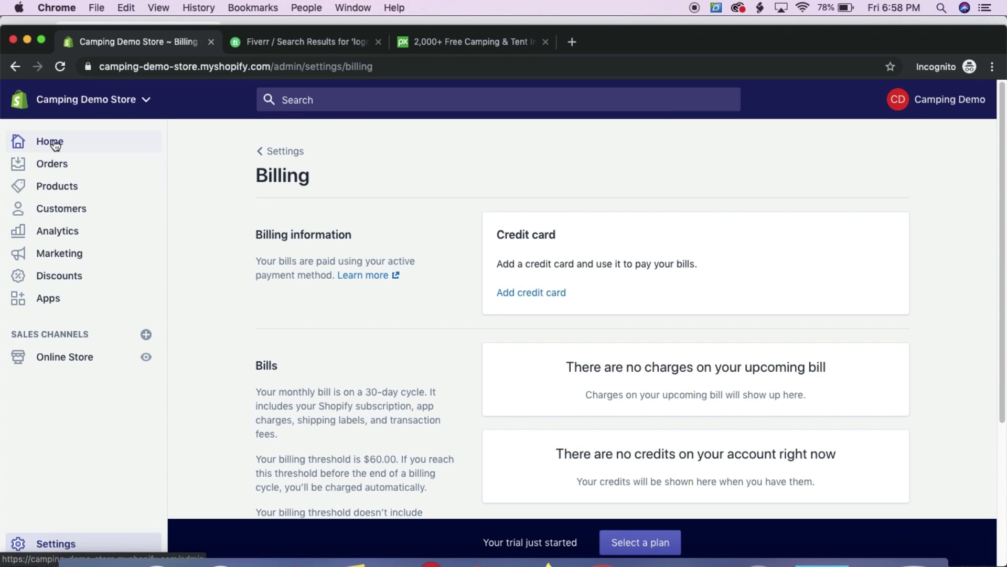
# After reviewing Billing, open the Orders page, which prompts to select a plan
pyautogui.click(54, 166)
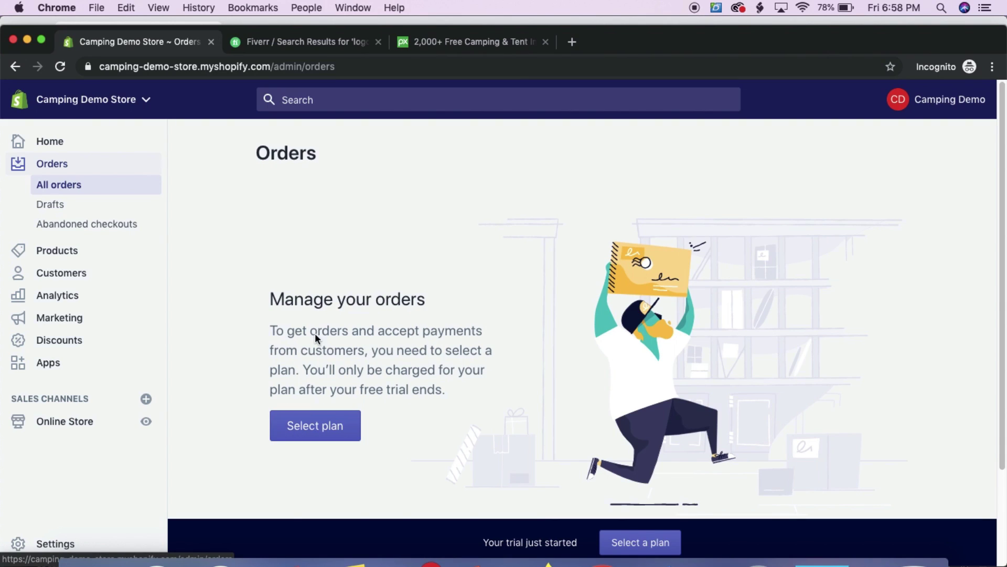
# Visit Products and scroll through the Analytics overview dashboard
pyautogui.click(62, 251)
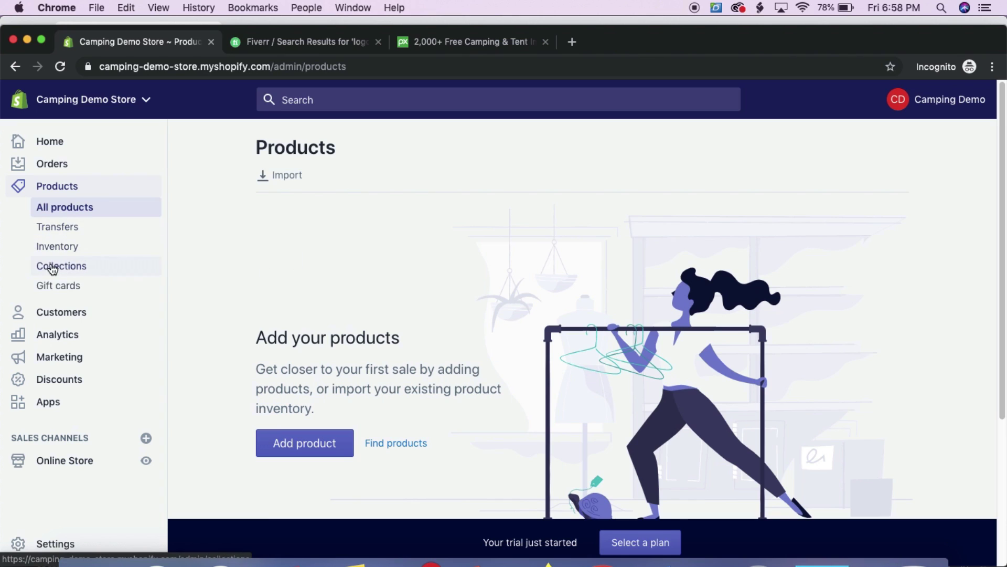
pyautogui.click(57, 336)
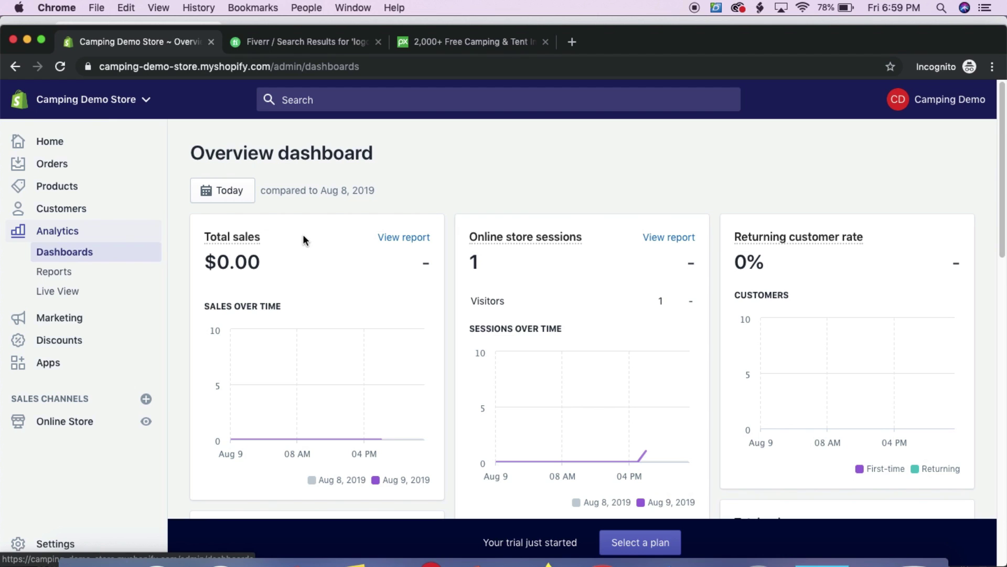
pyautogui.scroll(-10, 303, 235)
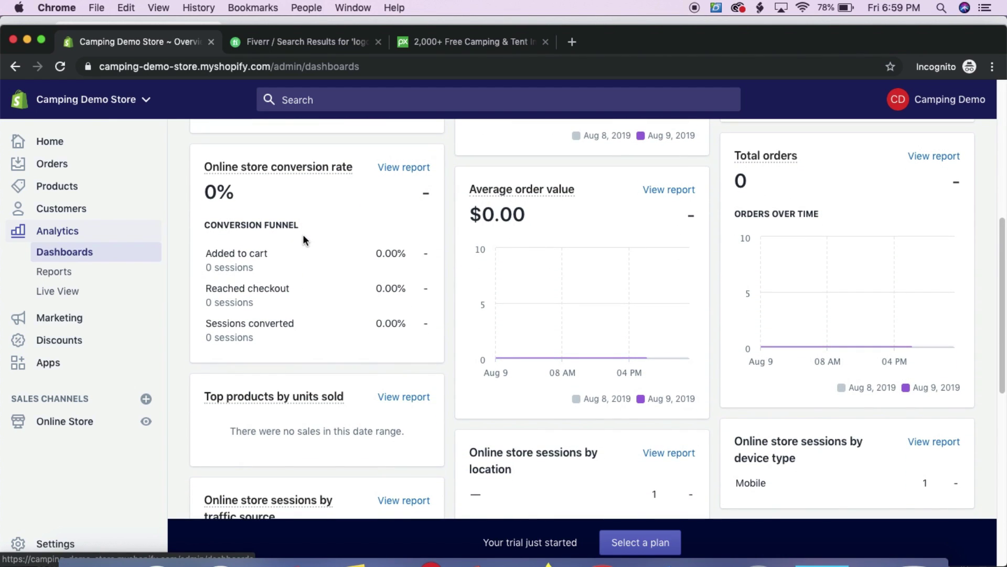
pyautogui.scroll(-6, 304, 236)
pyautogui.scroll(11, 303, 237)
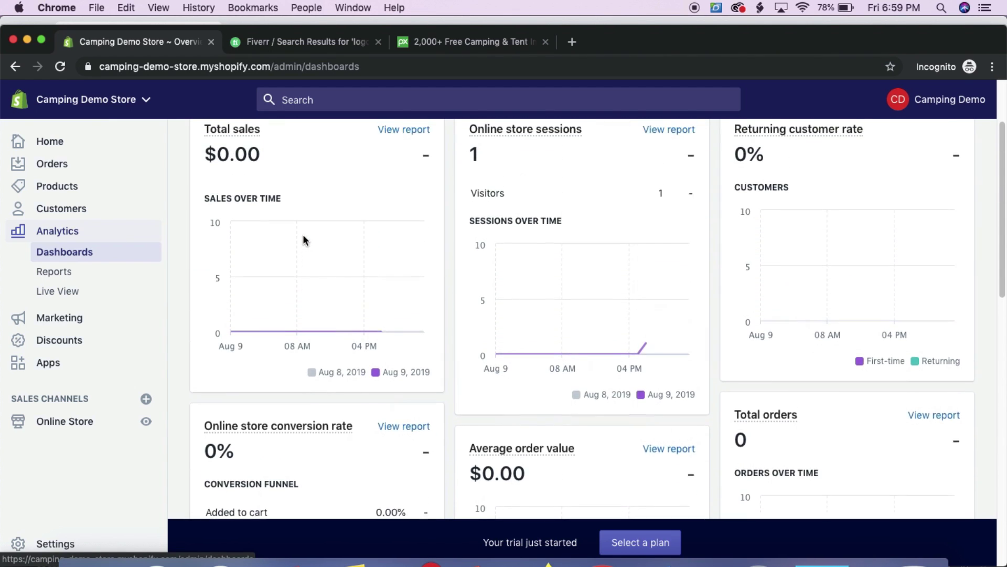
pyautogui.scroll(3, 304, 236)
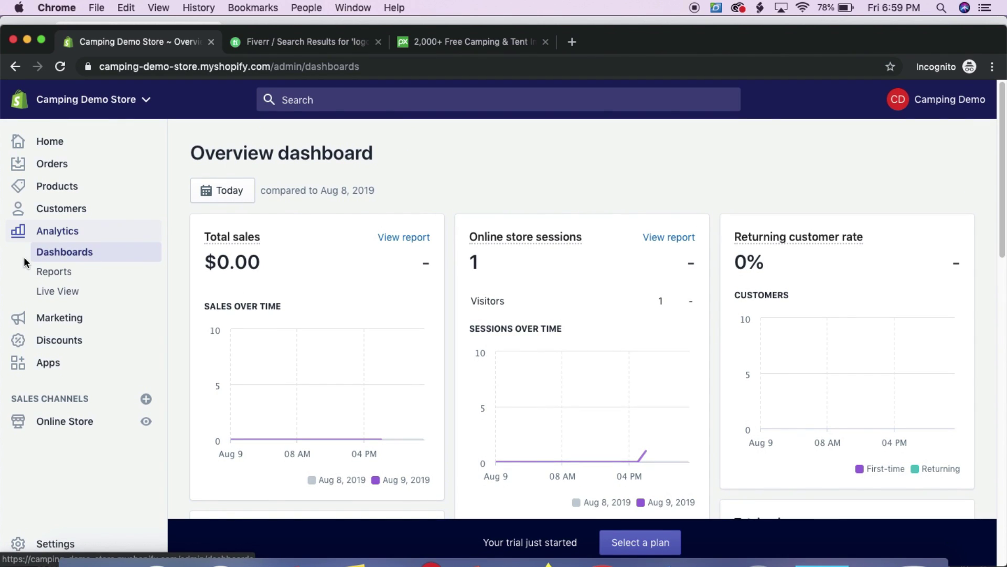
# Visit Discounts and Apps, ending on the admin Home page
pyautogui.click(44, 346)
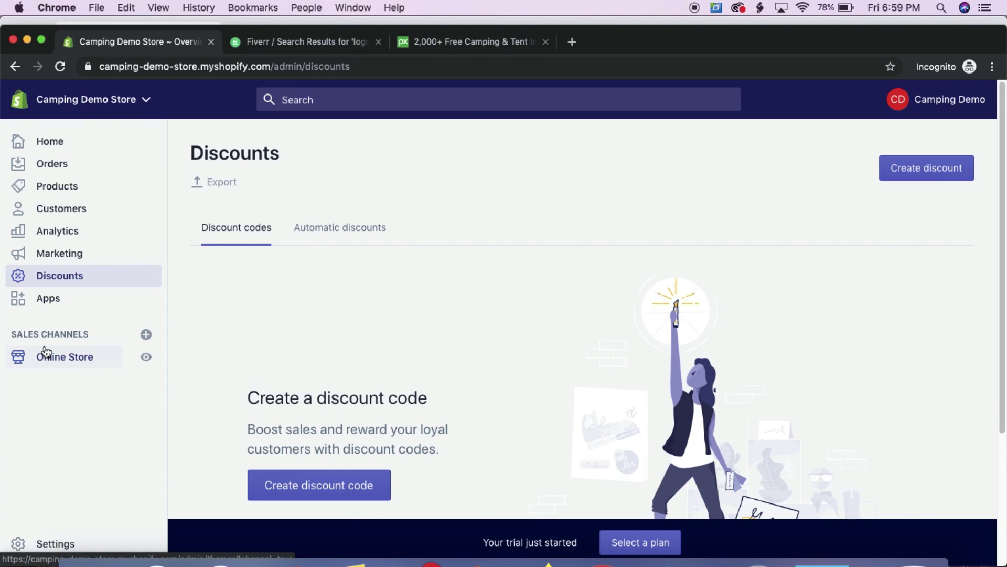
pyautogui.click(54, 308)
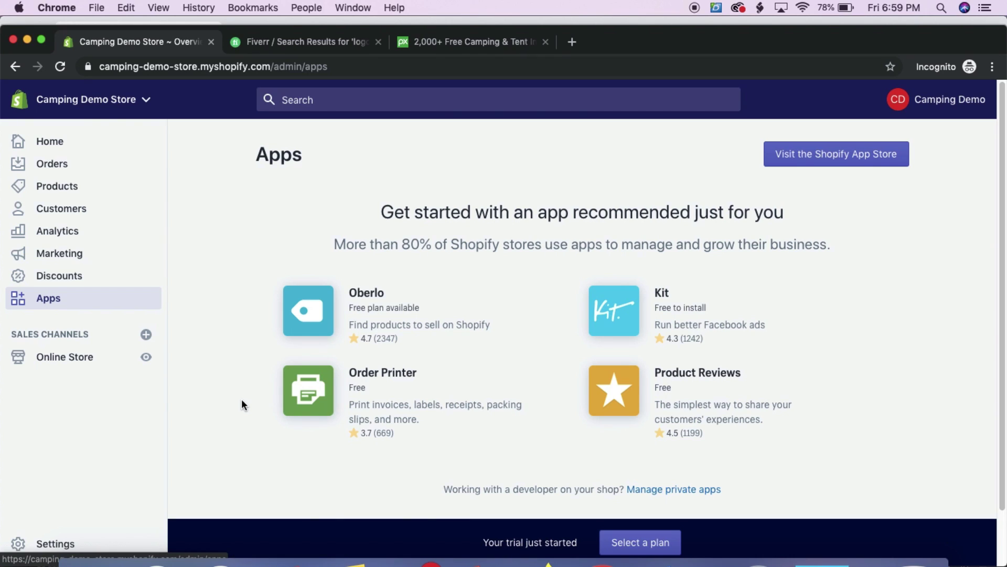
pyautogui.click(61, 149)
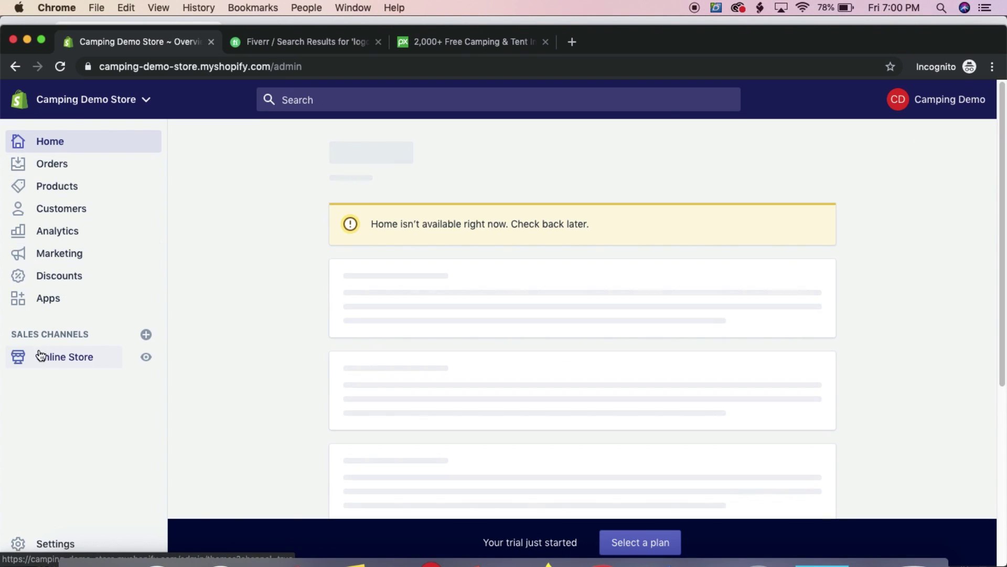
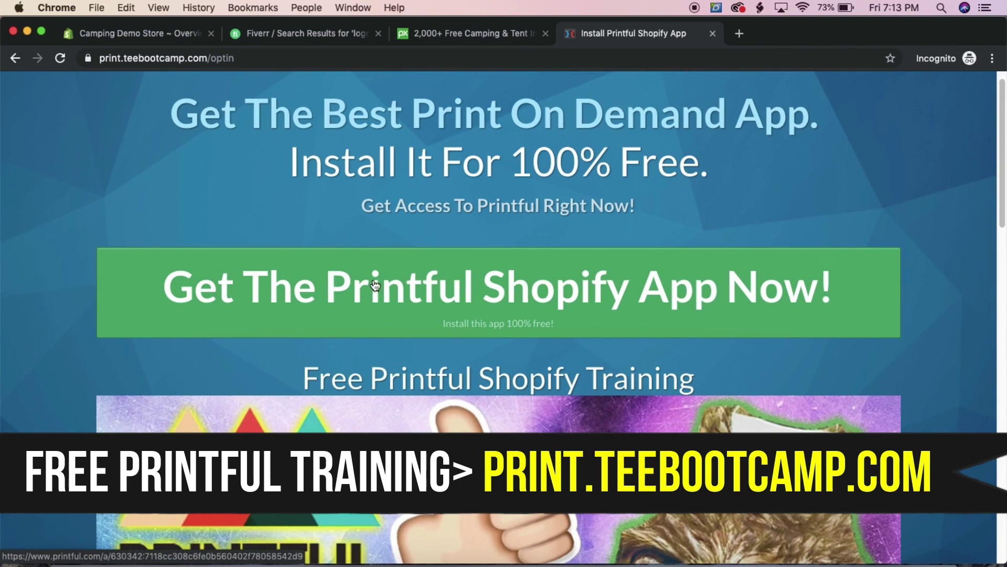
# Go to printful.com via 'Get The Printful Shopify App Now!', accept cookies and sign up with Start selling
pyautogui.scroll(-5, 451, 273)
pyautogui.scroll(5, 371, 270)
pyautogui.click(400, 303)
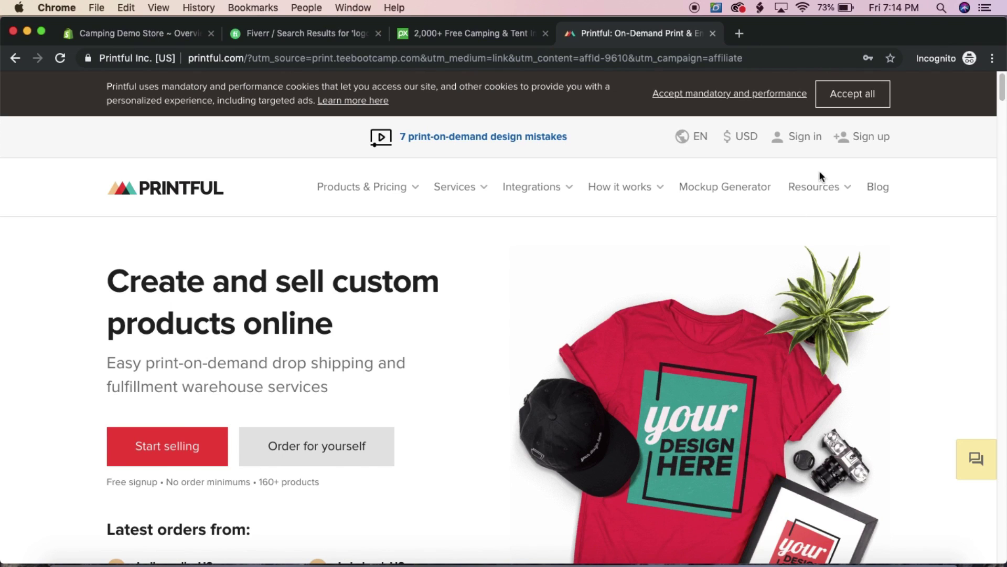
pyautogui.click(853, 93)
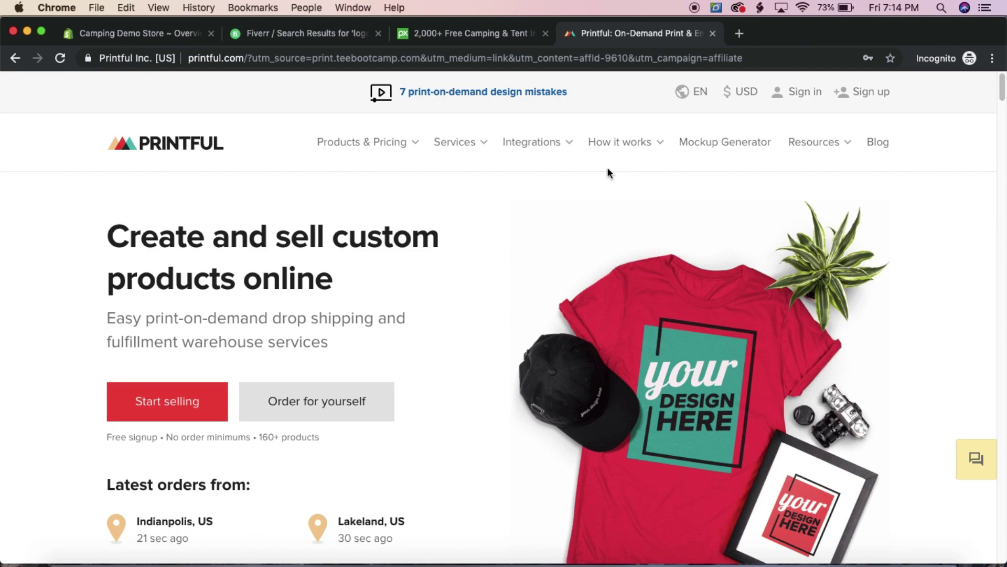
pyautogui.click(179, 397)
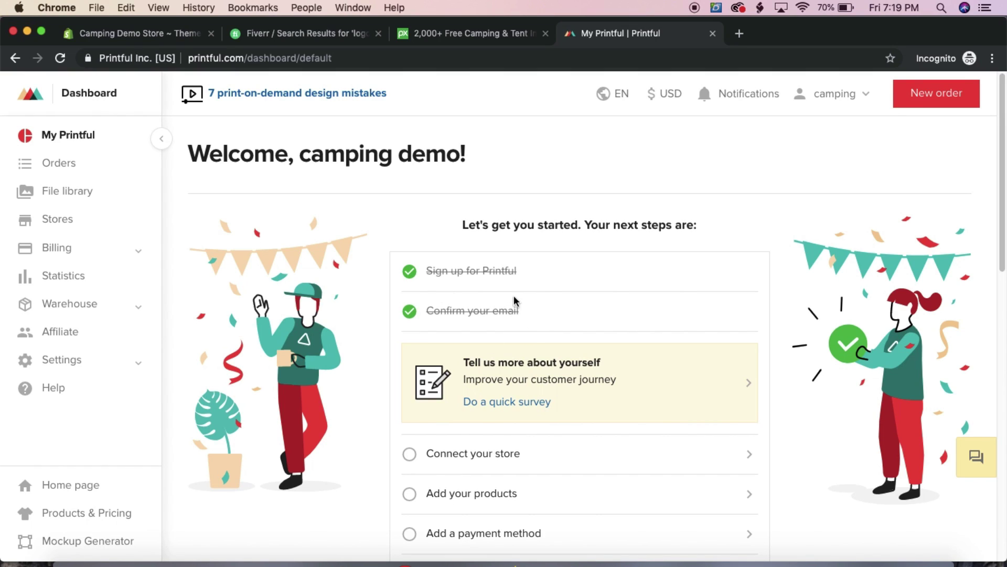
# From the Printful dashboard choose Connect your store, then Choose platform
pyautogui.scroll(-3, 504, 332)
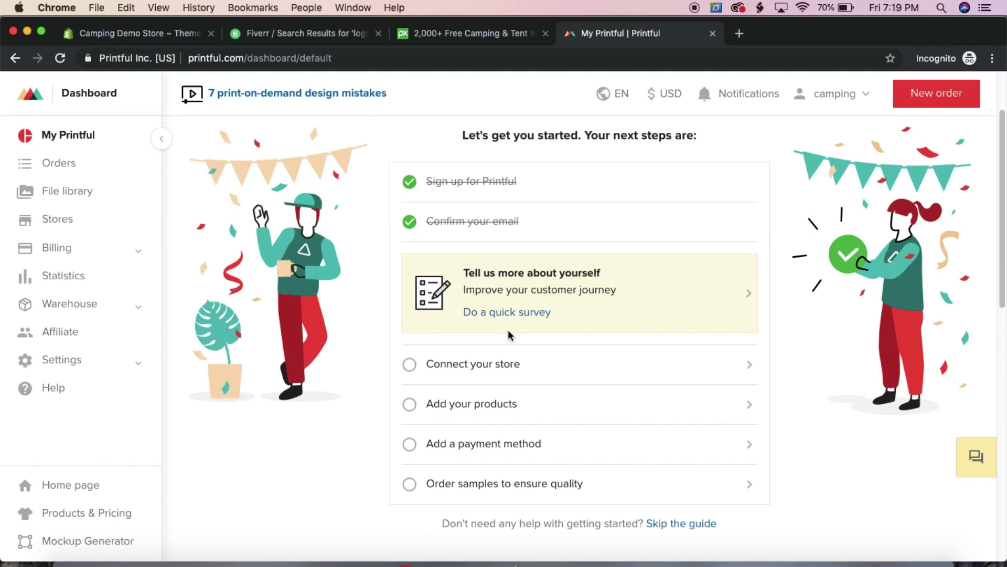
pyautogui.scroll(-1, 509, 336)
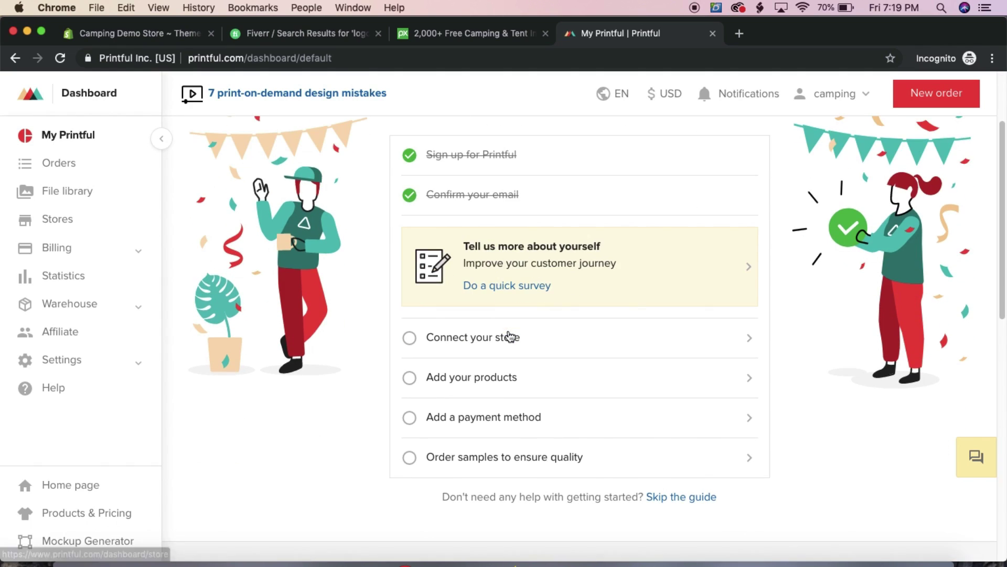
pyautogui.click(509, 340)
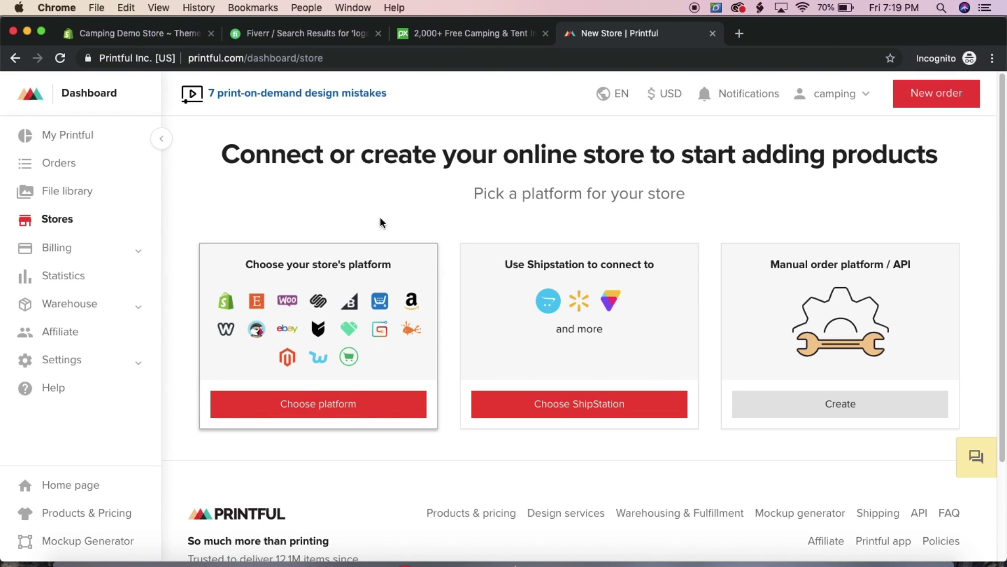
pyautogui.click(310, 412)
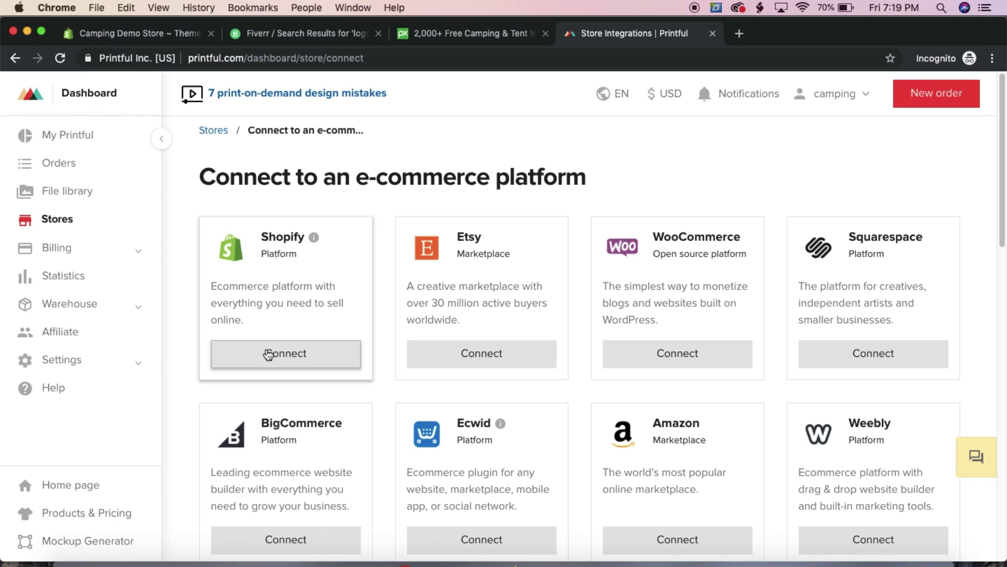
# Connect Shopify, add the app, and log in with the Camping Demo Store URL copied from the admin
pyautogui.click(300, 355)
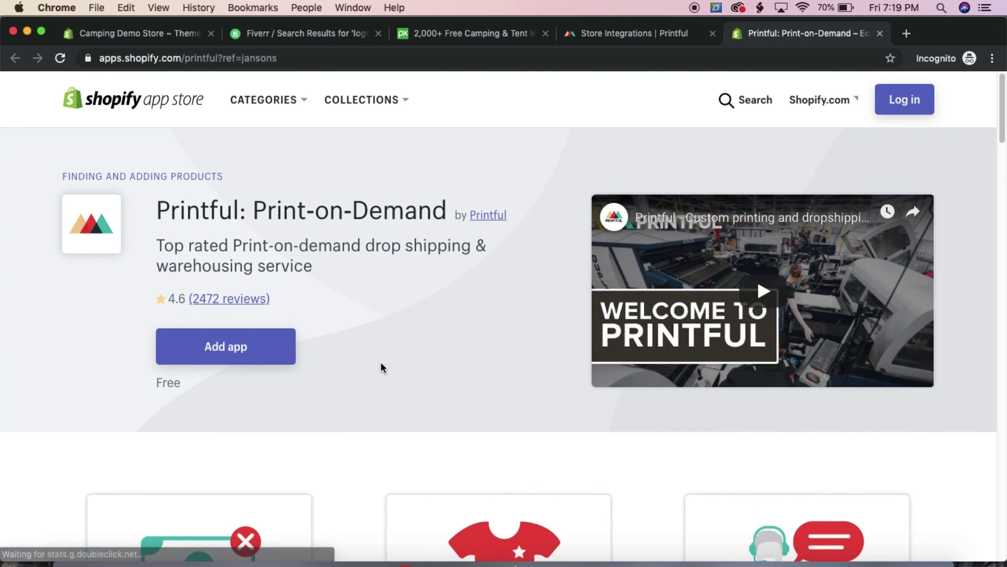
pyautogui.click(226, 345)
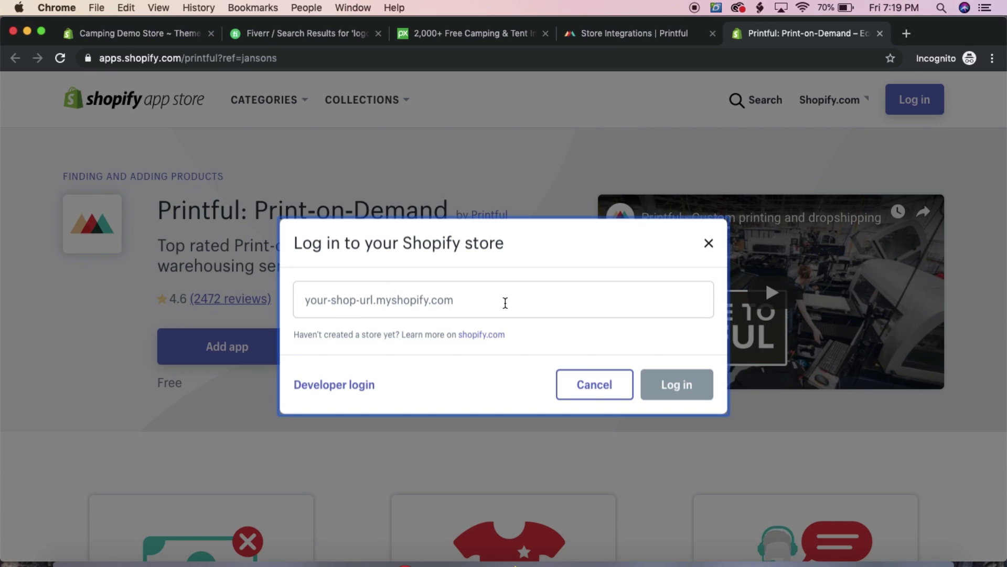
pyautogui.click(171, 35)
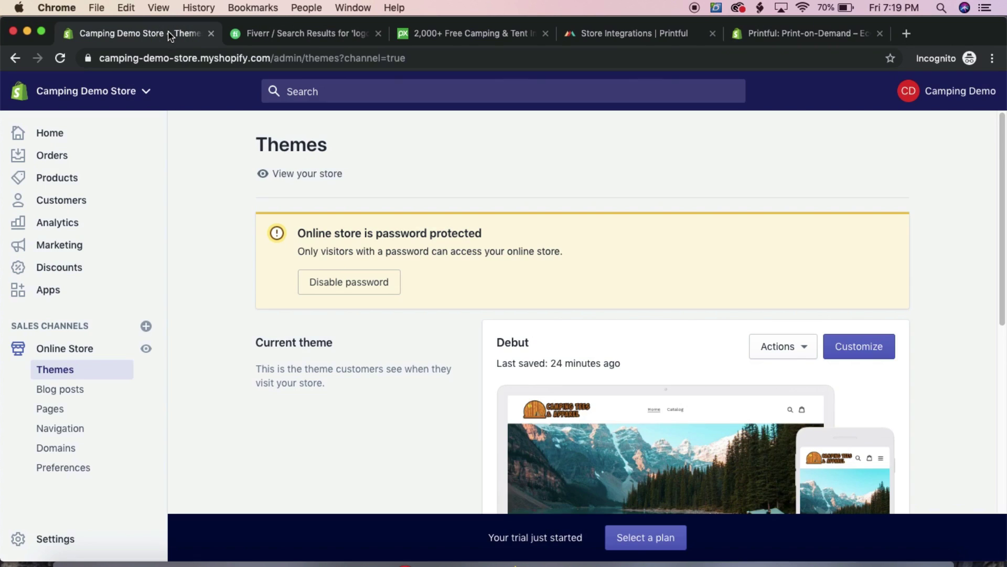
pyautogui.moveTo(265, 61); pyautogui.dragTo(38, 41)
pyautogui.press('super+c')
pyautogui.click(832, 36)
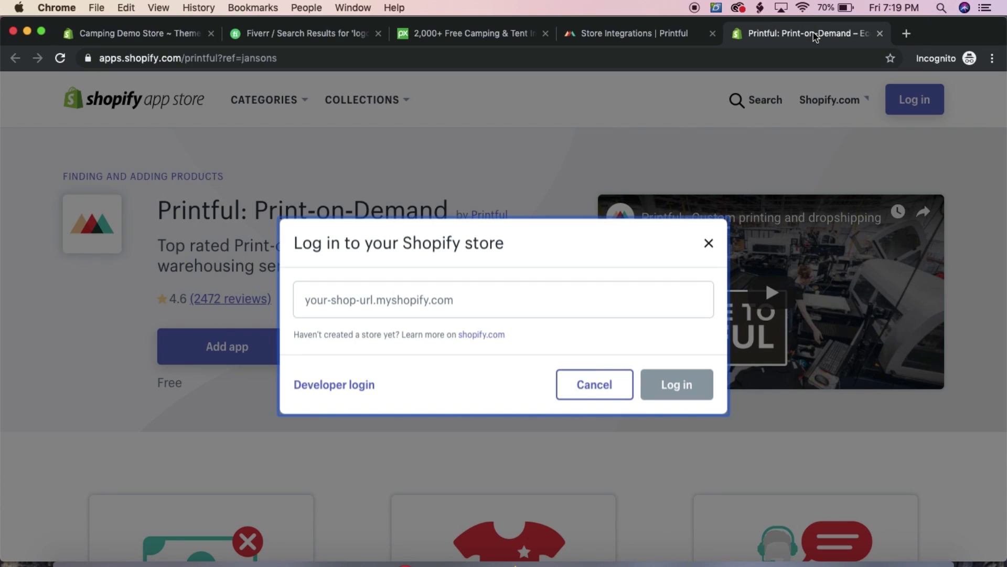
pyautogui.click(482, 288)
pyautogui.press('super+v')
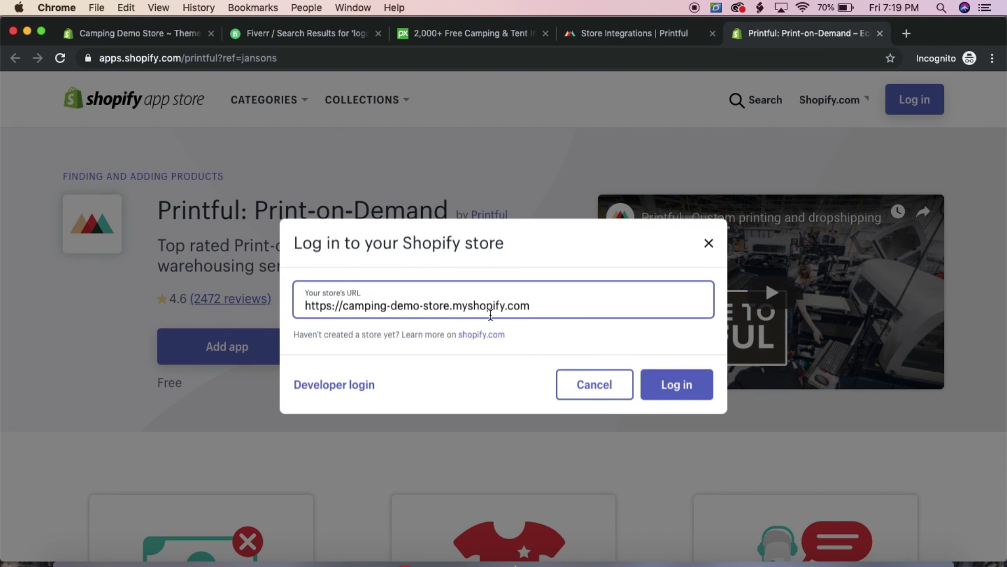
pyautogui.click(677, 387)
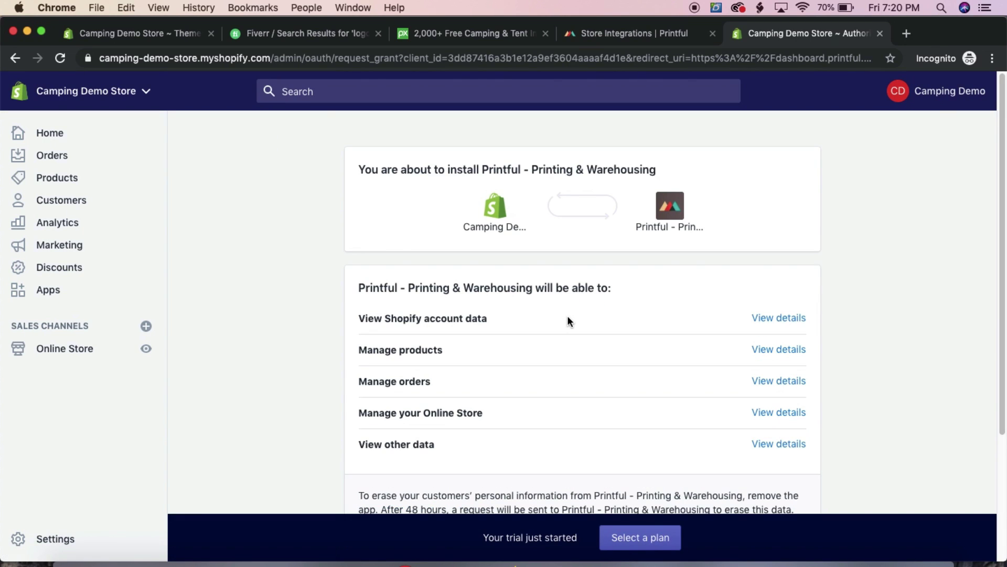
# Install Printful - Printing & Warehousing and confirm Connect store for the Camping Demo Store
pyautogui.scroll(-3, 461, 288)
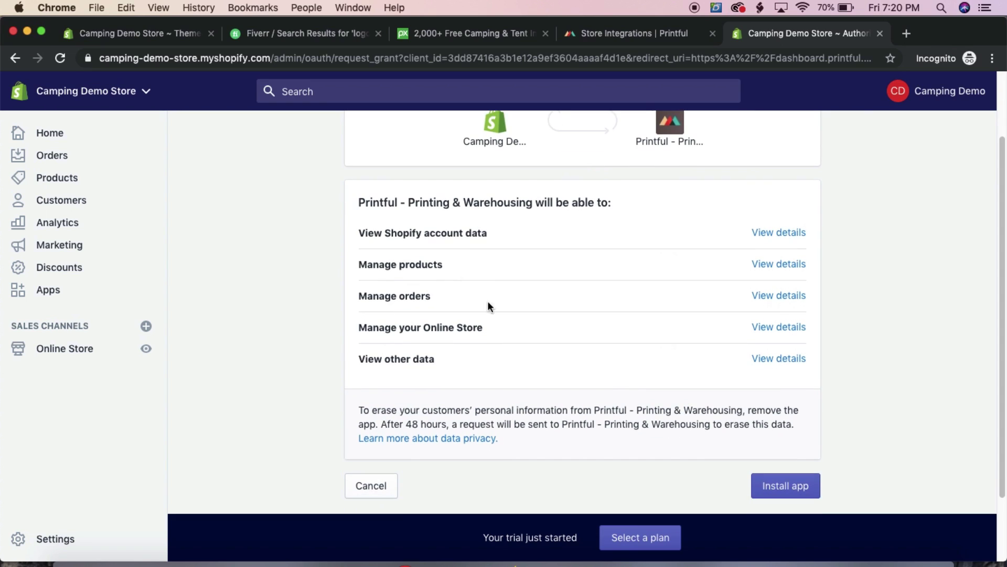
pyautogui.click(790, 496)
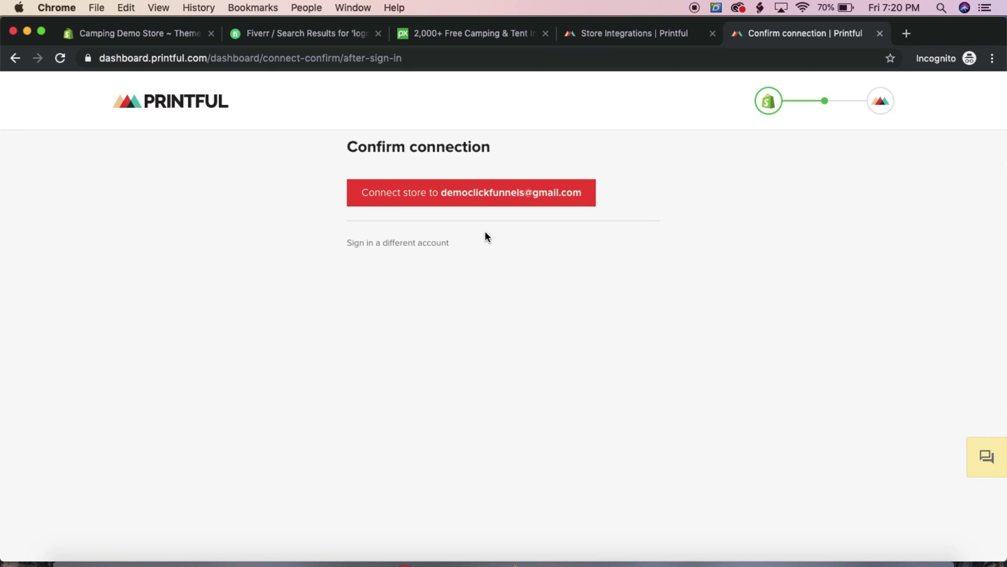
pyautogui.click(388, 202)
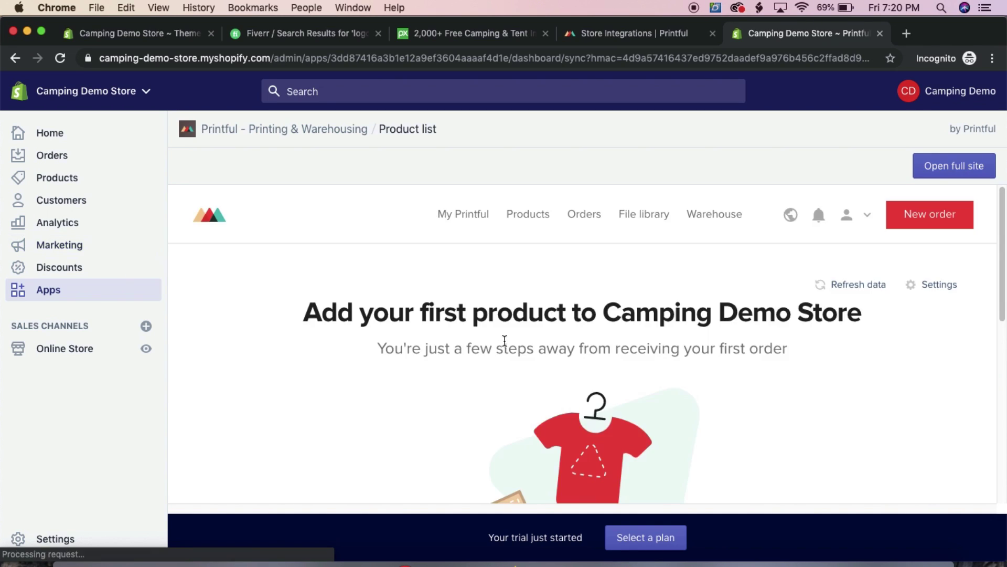
# Open Printful - Printing & Warehousing under Apps and choose Add your products
pyautogui.scroll(-3, 616, 308)
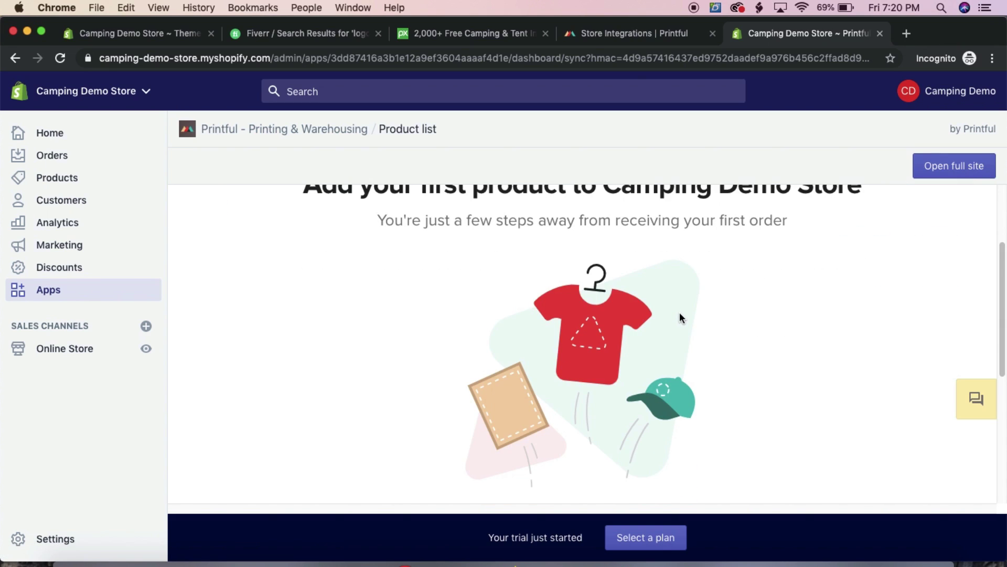
pyautogui.scroll(-1, 679, 315)
pyautogui.scroll(4, 680, 315)
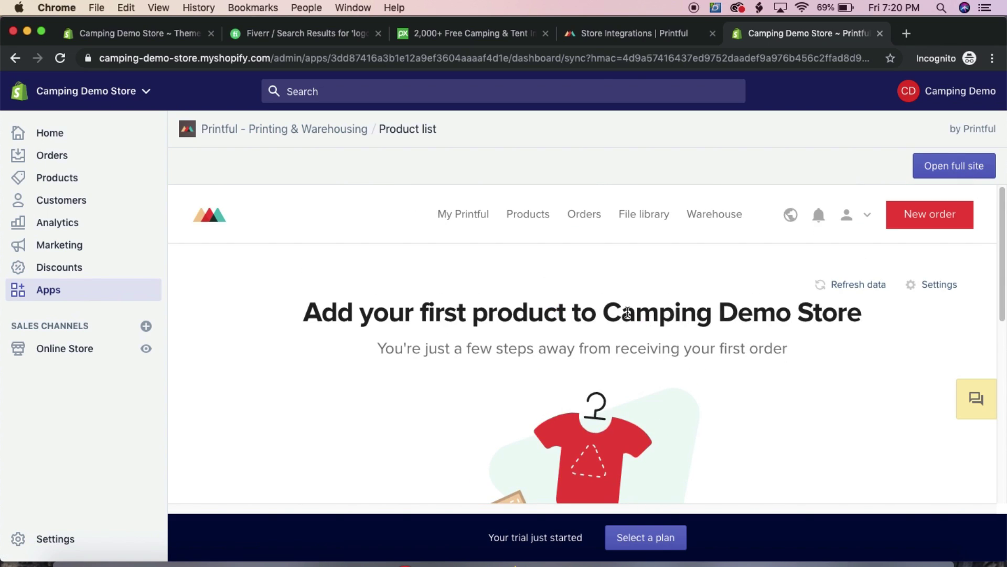
pyautogui.scroll(-5, 627, 313)
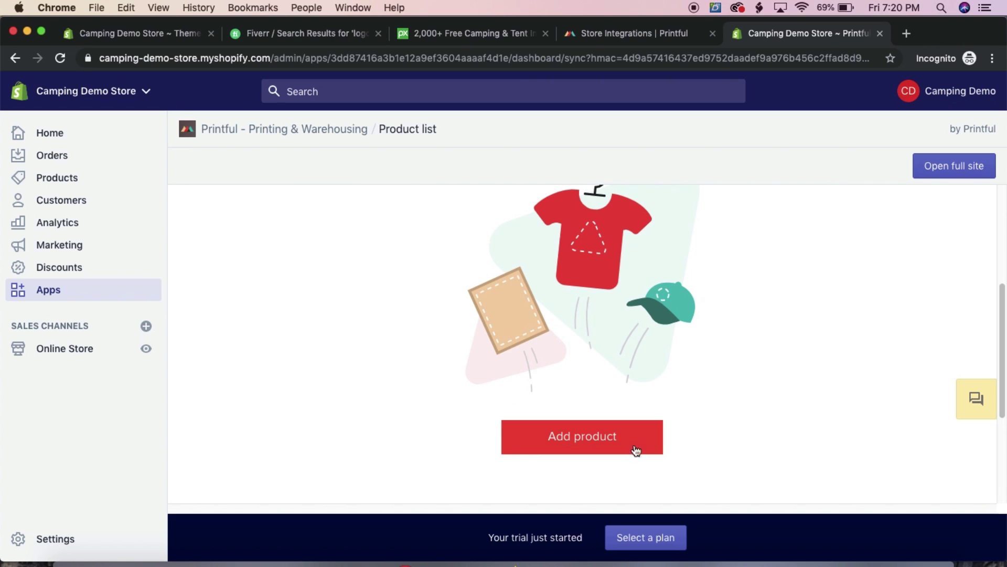
pyautogui.scroll(5, 556, 354)
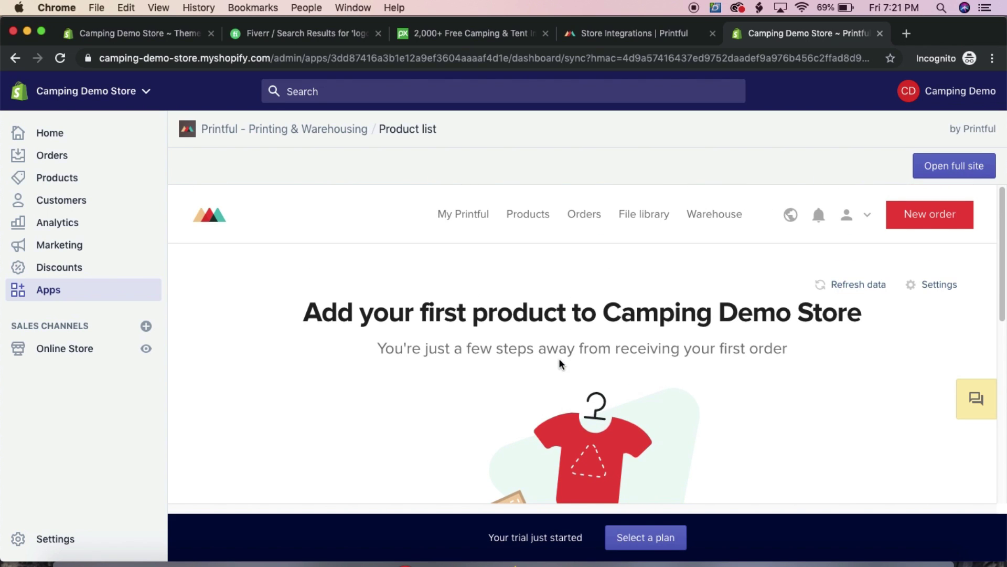
pyautogui.click(51, 293)
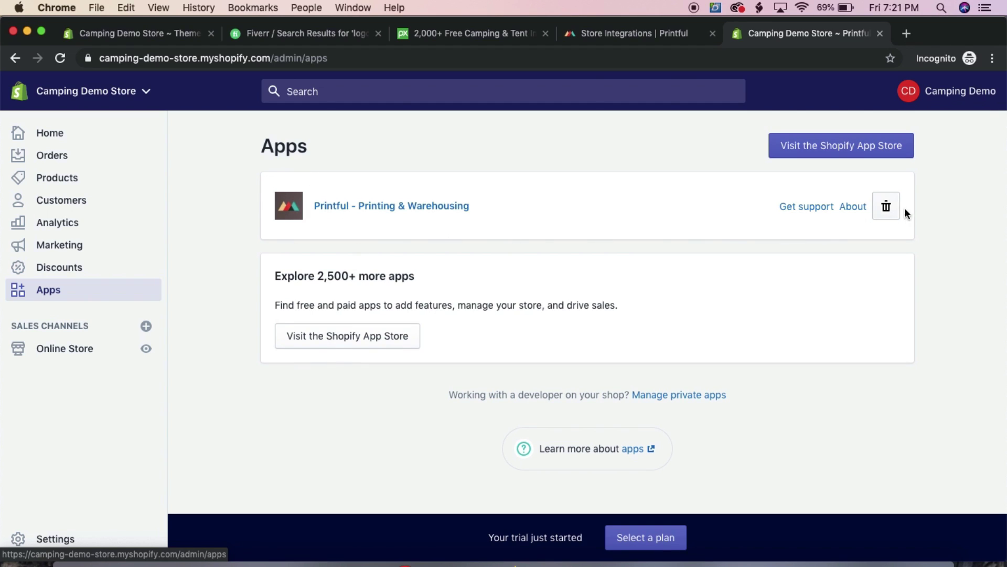
pyautogui.click(391, 205)
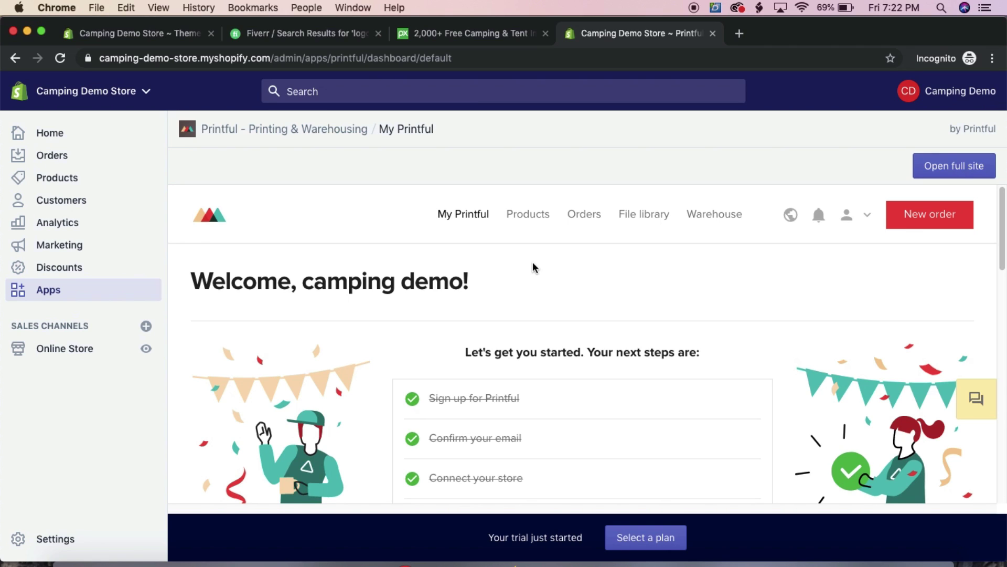
pyautogui.scroll(-8, 524, 245)
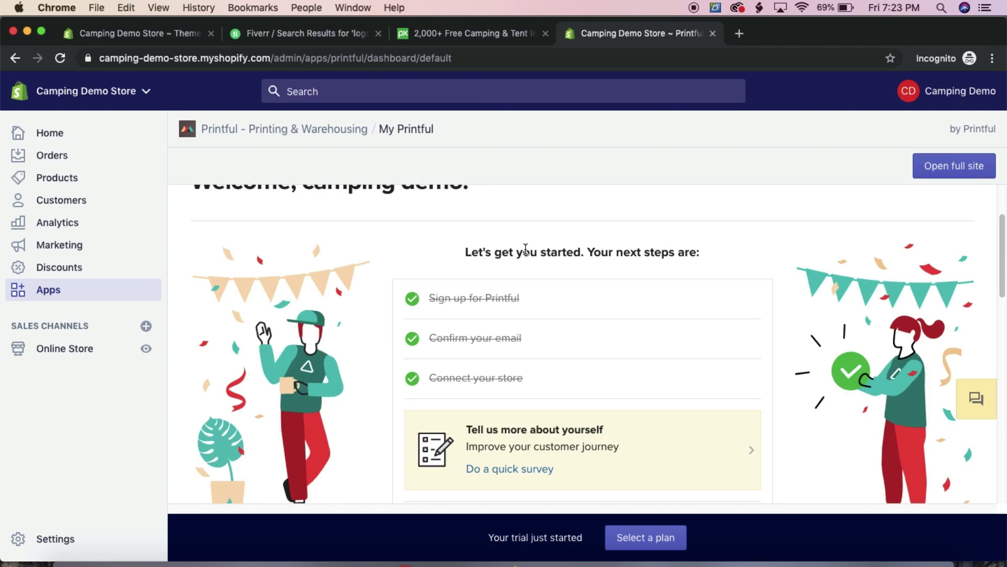
pyautogui.click(465, 404)
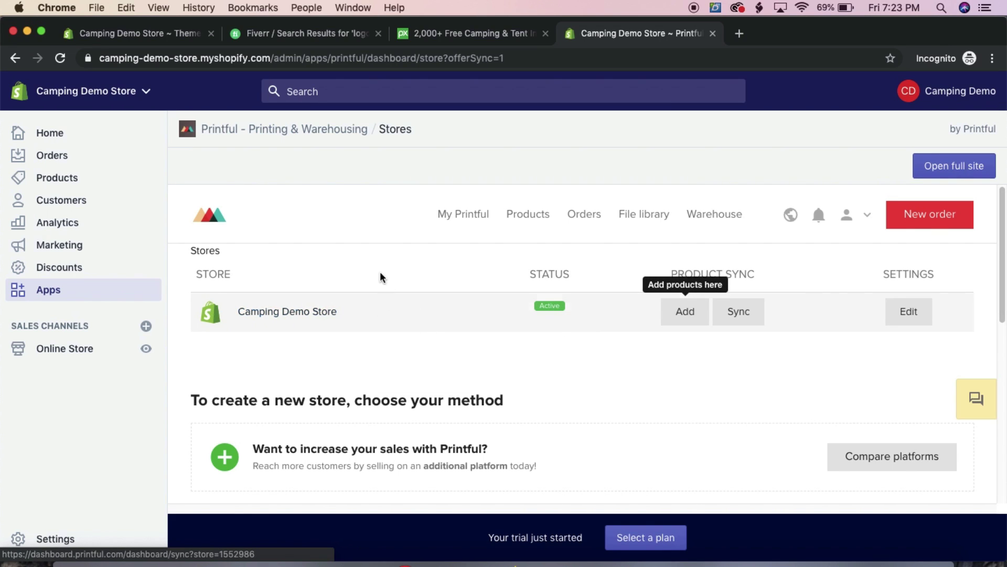
# Browse the catalog's Women's T-shirts and open the Unisex Premium T-Shirt | Bella + Canvas 3001
pyautogui.click(672, 321)
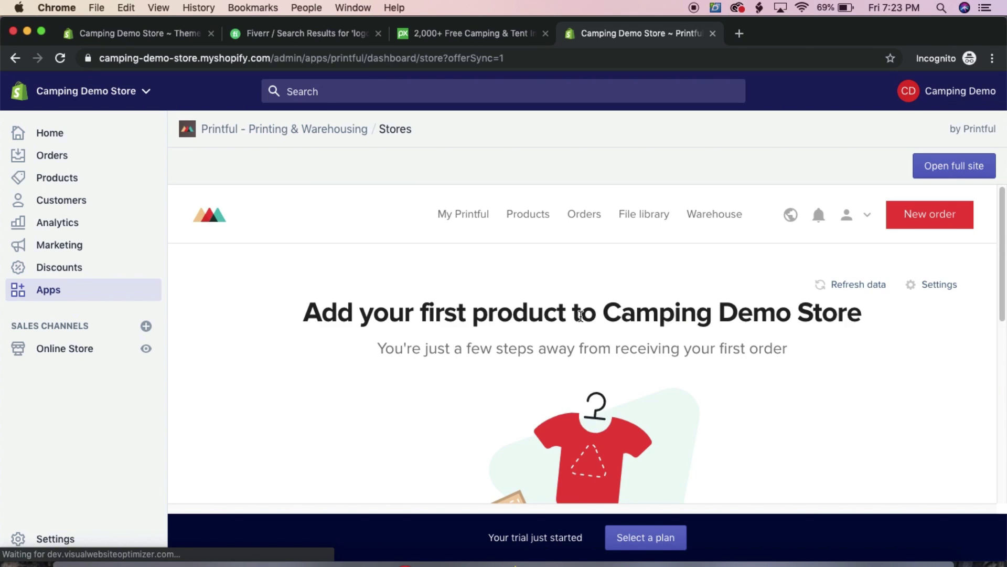
pyautogui.scroll(-5, 376, 303)
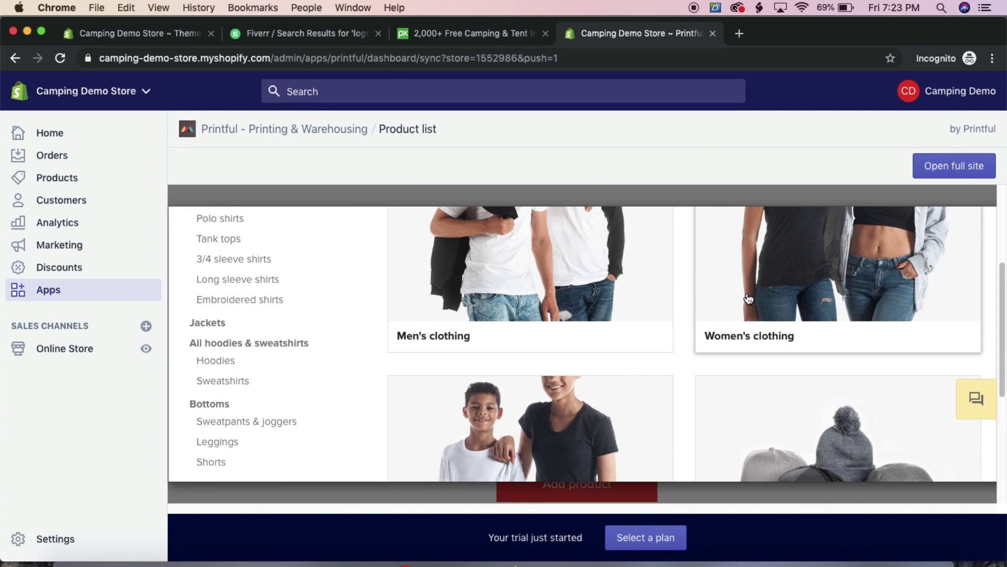
pyautogui.click(792, 285)
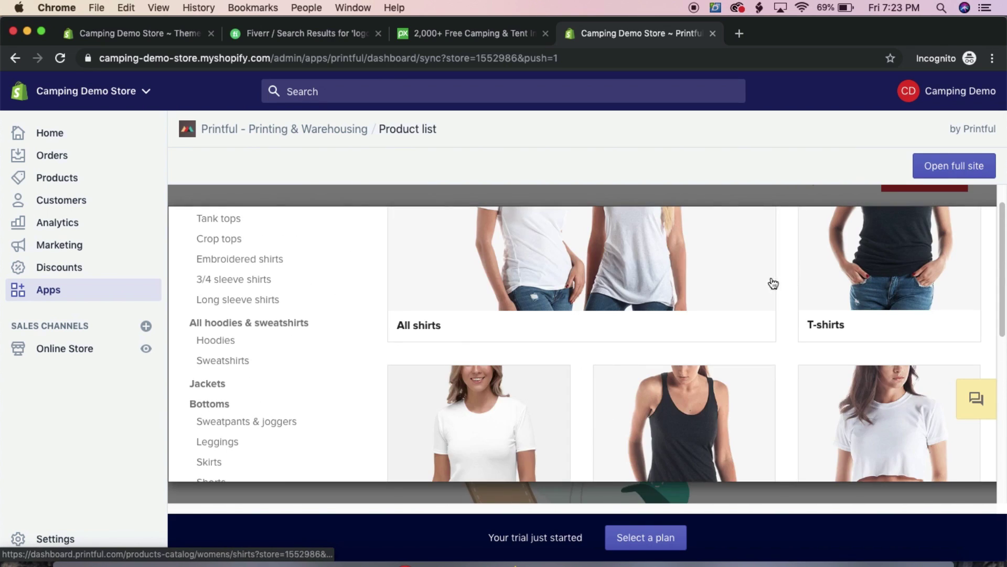
pyautogui.scroll(3, 686, 285)
pyautogui.click(899, 270)
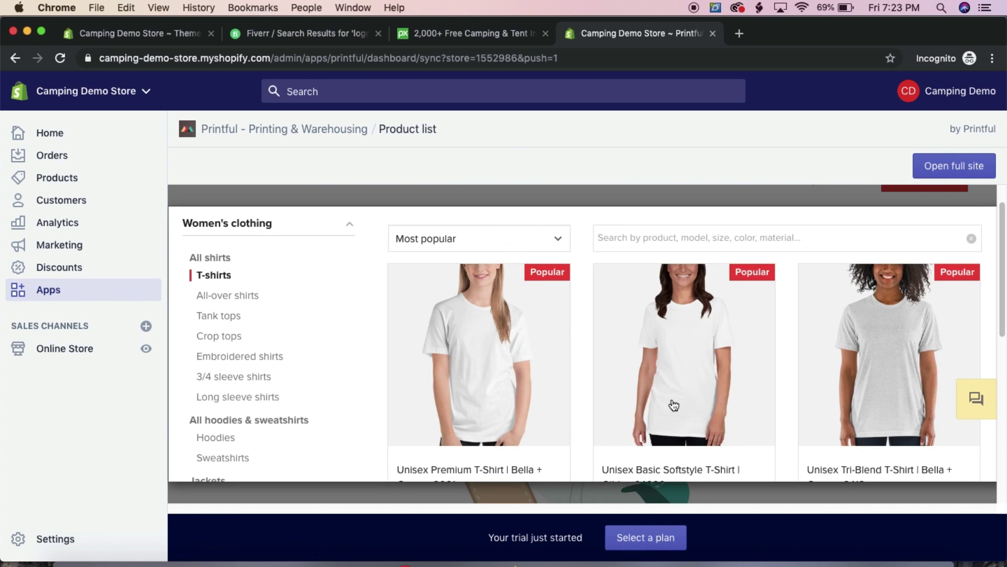
pyautogui.scroll(-10, 681, 416)
pyautogui.scroll(10, 683, 417)
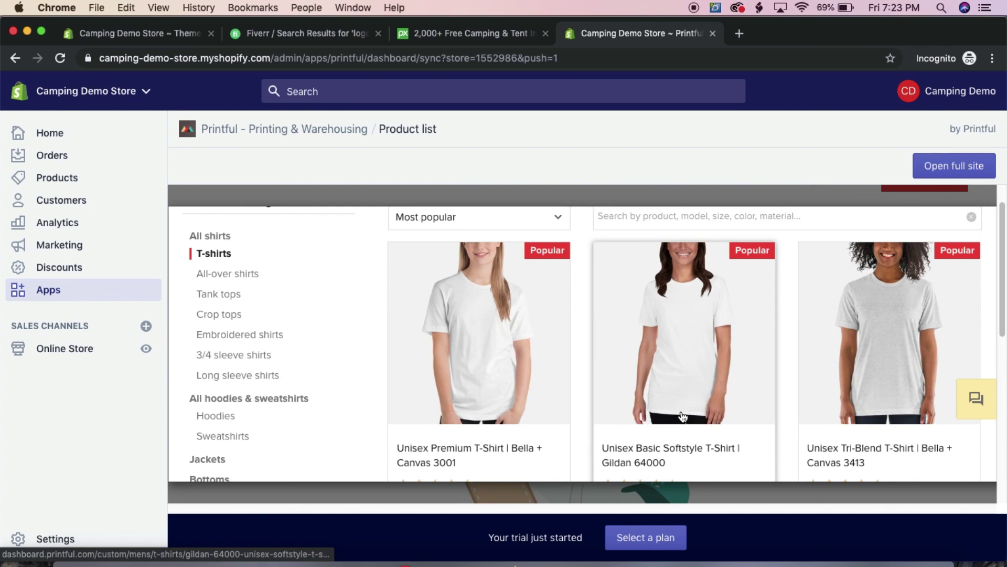
pyautogui.scroll(-3, 683, 416)
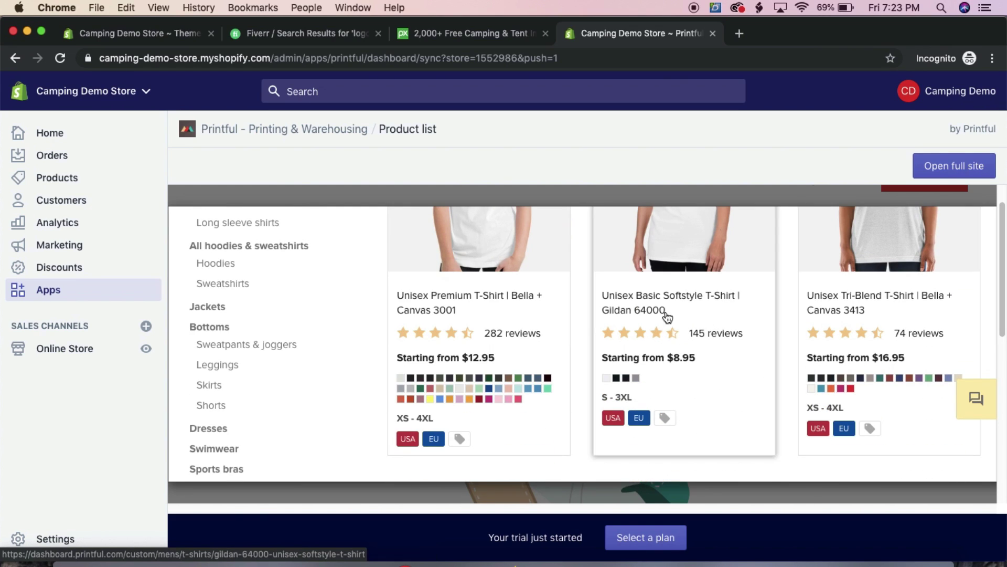
pyautogui.scroll(2, 507, 284)
pyautogui.scroll(-1, 479, 288)
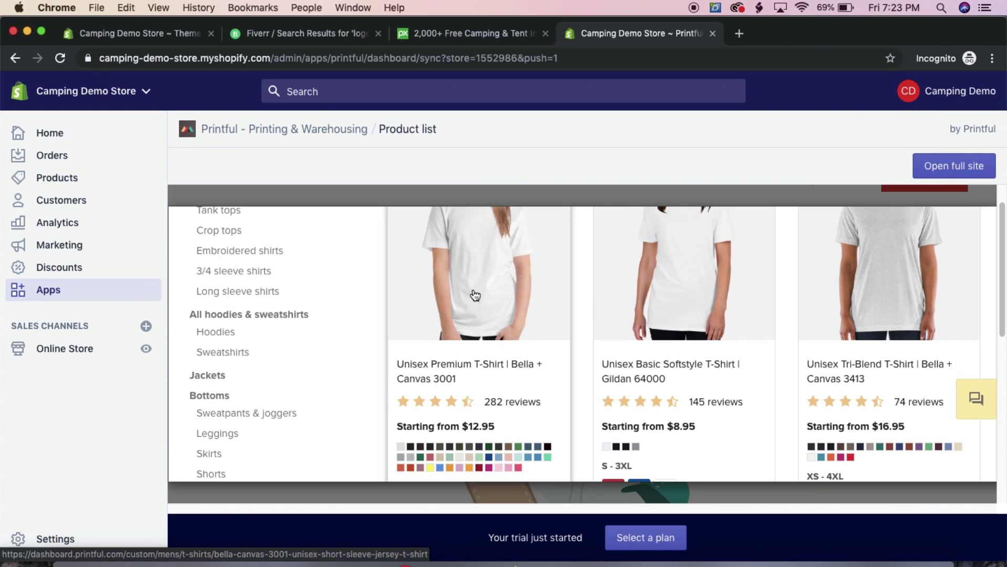
pyautogui.click(473, 290)
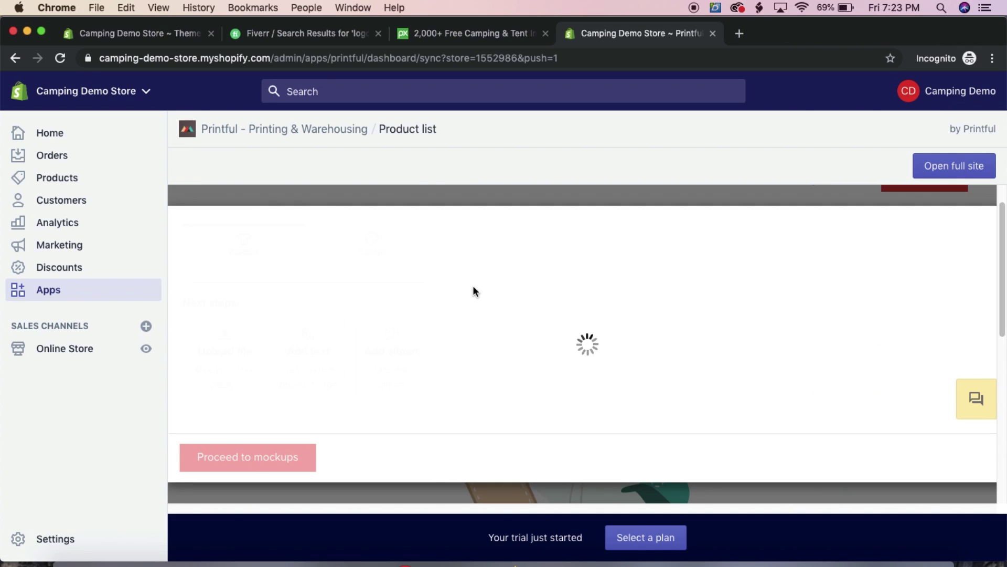
# Place camping-therapy-.png on the shirt front as the design
pyautogui.scroll(-3, 470, 284)
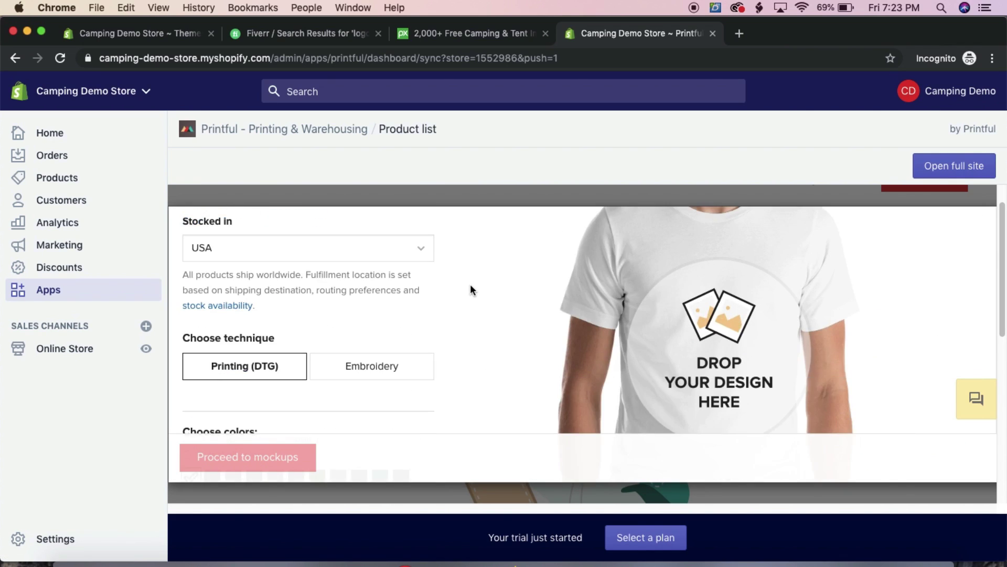
pyautogui.scroll(-1, 503, 303)
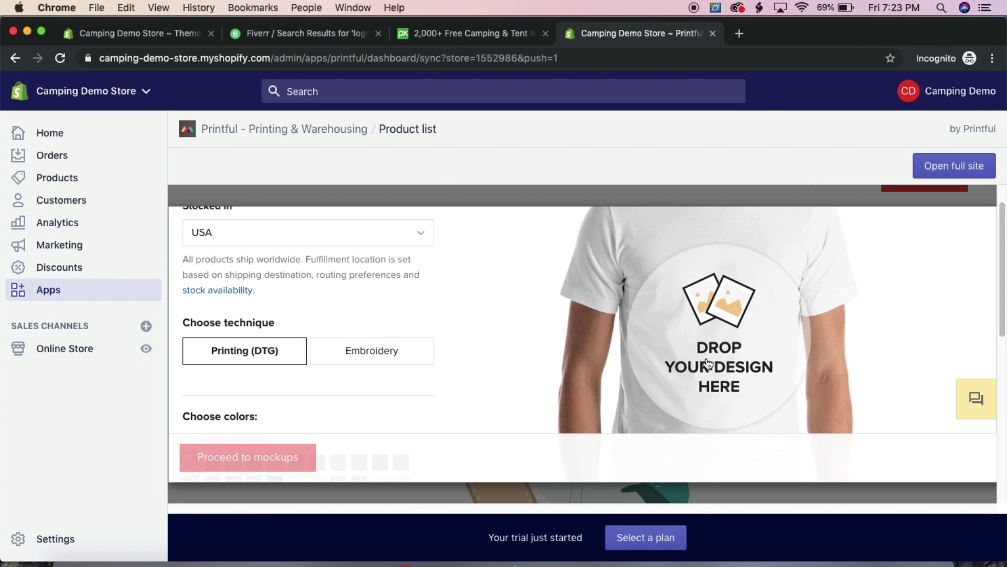
pyautogui.scroll(-1, 654, 369)
pyautogui.scroll(3, 552, 355)
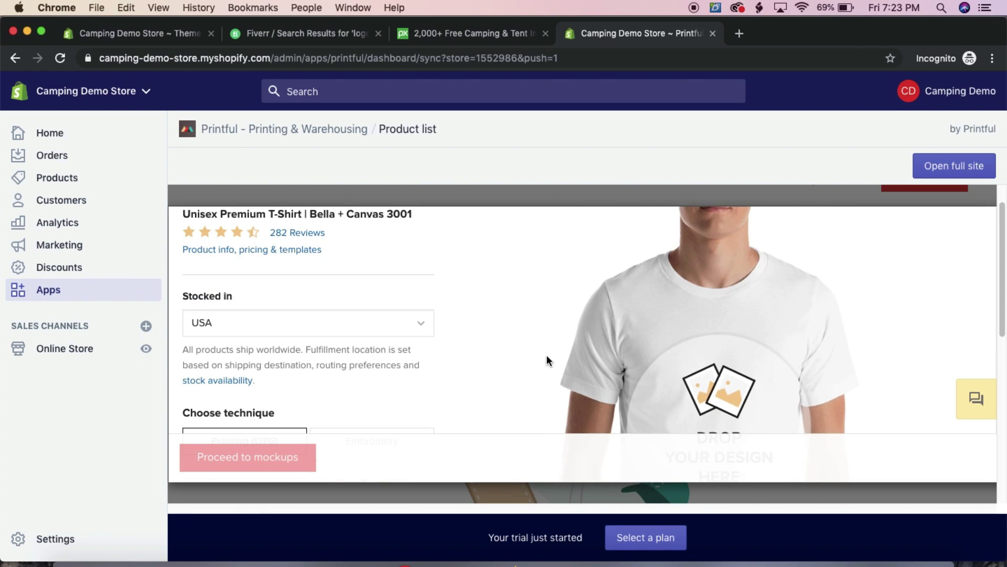
pyautogui.scroll(-3, 543, 357)
pyautogui.scroll(-5, 545, 357)
pyautogui.scroll(6, 544, 356)
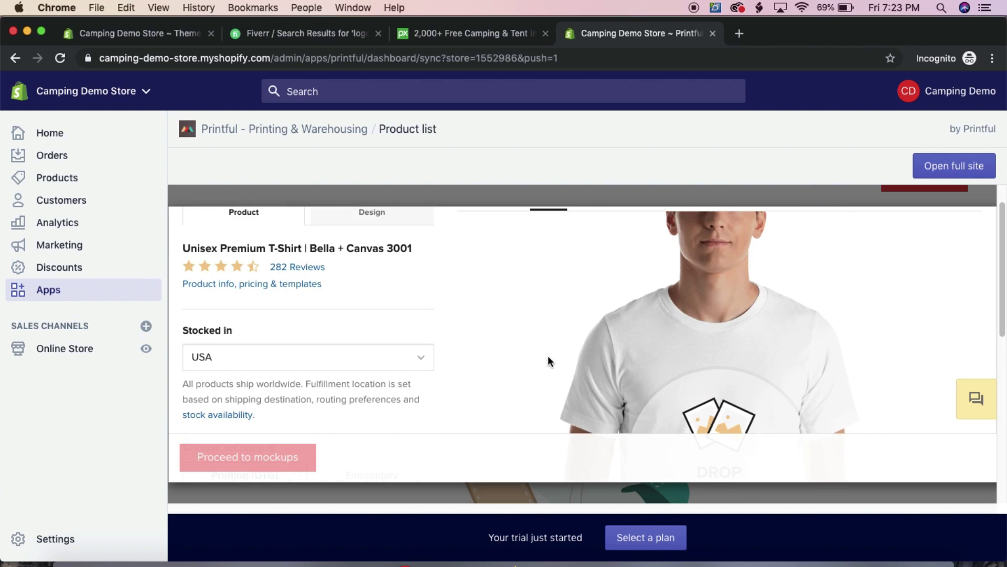
pyautogui.scroll(-3, 546, 356)
pyautogui.click(713, 359)
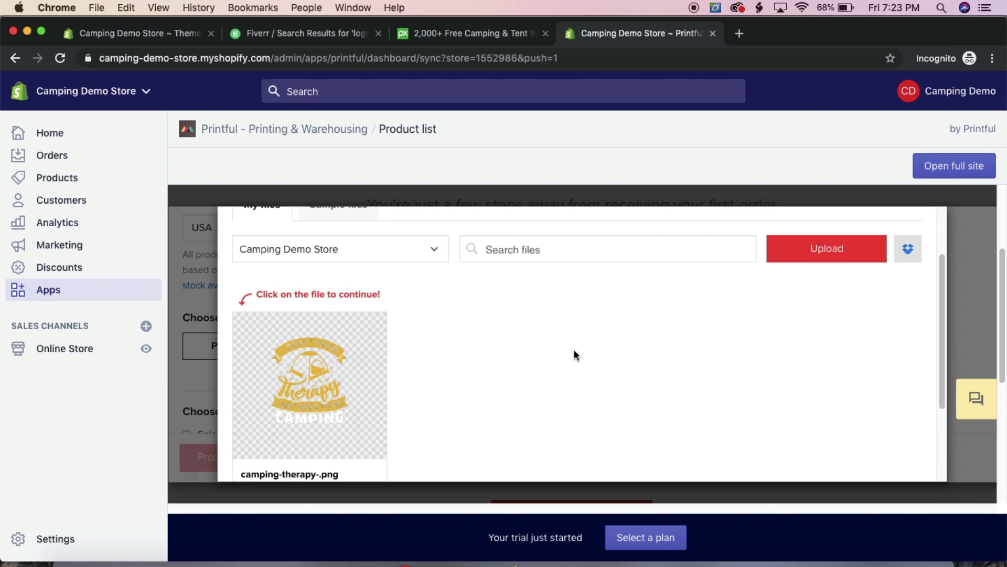
pyautogui.moveTo(292, 395)
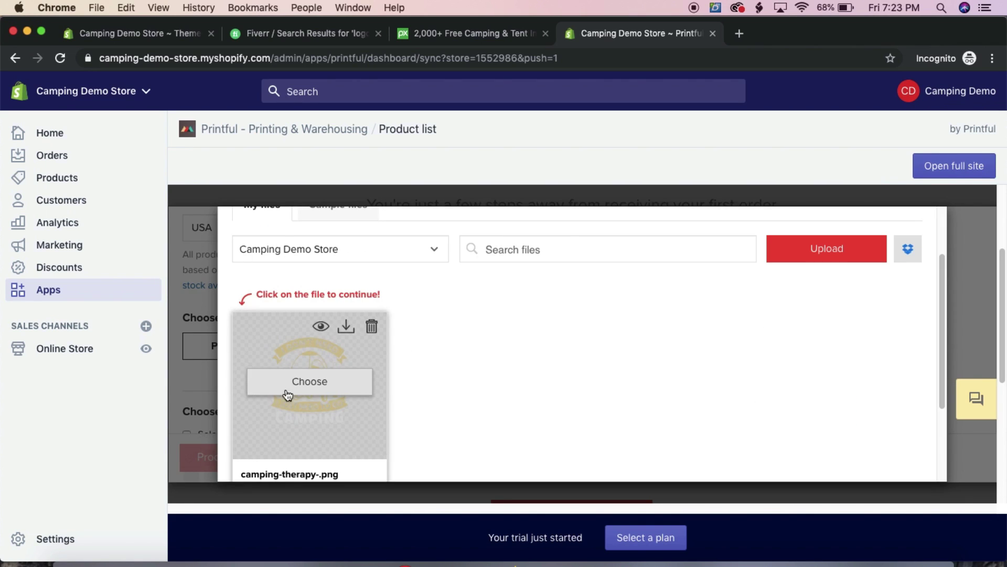
pyautogui.click(309, 381)
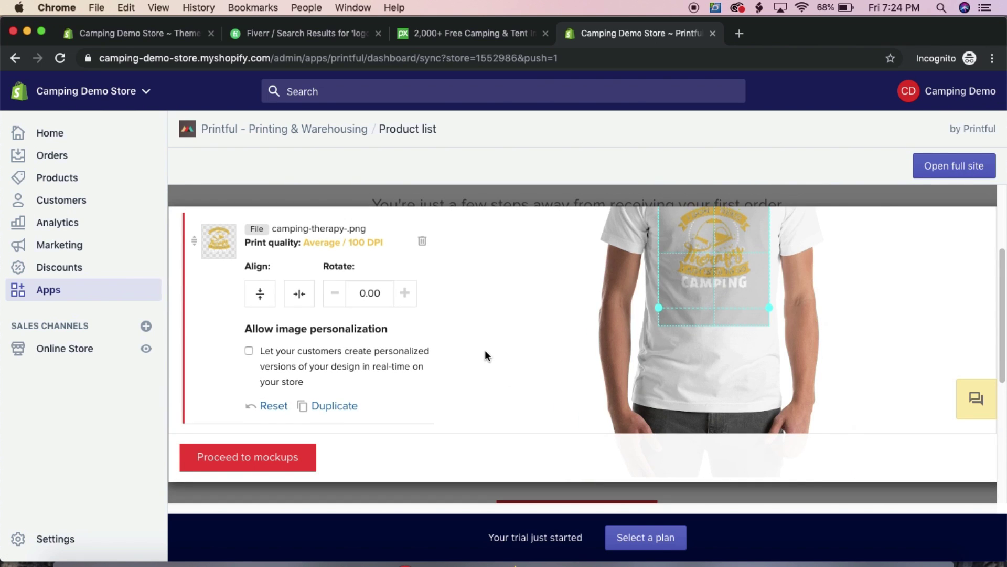
# In the product options, add Black and remove White from the shirt colours
pyautogui.scroll(2, 603, 351)
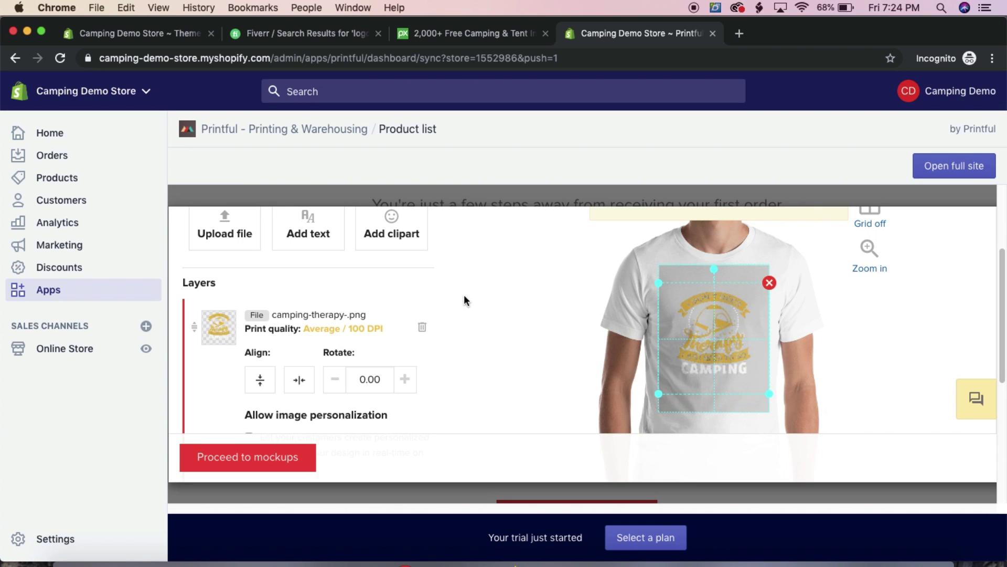
pyautogui.scroll(-5, 395, 320)
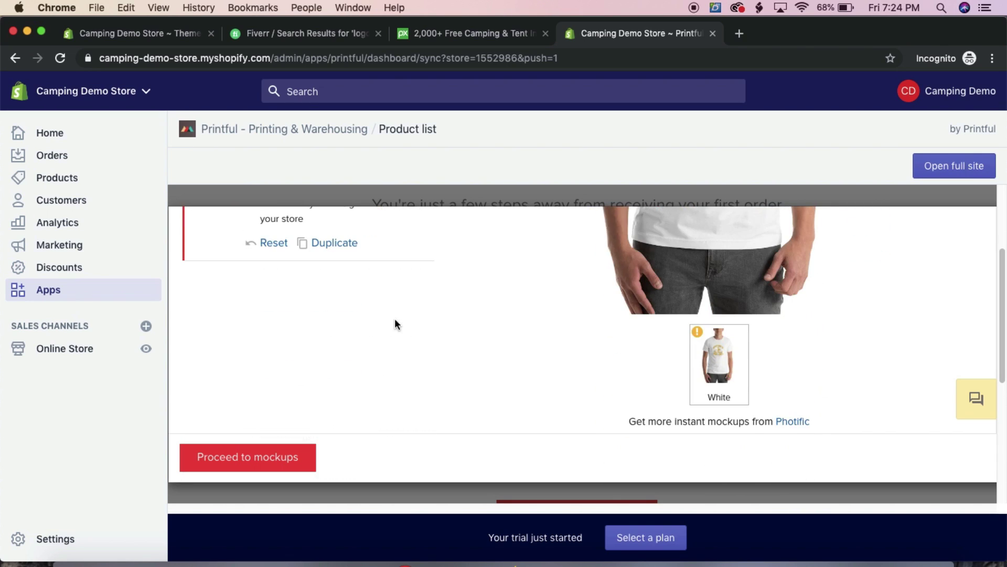
pyautogui.scroll(5, 396, 322)
pyautogui.scroll(3, 399, 322)
pyautogui.click(299, 318)
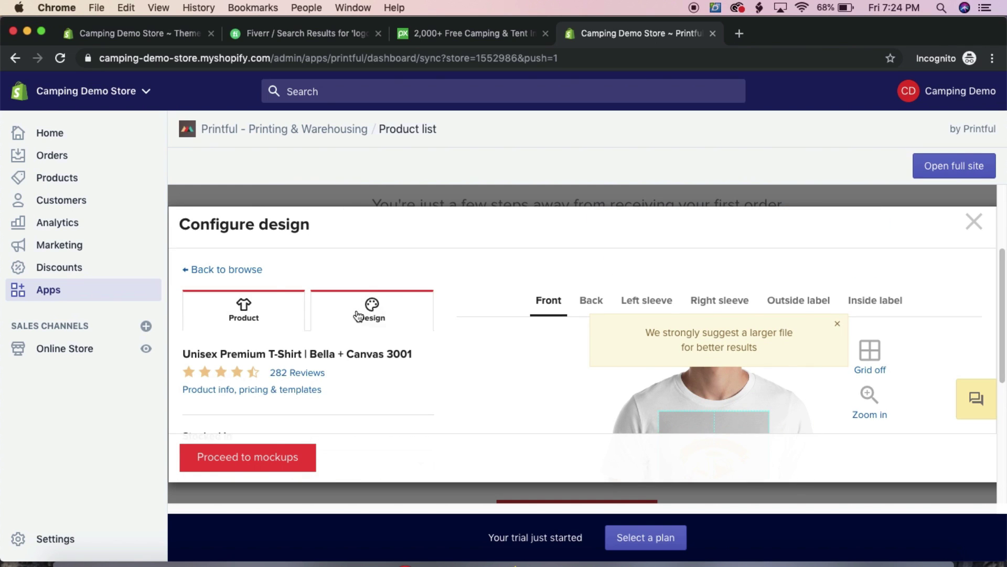
pyautogui.scroll(-10, 374, 317)
pyautogui.scroll(2, 310, 307)
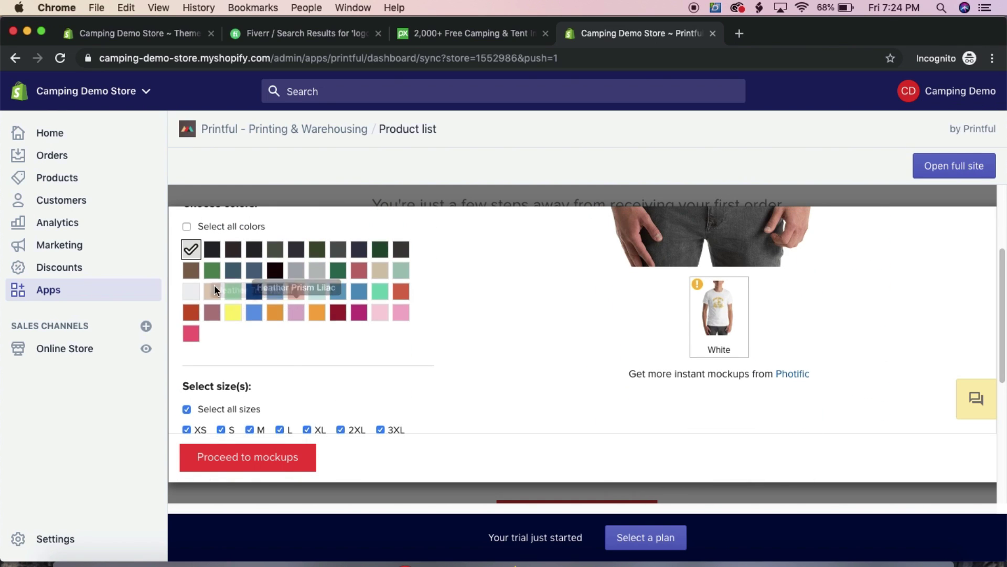
pyautogui.click(213, 257)
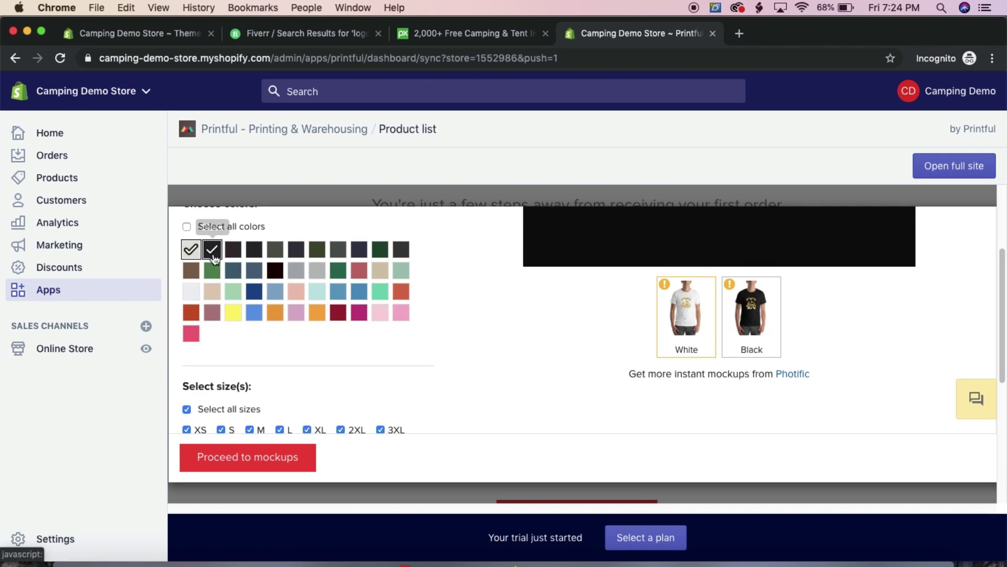
pyautogui.click(191, 255)
pyautogui.scroll(5, 319, 386)
pyautogui.scroll(5, 563, 387)
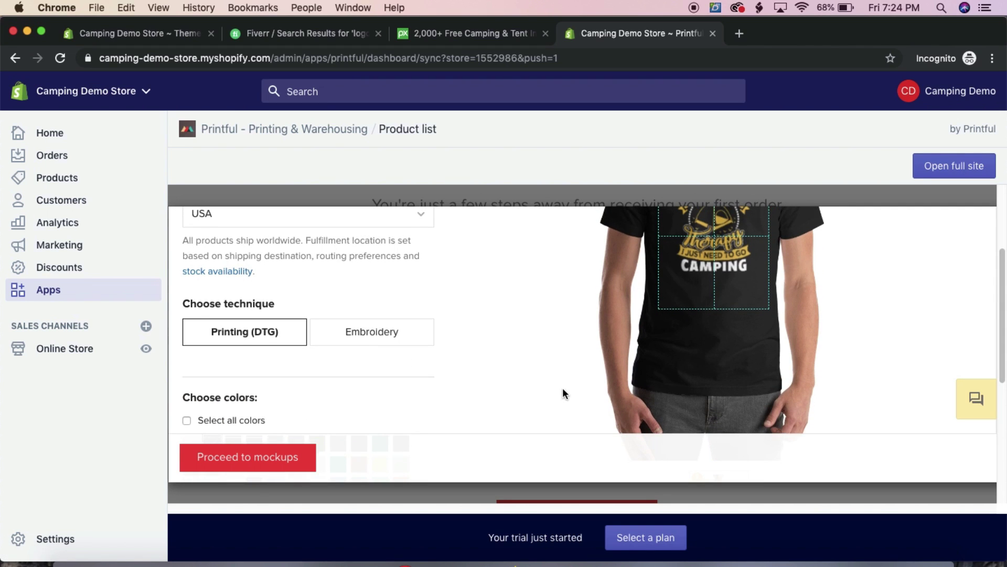
# Enlarge the design slightly on the shirt front while keeping print quality
pyautogui.click(723, 344)
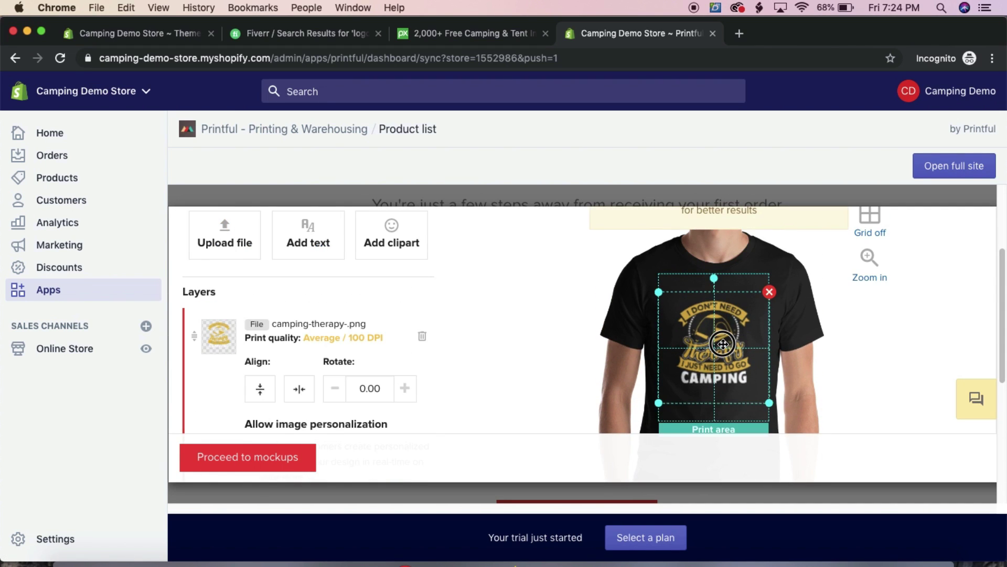
pyautogui.moveTo(769, 404); pyautogui.dragTo(791, 424)
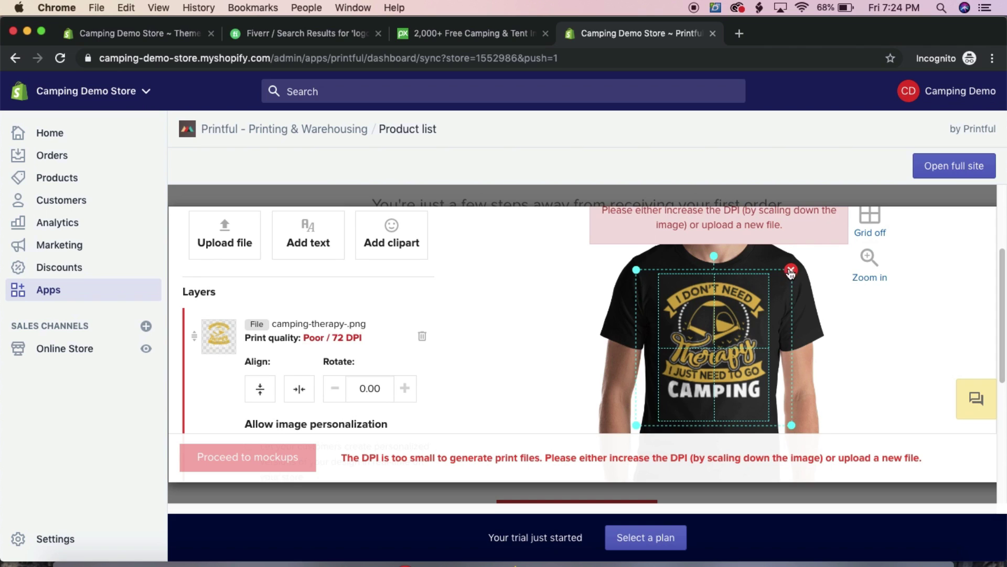
pyautogui.moveTo(792, 426); pyautogui.dragTo(776, 412)
pyautogui.moveTo(714, 386); pyautogui.dragTo(714, 378)
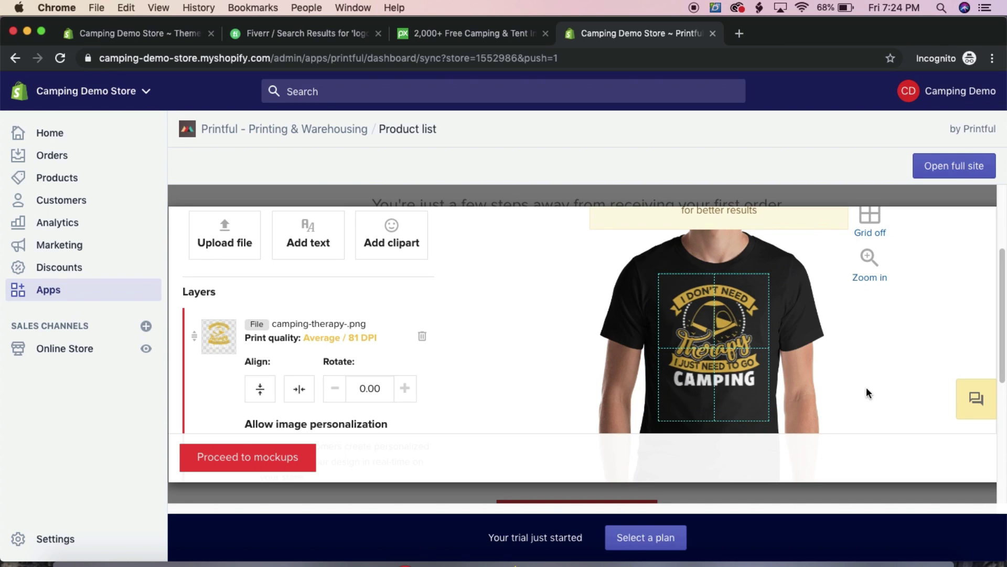
pyautogui.scroll(-5, 398, 347)
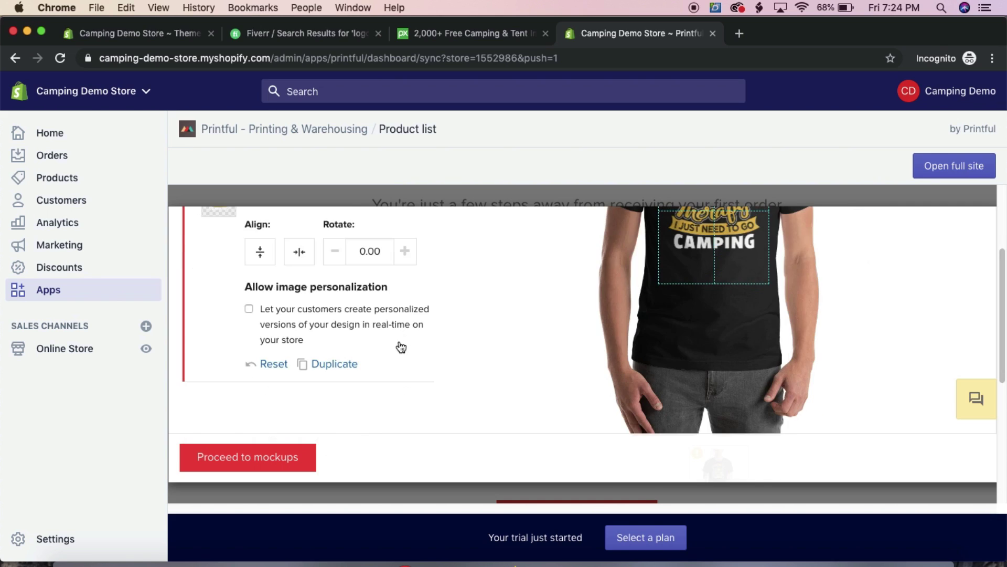
pyautogui.scroll(5, 355, 329)
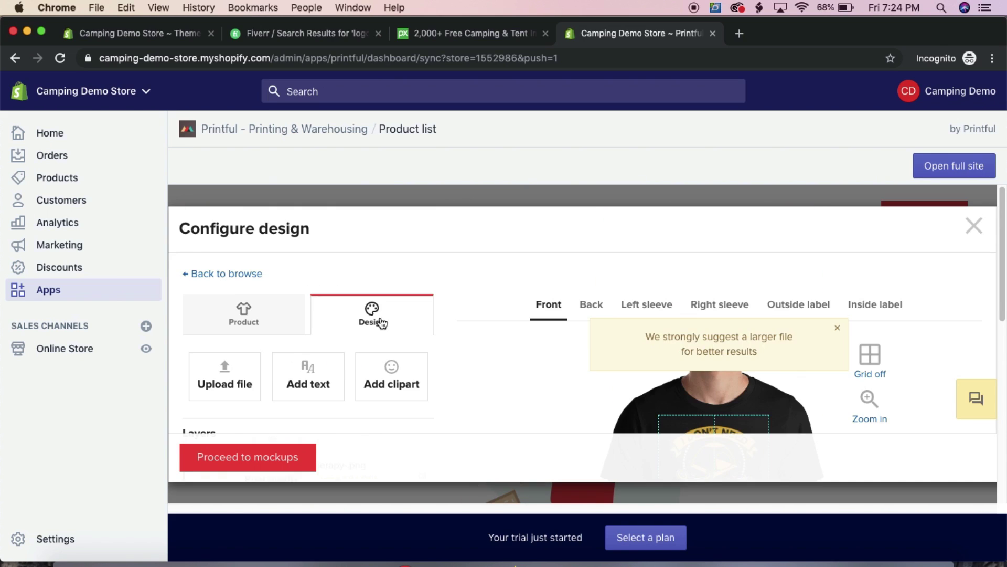
# Add Forest and True Royal as further shirt colours
pyautogui.click(240, 330)
pyautogui.scroll(-5, 348, 312)
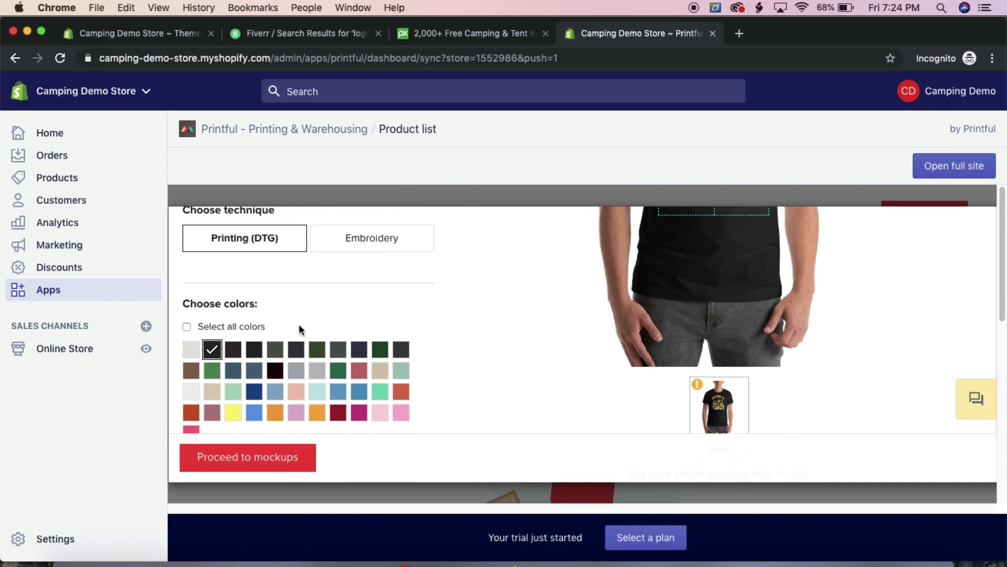
pyautogui.click(382, 348)
pyautogui.scroll(5, 484, 370)
pyautogui.scroll(-4, 485, 370)
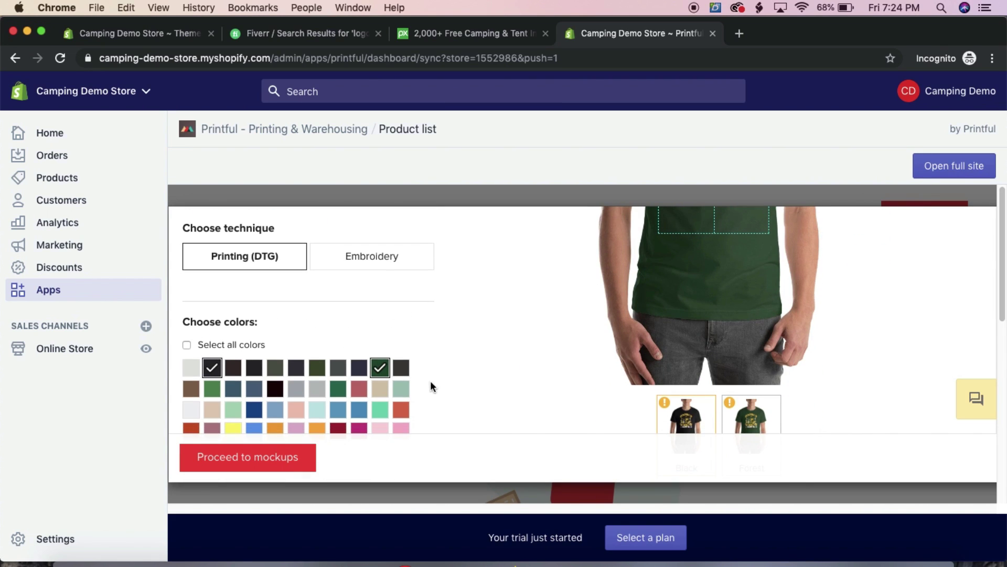
pyautogui.click(254, 415)
pyautogui.scroll(4, 499, 382)
pyautogui.scroll(-7, 496, 383)
pyautogui.scroll(-2, 310, 417)
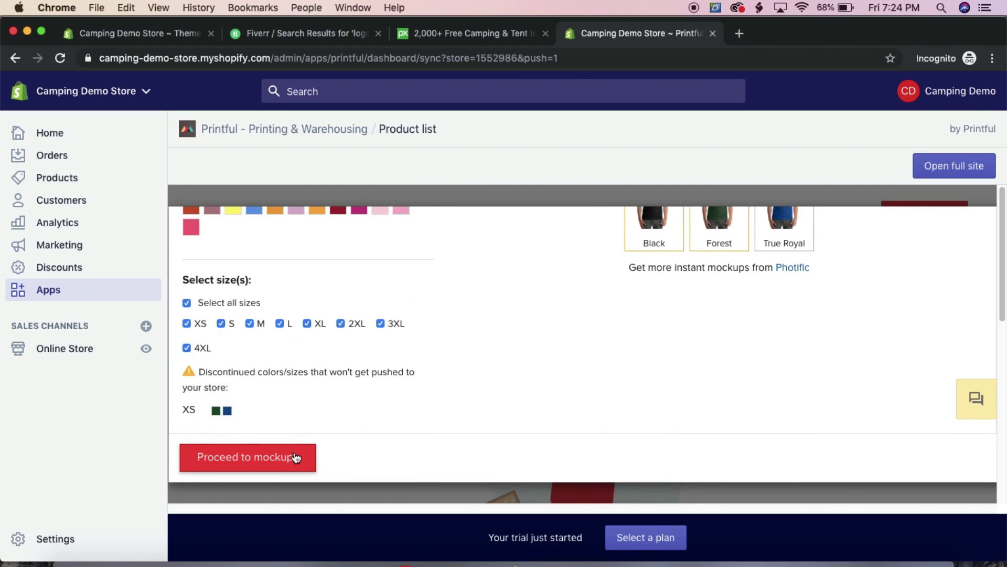
# Page through the mockup styles carousel and select Wrinkled mockups
pyautogui.click(260, 458)
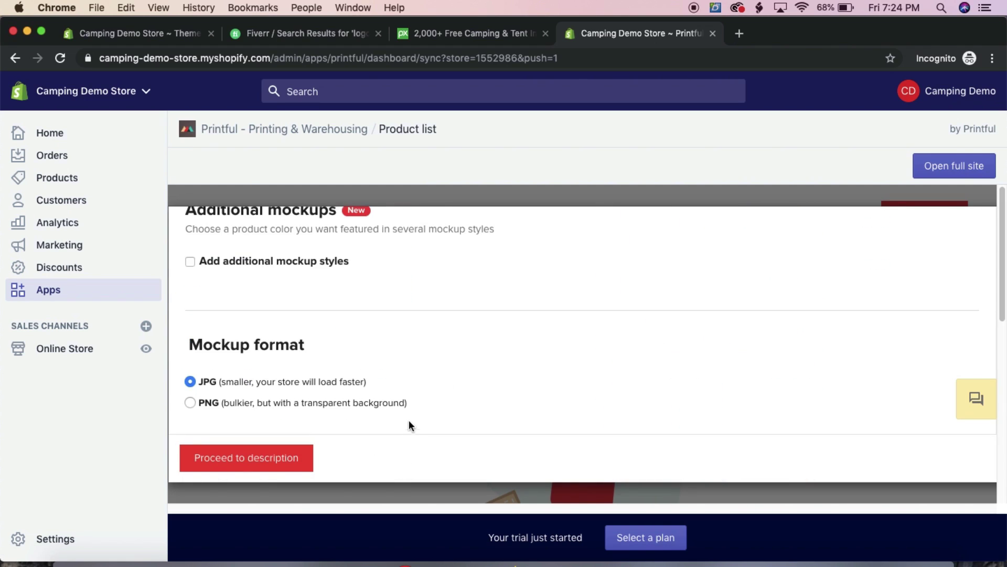
pyautogui.scroll(5, 407, 423)
pyautogui.scroll(-3, 274, 349)
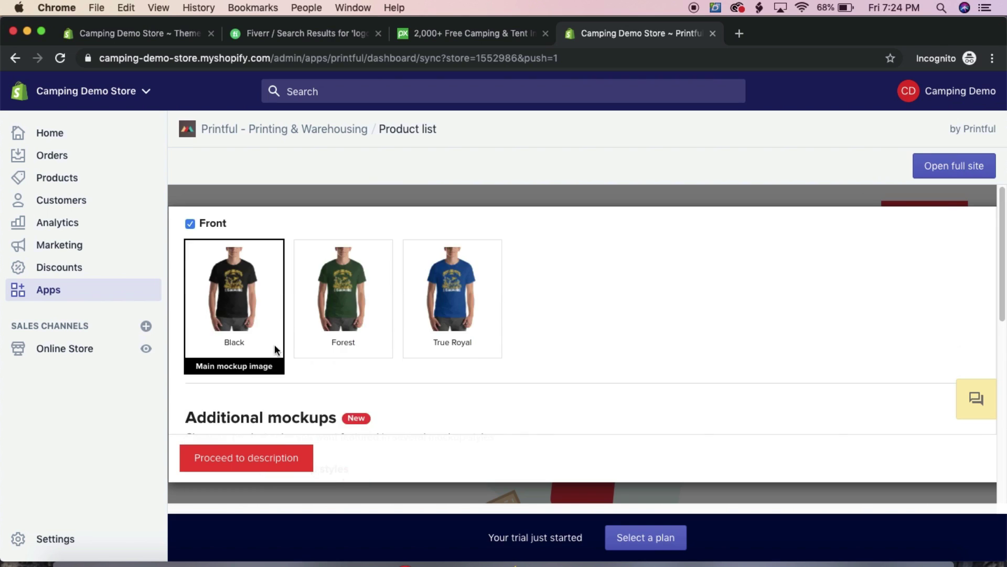
pyautogui.scroll(8, 281, 353)
pyautogui.scroll(-3, 294, 351)
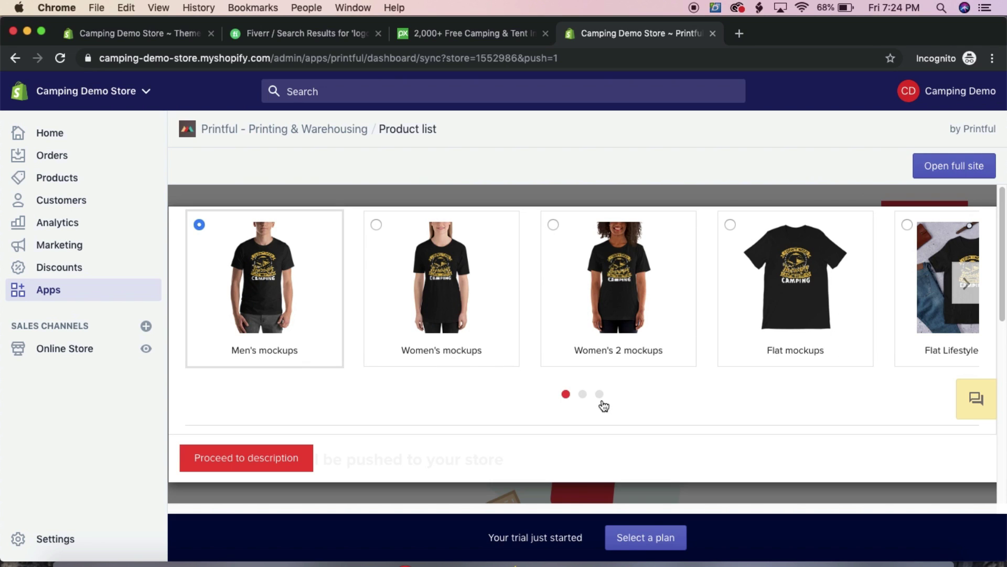
pyautogui.click(966, 285)
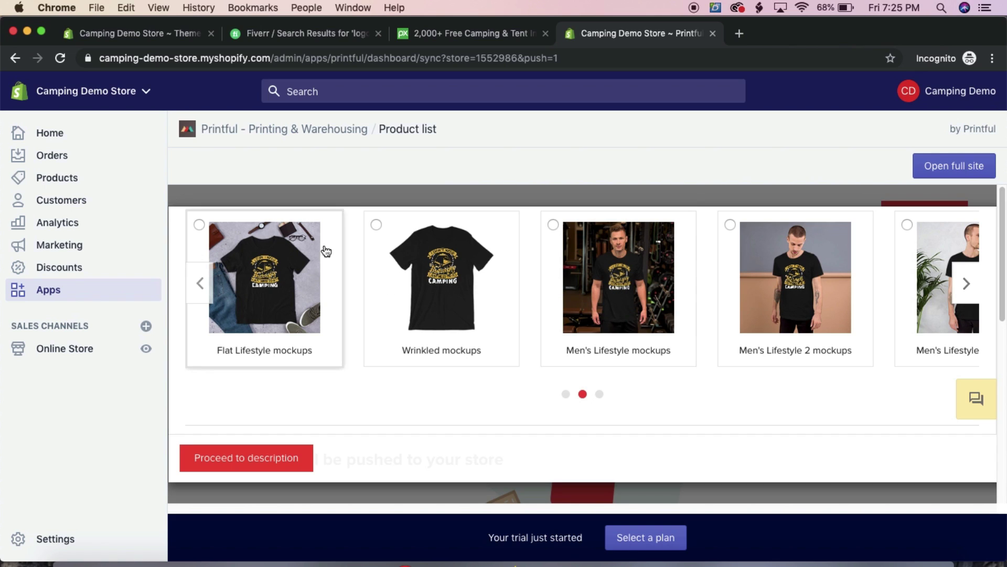
pyautogui.click(966, 284)
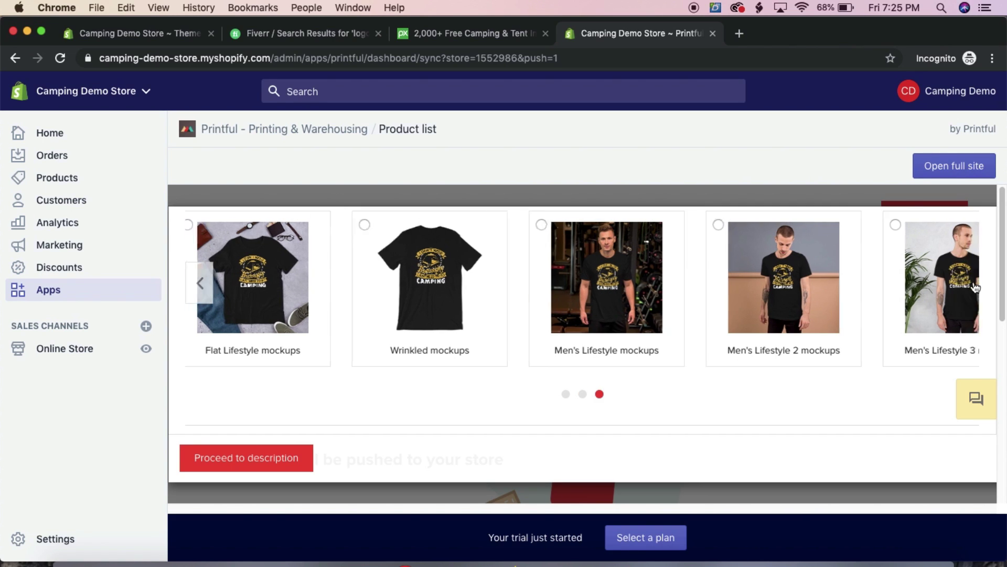
pyautogui.click(201, 283)
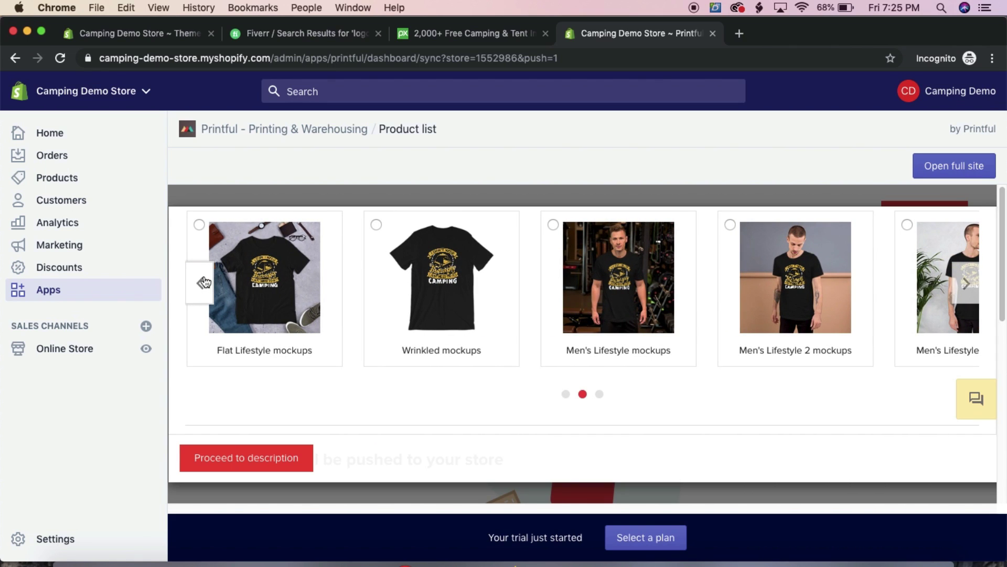
pyautogui.click(203, 283)
pyautogui.click(199, 281)
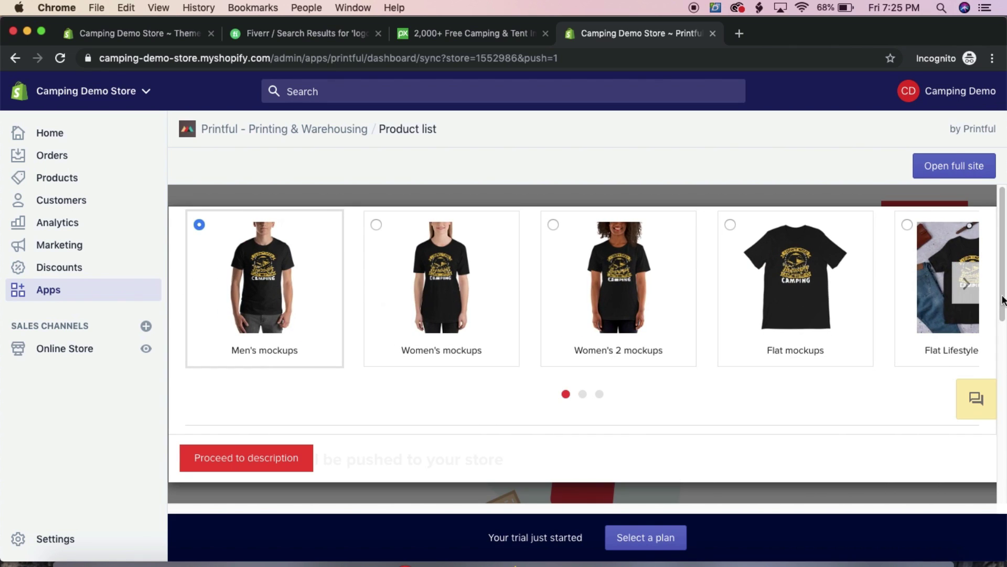
pyautogui.click(966, 283)
pyautogui.click(480, 269)
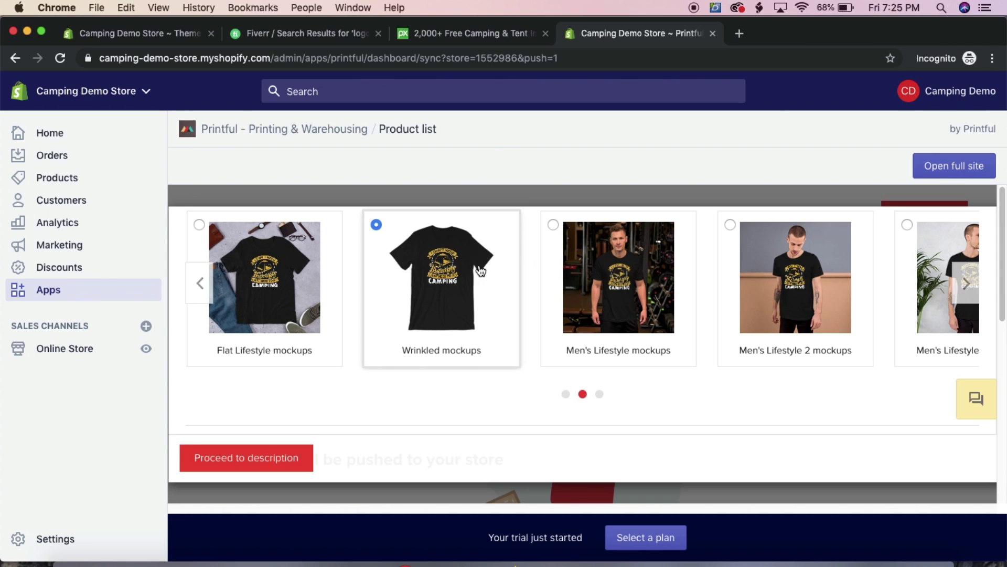
pyautogui.scroll(-10, 197, 398)
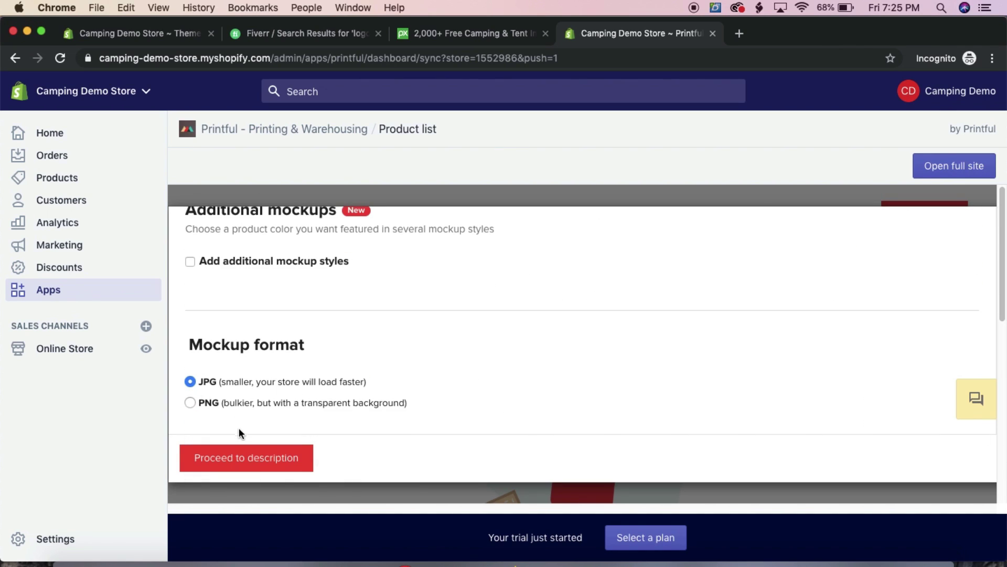
pyautogui.click(239, 464)
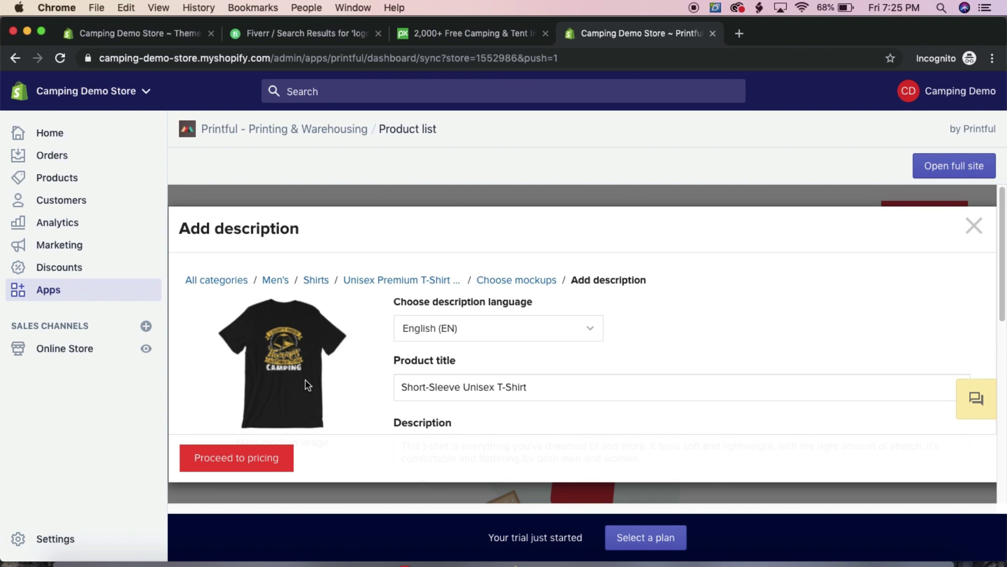
# Replace the default title with 'I Don't Need Therapy I Just Need Camping'
pyautogui.scroll(-1, 321, 380)
pyautogui.moveTo(558, 359); pyautogui.dragTo(188, 347)
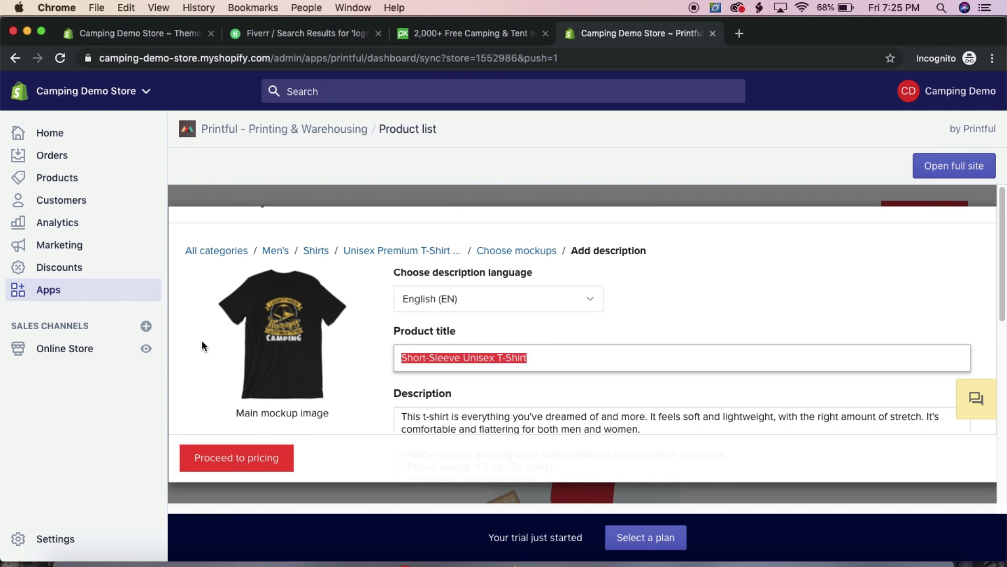
pyautogui.write('I')
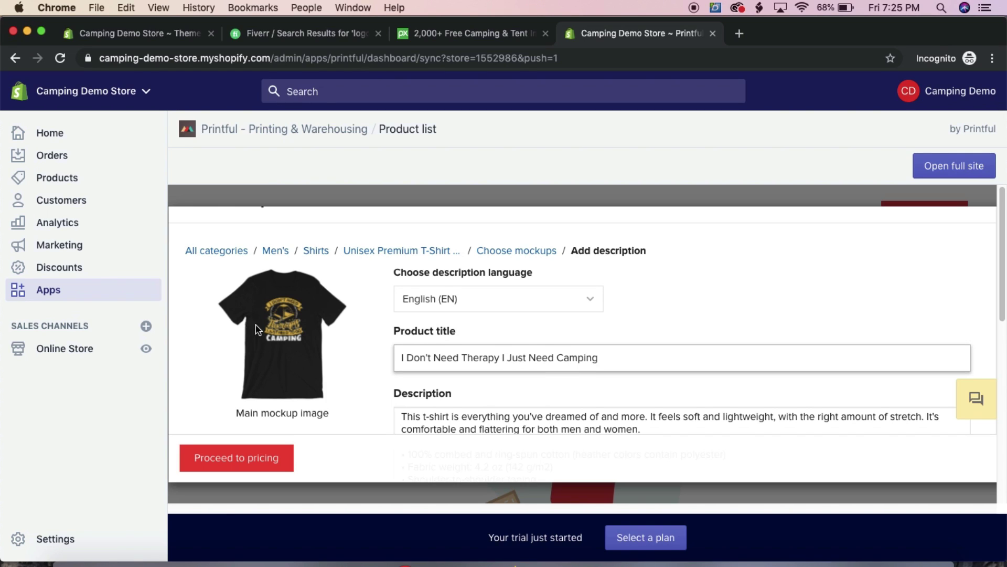
pyautogui.scroll(-2, 429, 344)
pyautogui.scroll(-10, 558, 384)
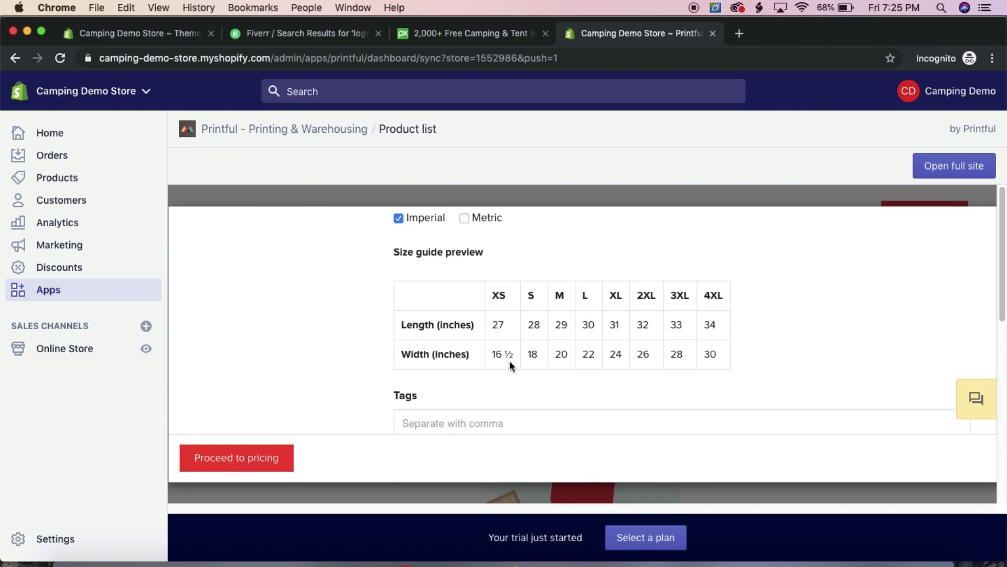
pyautogui.click(254, 458)
# Increase every size's retail price by $5.00 profit, keeping the Increase by $ option
pyautogui.scroll(5, 638, 344)
pyautogui.scroll(1, 638, 342)
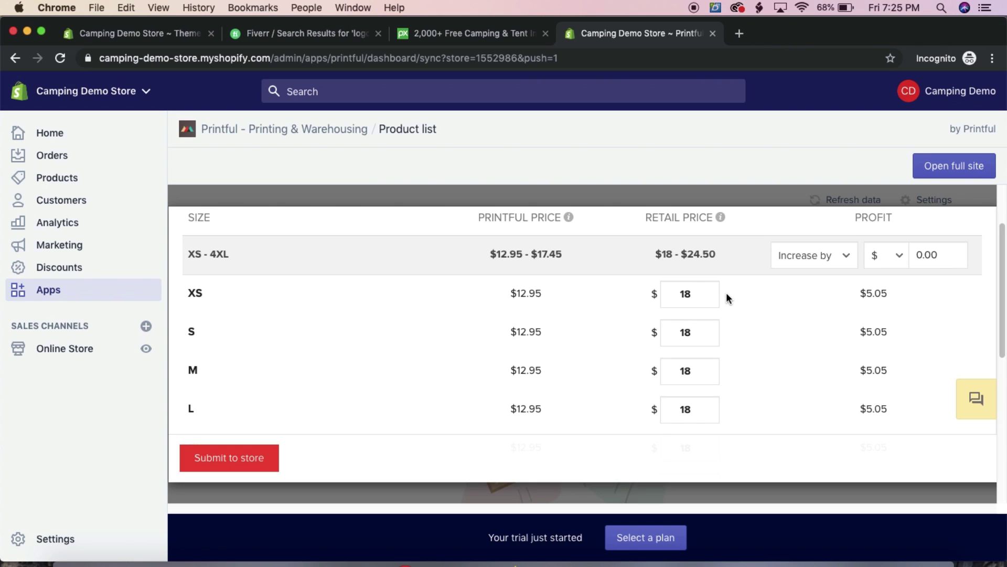
pyautogui.click(896, 254)
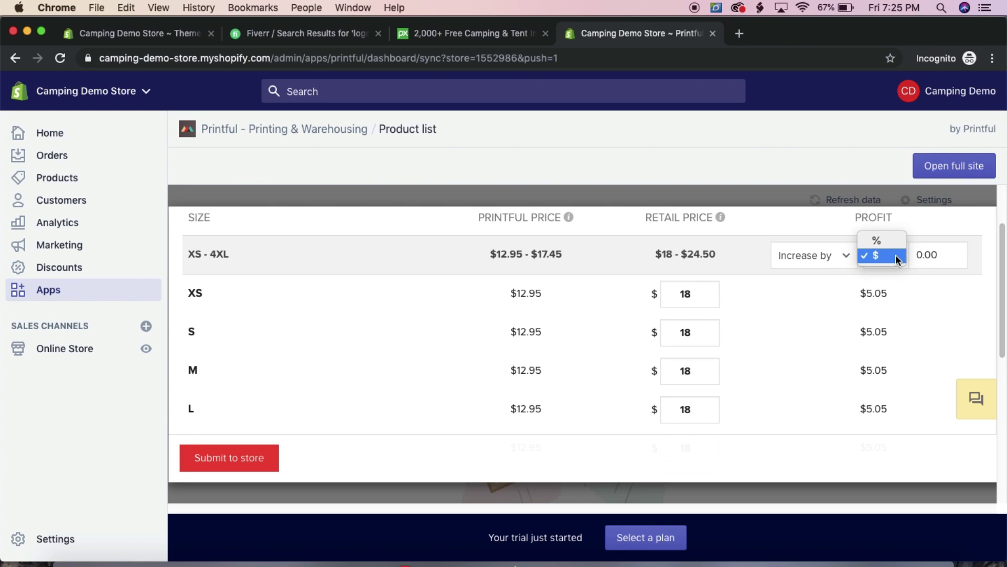
pyautogui.click(892, 253)
pyautogui.click(925, 254)
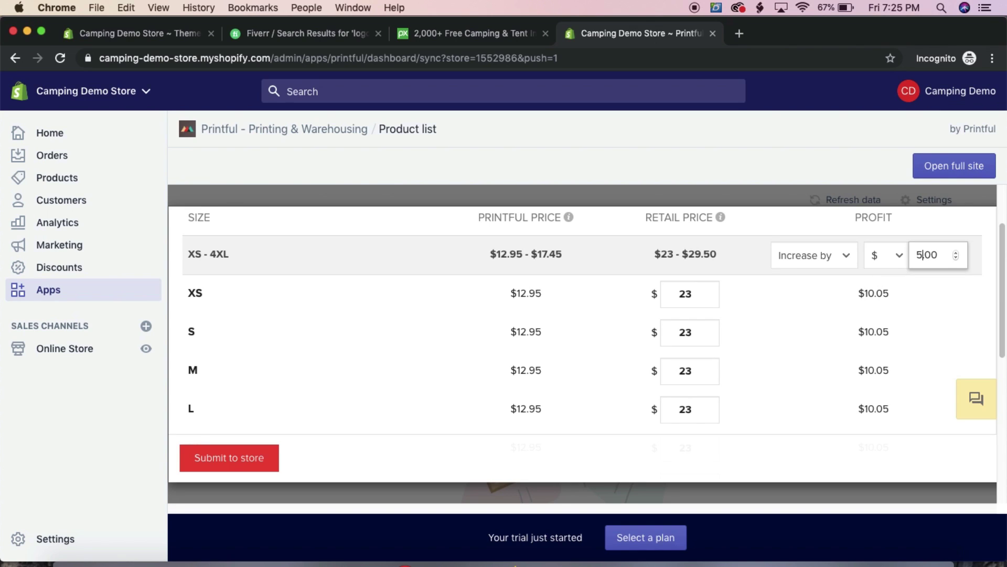
pyautogui.click(776, 333)
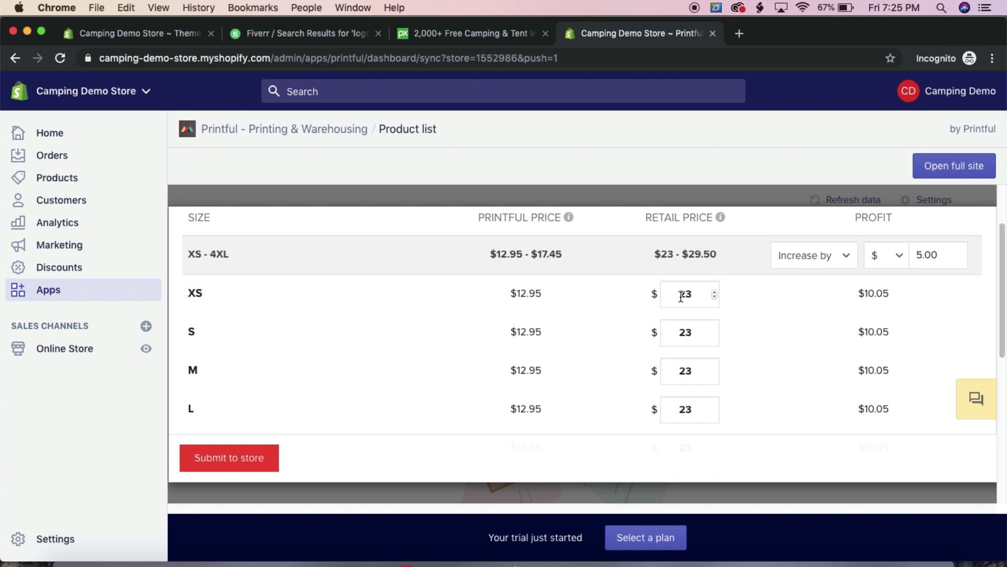
# Submit the finished shirt to the Camping Demo Store
pyautogui.scroll(-1, 586, 294)
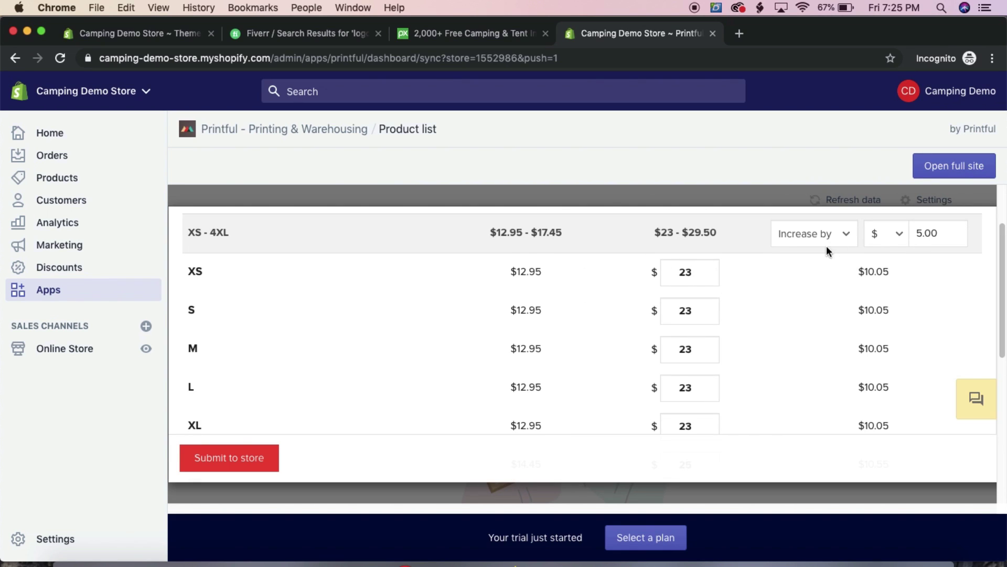
pyautogui.scroll(-5, 502, 360)
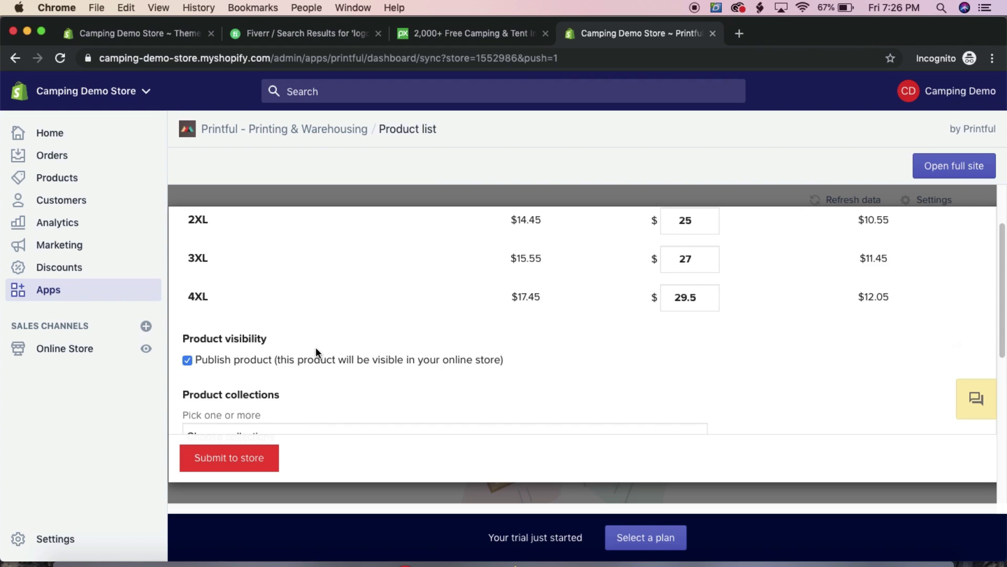
pyautogui.scroll(-1, 316, 347)
pyautogui.click(249, 458)
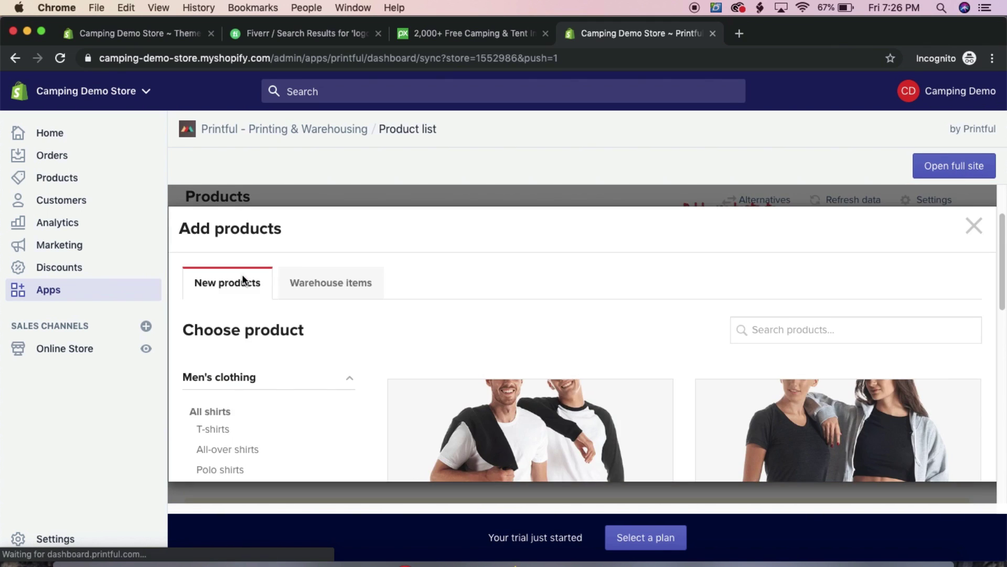
# Dismiss the Add products window, then open the 'I Don't Need Therapy I Just Need Camping' storefront page from Products
pyautogui.click(979, 227)
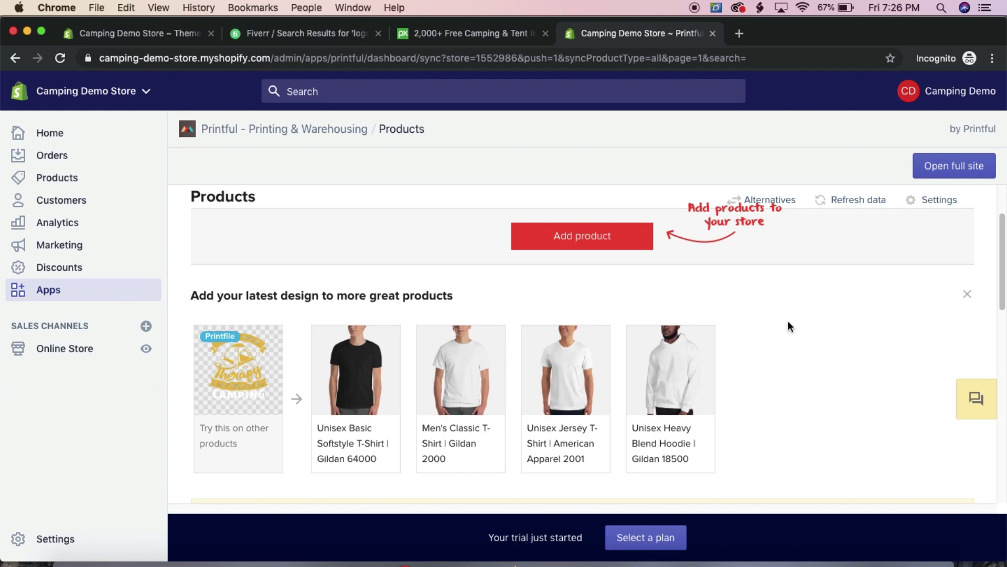
pyautogui.scroll(3, 788, 322)
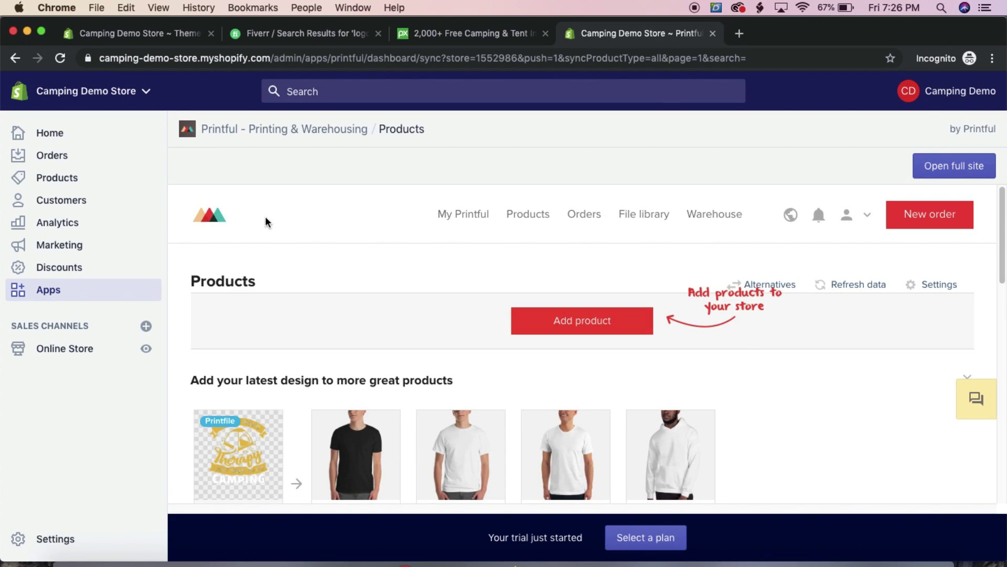
pyautogui.click(53, 178)
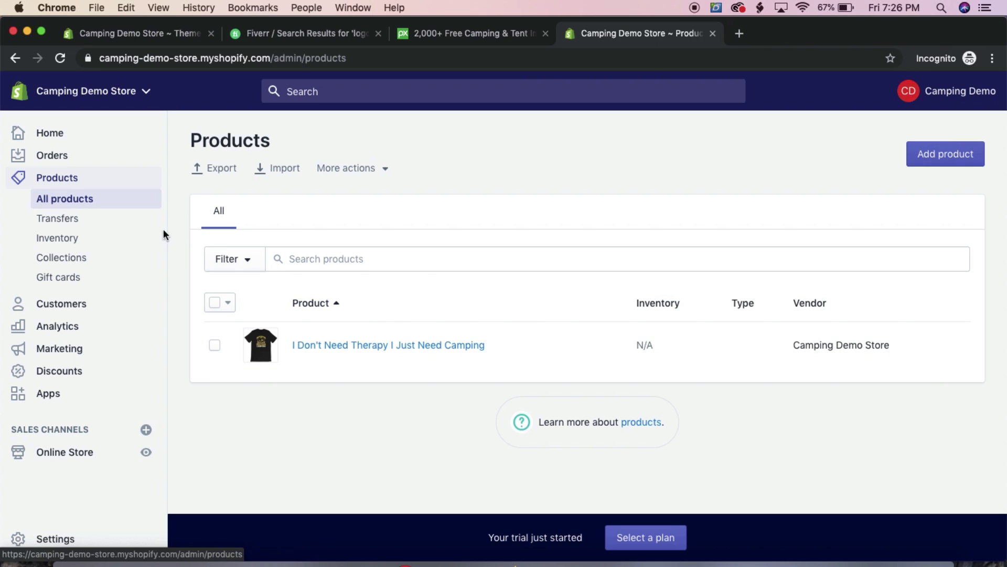
pyautogui.click(331, 343)
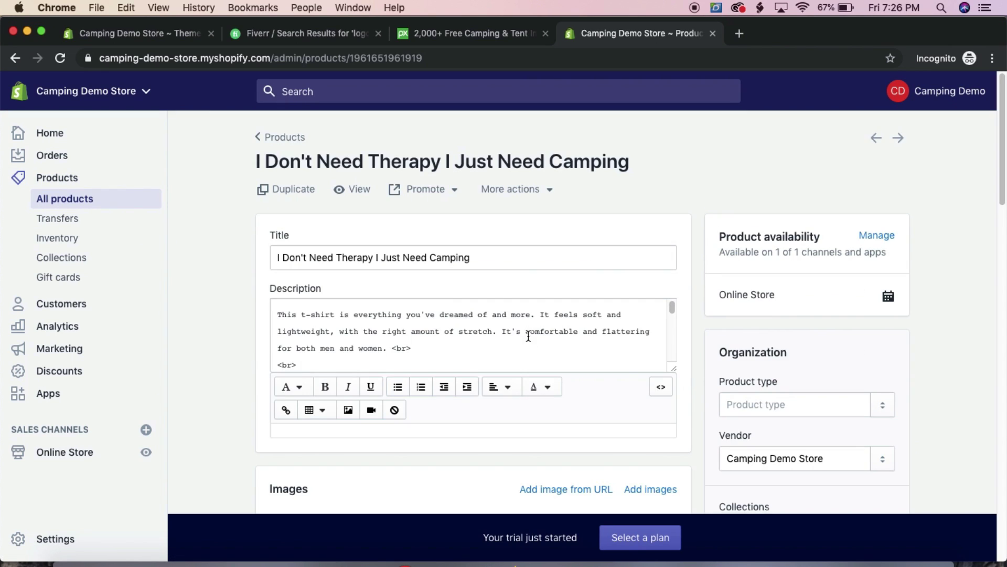
pyautogui.click(354, 190)
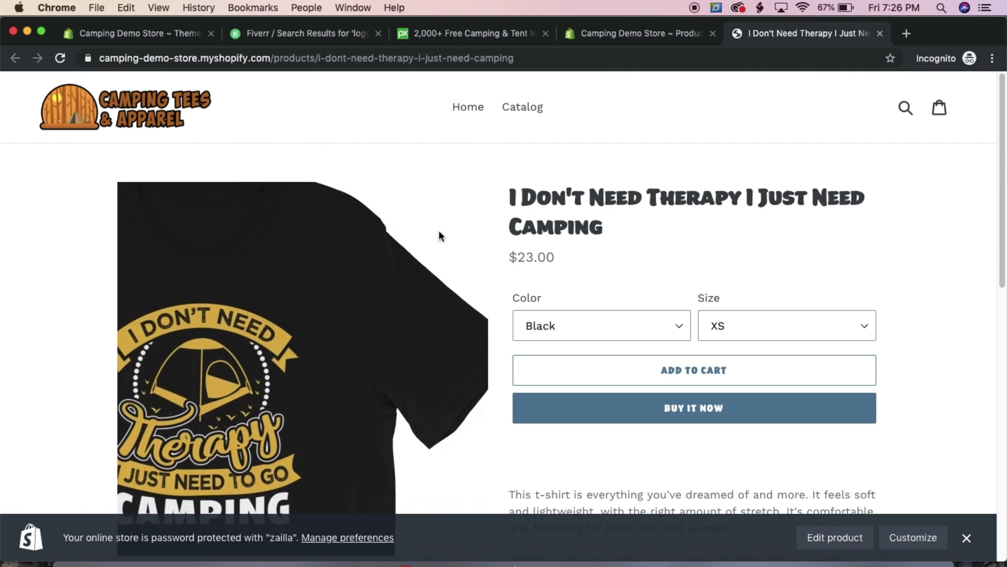
# On the $23.00 storefront page, select True Royal in size M, then switch Color to Forest
pyautogui.scroll(-5, 615, 237)
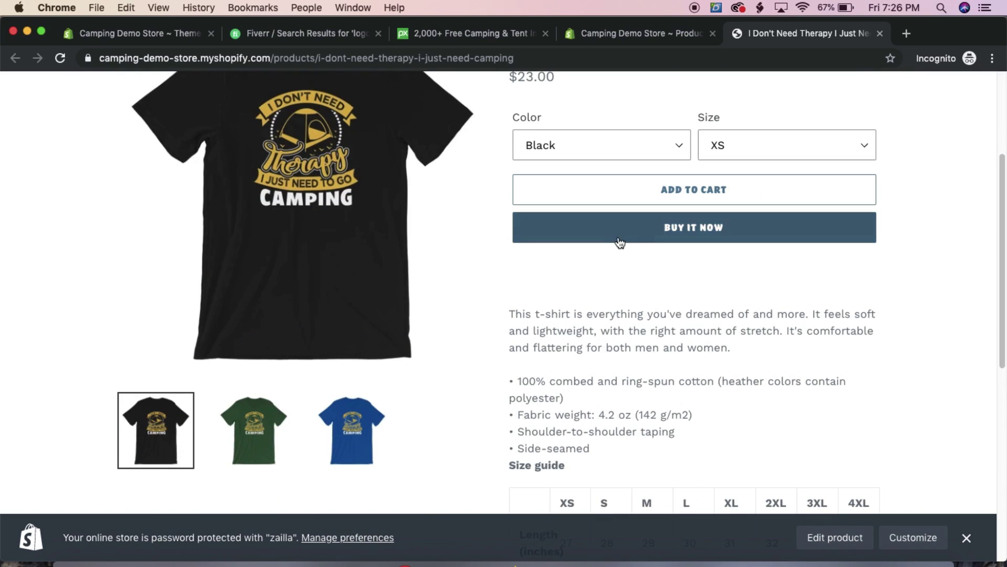
pyautogui.scroll(5, 619, 240)
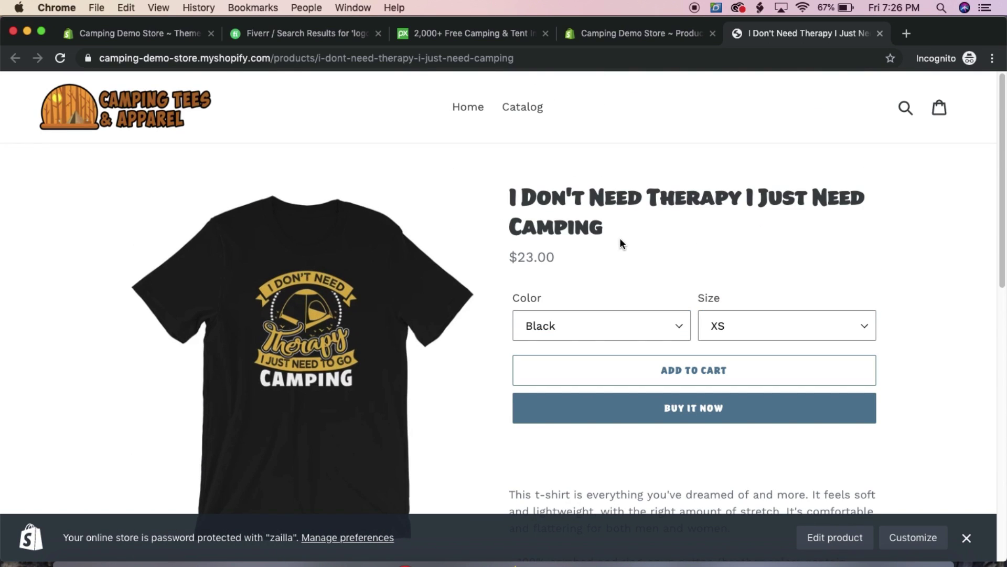
pyautogui.click(601, 322)
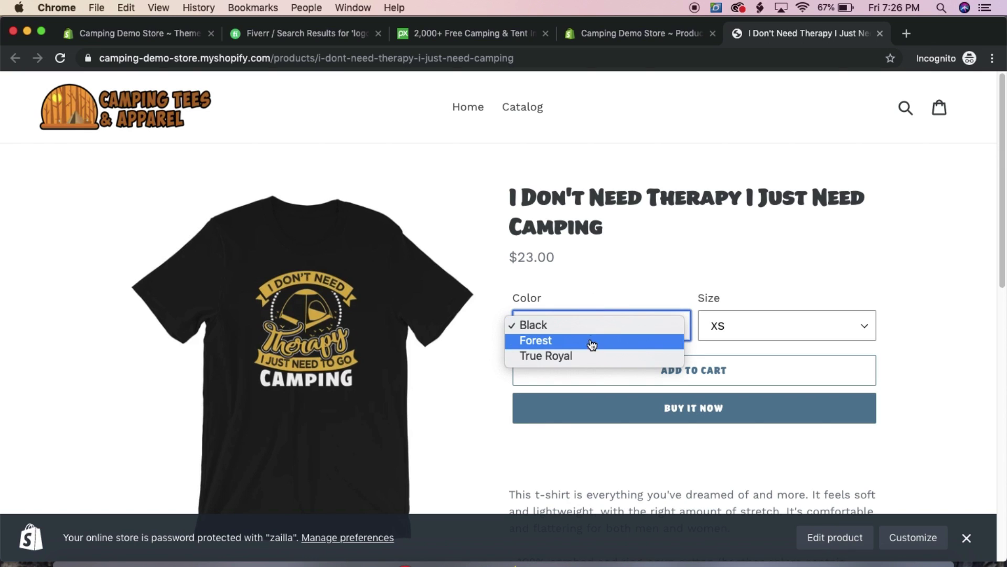
pyautogui.click(619, 353)
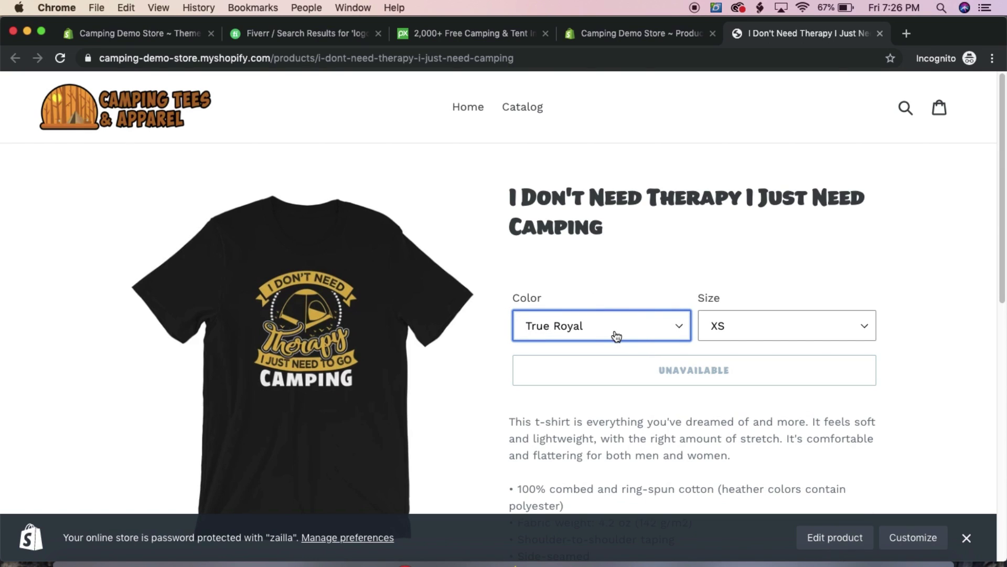
pyautogui.click(780, 332)
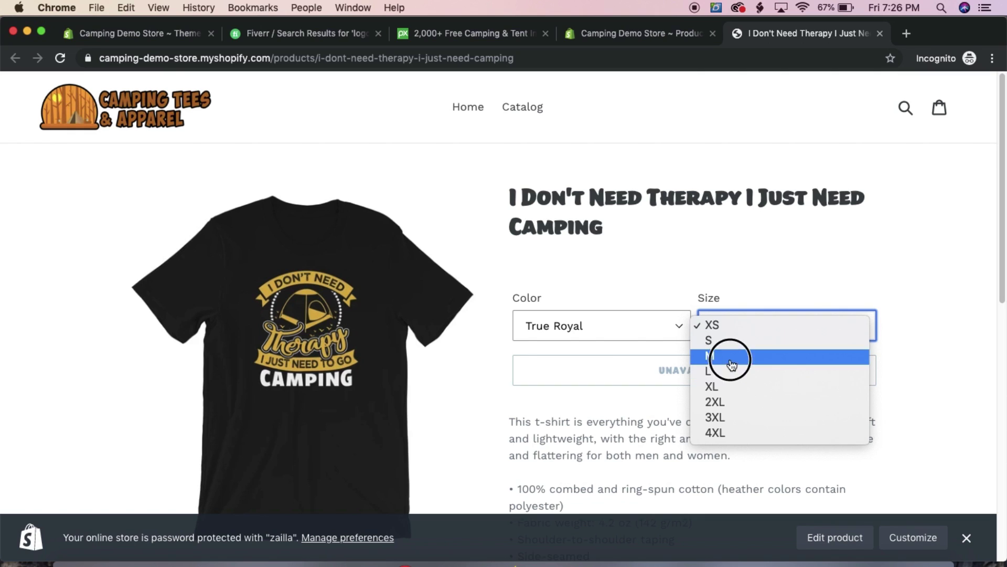
pyautogui.click(731, 357)
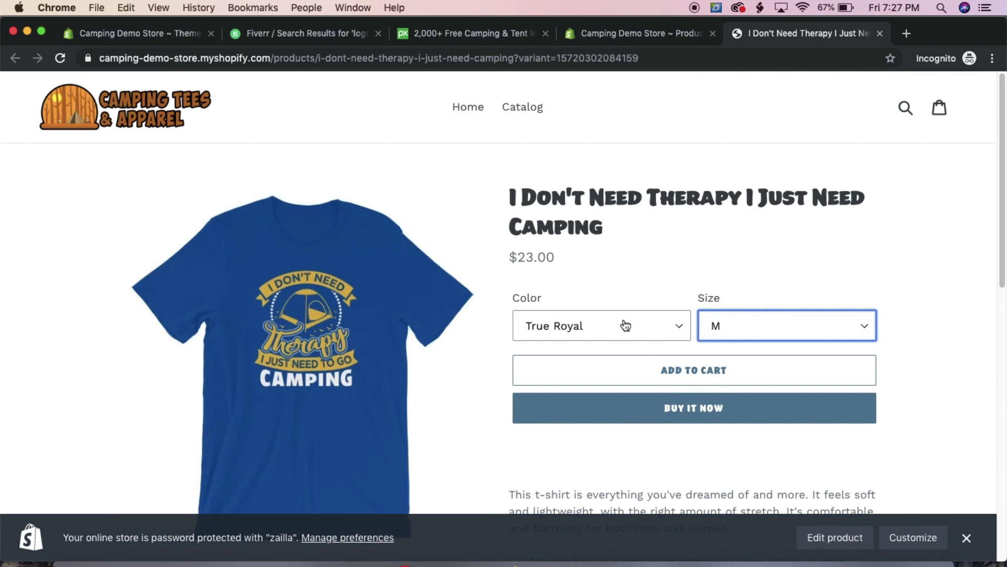
pyautogui.click(604, 327)
pyautogui.click(610, 314)
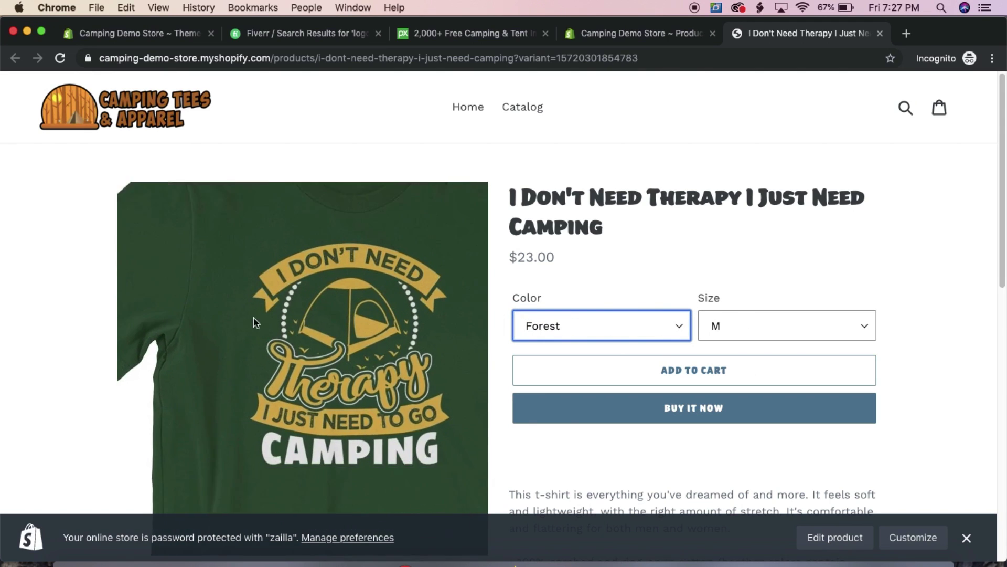
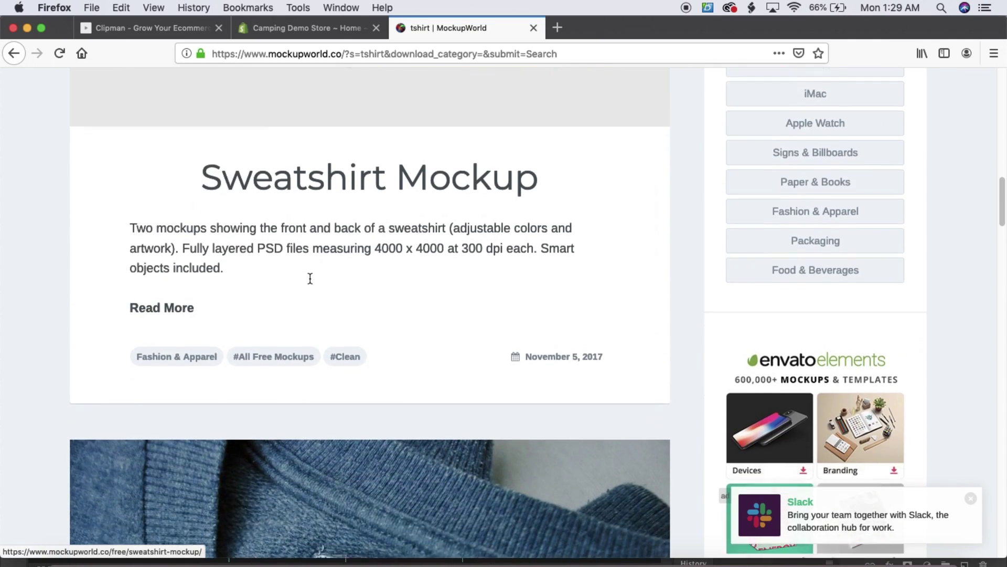
pyautogui.scroll(-20, 313, 280)
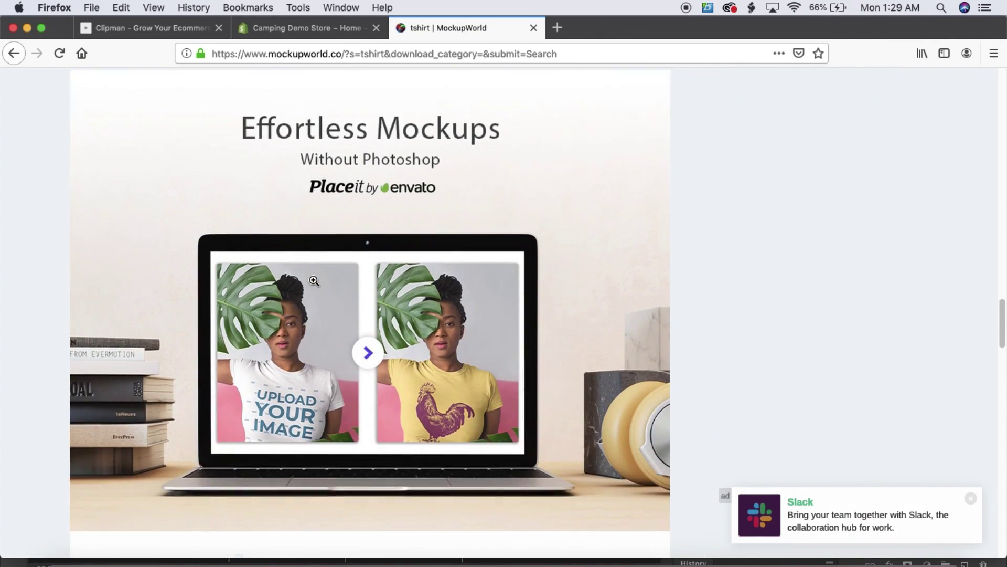
pyautogui.scroll(-5, 297, 303)
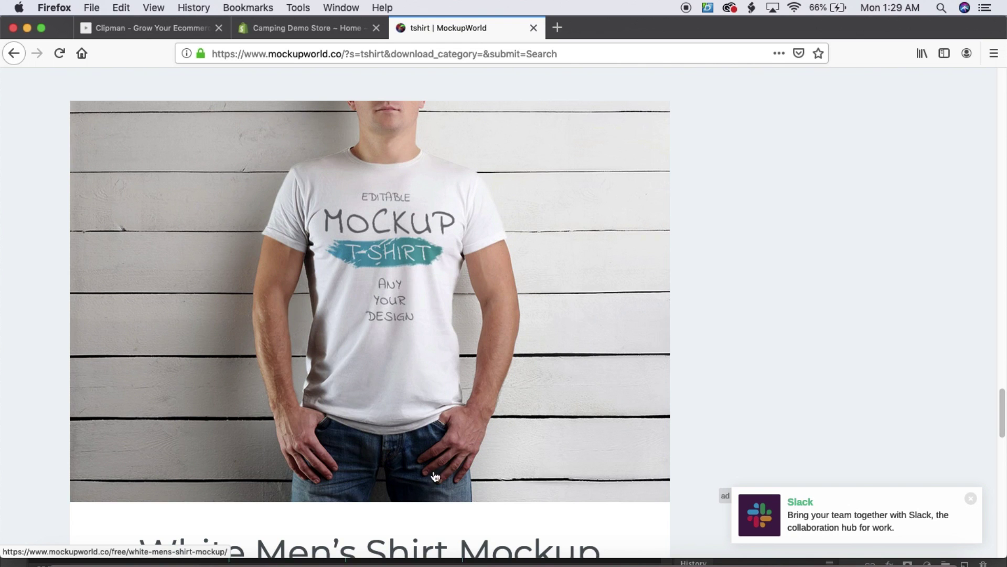
pyautogui.scroll(-20, 434, 476)
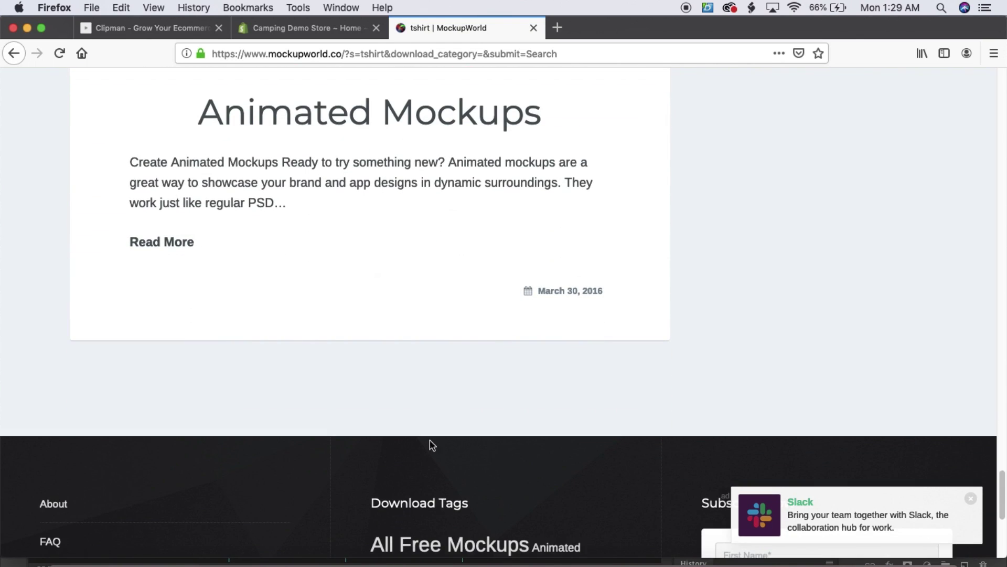
pyautogui.scroll(20, 430, 444)
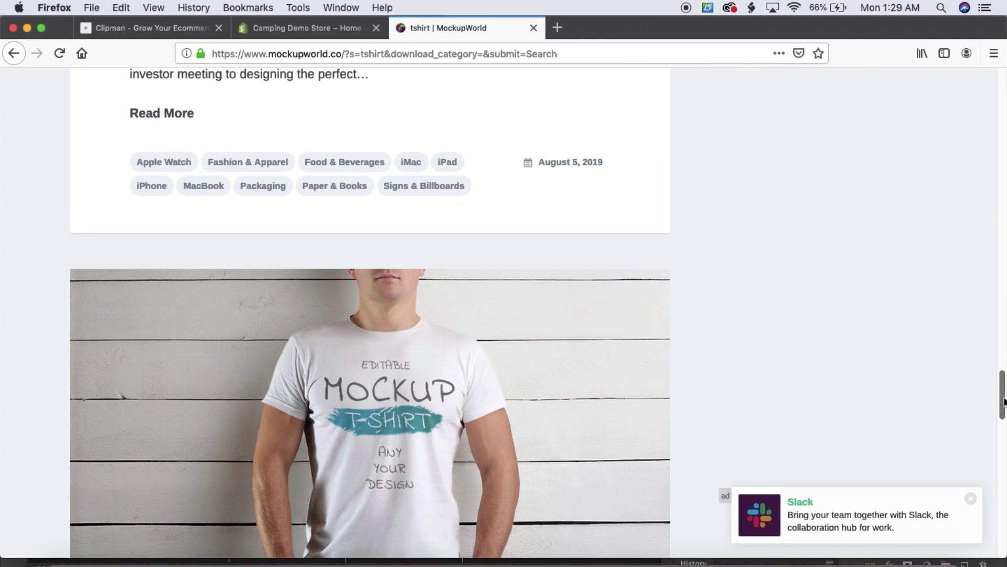
pyautogui.moveTo(1004, 401); pyautogui.dragTo(1002, 84)
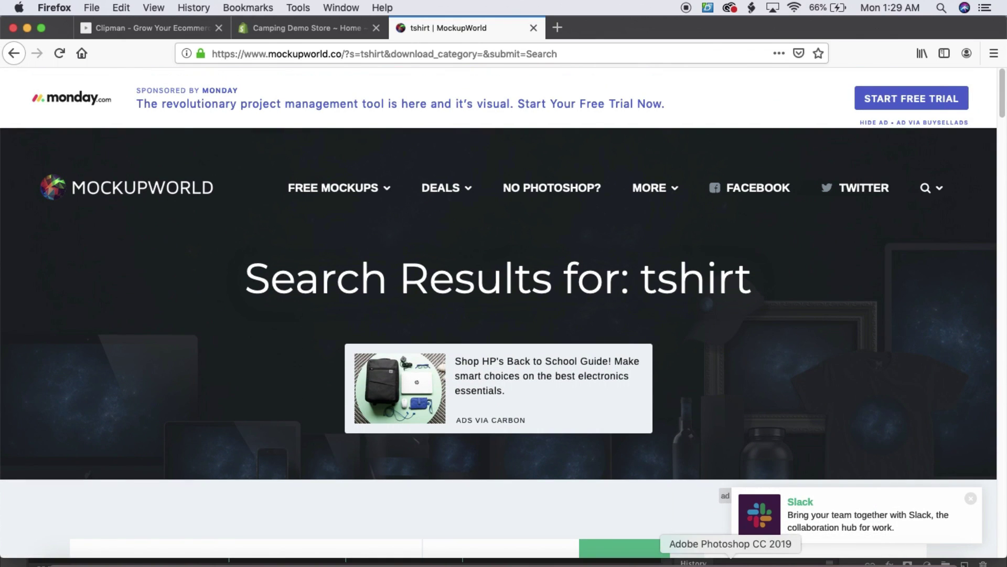
# Back in Photoshop, open the mockup's Your art smart object as the 7.psb document
pyautogui.click(731, 560)
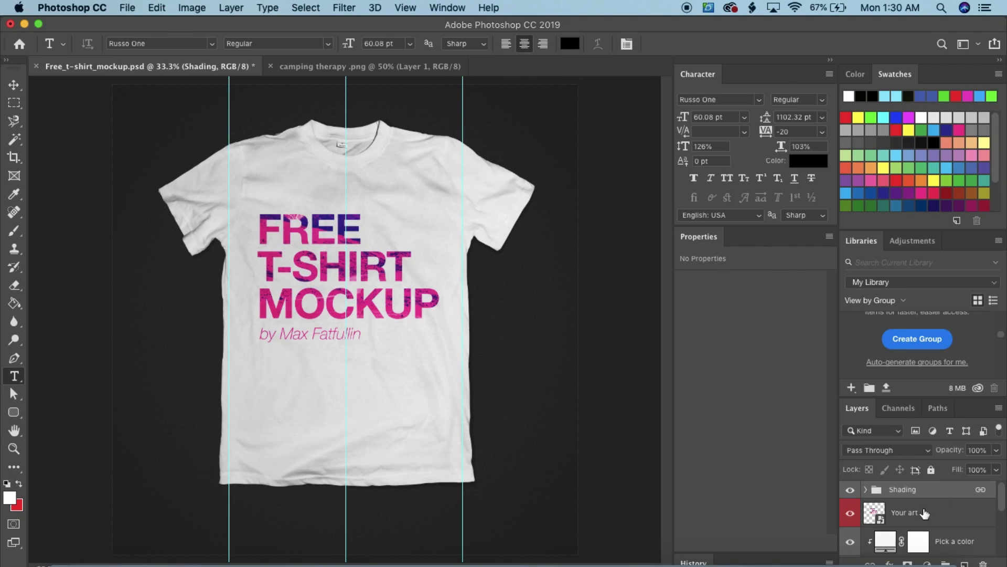
pyautogui.click(897, 519)
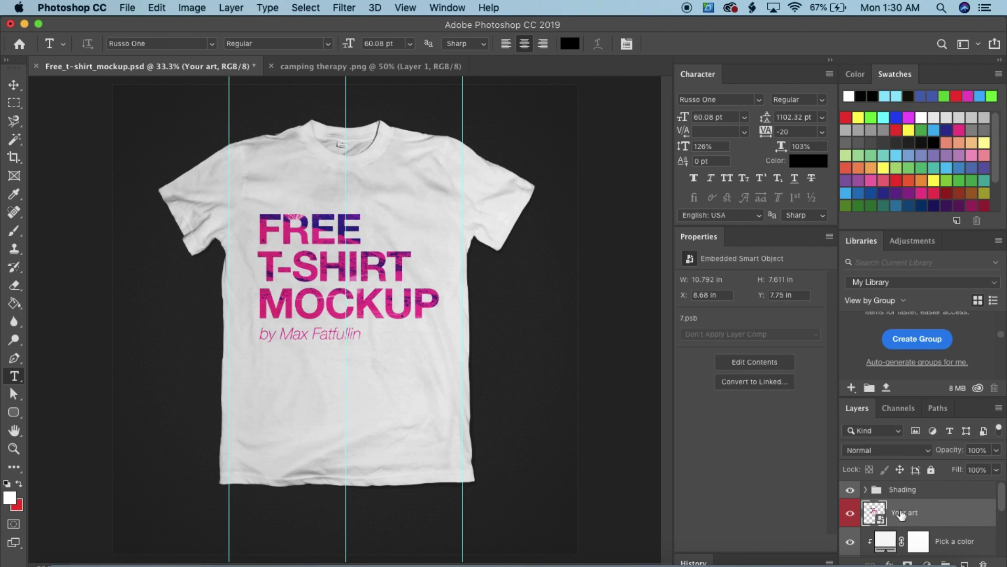
pyautogui.doubleClick(871, 512)
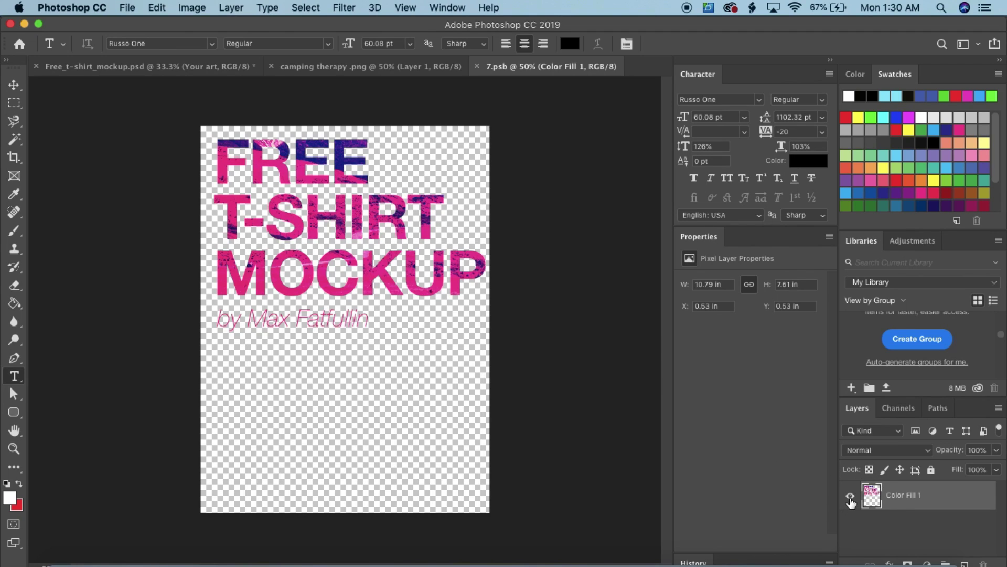
# Replace the FREE T-SHIRT MOCKUP placeholder in 7.psb with the camping therapy artwork and save it
pyautogui.click(850, 496)
pyautogui.click(380, 66)
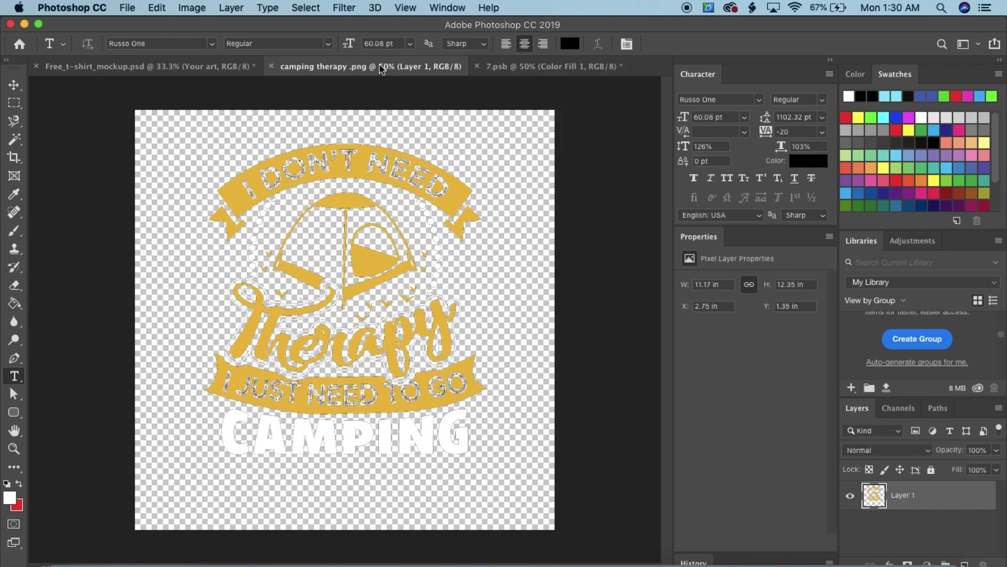
pyautogui.moveTo(362, 246); pyautogui.dragTo(336, 317)
pyautogui.moveTo(361, 363); pyautogui.dragTo(370, 332)
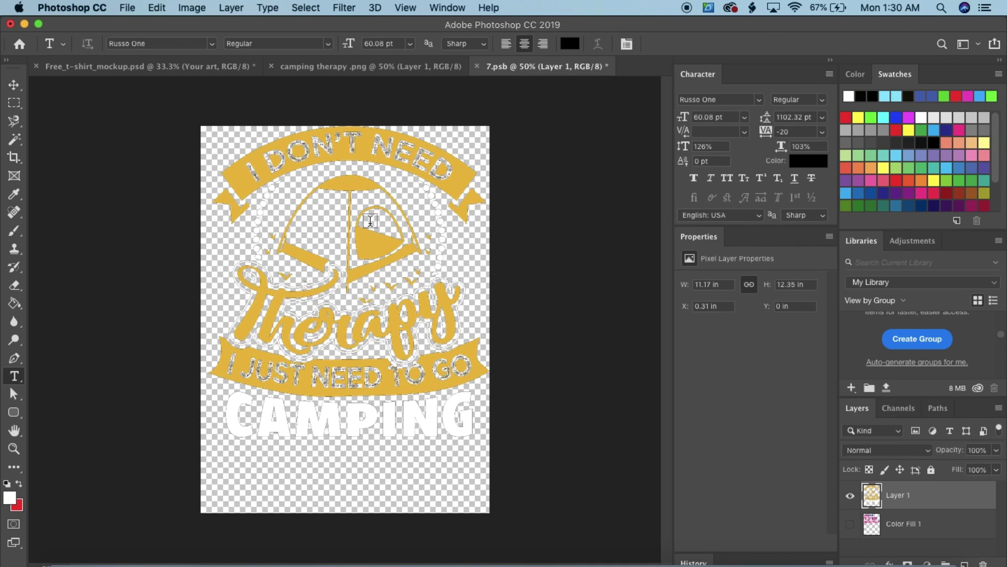
pyautogui.press('super+s')
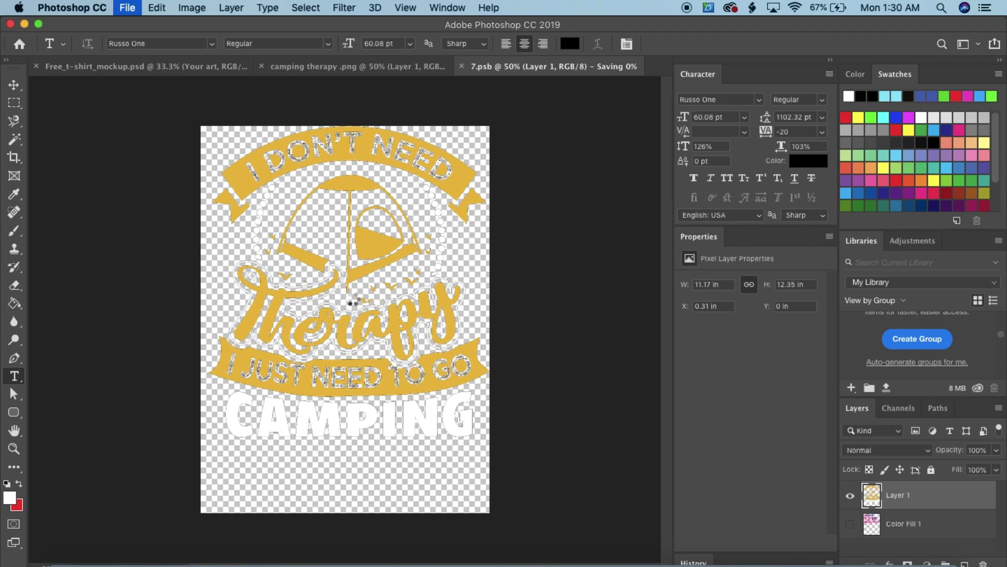
pyautogui.click(169, 72)
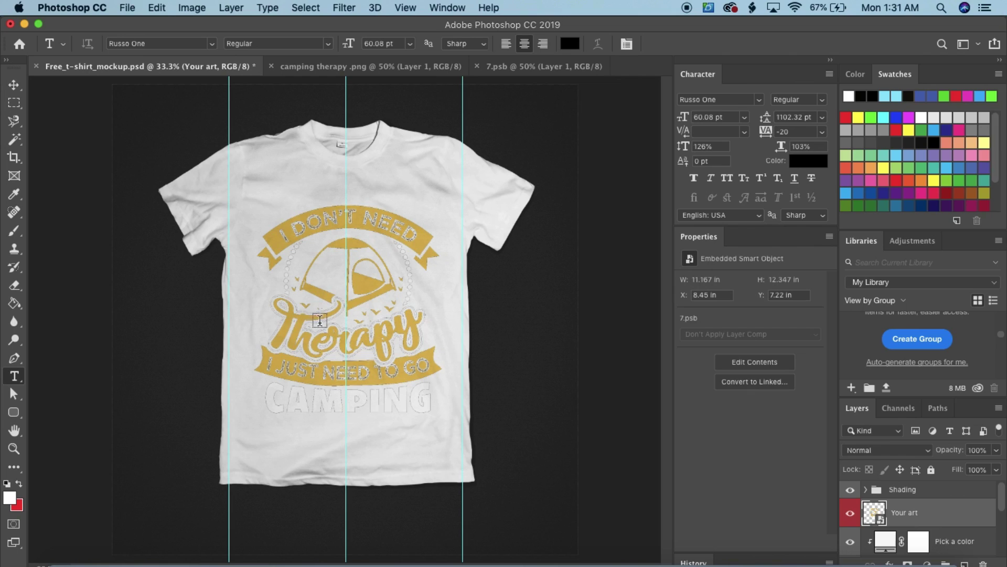
# Recolour the shirt fill to near-black grey #1e1e1e in the Color Picker
pyautogui.scroll(-2, 916, 526)
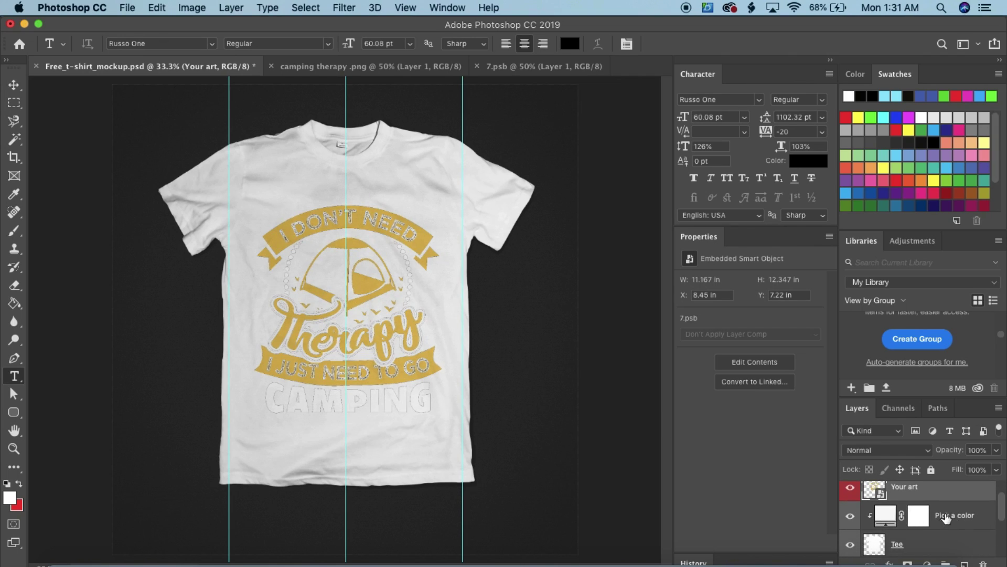
pyautogui.doubleClick(883, 517)
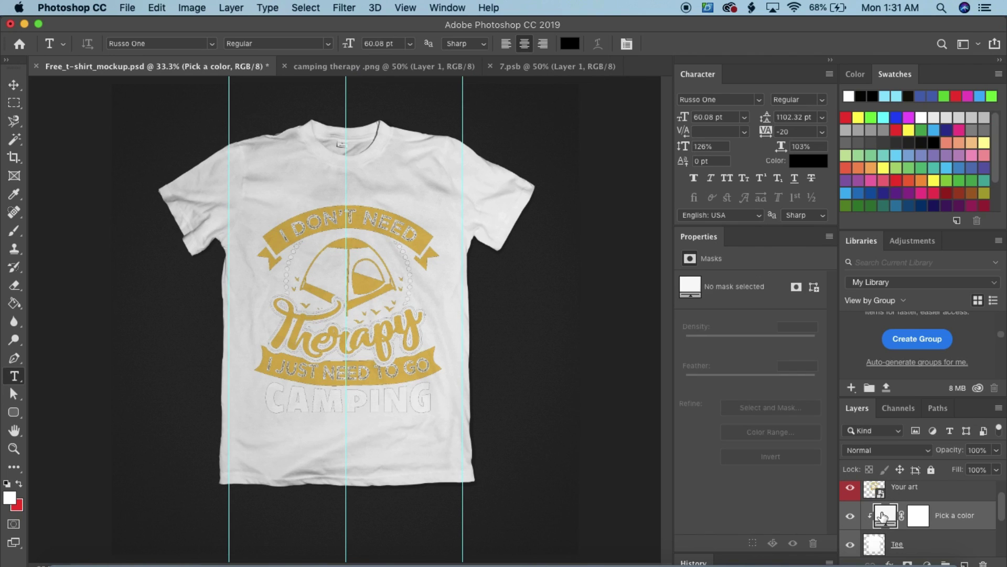
pyautogui.moveTo(646, 221)
pyautogui.mouseDown()
pyautogui.moveTo(663, 231)
pyautogui.moveTo(677, 222)
pyautogui.moveTo(682, 240)
pyautogui.moveTo(710, 197)
pyautogui.moveTo(688, 229)
pyautogui.moveTo(700, 222)
pyautogui.moveTo(710, 240)
pyautogui.mouseUp()
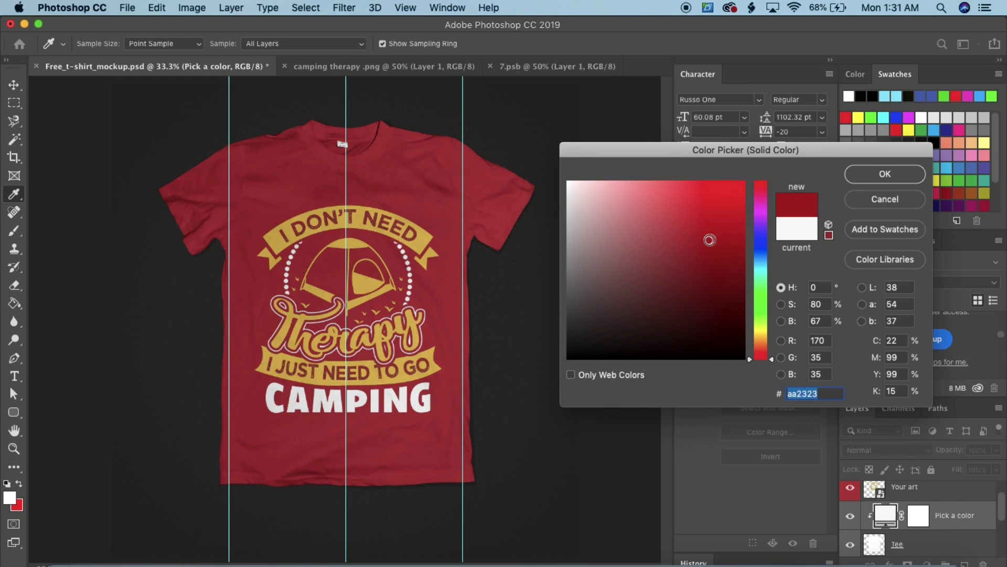
pyautogui.moveTo(670, 272)
pyautogui.mouseDown()
pyautogui.moveTo(553, 329)
pyautogui.moveTo(560, 336)
pyautogui.mouseUp()
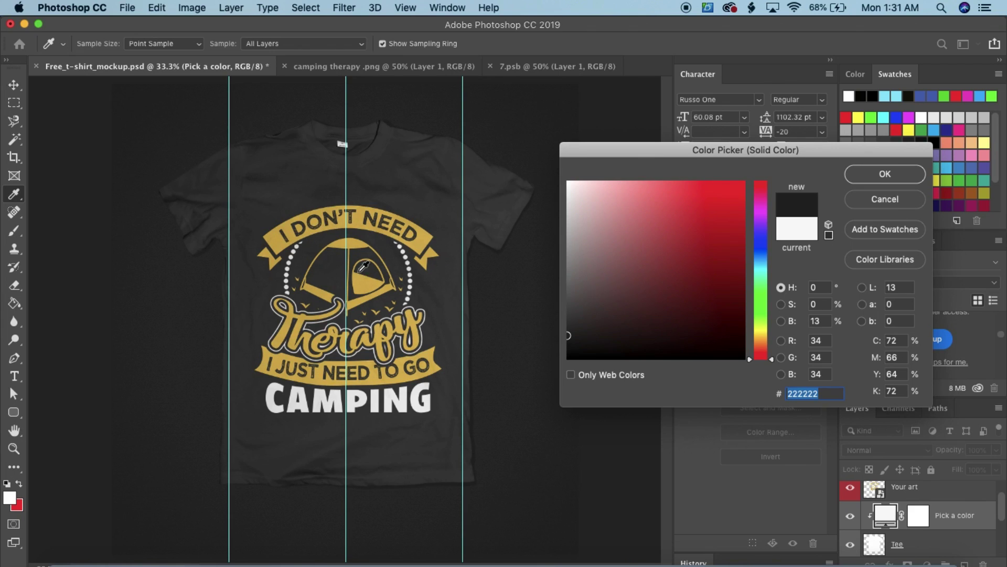
pyautogui.moveTo(623, 260)
pyautogui.mouseDown()
pyautogui.moveTo(652, 288)
pyautogui.moveTo(637, 308)
pyautogui.moveTo(565, 311)
pyautogui.mouseUp()
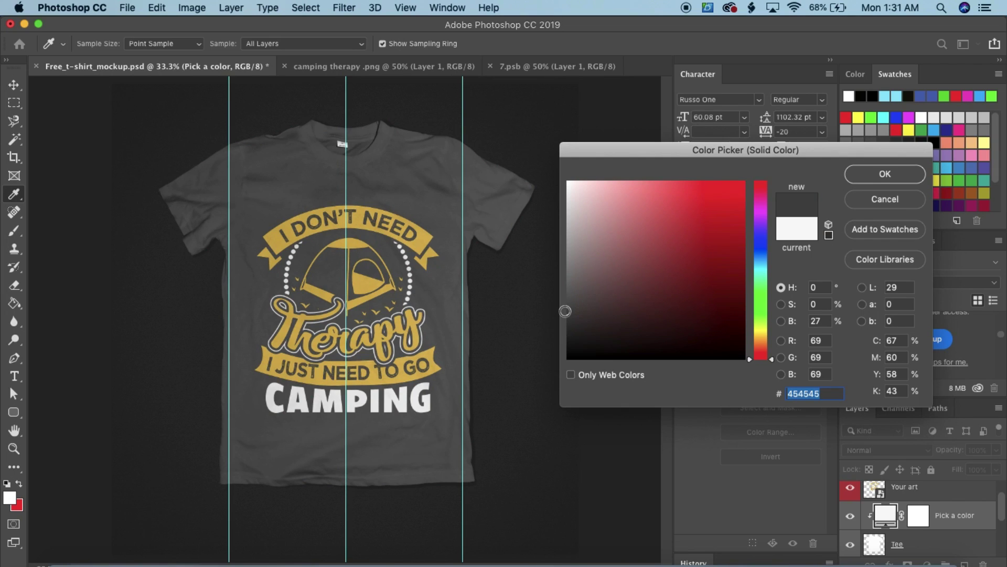
pyautogui.moveTo(572, 309); pyautogui.dragTo(561, 337)
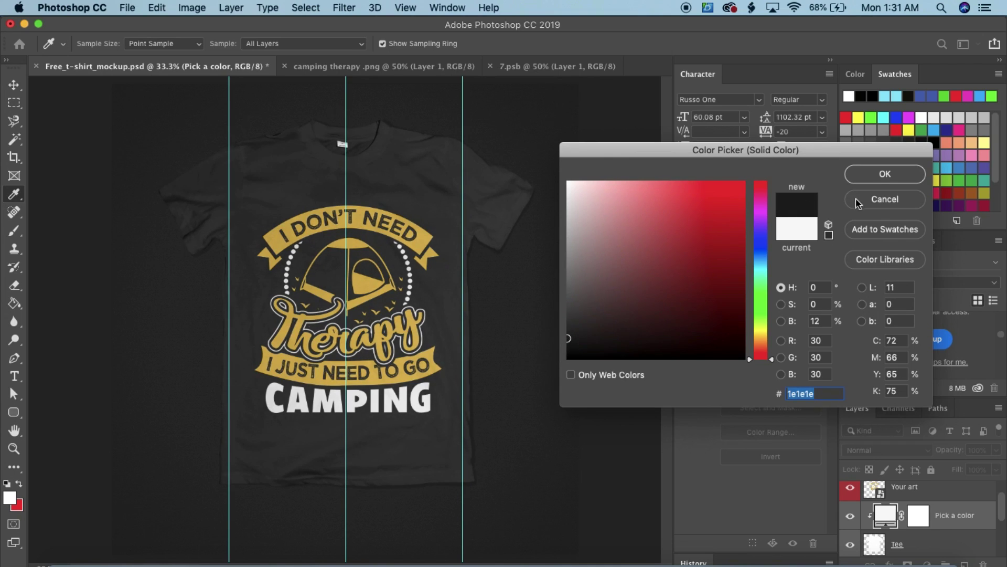
pyautogui.click(874, 174)
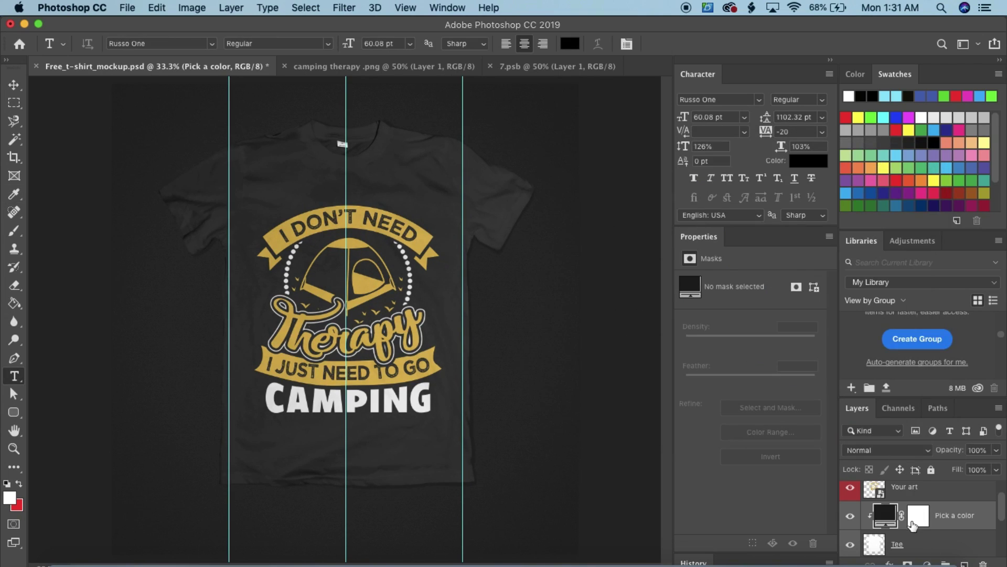
# Hide the dark Background layer so the shirt sits on transparency, then start a new document
pyautogui.scroll(-3, 913, 524)
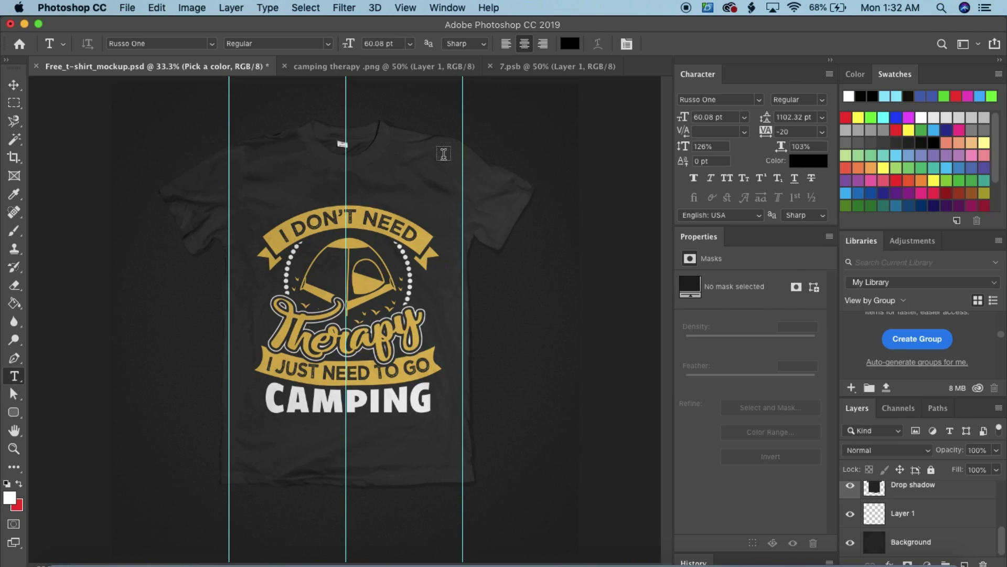
pyautogui.click(851, 543)
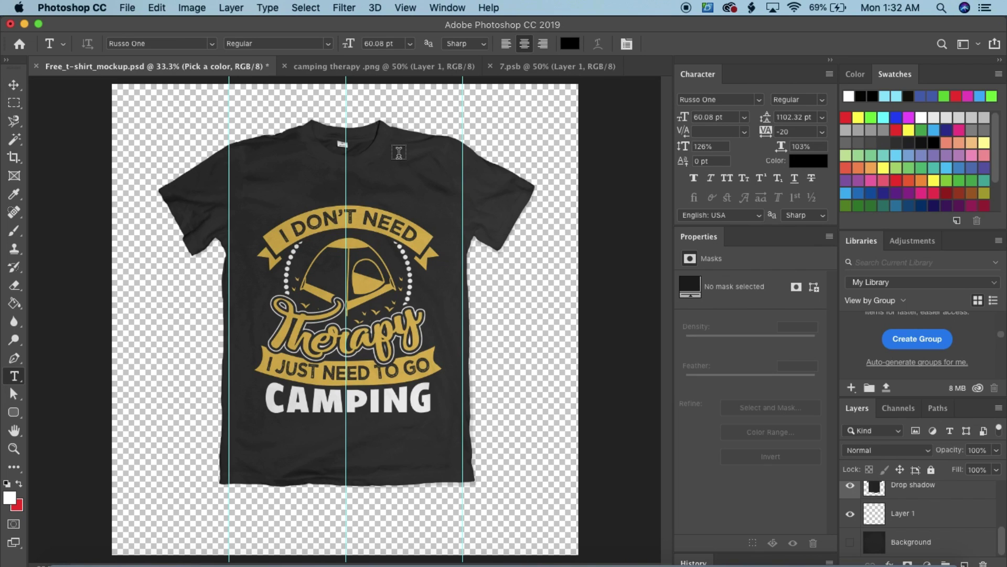
pyautogui.press('super+n')
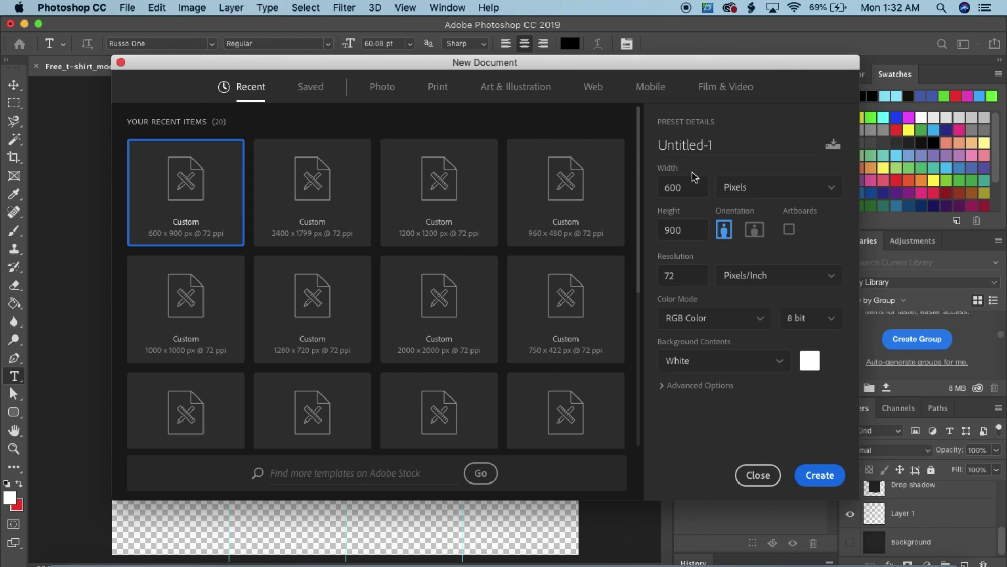
# Create a 1200 x 1200 px document and close the 7.psb and camping therapy files
pyautogui.click(437, 242)
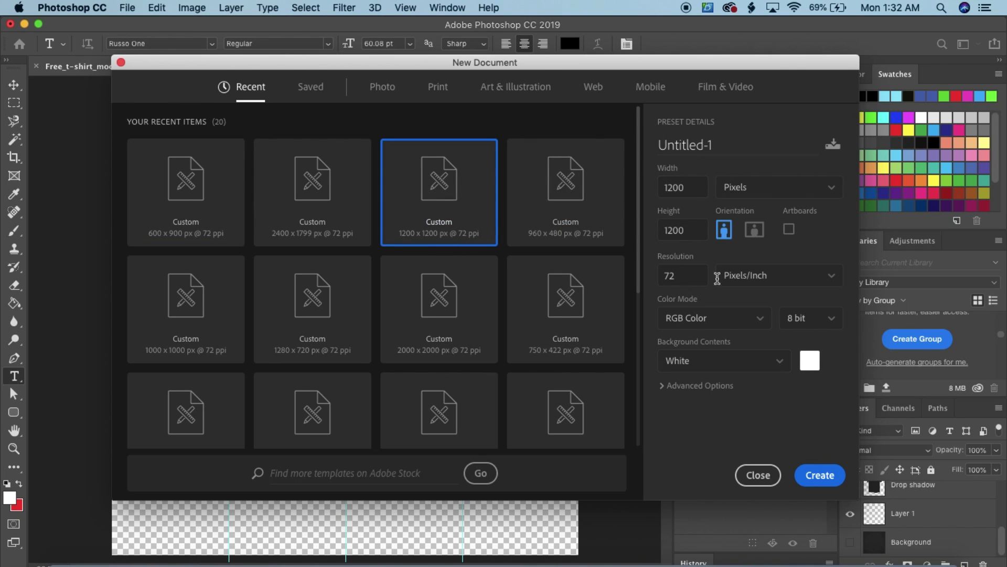
pyautogui.click(820, 475)
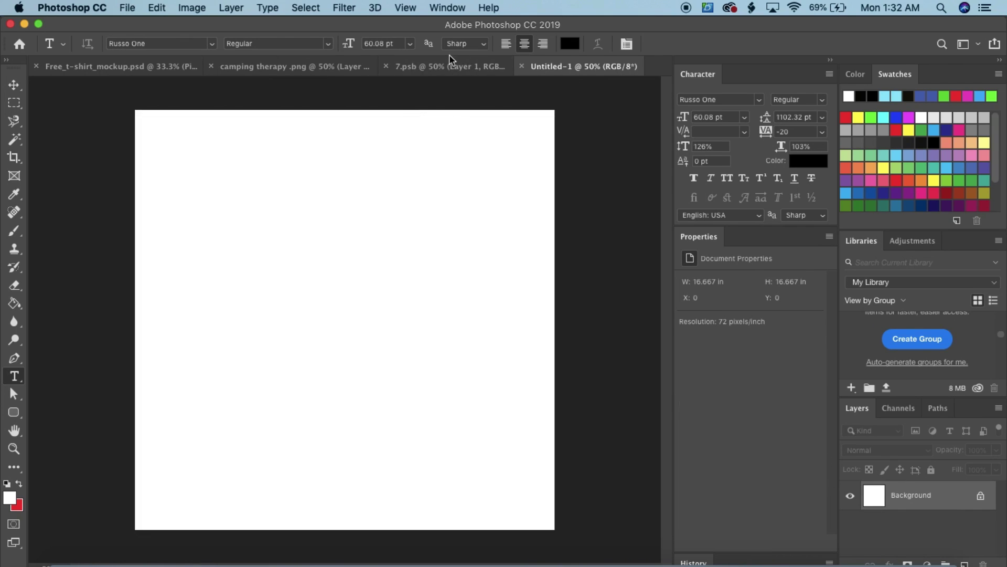
pyautogui.click(419, 66)
pyautogui.click(386, 67)
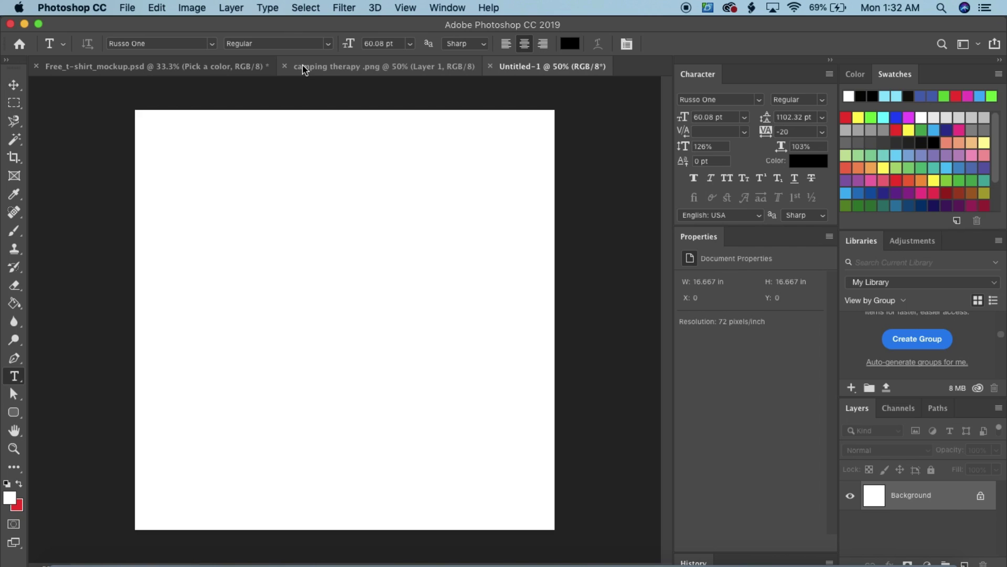
pyautogui.click(285, 67)
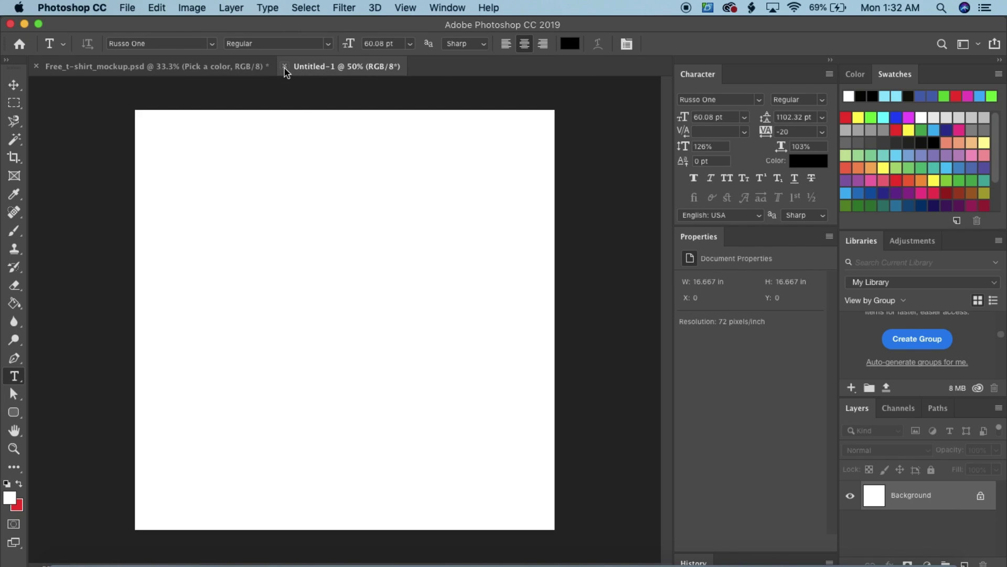
pyautogui.click(254, 68)
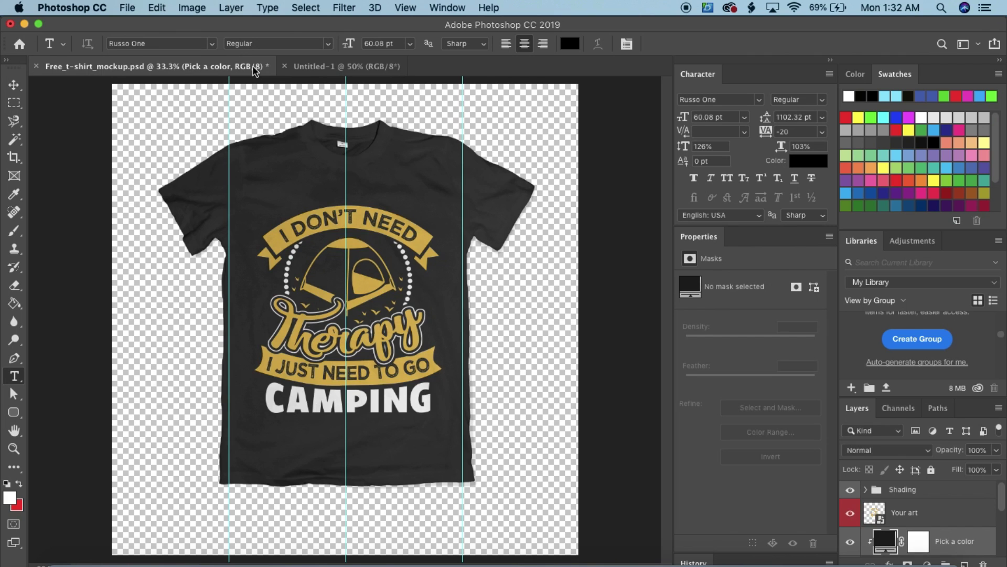
# Merge the mockup's Your art, Shading, Layer 1 and Drop shadow layers and drag the result into Untitled-1
pyautogui.click(959, 519)
pyautogui.click(927, 492)
pyautogui.scroll(-3, 937, 503)
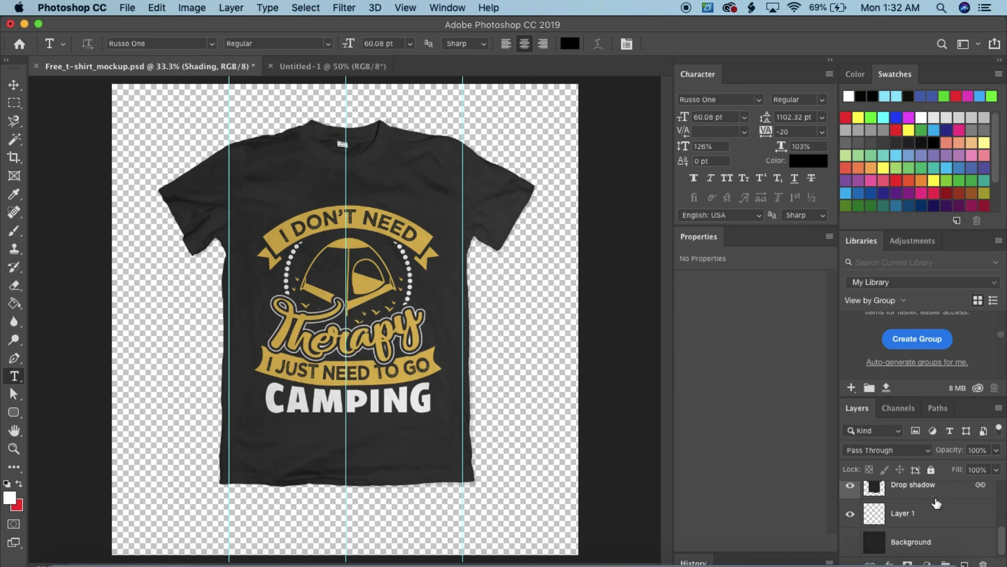
pyautogui.keyDown('shift'); pyautogui.click(934, 519); pyautogui.keyUp('shift')
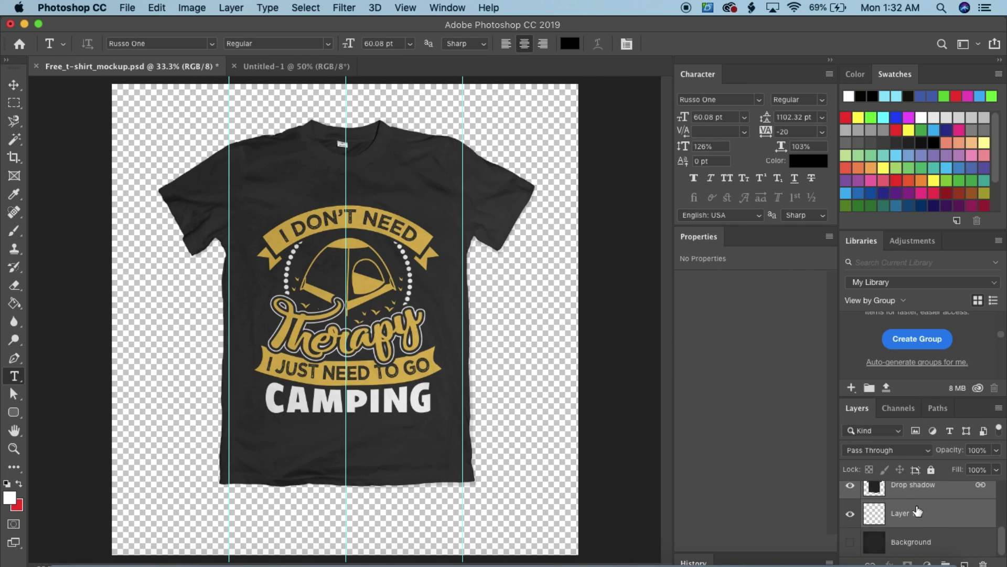
pyautogui.rightClick(916, 508)
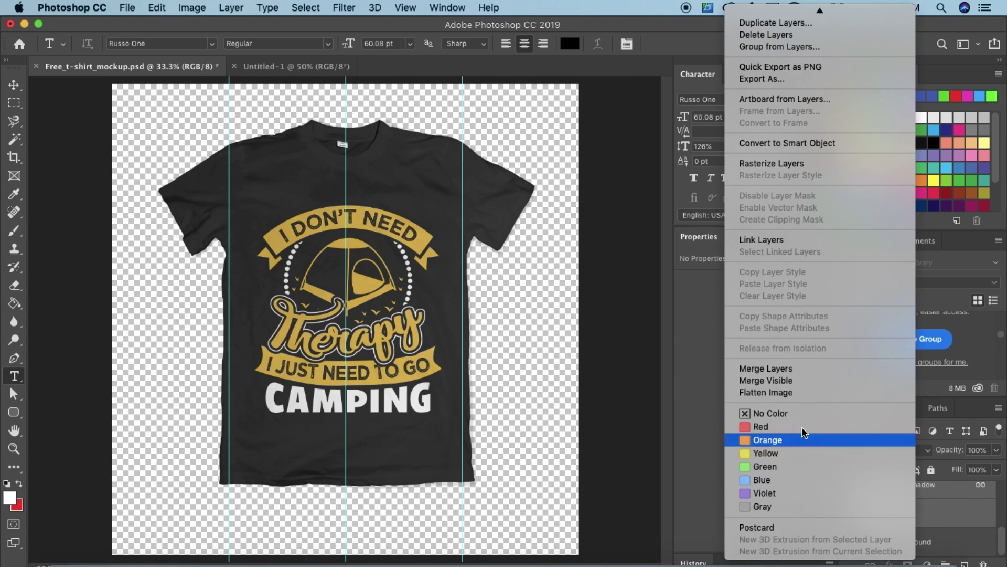
pyautogui.click(792, 368)
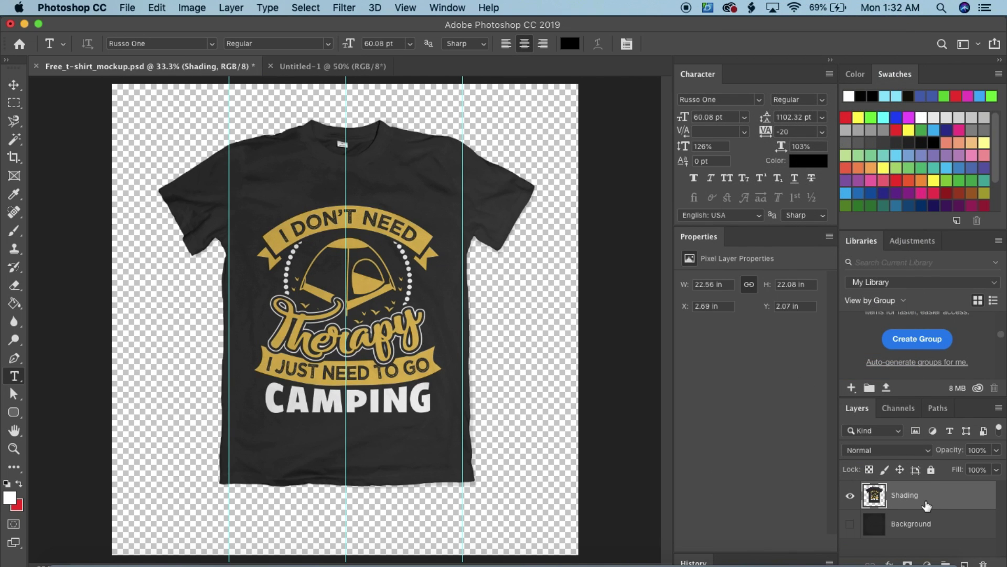
pyautogui.moveTo(361, 245)
pyautogui.mouseDown()
pyautogui.moveTo(393, 272)
pyautogui.moveTo(372, 266)
pyautogui.moveTo(374, 84)
pyautogui.moveTo(330, 63)
pyautogui.moveTo(366, 314)
pyautogui.mouseUp()
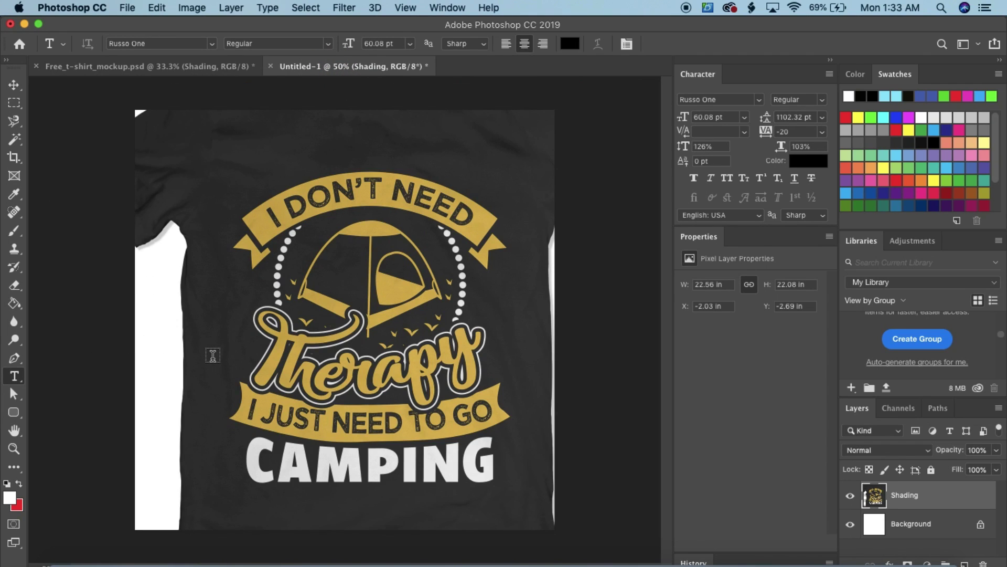
# Scale the Shading shirt to about 69% and centre it at X 600 px on the Untitled-1 canvas
pyautogui.press('super+minus')
pyautogui.press('super+minus')
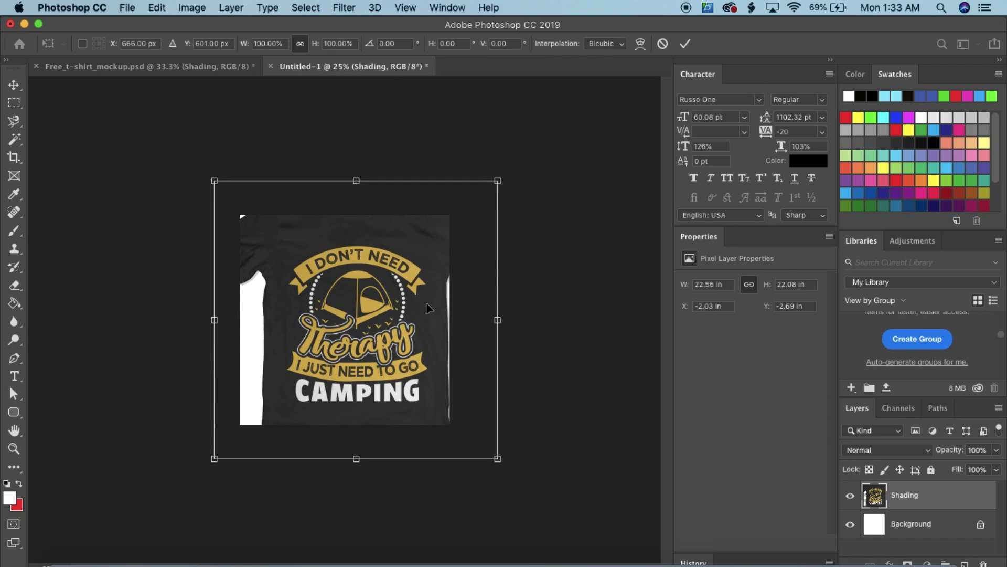
pyautogui.moveTo(498, 181); pyautogui.dragTo(453, 224)
pyautogui.moveTo(407, 277); pyautogui.dragTo(398, 275)
pyautogui.press('super+equal')
pyautogui.press('super+equal')
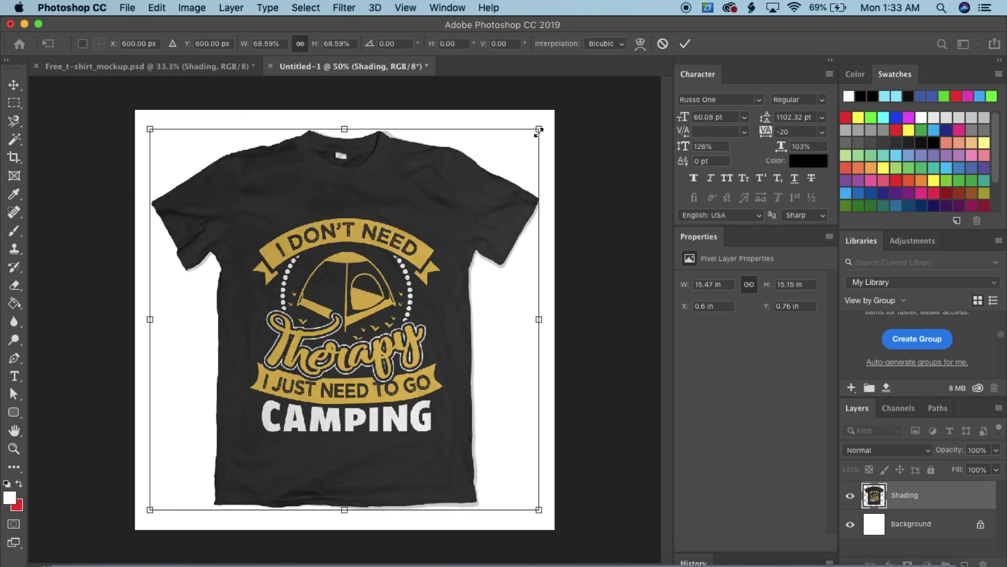
pyautogui.click(540, 130)
pyautogui.moveTo(540, 130); pyautogui.dragTo(564, 151)
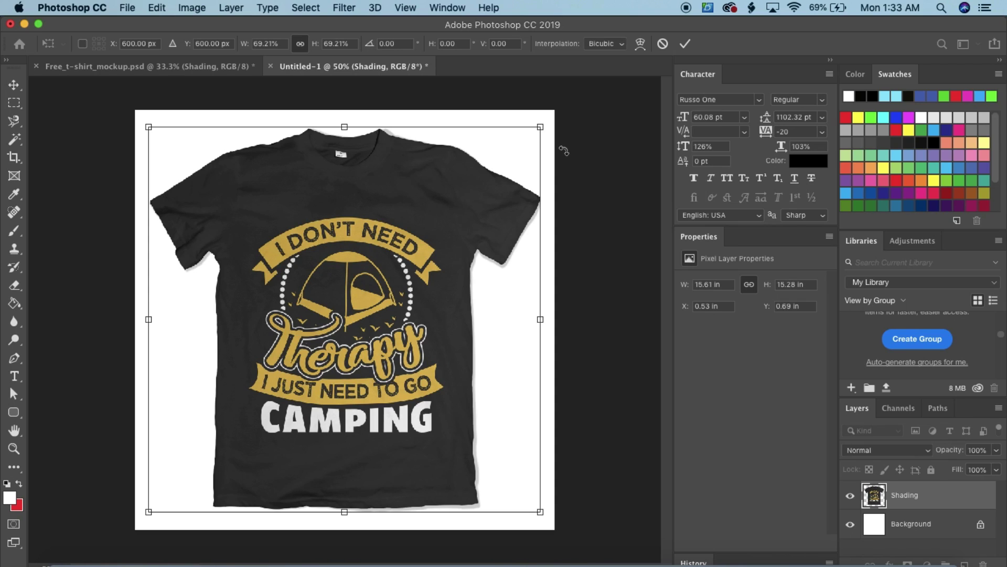
pyautogui.press('Return')
pyautogui.press('t')
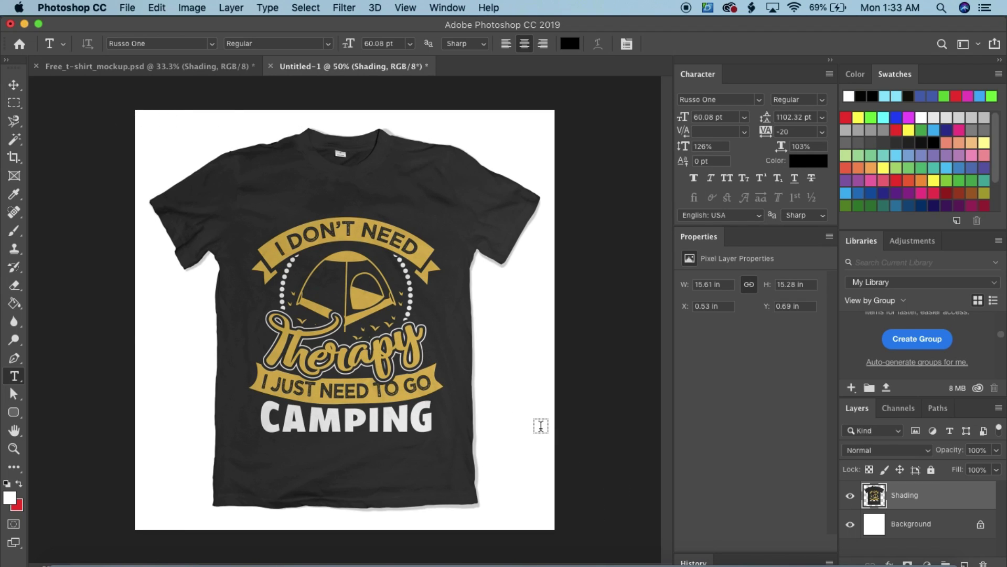
# Draw a red rectangle covering the whole Untitled-1 canvas with the Rectangle Tool
pyautogui.click(13, 413)
pyautogui.moveTo(13, 415); pyautogui.dragTo(62, 409)
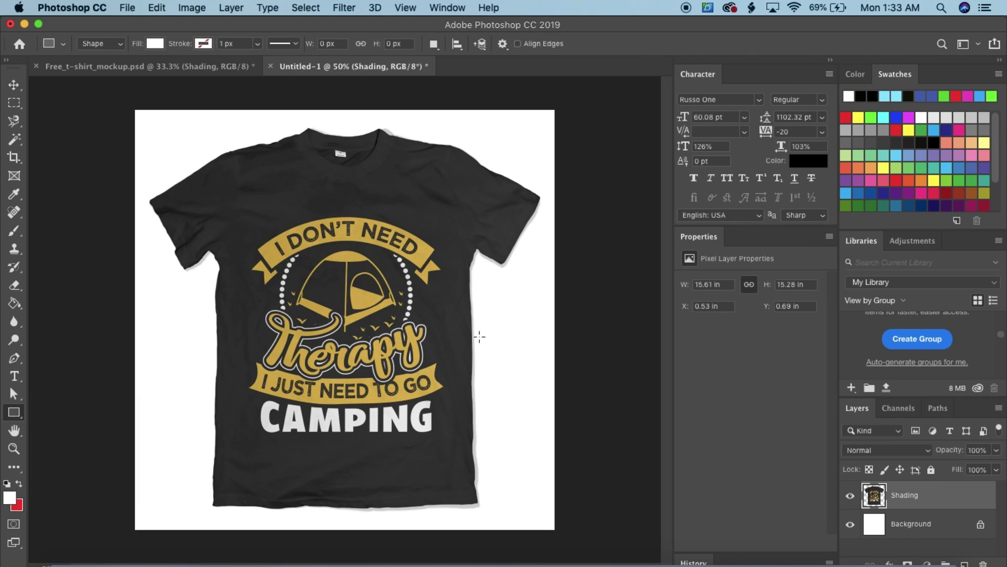
pyautogui.click(855, 74)
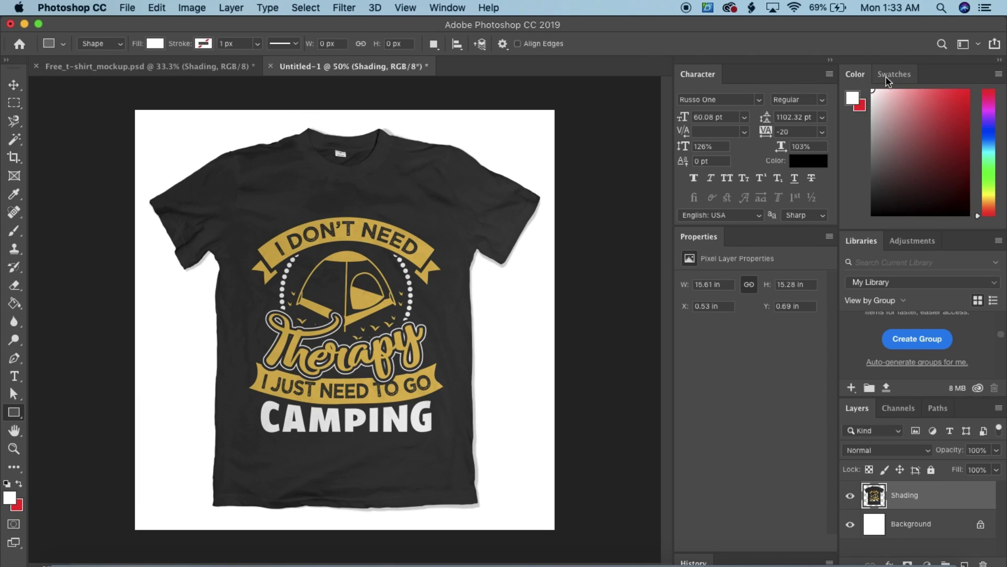
pyautogui.click(895, 74)
pyautogui.click(846, 116)
pyautogui.click(854, 75)
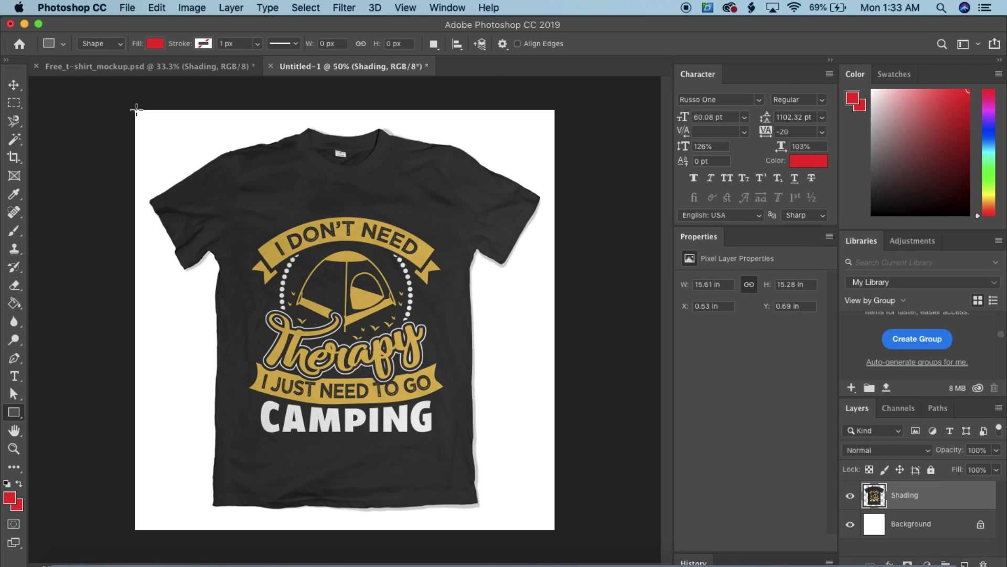
pyautogui.moveTo(136, 109); pyautogui.dragTo(555, 530)
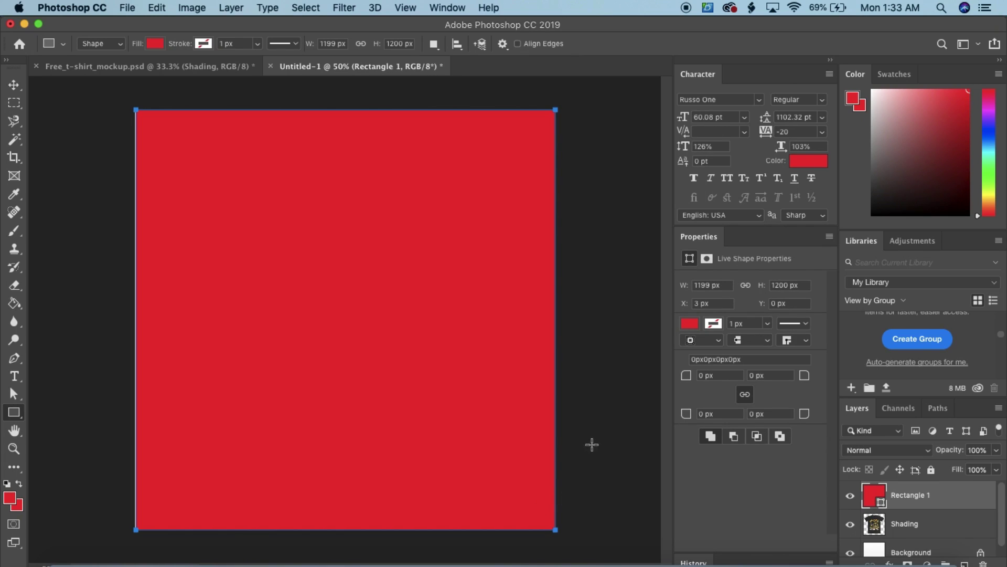
# Give the rectangle no fill and a red 16 px stroke, and stretch it to the canvas edges
pyautogui.click(693, 324)
pyautogui.click(698, 350)
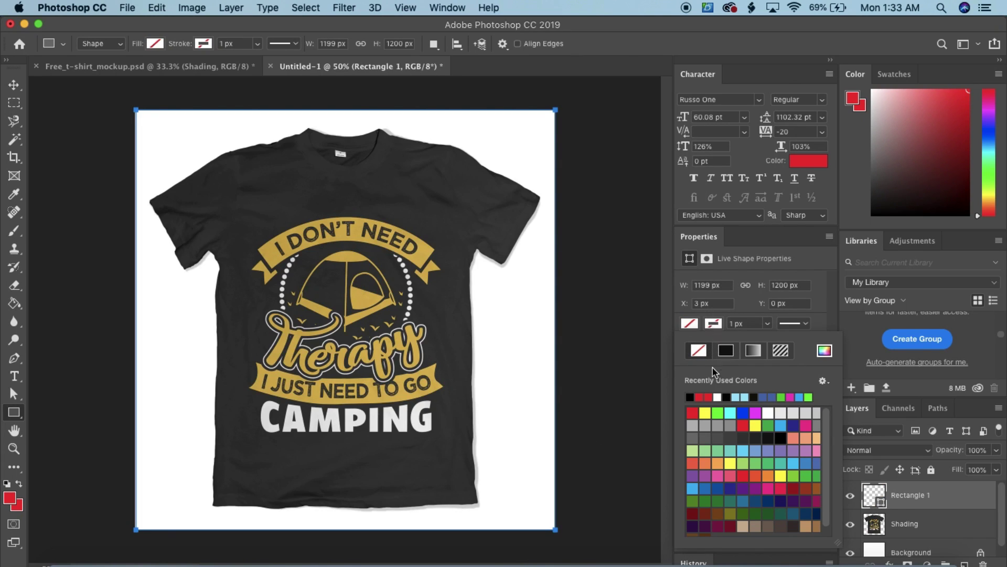
pyautogui.click(702, 398)
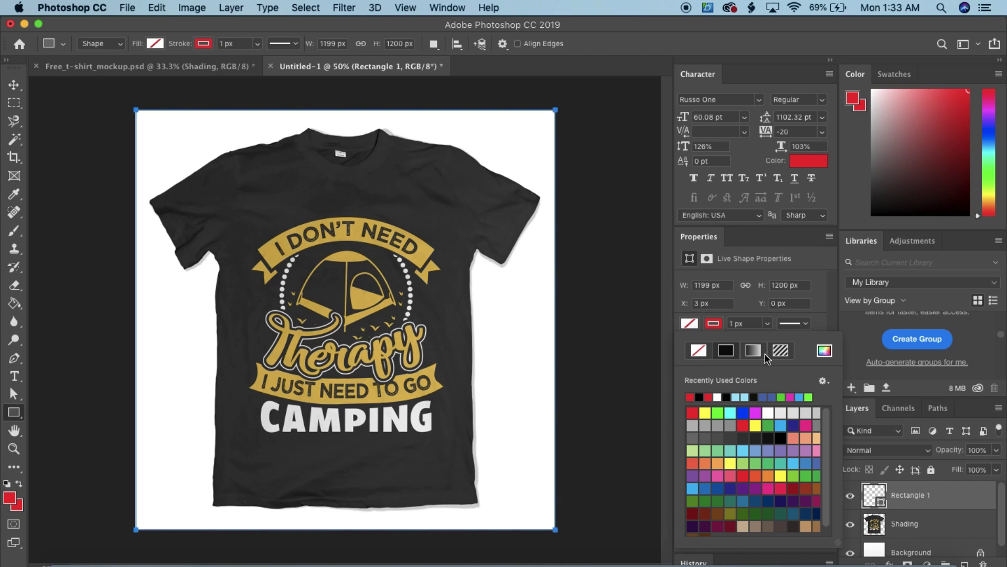
pyautogui.click(769, 323)
pyautogui.moveTo(768, 341); pyautogui.dragTo(783, 343)
pyautogui.press('super+t')
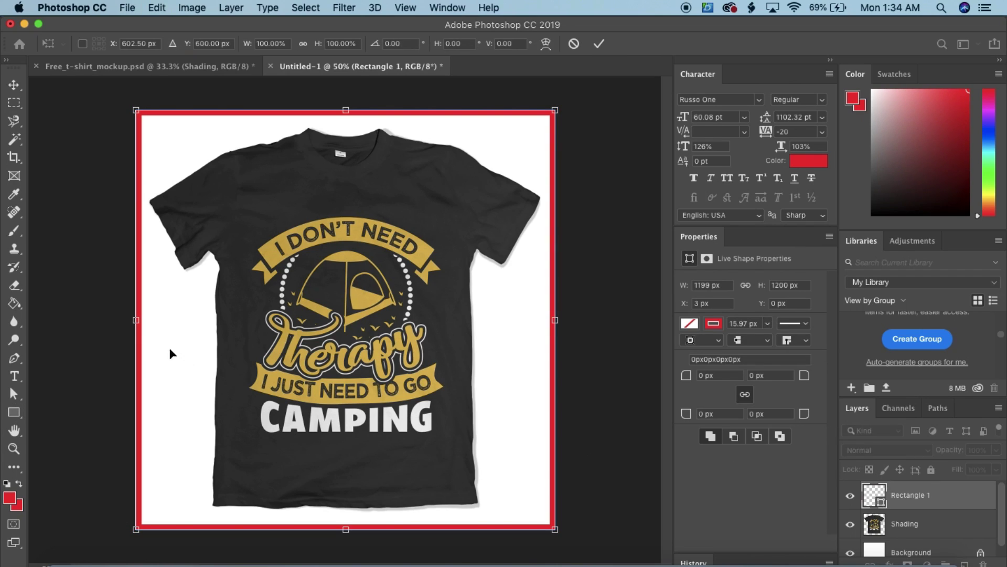
pyautogui.moveTo(135, 320); pyautogui.dragTo(135, 320)
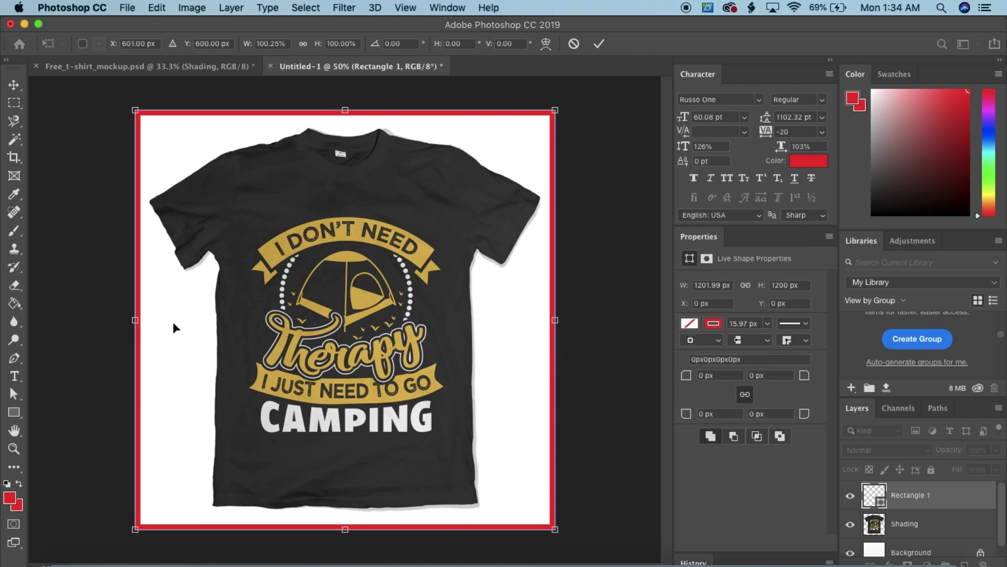
pyautogui.press('Return')
pyautogui.click(940, 527)
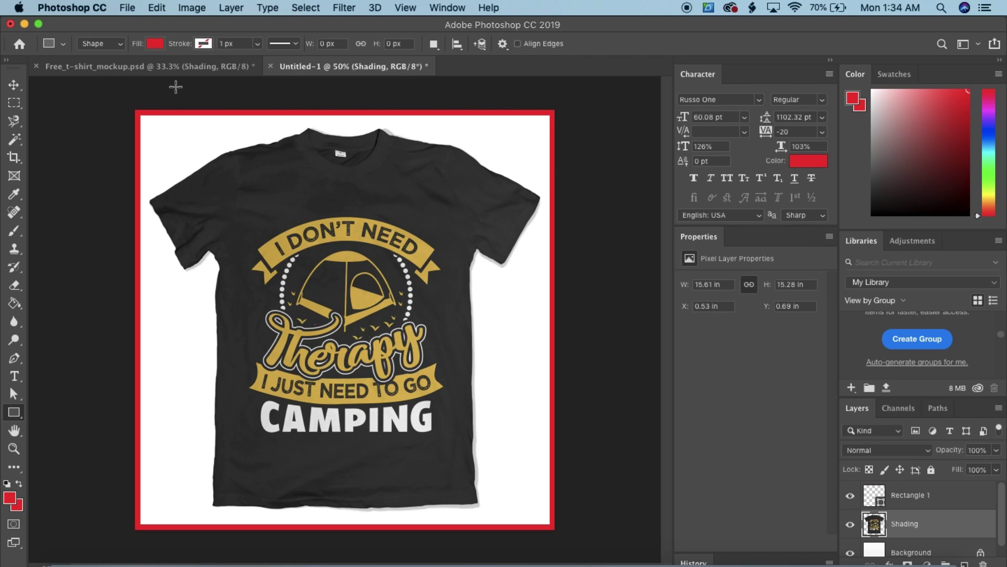
pyautogui.press('super+Tab')
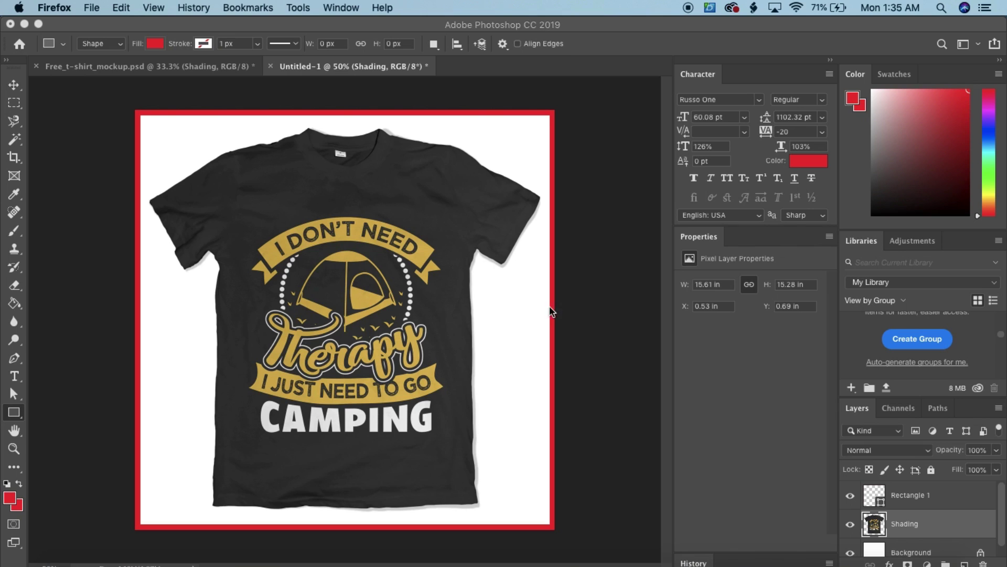
# In Firefox, open Clipman's Got Shopify store? install prompt, then go to the Camping Demo Store admin
pyautogui.click(452, 560)
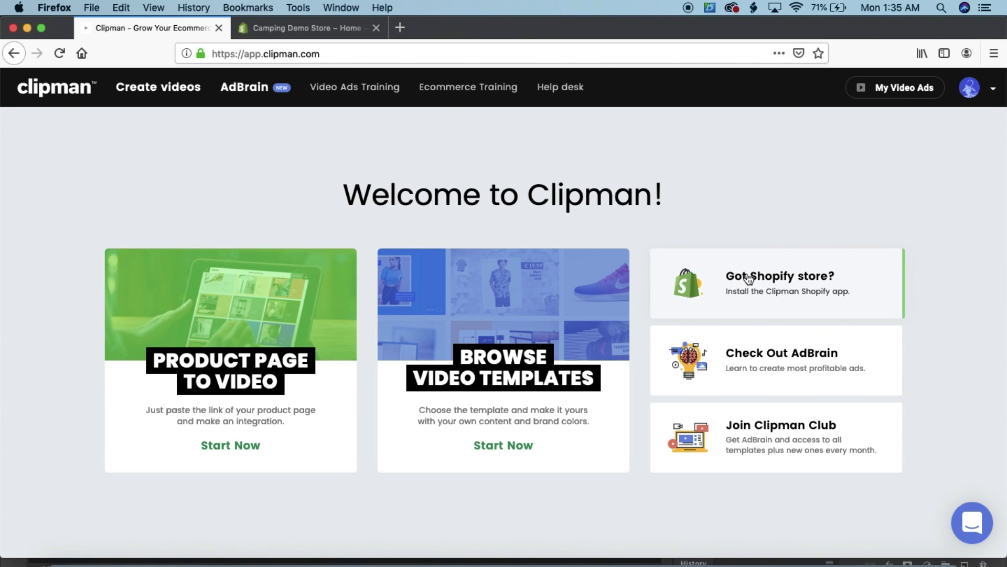
pyautogui.click(790, 268)
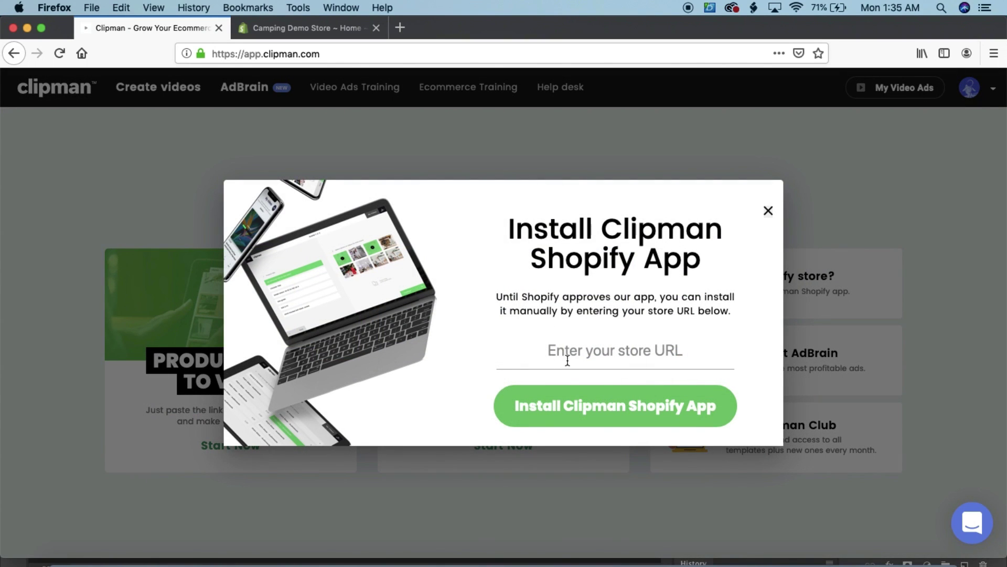
pyautogui.click(273, 26)
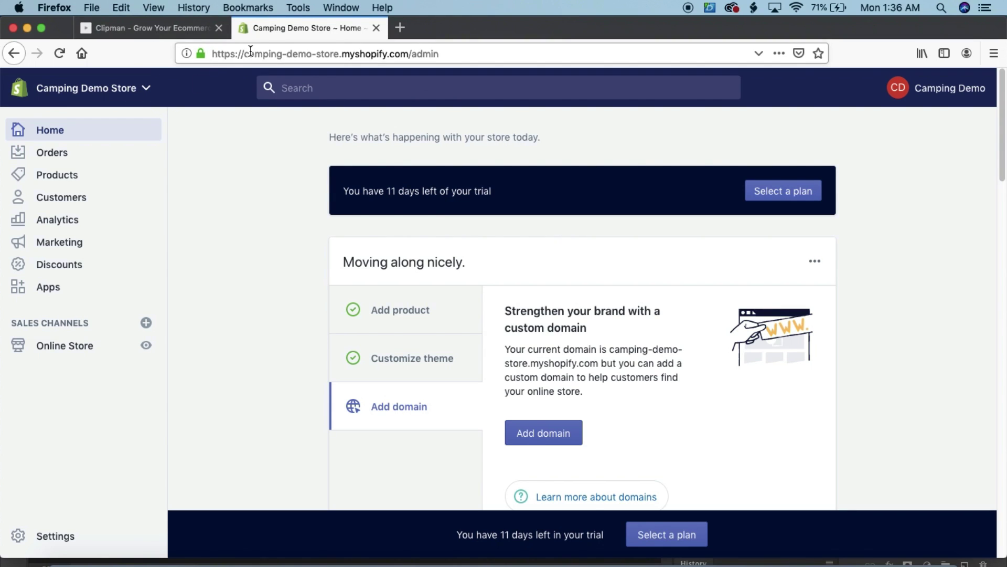
# Paste the store's myshopify address into Clipman's store URL field and install the Clipman Shopify app
pyautogui.moveTo(244, 54); pyautogui.dragTo(409, 54)
pyautogui.press('super+c')
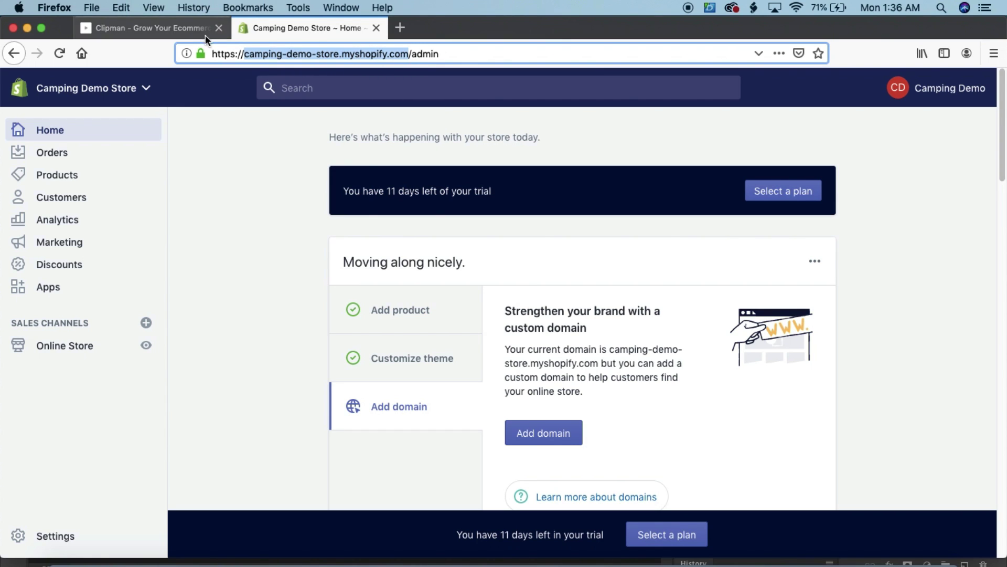
pyautogui.click(204, 29)
pyautogui.click(617, 357)
pyautogui.press('super+v')
pyautogui.click(608, 408)
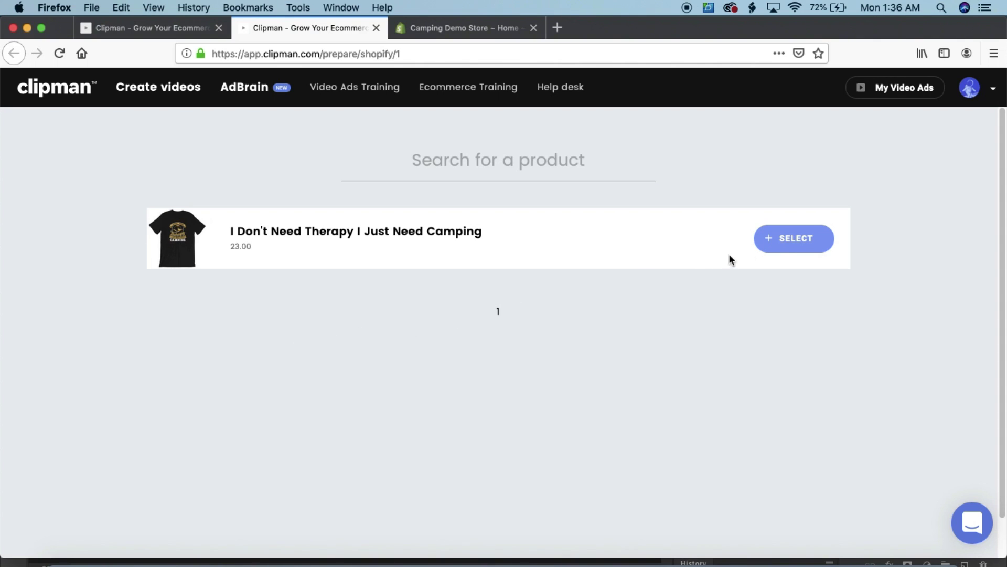
# Select the 'I Don't Need Therapy I Just Need Camping' product and continue with the LS01-1 V2 template
pyautogui.click(785, 246)
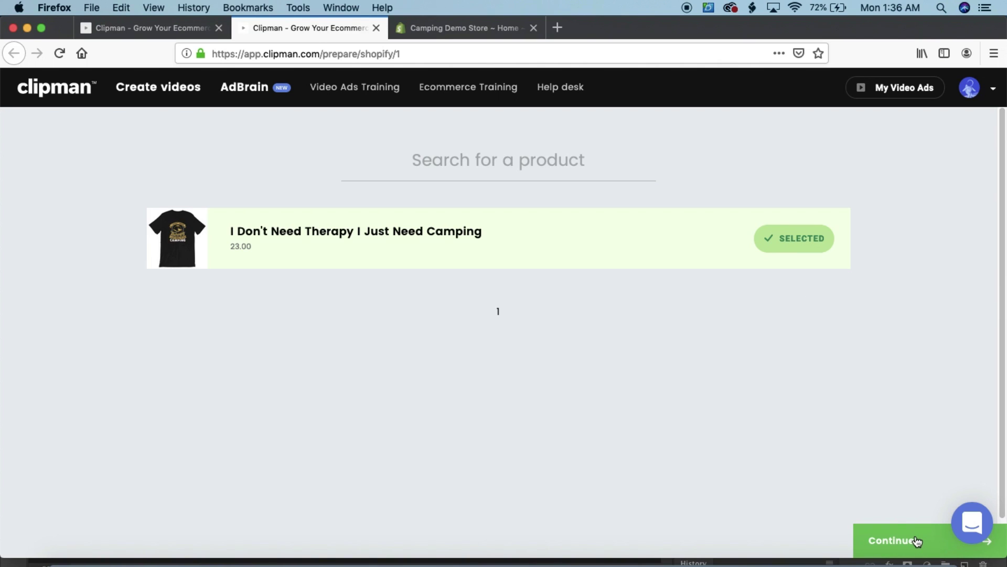
pyautogui.click(917, 539)
pyautogui.scroll(-6, 284, 383)
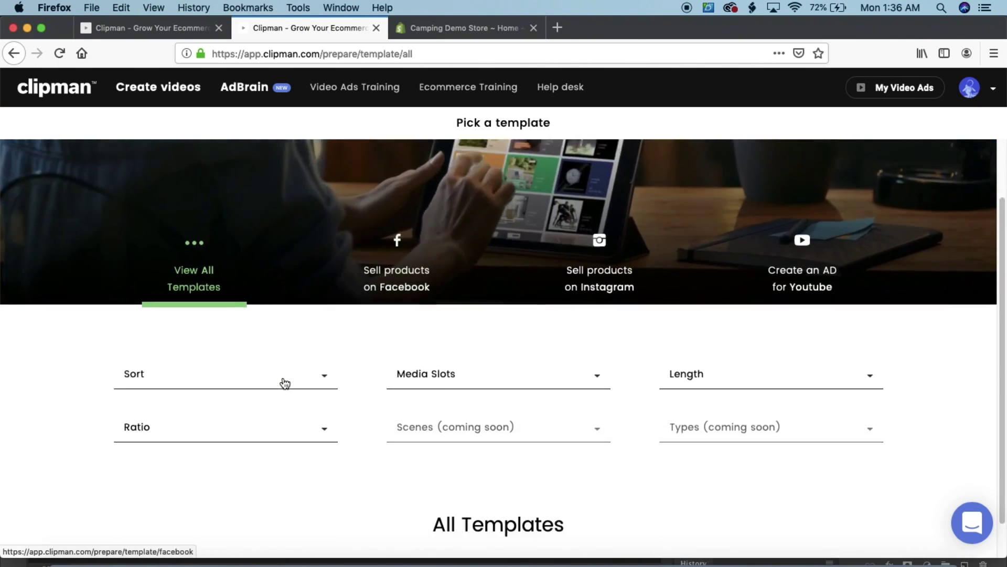
pyautogui.scroll(-4, 294, 382)
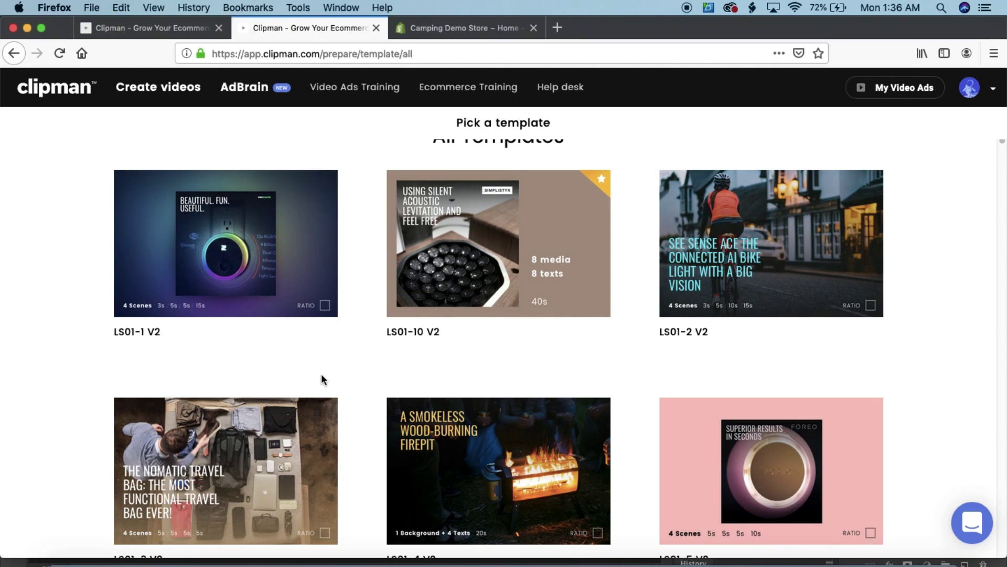
pyautogui.moveTo(243, 272)
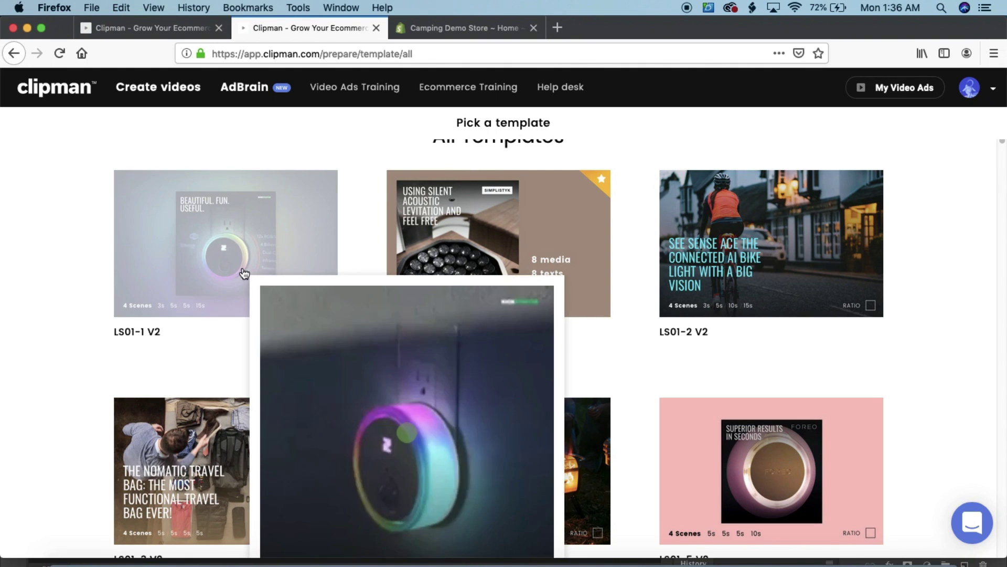
pyautogui.scroll(-2, 245, 267)
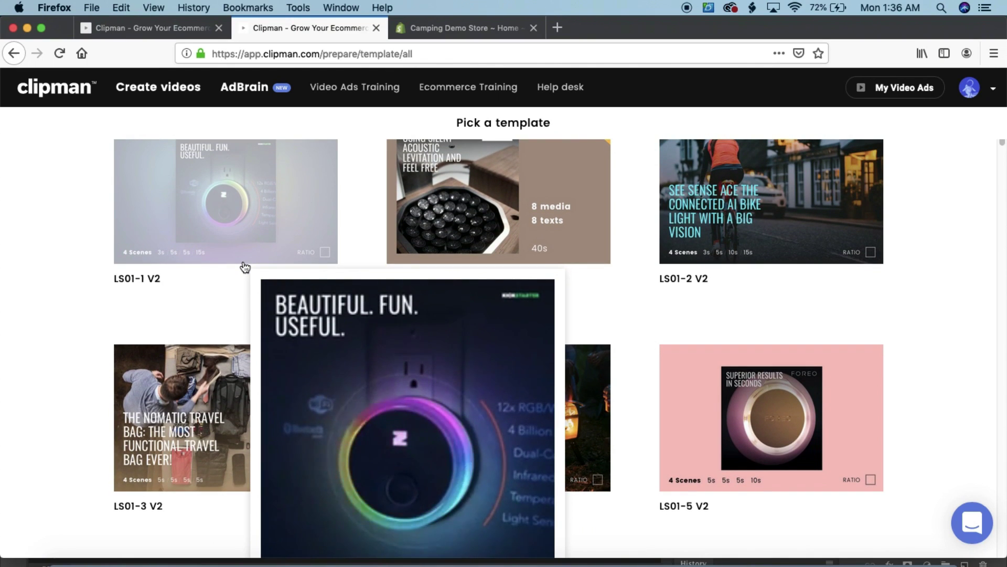
pyautogui.moveTo(827, 215)
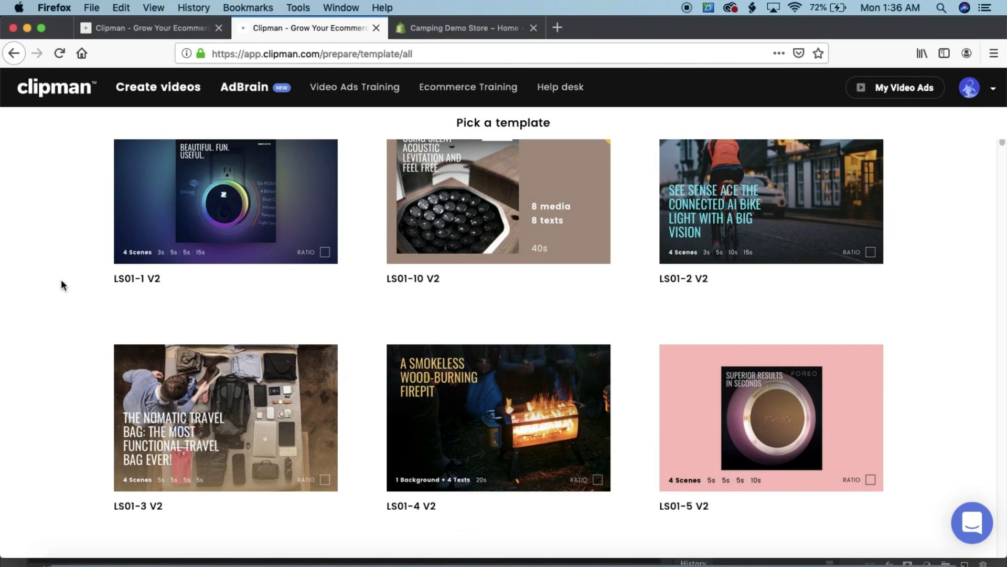
pyautogui.scroll(2, 58, 281)
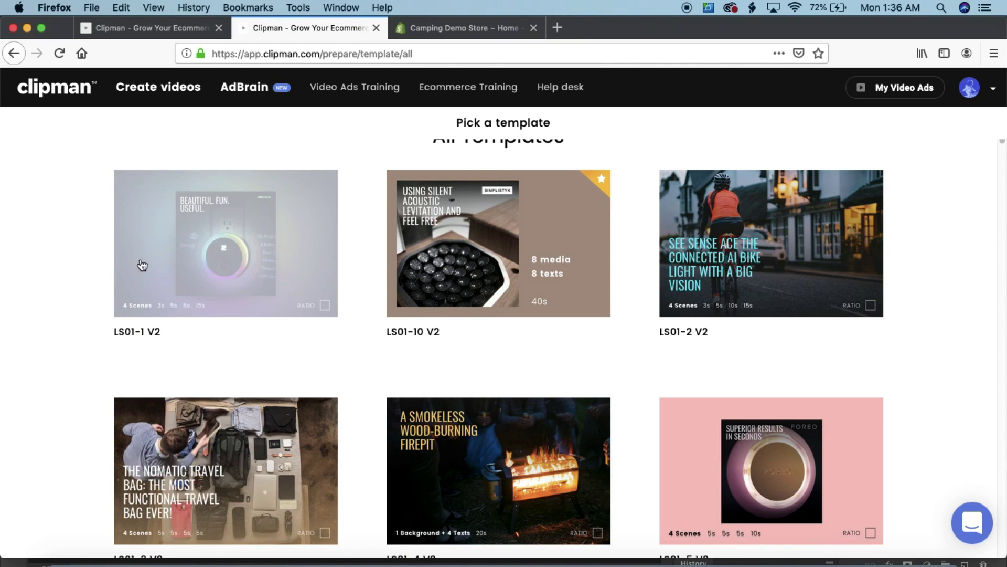
pyautogui.click(163, 254)
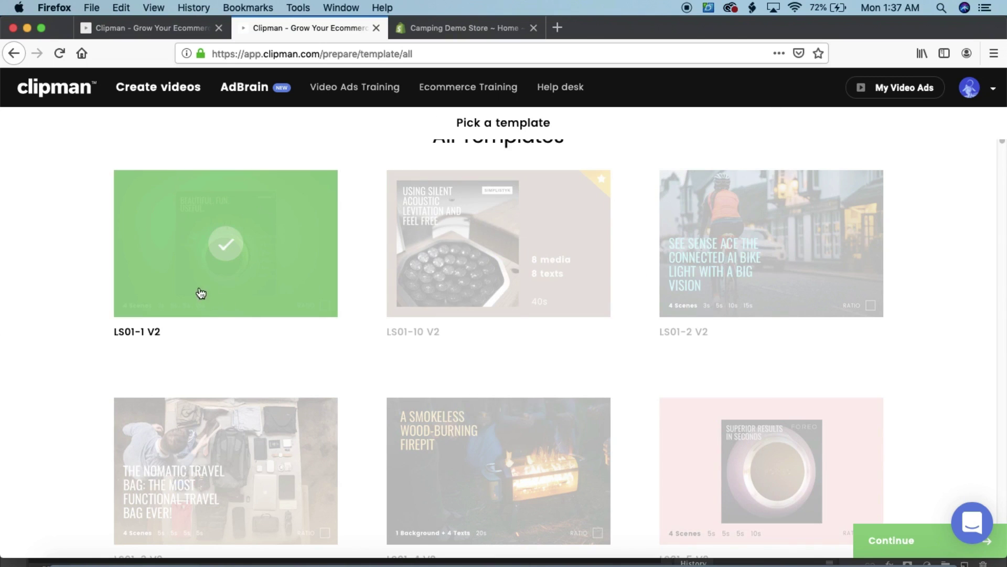
pyautogui.click(880, 541)
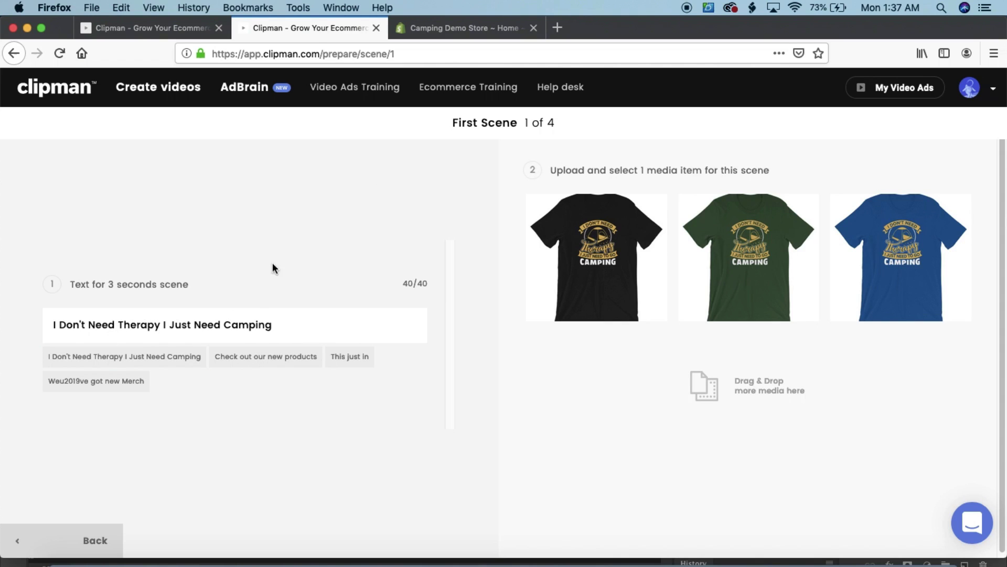
# Change the first scene caption to 'Do you love camping?' and use the black shirt image
pyautogui.moveTo(450, 122); pyautogui.dragTo(495, 122)
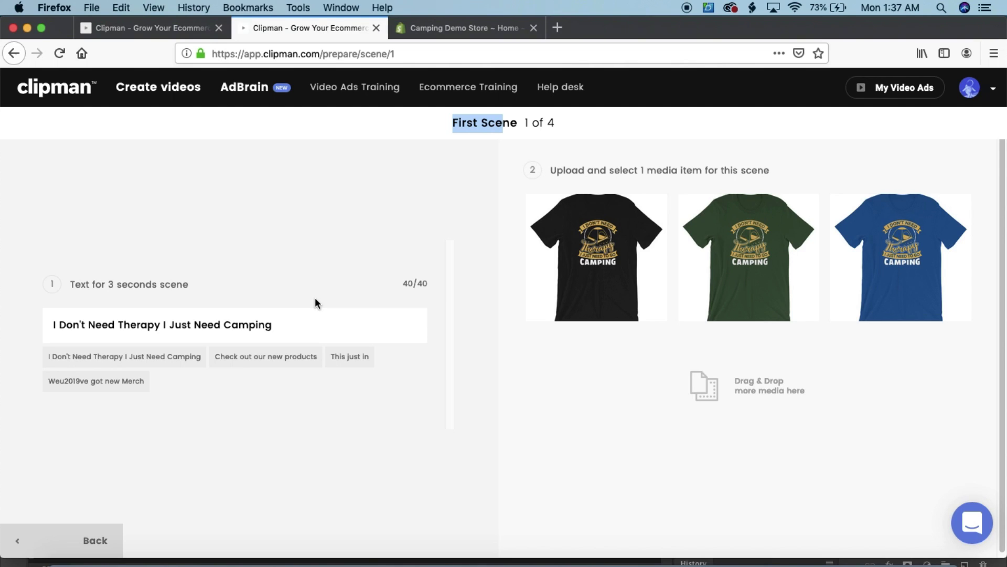
pyautogui.moveTo(288, 324); pyautogui.dragTo(0, 323)
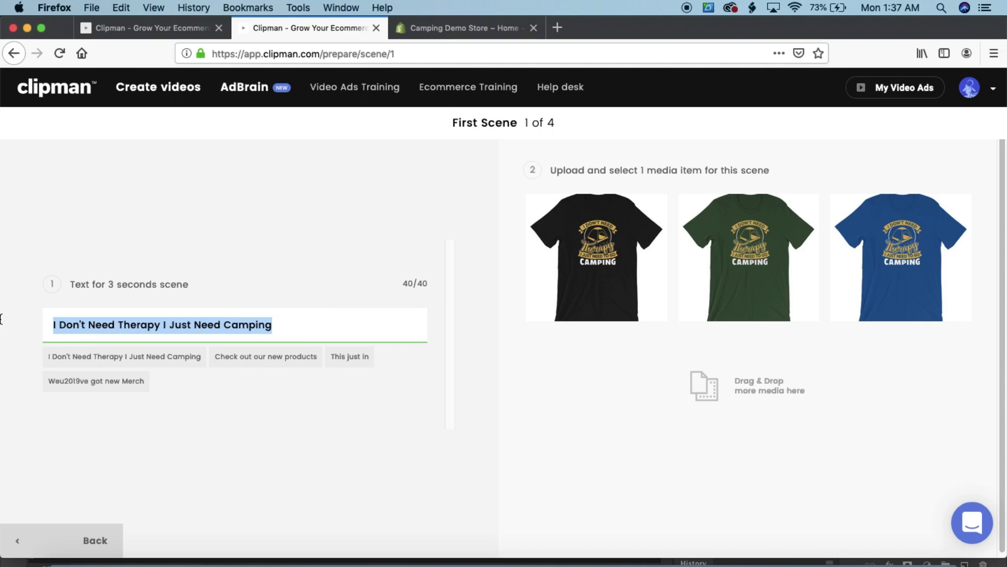
pyautogui.write('Do ')
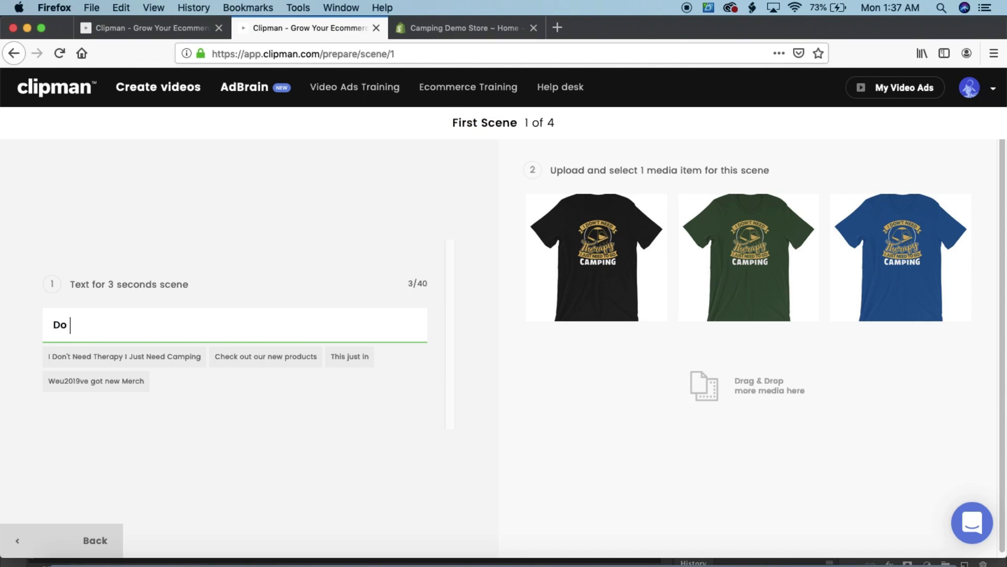
pyautogui.write('you love camping?')
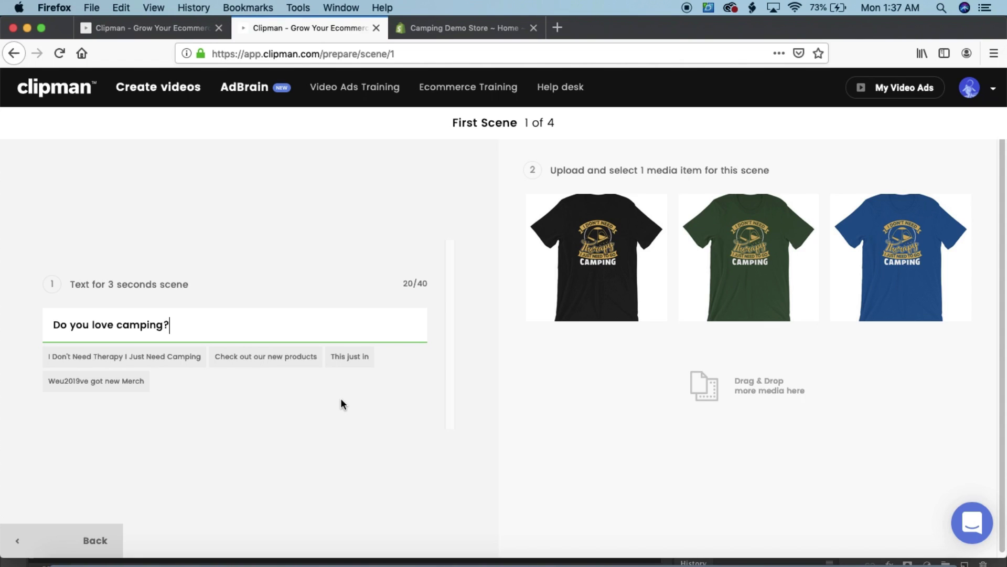
pyautogui.scroll(-1, 523, 383)
pyautogui.scroll(1, 522, 382)
pyautogui.click(598, 263)
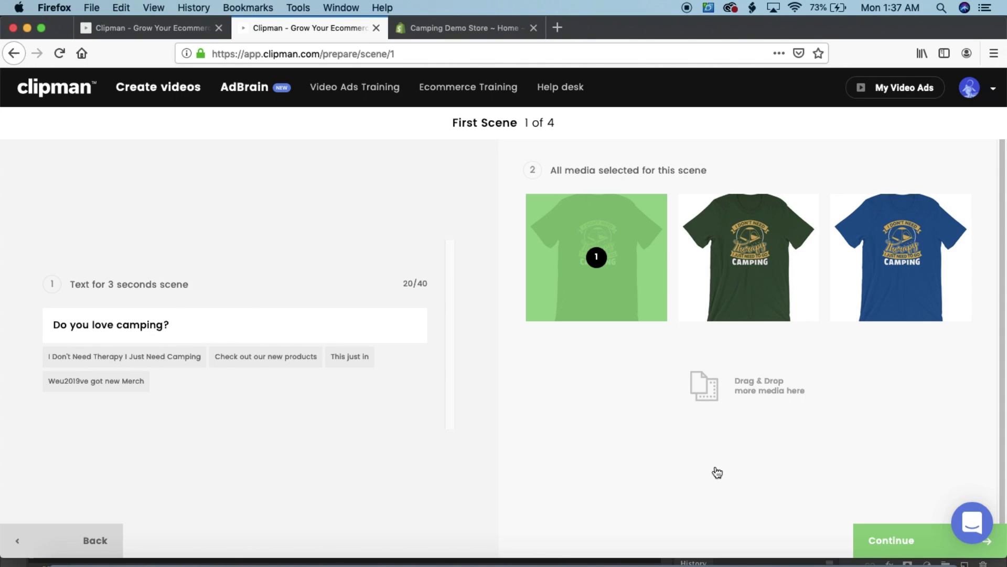
pyautogui.click(917, 545)
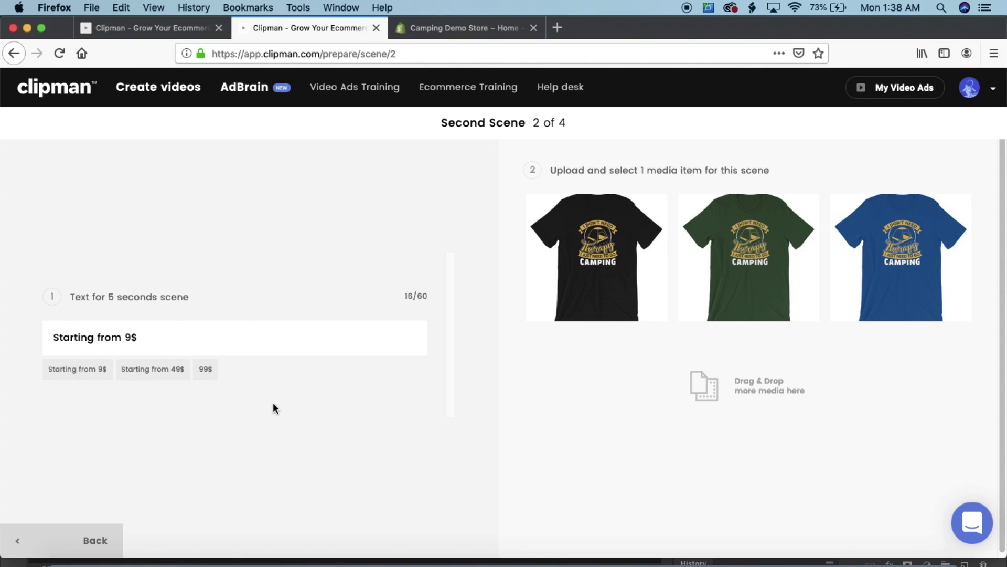
# Change scene two's price to $22.99 and use the green shirt image
pyautogui.click(166, 329)
pyautogui.press('BackSpace')
pyautogui.press('BackSpace')
pyautogui.write('$22.99')
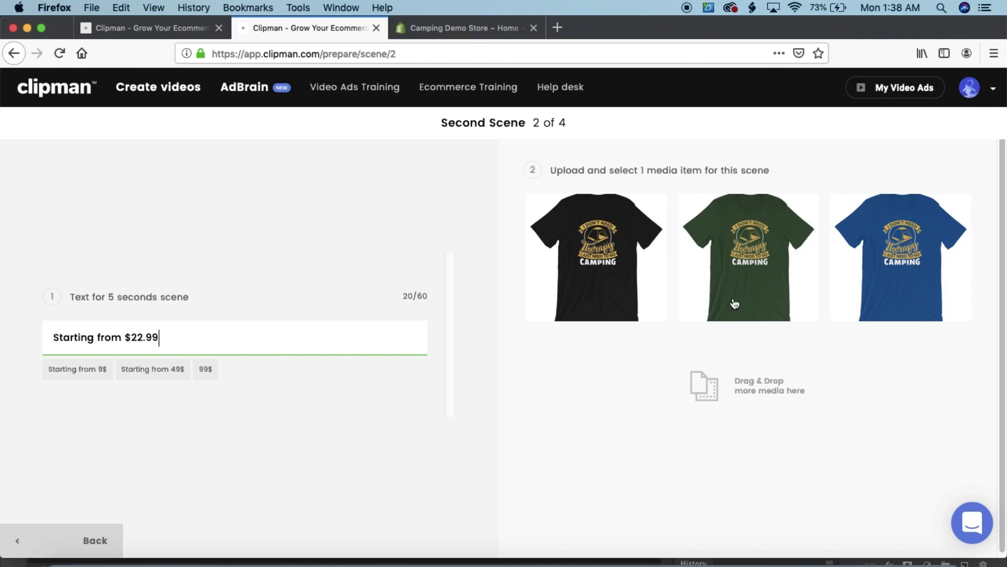
pyautogui.click(754, 278)
pyautogui.click(942, 545)
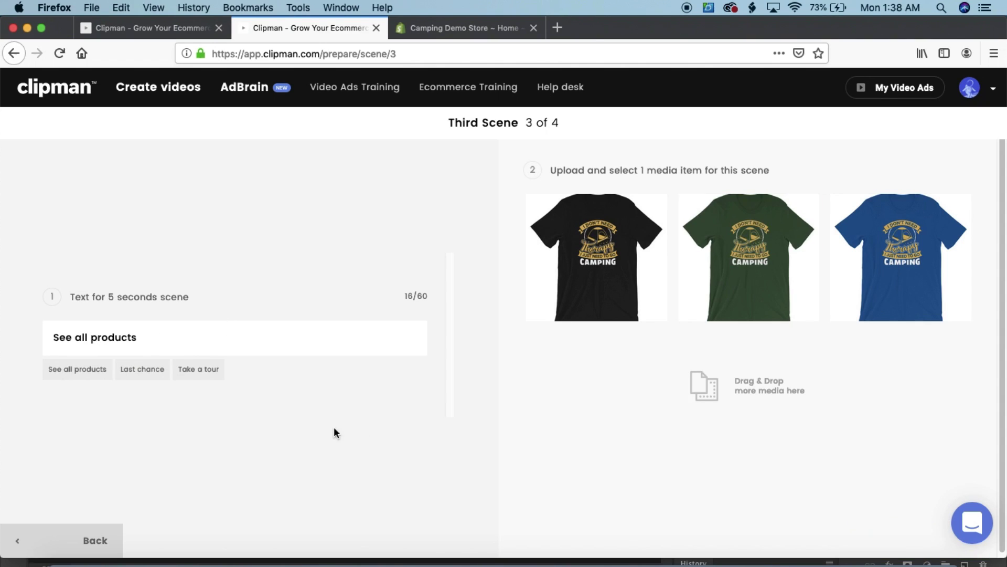
# Caption scene three 'Check out our product!' with the blue shirt image
pyautogui.moveTo(178, 335); pyautogui.dragTo(1, 319)
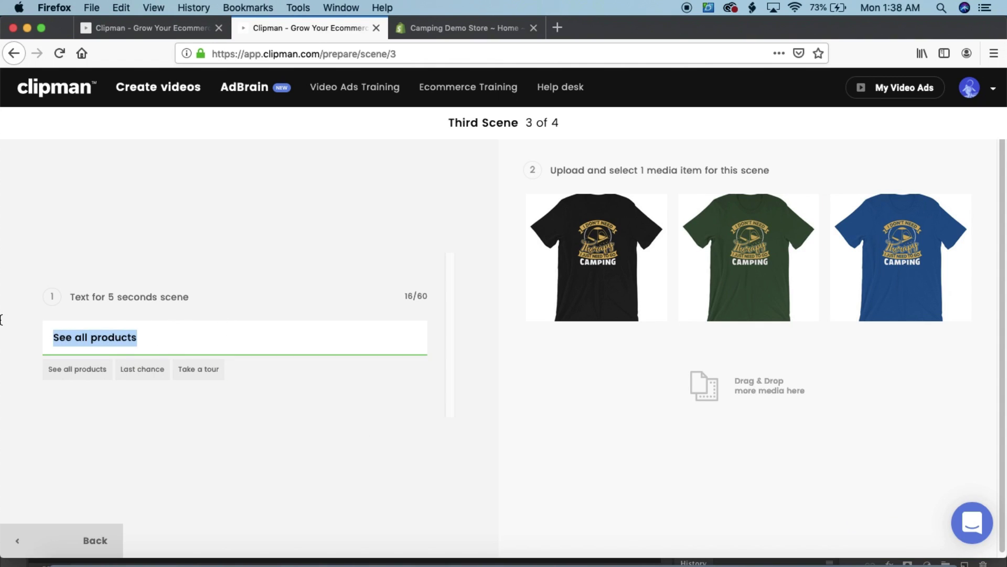
pyautogui.write('Check')
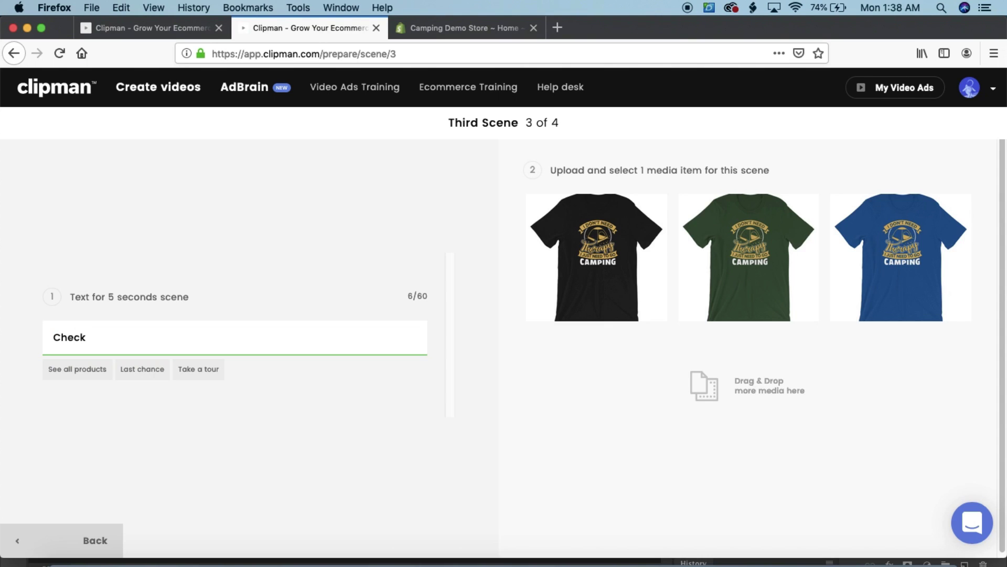
pyautogui.write(' out our product!')
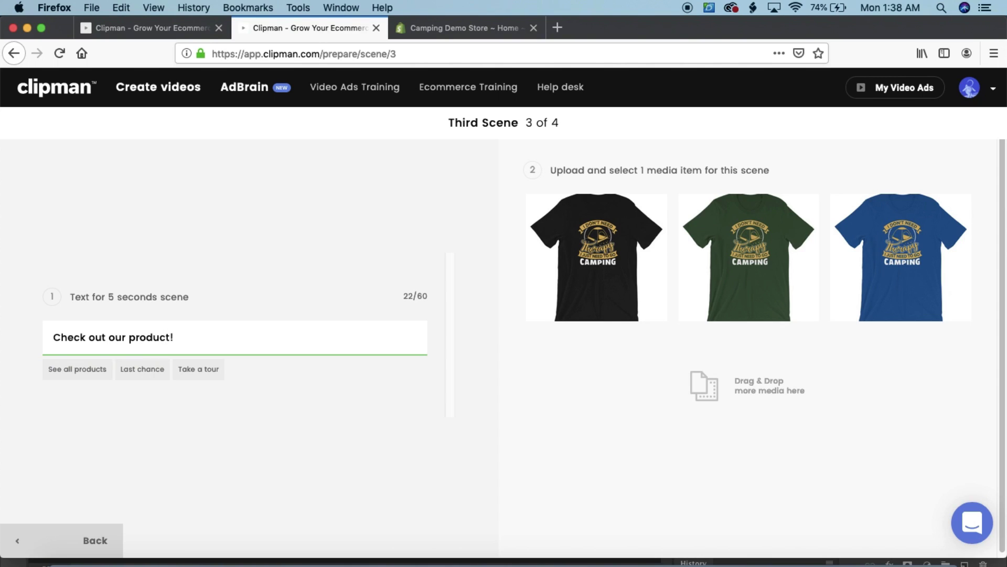
pyautogui.click(897, 286)
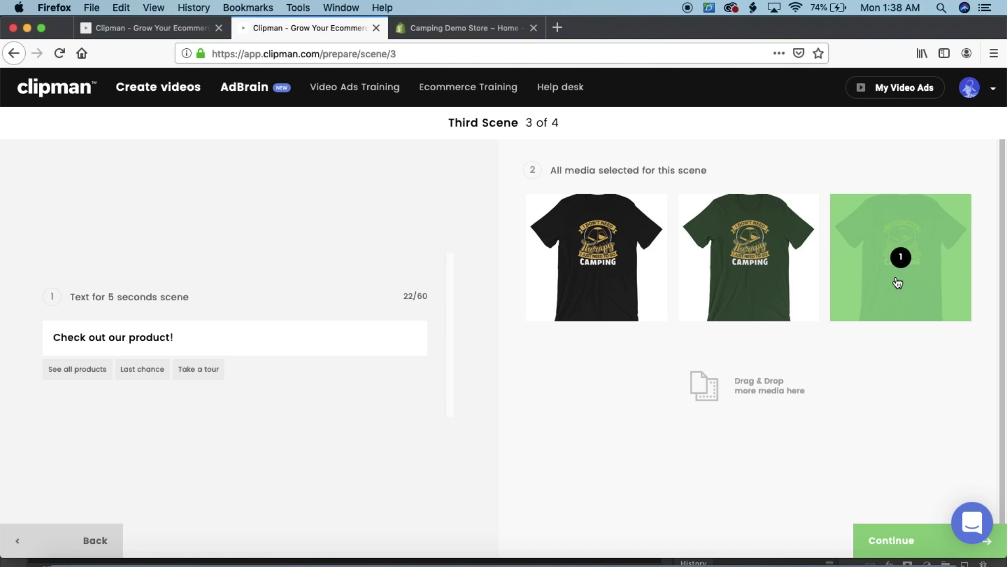
pyautogui.click(919, 541)
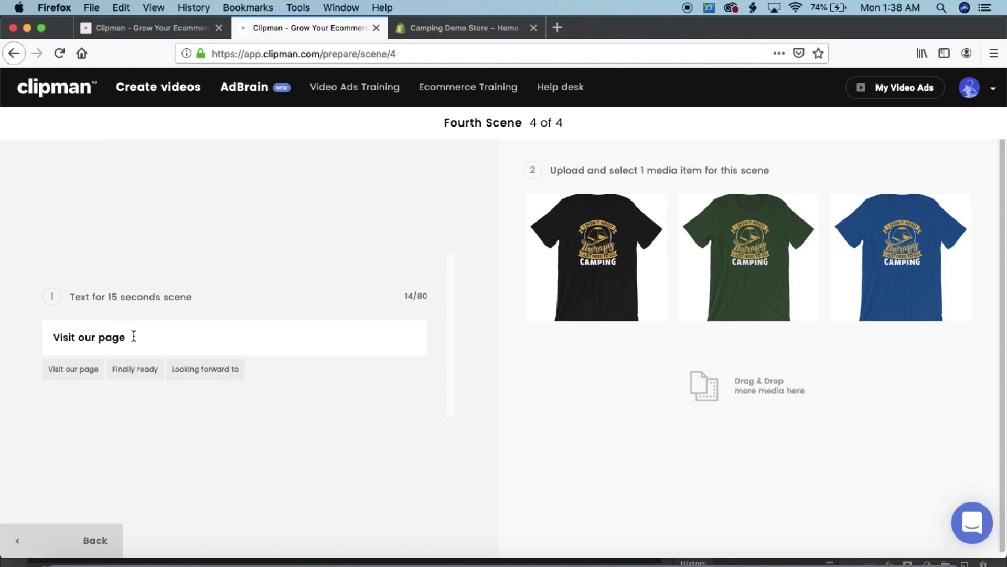
# Caption the fourth scene 'Limited time only! Visit Us Now!' and use the black shirt image
pyautogui.moveTo(131, 336); pyautogui.dragTo(3, 322)
pyautogui.write('Limite')
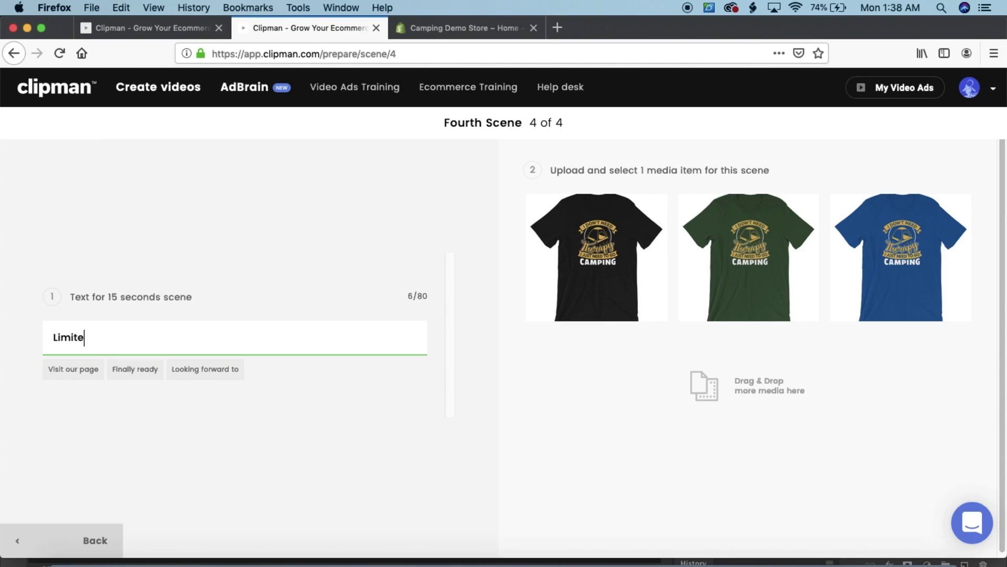
pyautogui.write('d time only! Vist')
pyautogui.press('BackSpace')
pyautogui.write('ist U')
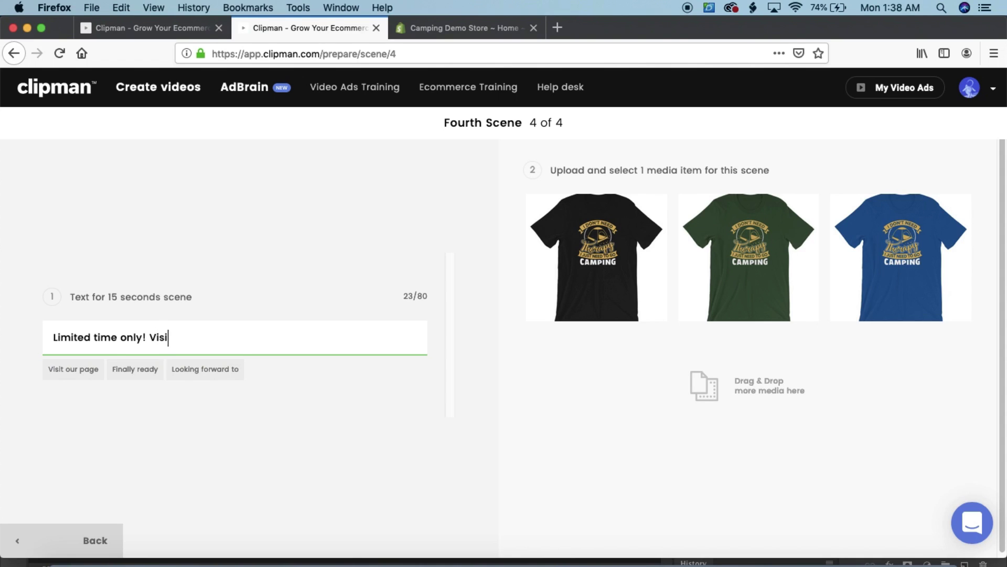
pyautogui.press('BackSpace')
pyautogui.press('BackSpace')
pyautogui.press('BackSpace')
pyautogui.press('BackSpace')
pyautogui.press('BackSpace')
pyautogui.press('BackSpace')
pyautogui.write('sit Us Now!')
pyautogui.click(618, 253)
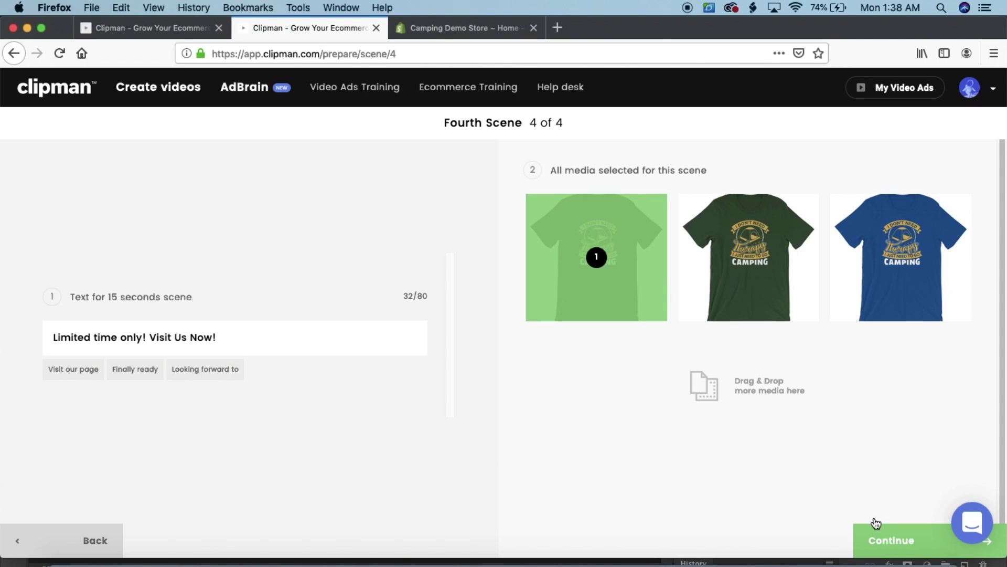
pyautogui.click(886, 532)
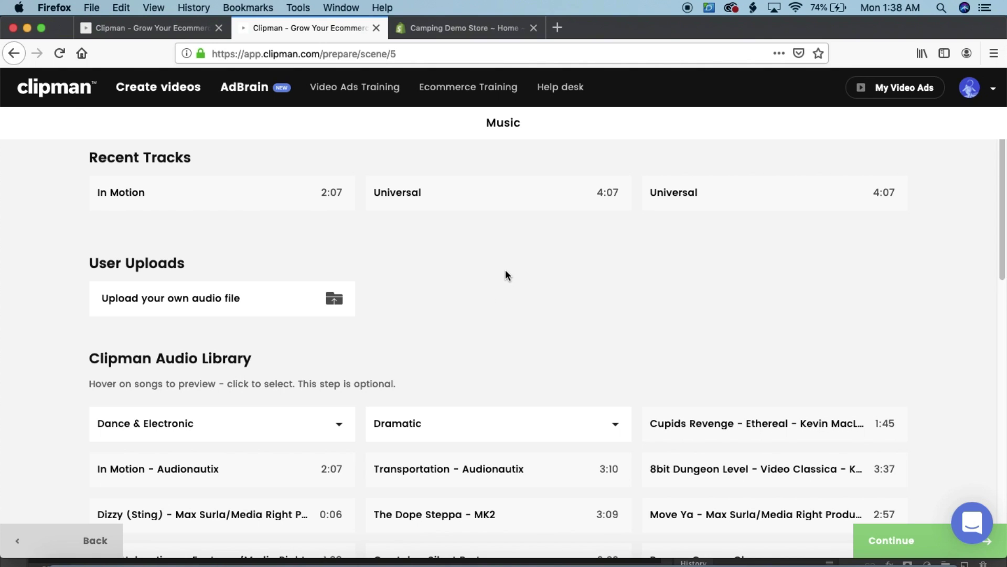
# Browse the Clipman Audio Library, then skip the music without choosing a track
pyautogui.scroll(-1, 431, 277)
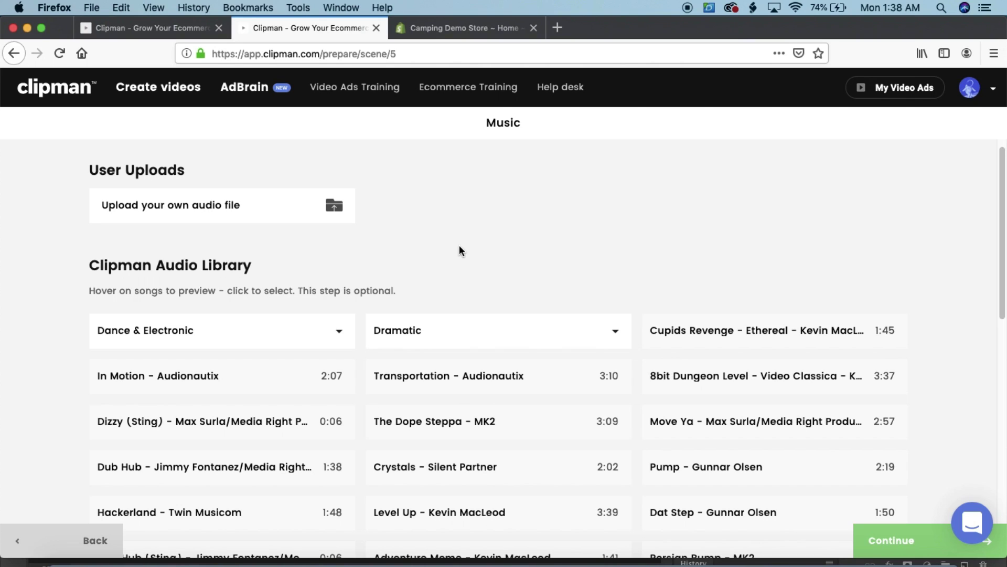
pyautogui.scroll(-5, 483, 233)
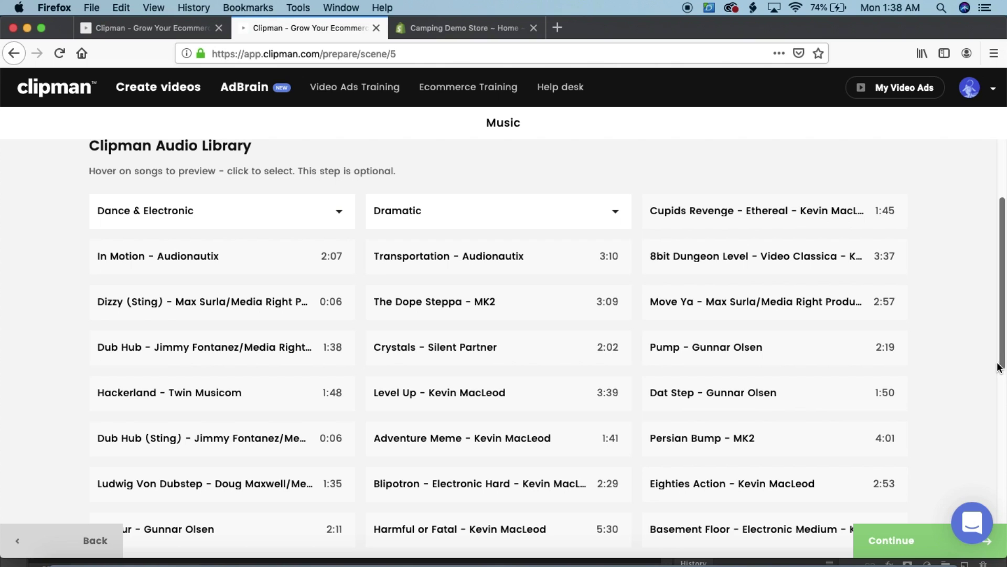
pyautogui.scroll(-1, 991, 371)
pyautogui.scroll(-18, 991, 371)
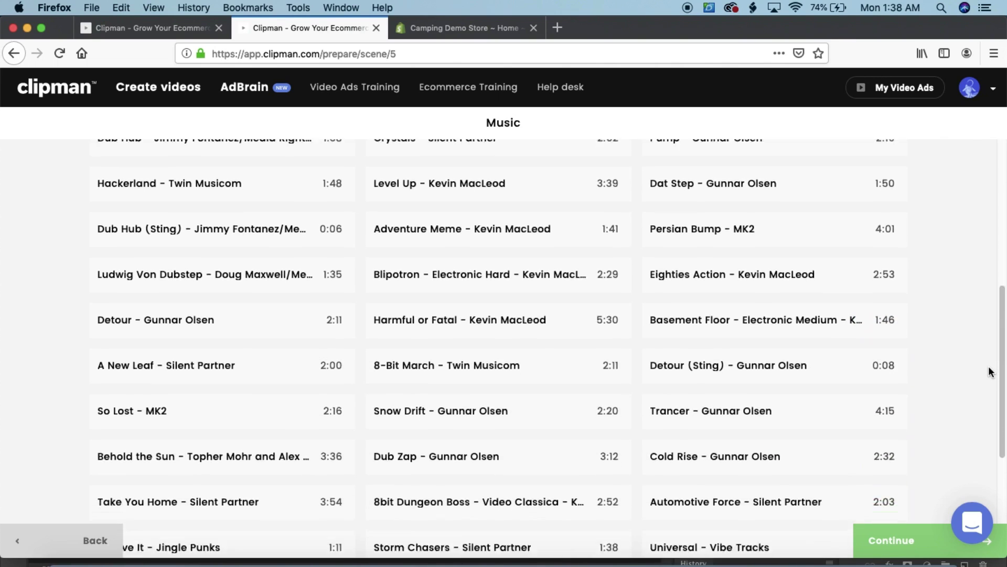
pyautogui.scroll(20, 952, 415)
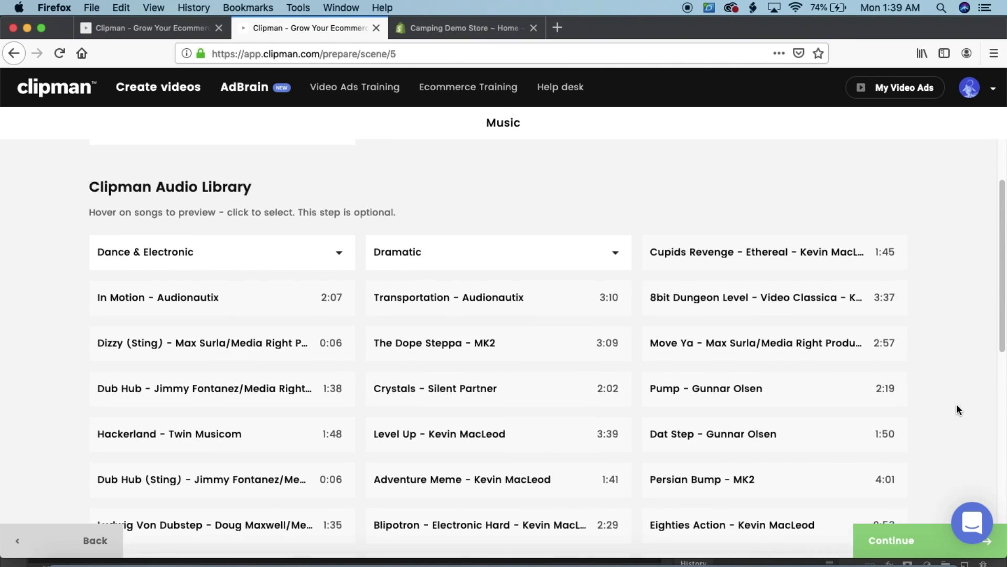
pyautogui.click(895, 540)
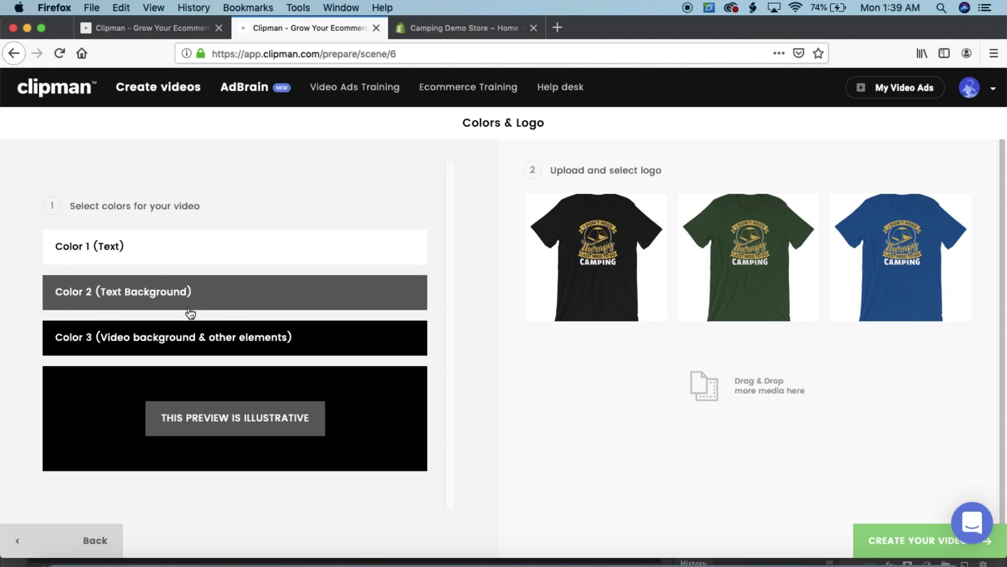
# Set the video background colour to white
pyautogui.scroll(-1, 277, 344)
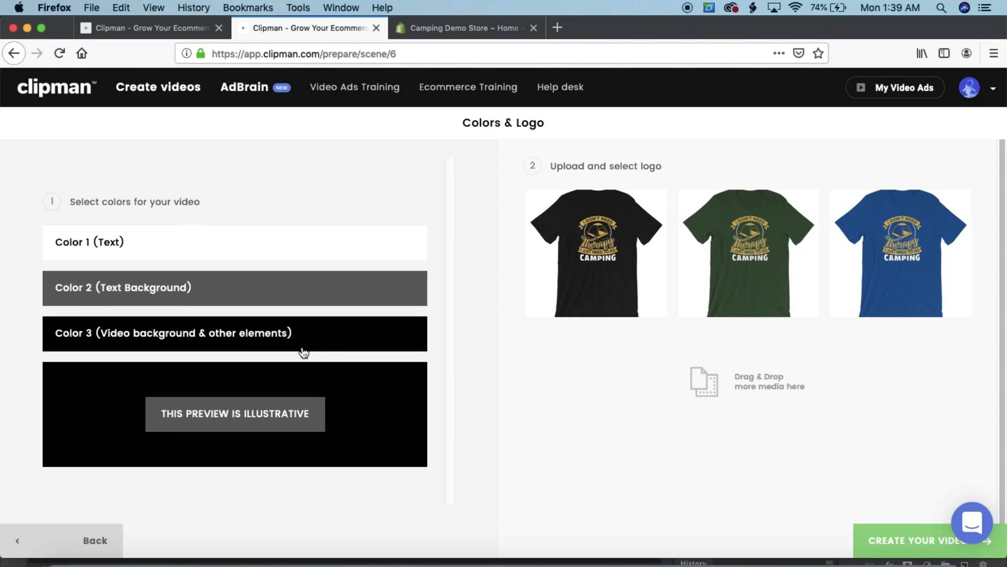
pyautogui.click(333, 340)
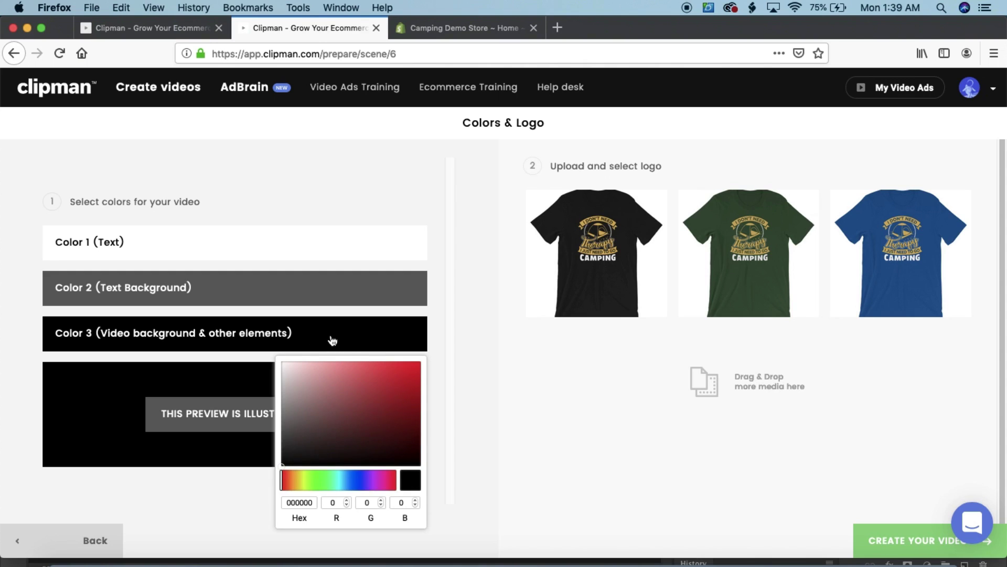
pyautogui.moveTo(366, 402); pyautogui.dragTo(248, 334)
pyautogui.click(439, 364)
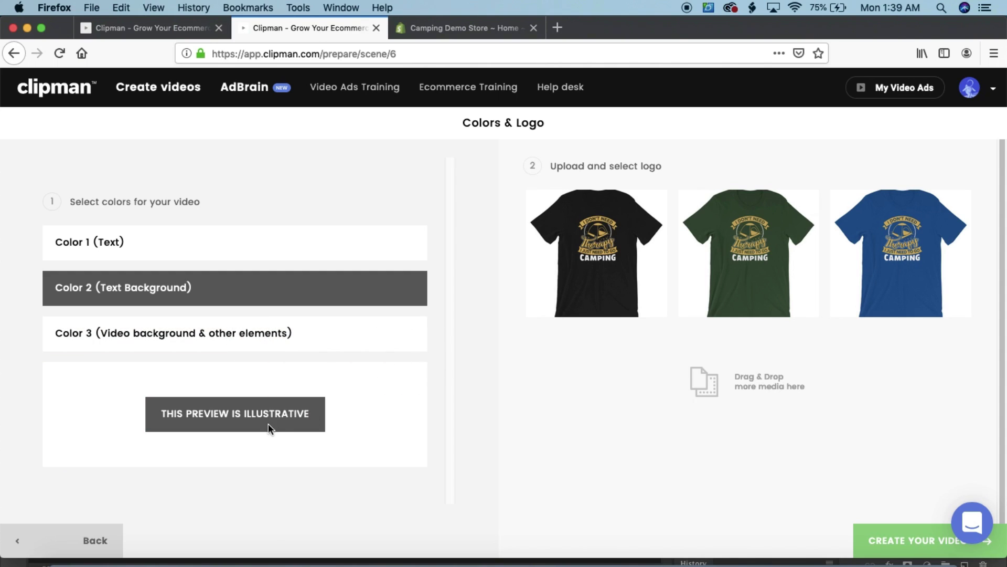
# Set the text background colour to black and start creating the video
pyautogui.click(226, 292)
pyautogui.moveTo(281, 403); pyautogui.dragTo(2, 423)
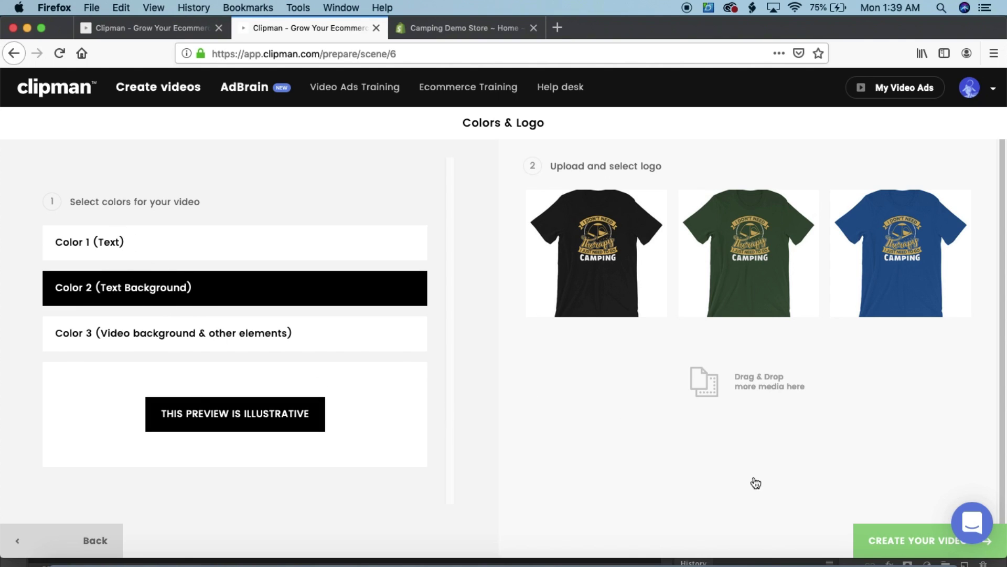
pyautogui.click(932, 539)
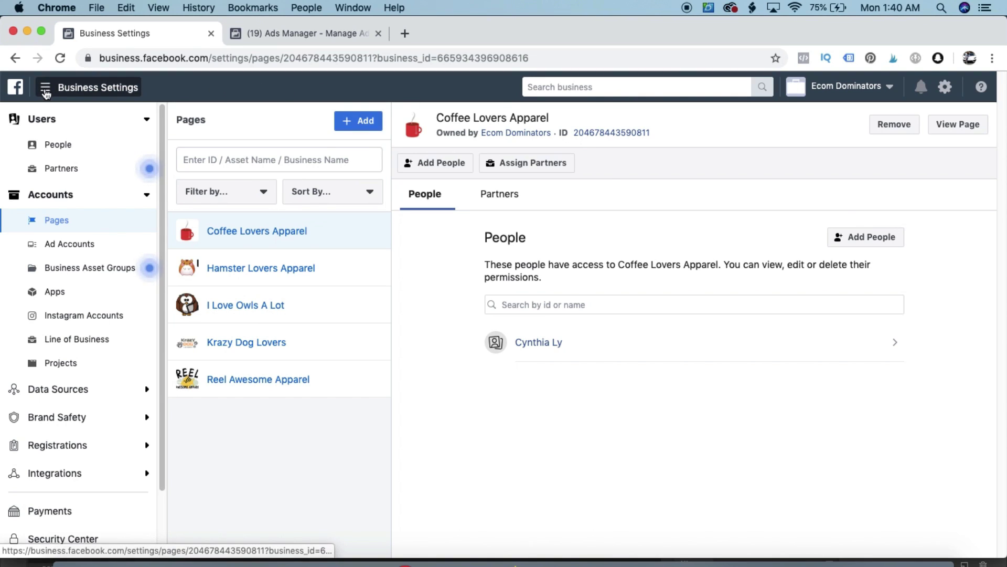
# Browse All Tools, then start a new Page via Pages > Add > Create a New Page
pyautogui.click(46, 92)
pyautogui.click(47, 90)
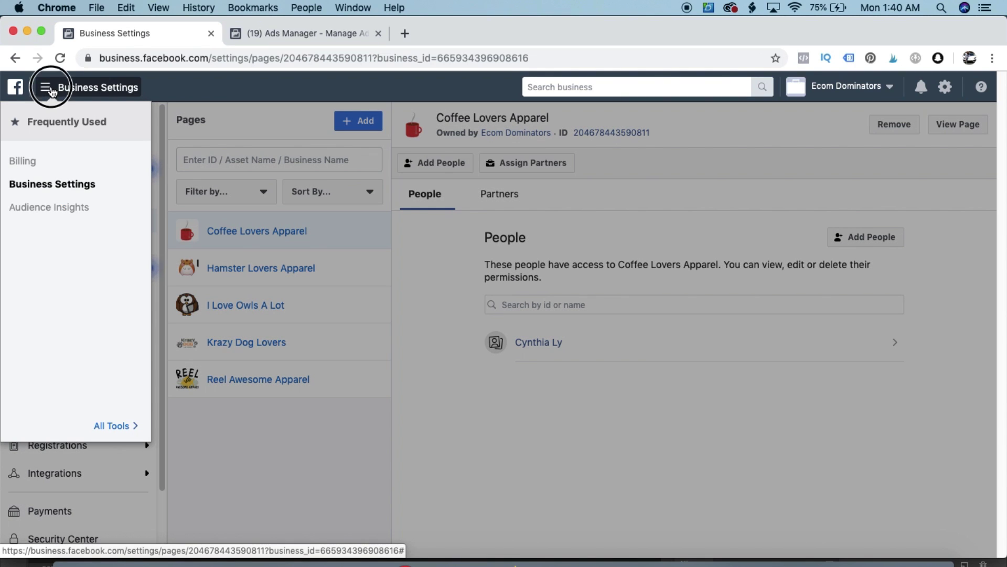
pyautogui.click(46, 90)
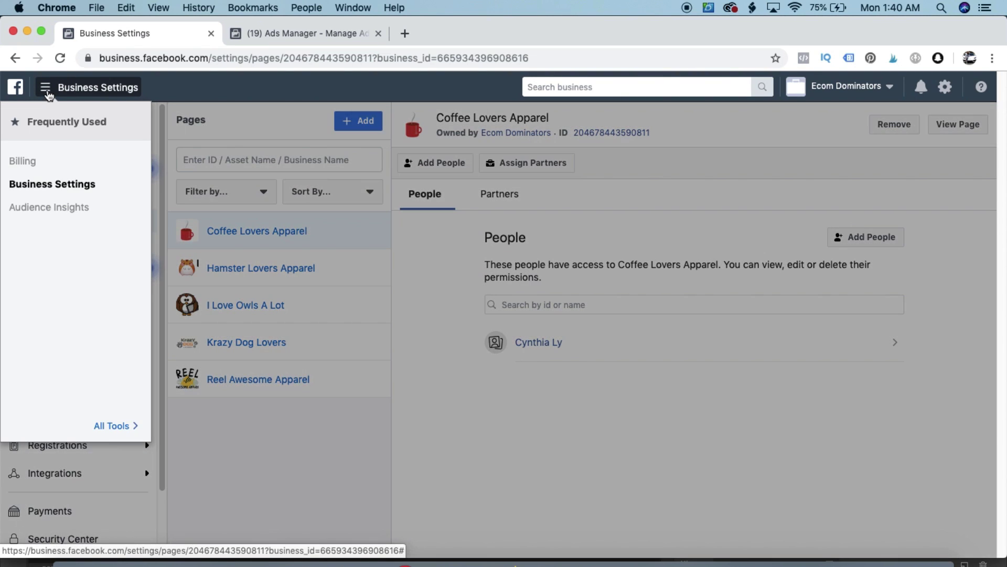
pyautogui.click(108, 428)
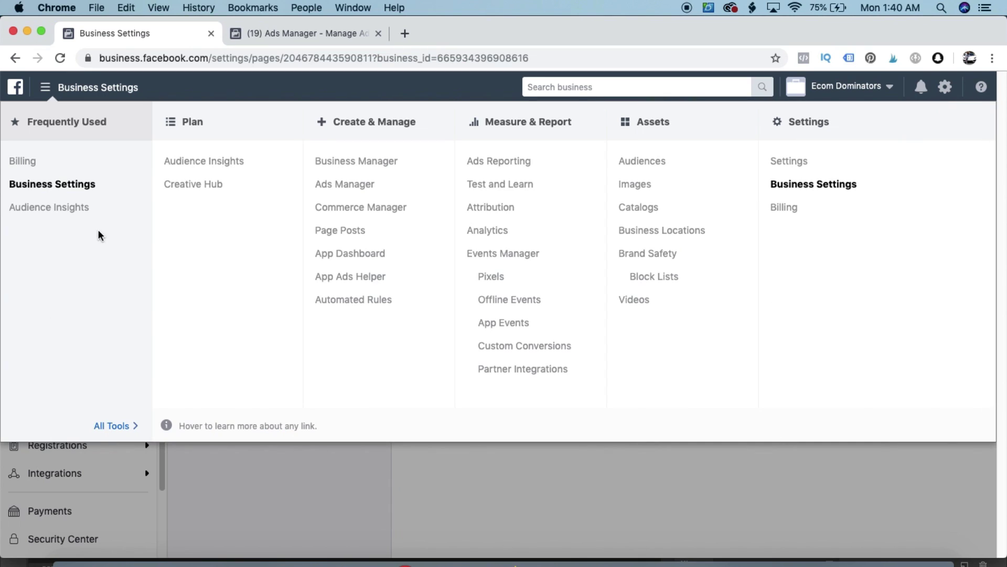
pyautogui.click(183, 445)
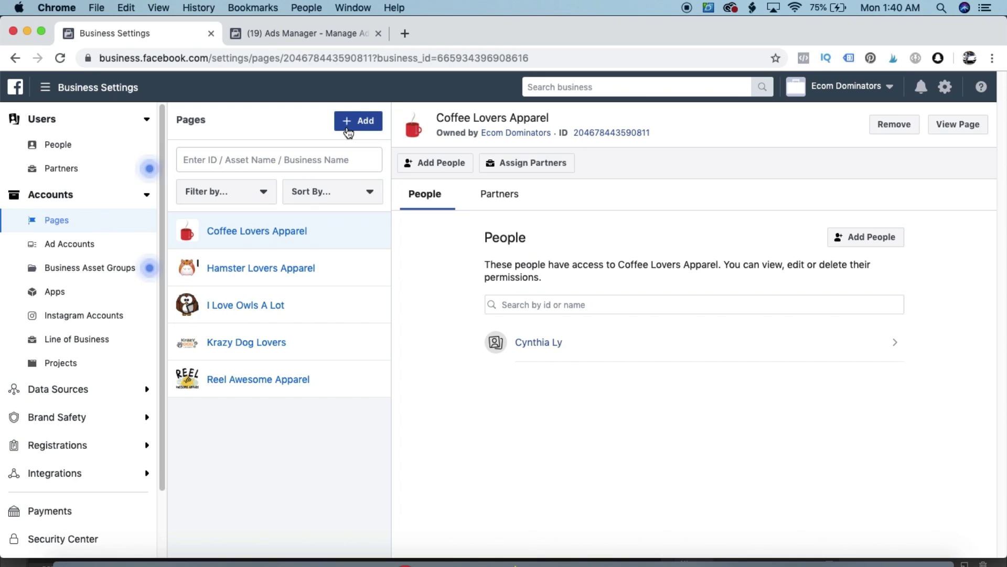
pyautogui.click(348, 131)
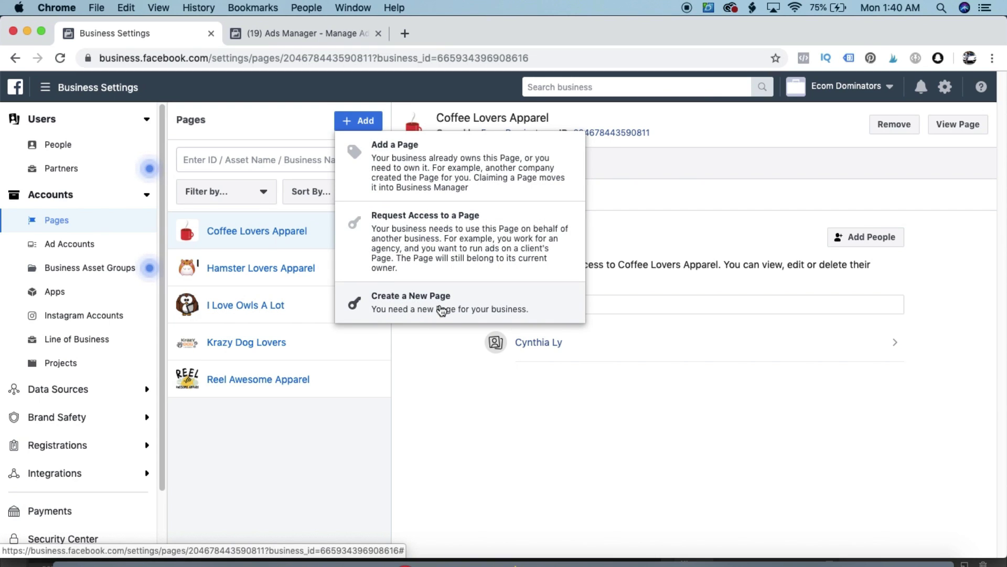
pyautogui.click(434, 311)
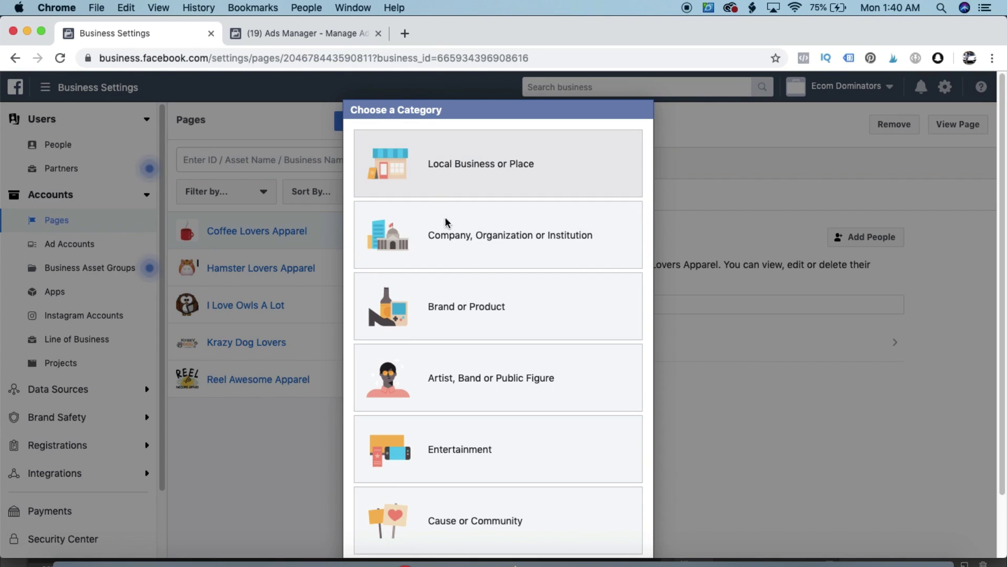
# Create a Brand or Product Page 'Camping Lovers Demo' in Clothing (Brand), then view it
pyautogui.click(483, 325)
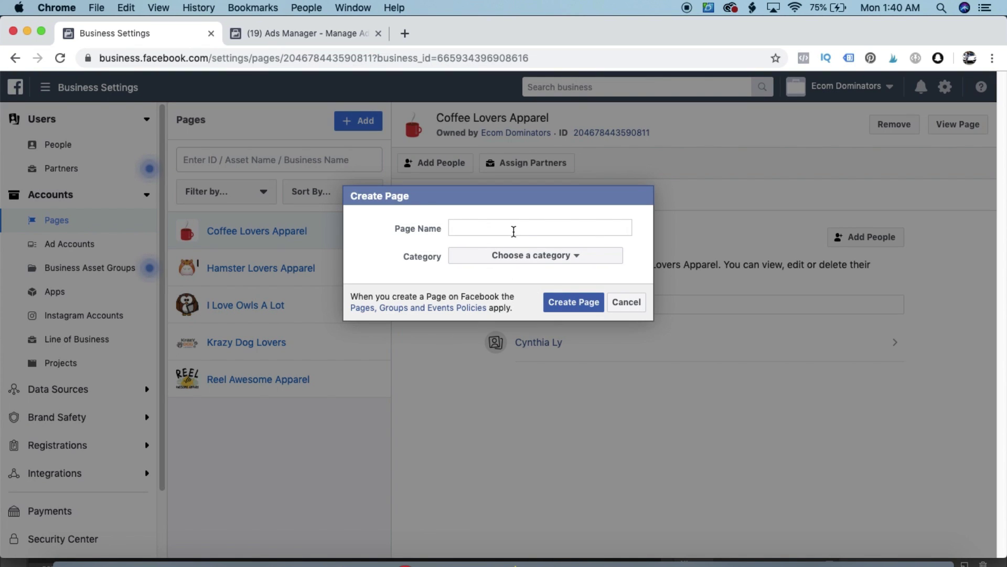
pyautogui.write('Ca')
pyautogui.press('BackSpace')
pyautogui.write('amping Lovers')
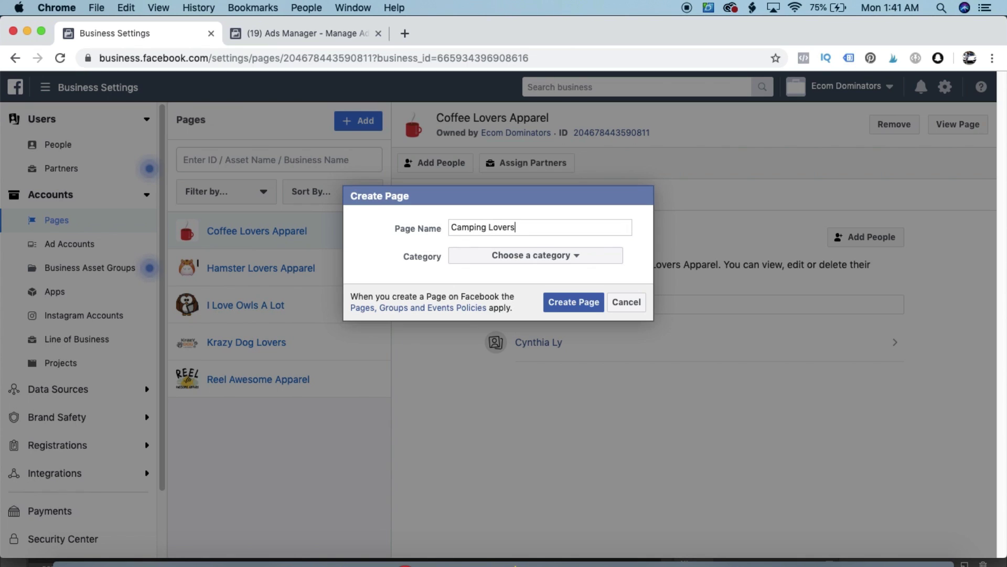
pyautogui.write(' Demo')
pyautogui.click(576, 258)
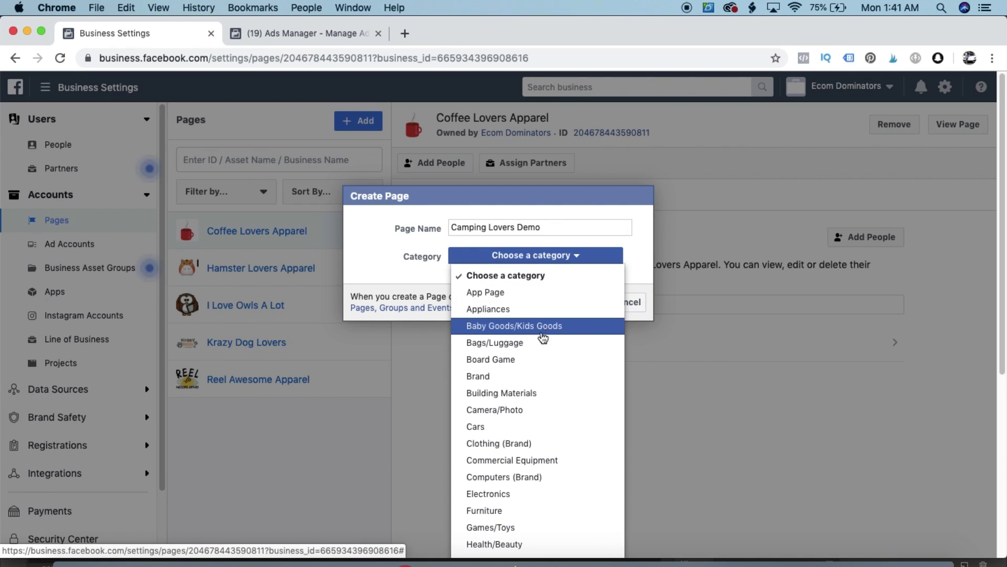
pyautogui.click(543, 445)
pyautogui.click(568, 305)
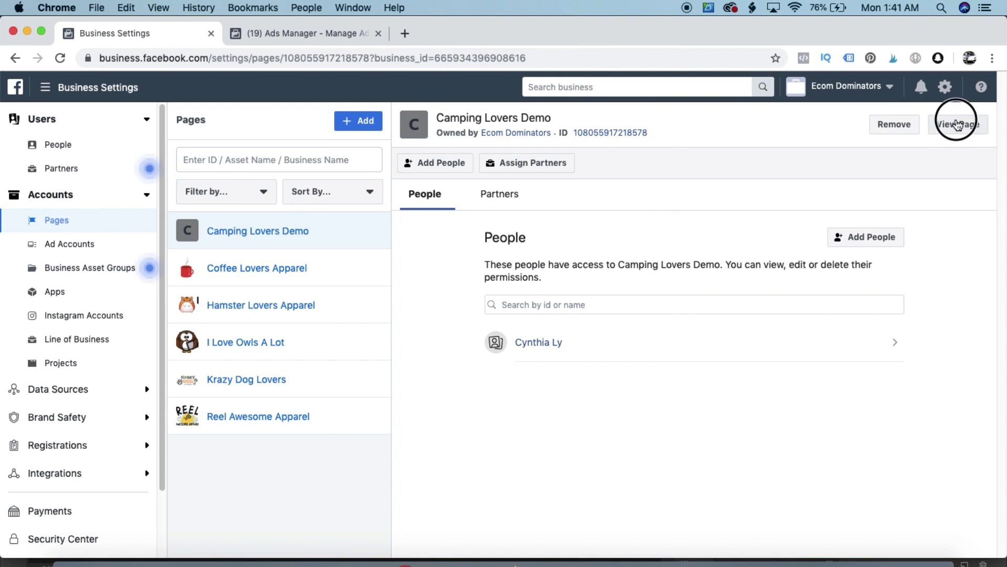
pyautogui.click(956, 124)
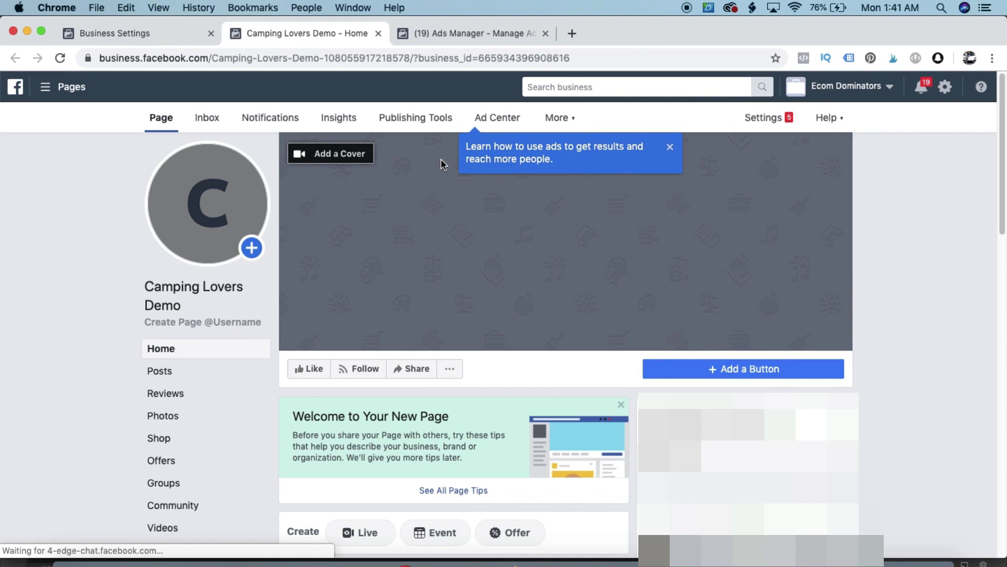
# Dismiss the Ad Center tip and begin adding a mountain lake cover photo to the Page
pyautogui.click(671, 149)
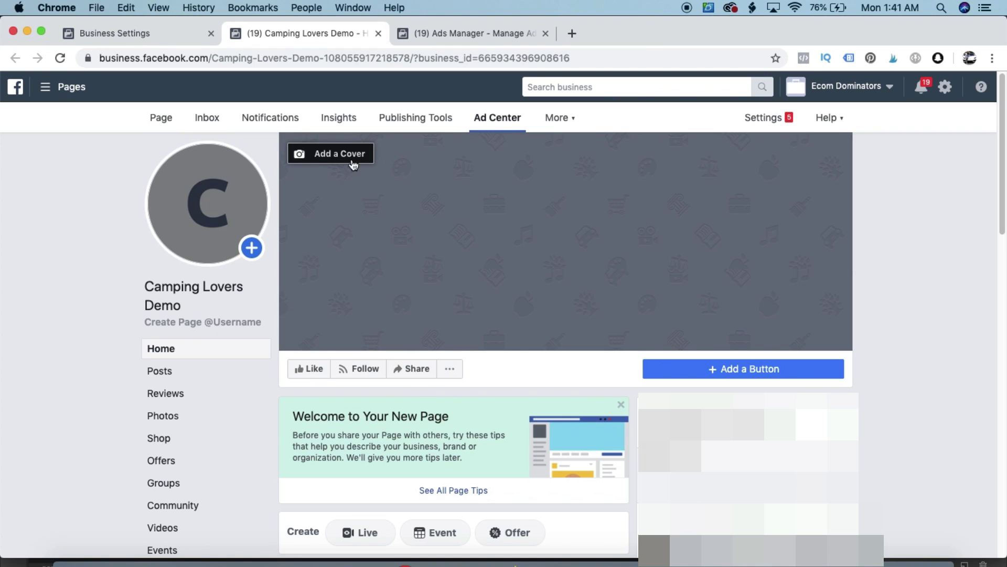
pyautogui.moveTo(233, 248)
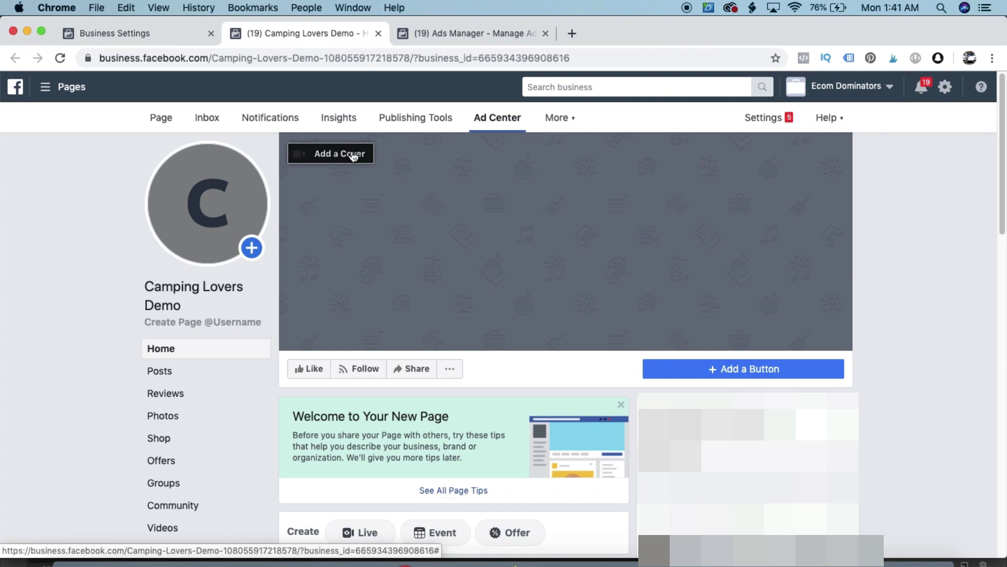
pyautogui.moveTo(255, 229)
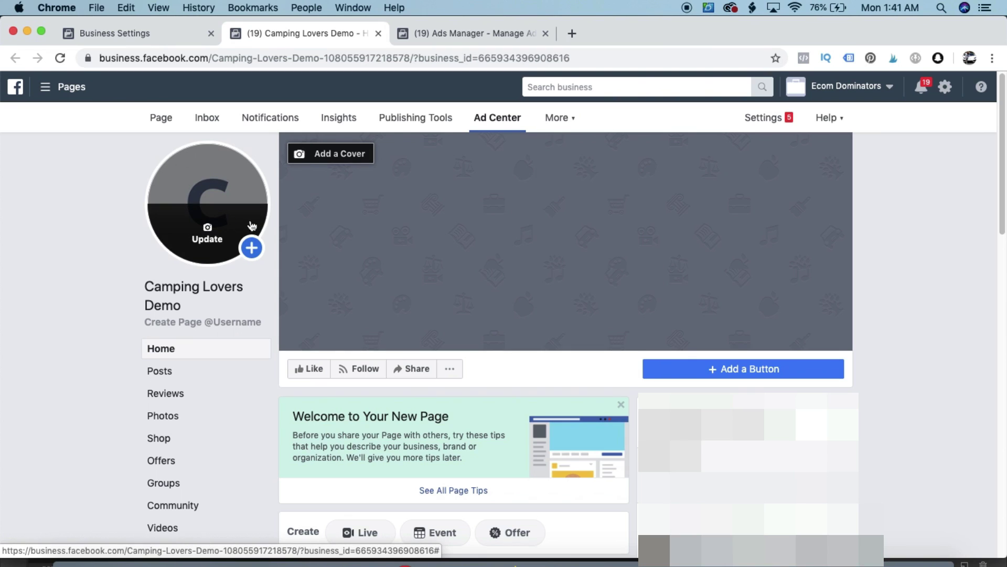
pyautogui.click(326, 156)
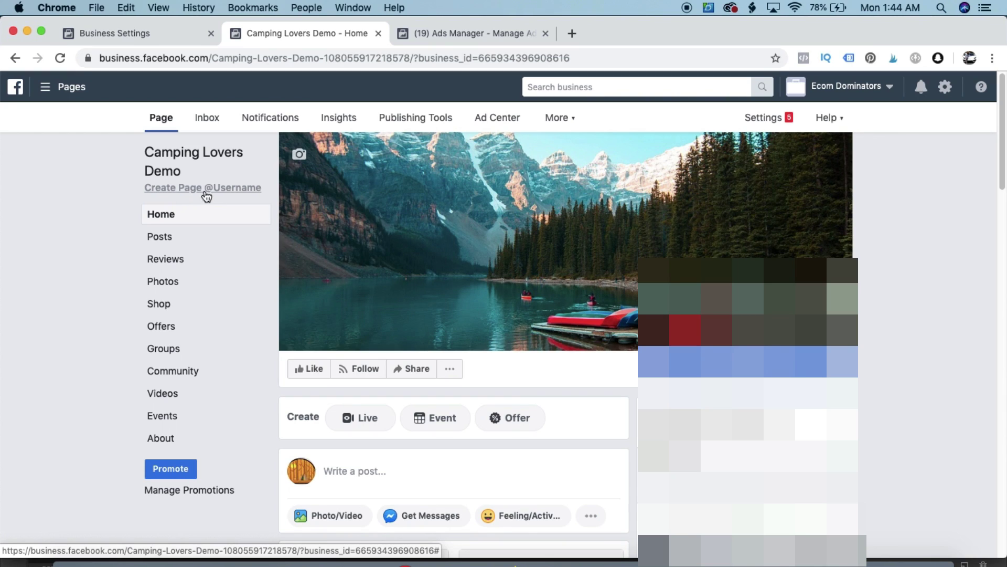
# Give the Camping Lovers Demo Page the username campingloversdemo and confirm it
pyautogui.click(233, 187)
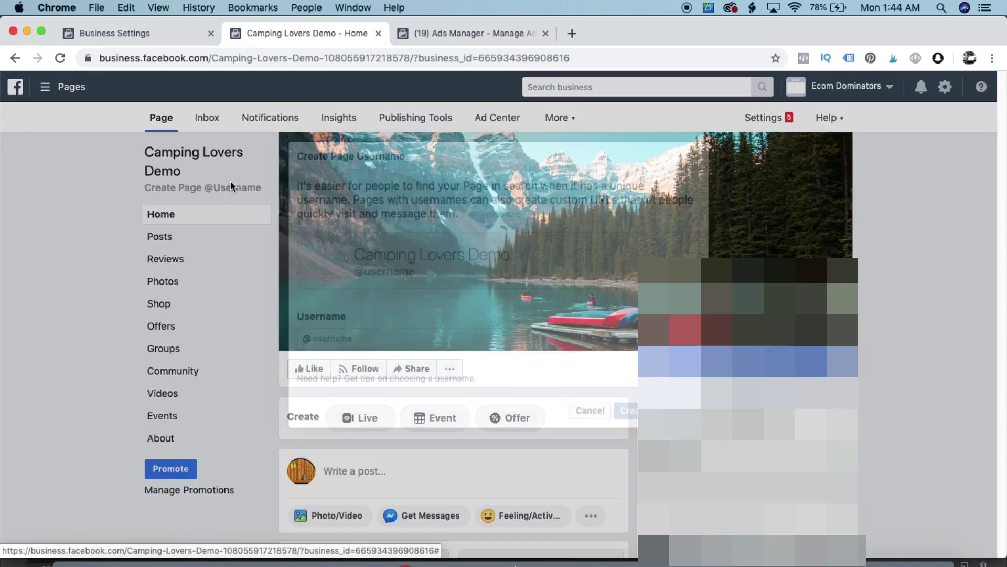
pyautogui.click(371, 338)
pyautogui.write('campingloversdemo')
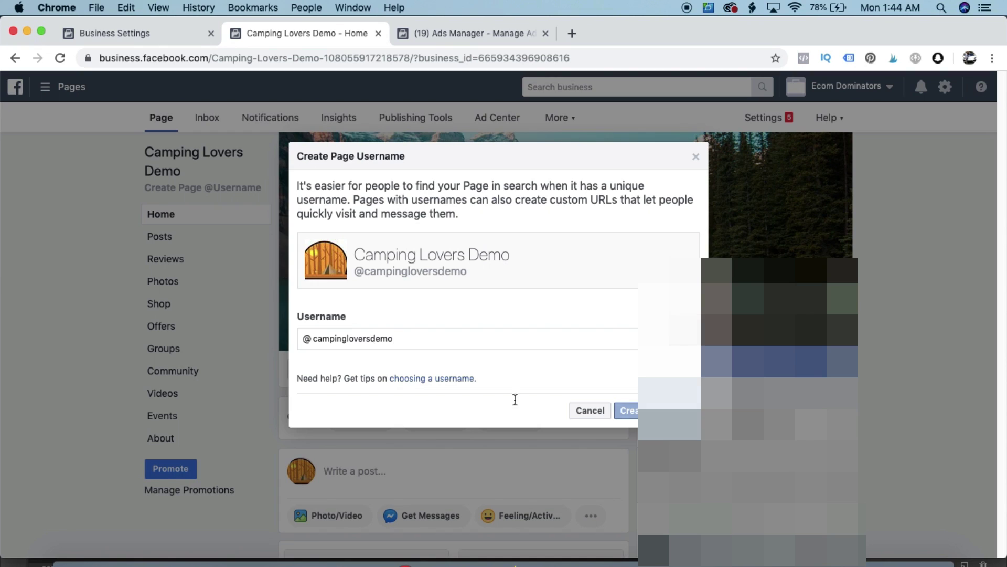
pyautogui.click(626, 410)
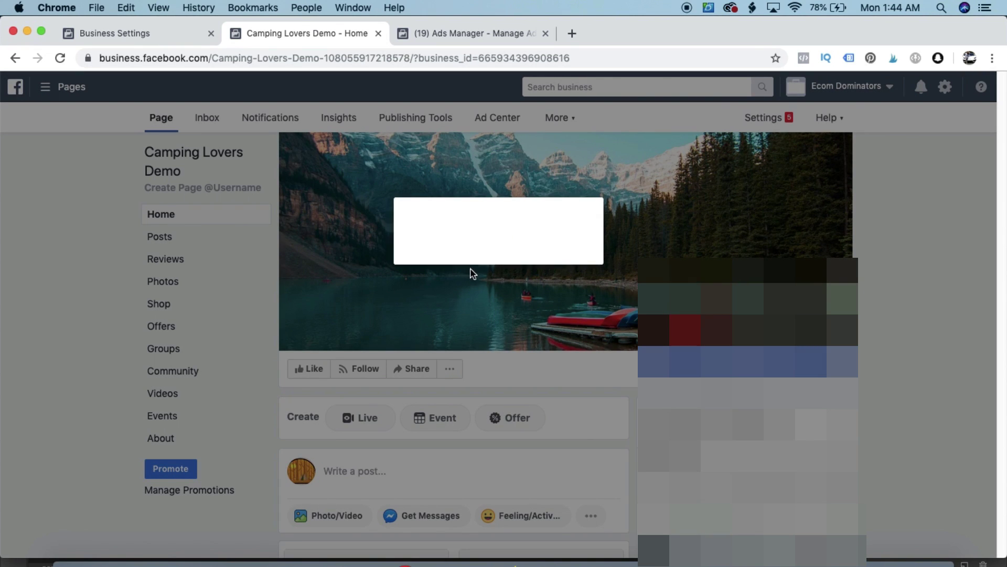
pyautogui.click(633, 343)
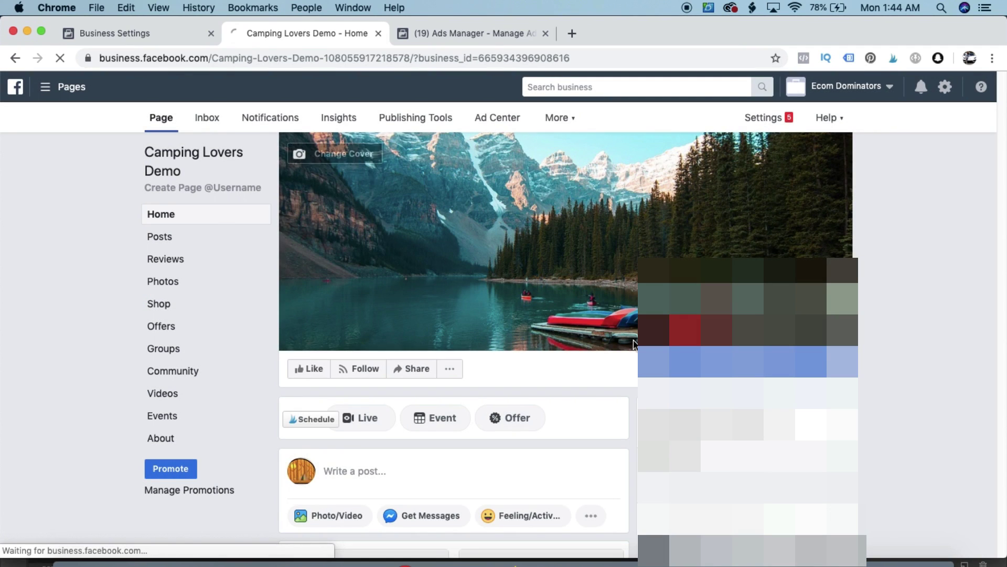
pyautogui.scroll(-5, 418, 351)
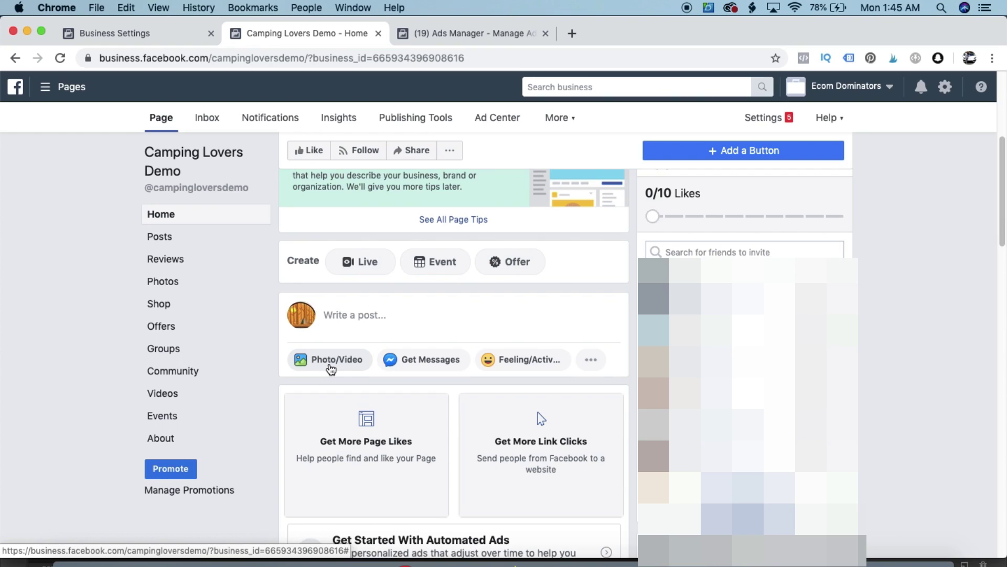
# Draft a T-shirt photo post reading 'Do you love camping?' and 'Grab yours here' on two lines
pyautogui.click(330, 366)
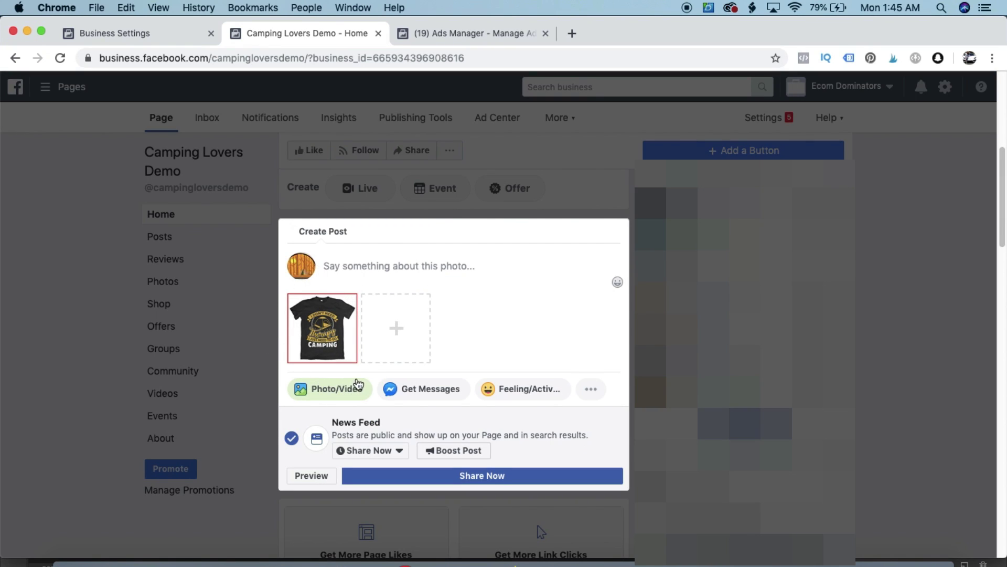
pyautogui.click(415, 267)
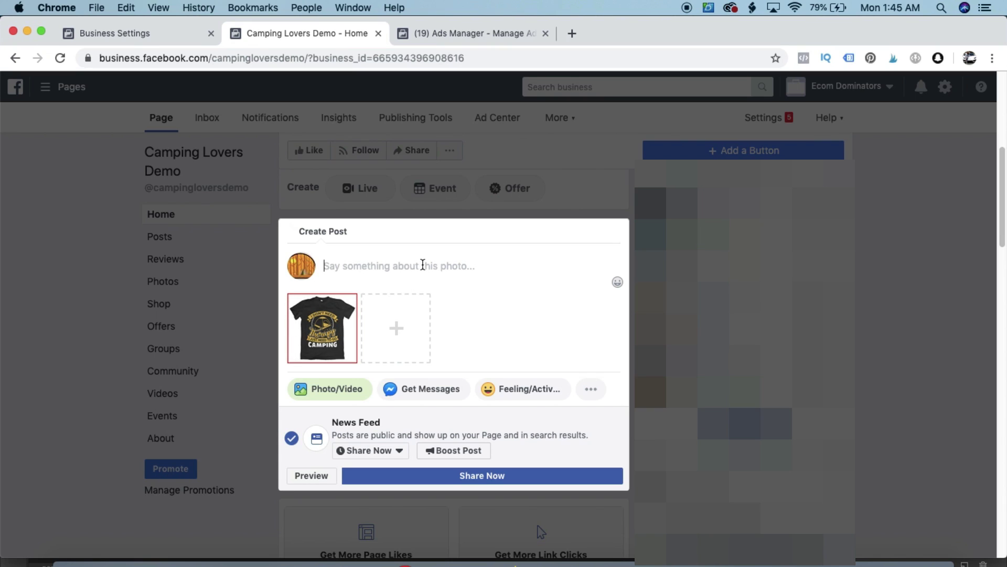
pyautogui.write('Do you love camping')
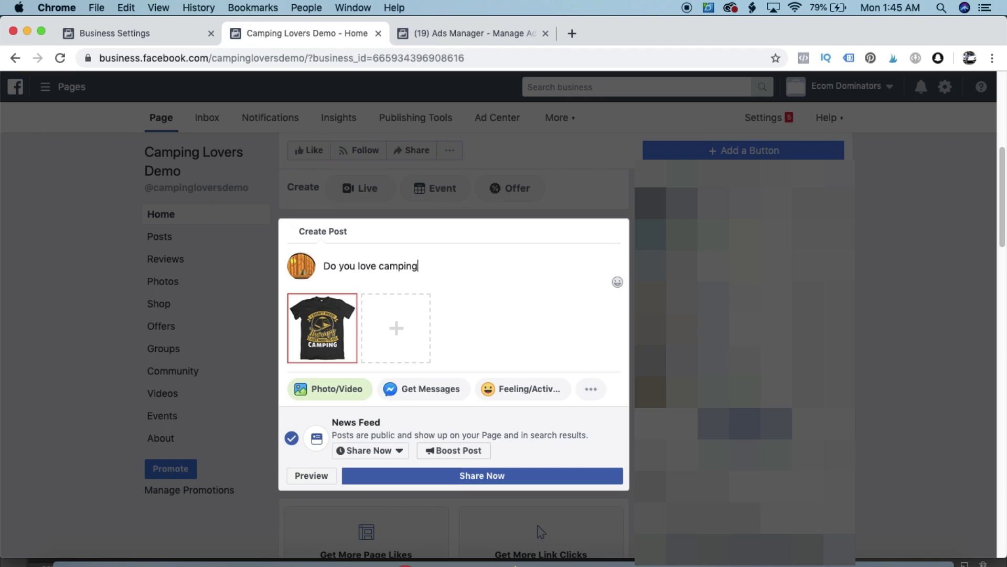
pyautogui.write('?')
pyautogui.press('Return')
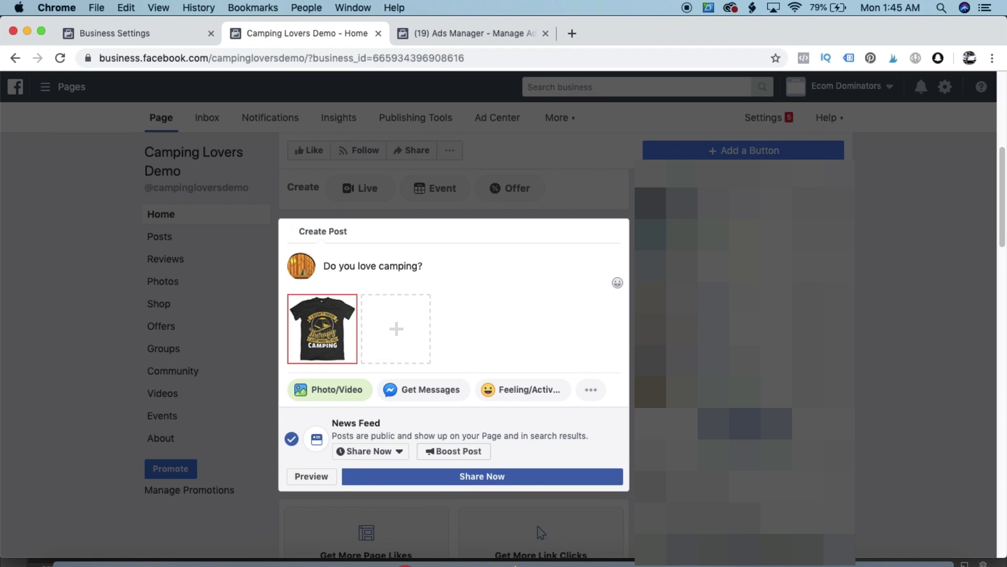
pyautogui.write('Grab yours here:')
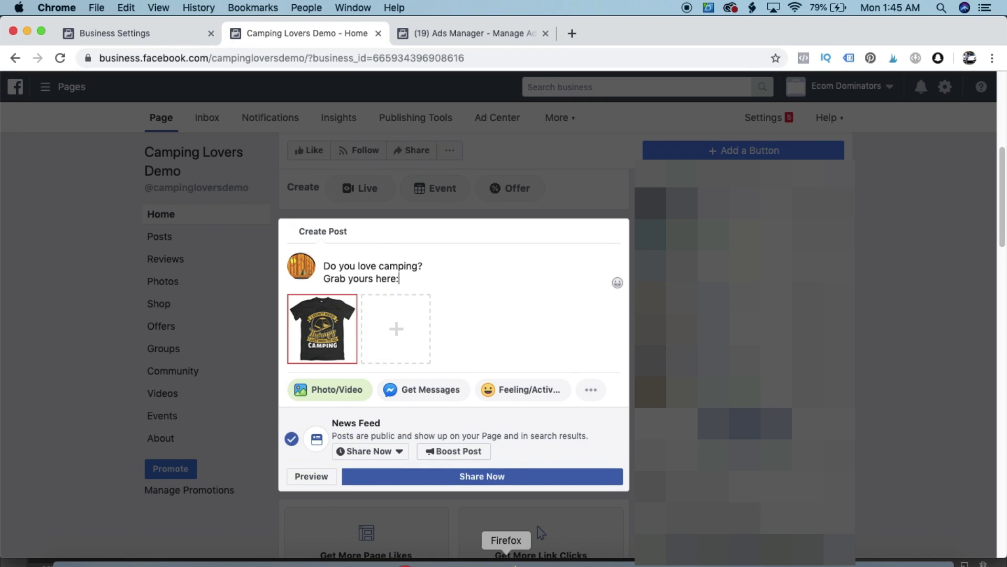
pyautogui.click(506, 559)
# Open the camping T-shirt's live storefront page from Shopify admin and select its product URL
pyautogui.click(452, 29)
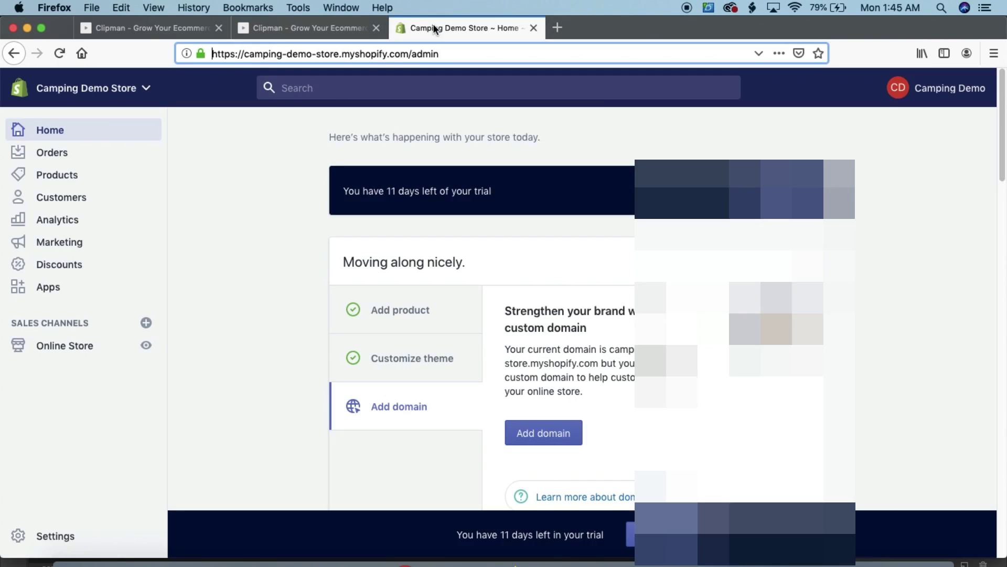
pyautogui.click(69, 174)
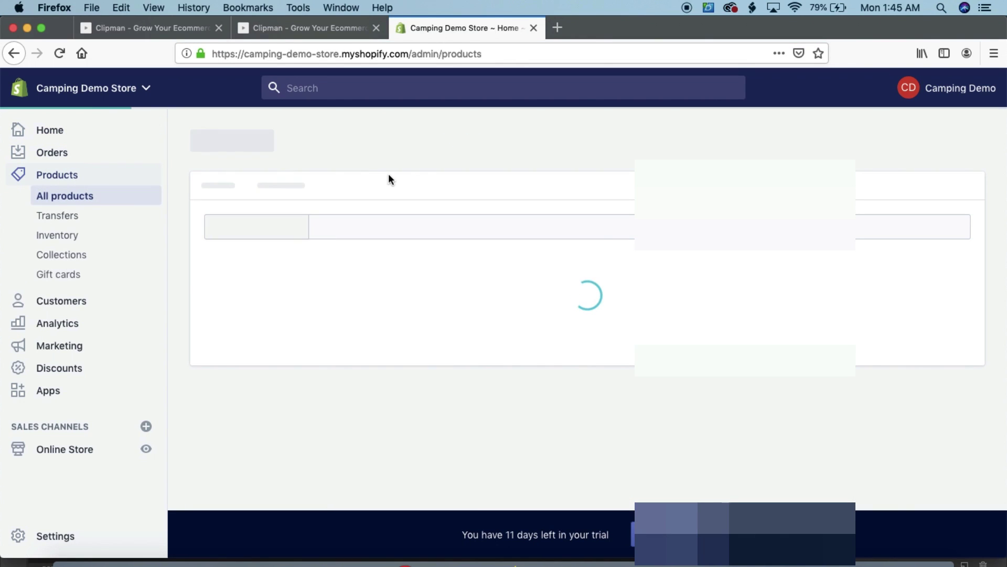
pyautogui.click(389, 342)
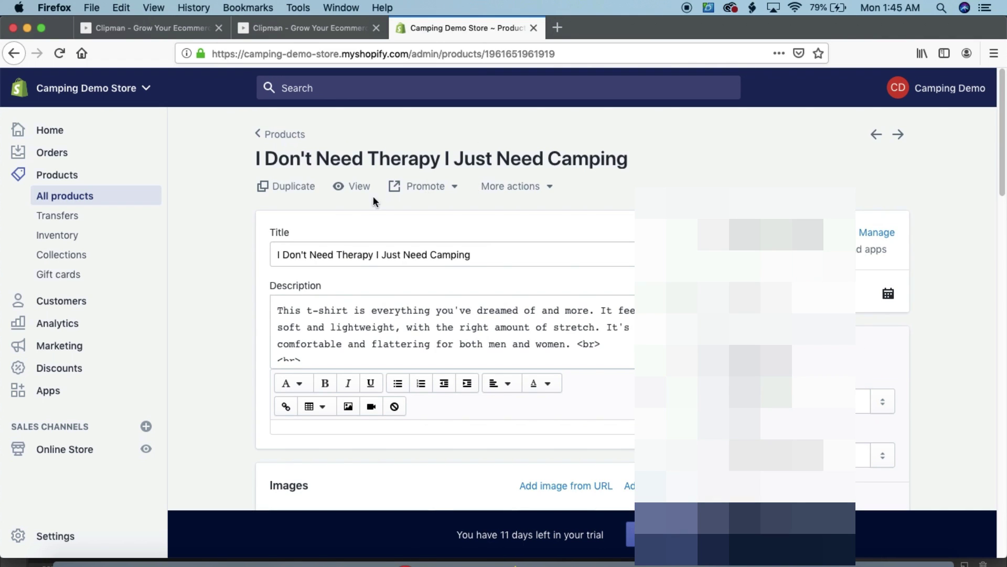
pyautogui.click(355, 189)
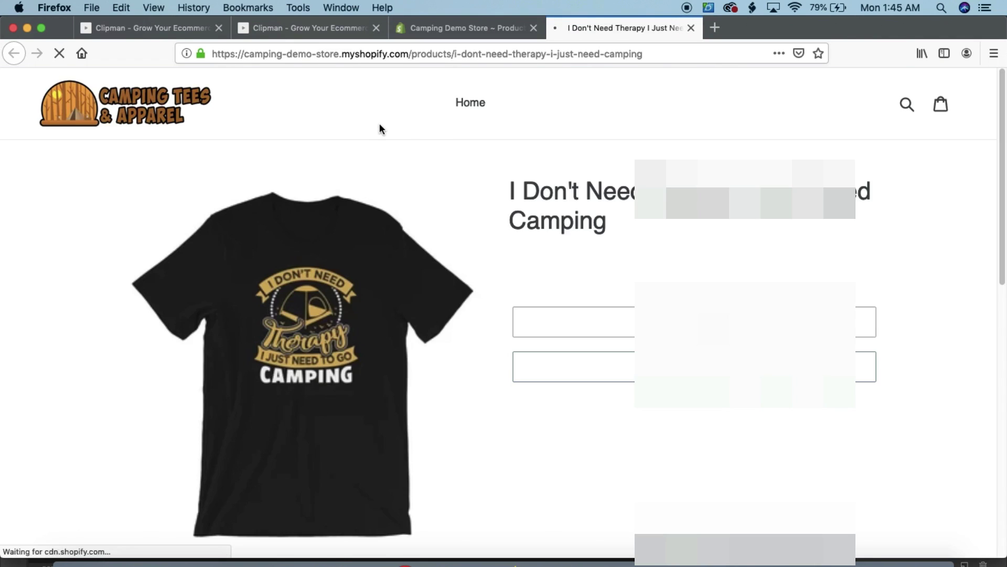
pyautogui.click(477, 54)
pyautogui.press('super+c')
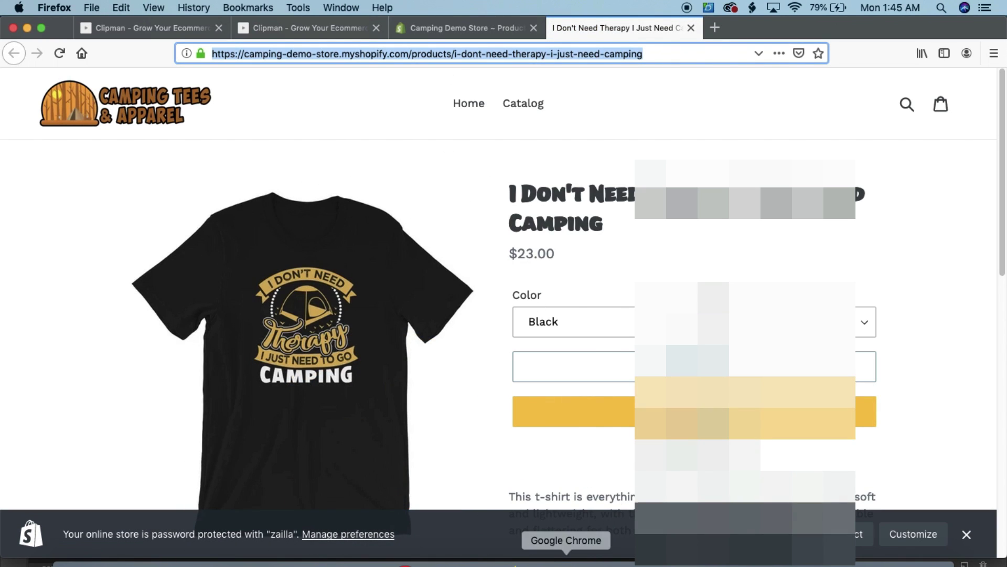
pyautogui.click(567, 560)
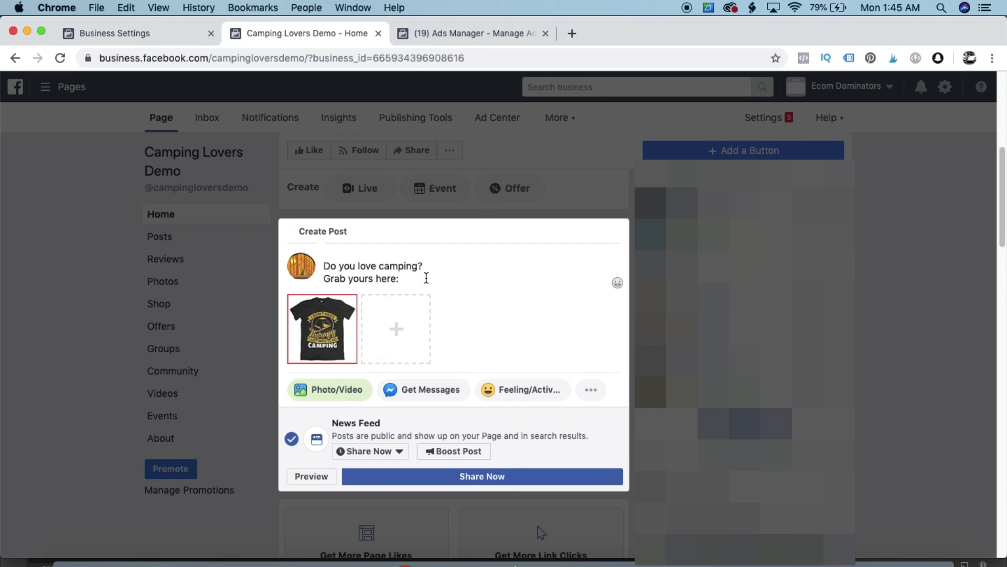
# Add the product link and 'Free shipping today only!' to the shirt post, then publish it as a regular post
pyautogui.press('super+v')
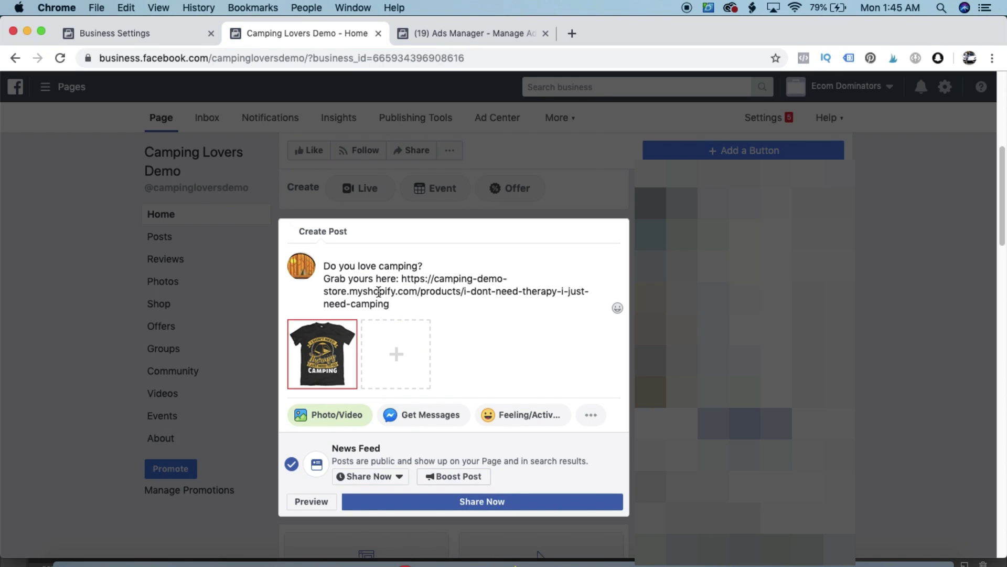
pyautogui.press('Return')
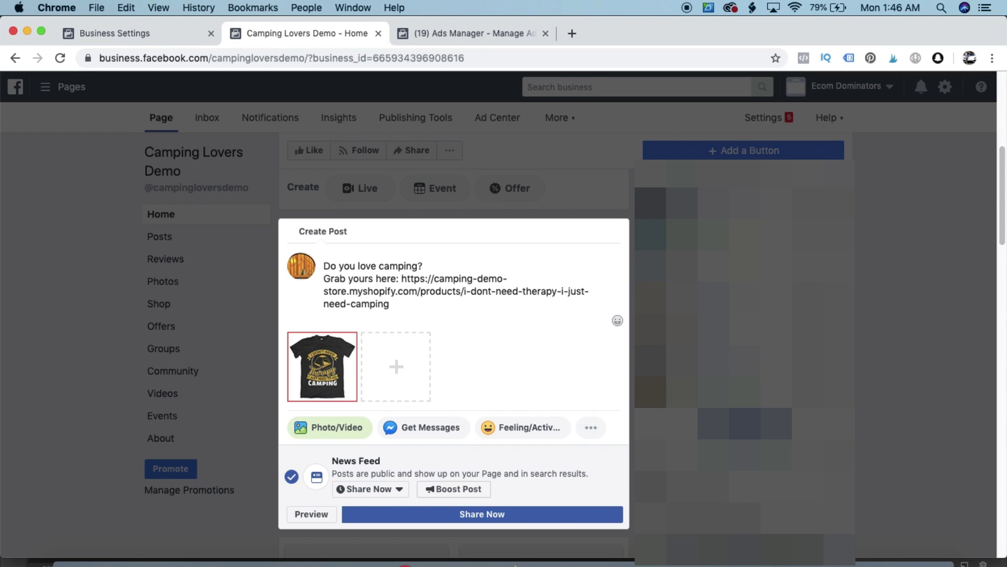
pyautogui.write('Limited time only')
pyautogui.press('BackSpace')
pyautogui.press('BackSpace')
pyautogui.press('BackSpace')
pyautogui.press('BackSpace')
pyautogui.press('BackSpace')
pyautogui.press('BackSpace')
pyautogui.press('BackSpace')
pyautogui.press('BackSpace')
pyautogui.press('BackSpace')
pyautogui.press('BackSpace')
pyautogui.press('BackSpace')
pyautogui.press('BackSpace')
pyautogui.write('ng')
pyautogui.press('BackSpace')
pyautogui.press('BackSpace')
pyautogui.press('BackSpace')
pyautogui.press('BackSpace')
pyautogui.press('BackSpace')
pyautogui.press('BackSpace')
pyautogui.press('BackSpace')
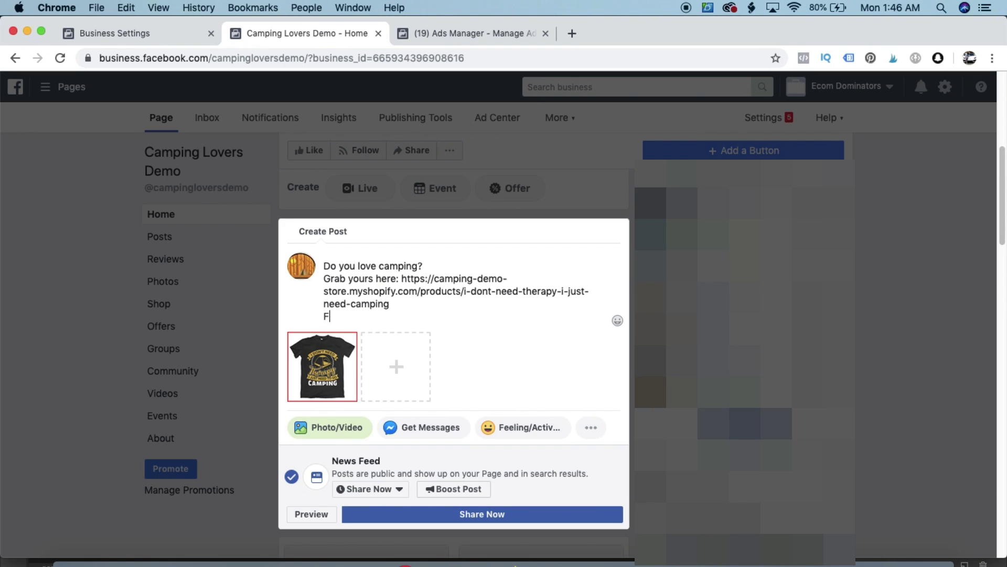
pyautogui.write('hipping today only!')
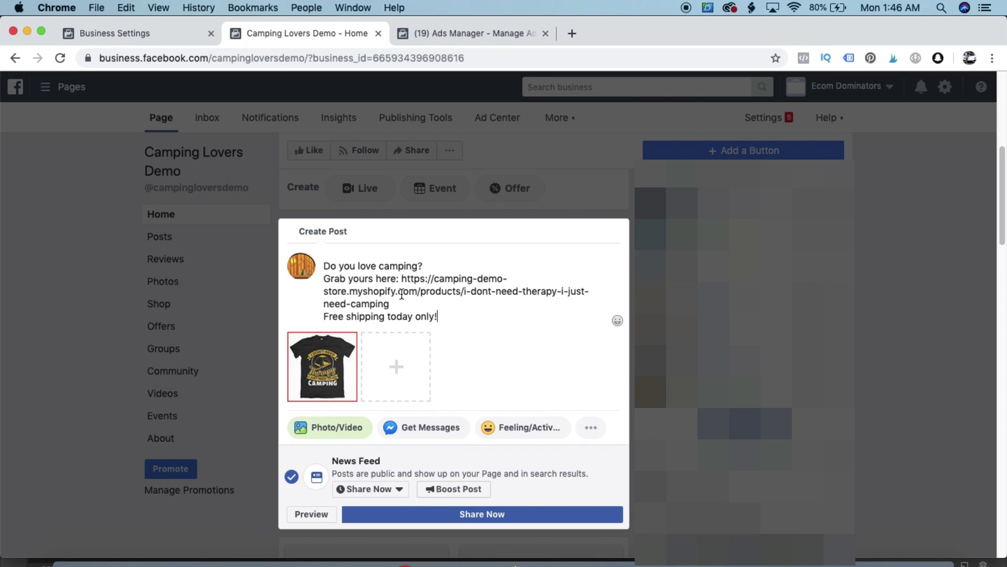
pyautogui.click(495, 525)
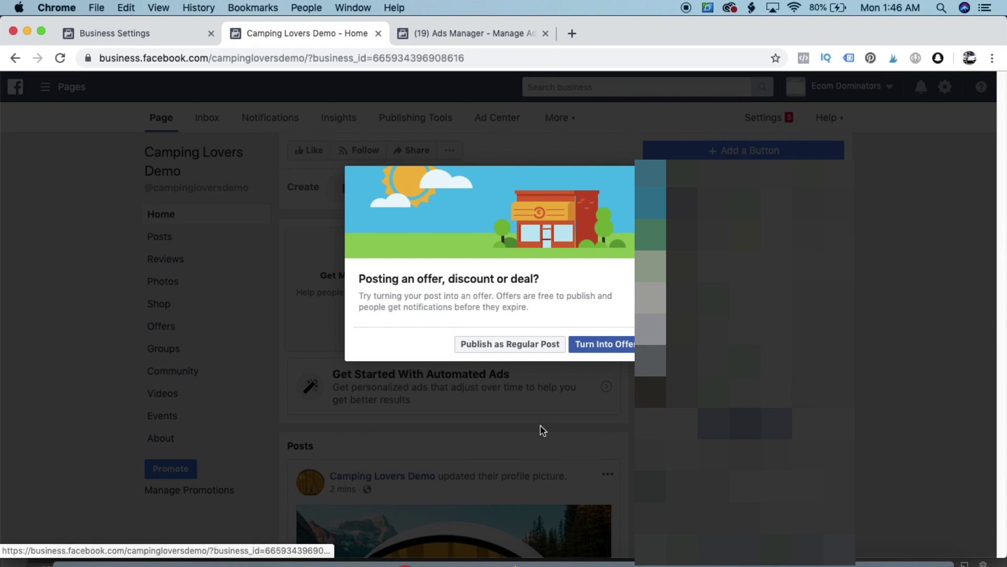
pyautogui.click(541, 349)
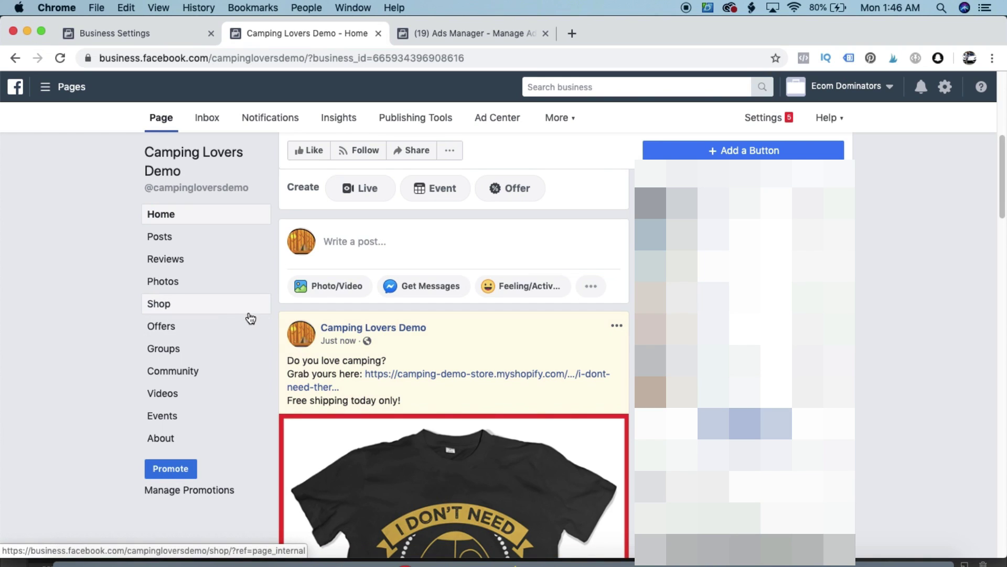
# Scroll through the Camping Lovers Demo page feed to review the newly published shirt post
pyautogui.scroll(-2, 247, 322)
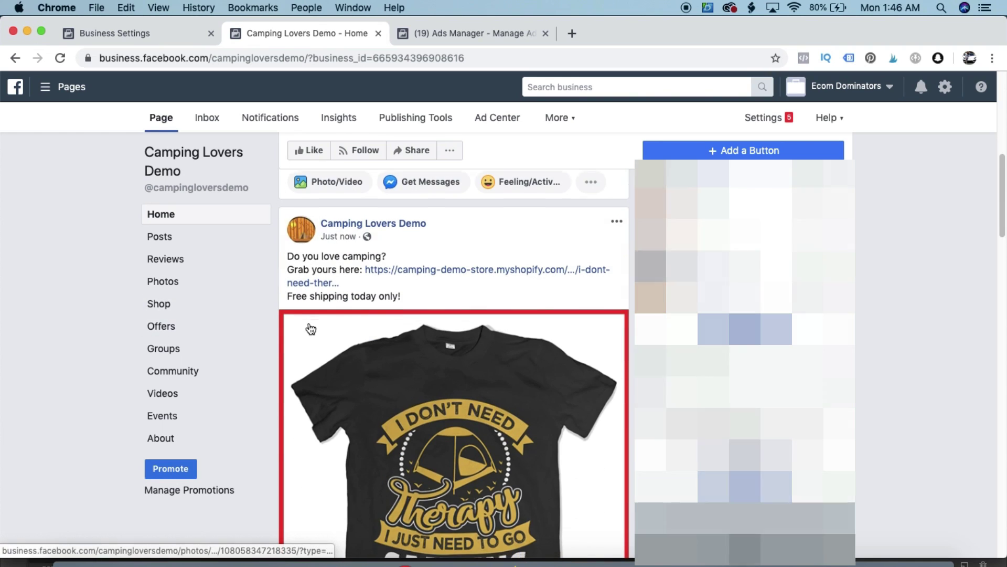
pyautogui.scroll(-2, 311, 329)
pyautogui.scroll(-2, 341, 314)
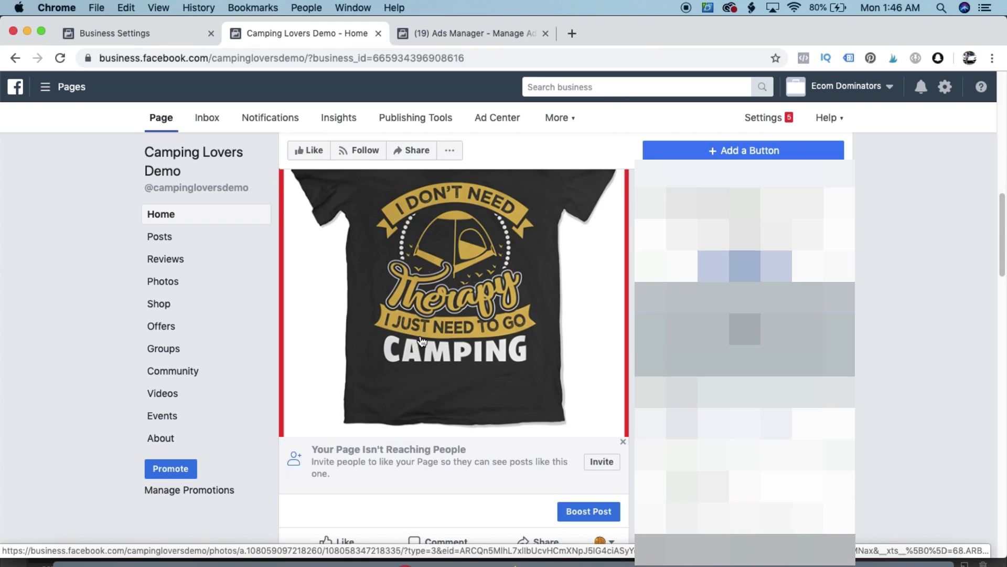
pyautogui.scroll(2, 422, 340)
pyautogui.scroll(2, 422, 340)
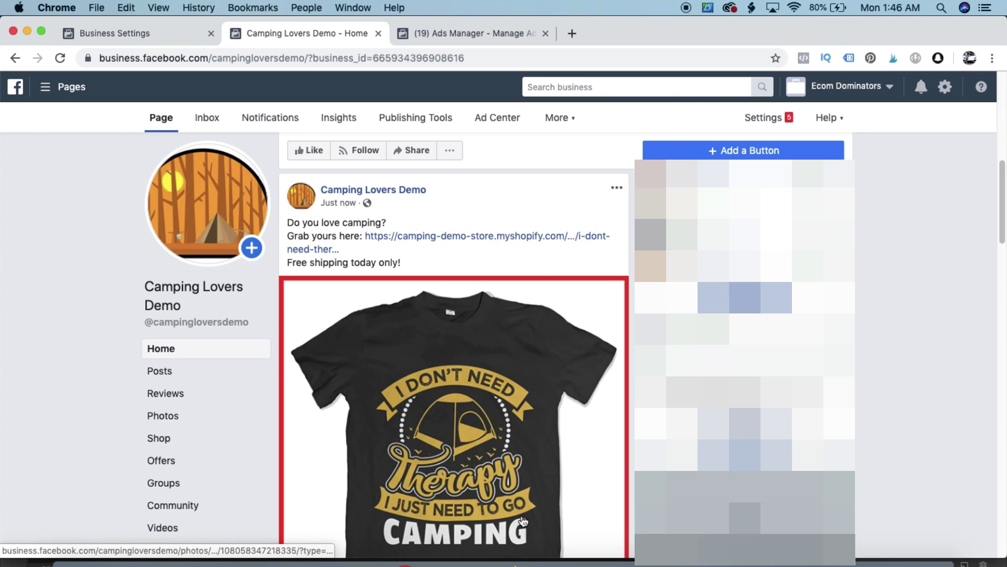
pyautogui.scroll(1, 475, 438)
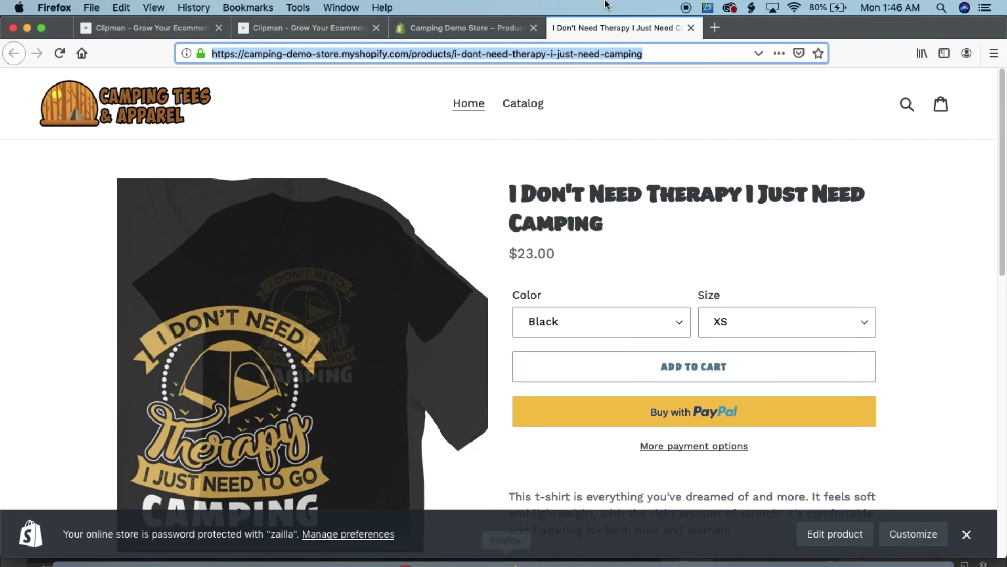
# Play the 'Do you love camping?' video from Clipman's My Videos, then go back to the Facebook page
pyautogui.click(158, 28)
pyautogui.click(285, 28)
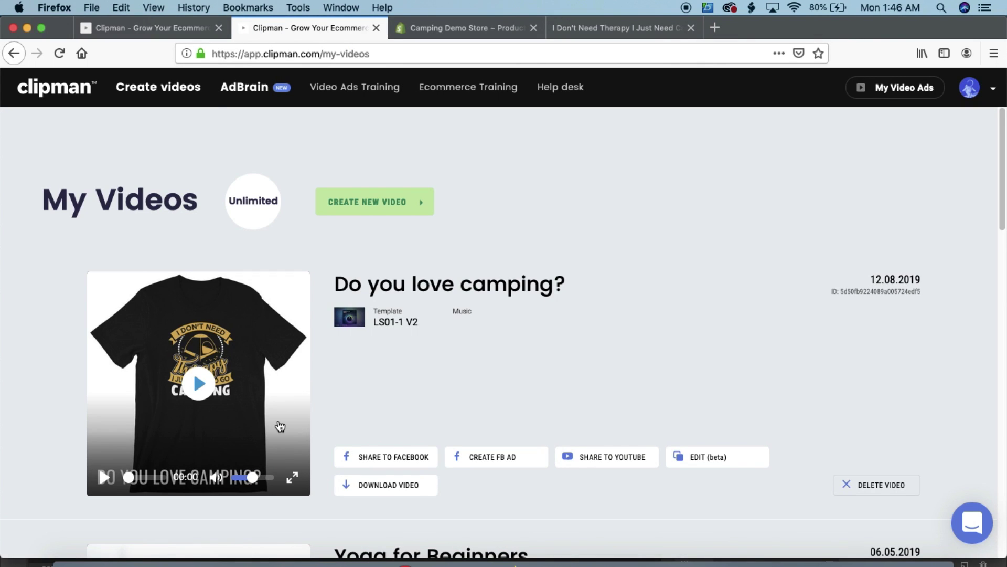
pyautogui.scroll(-2, 233, 406)
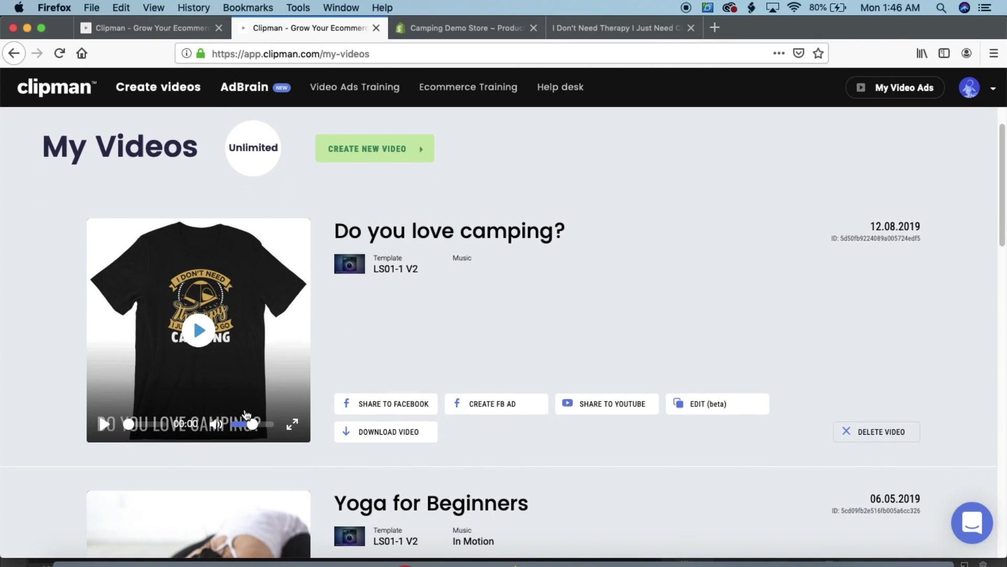
pyautogui.scroll(1, 246, 414)
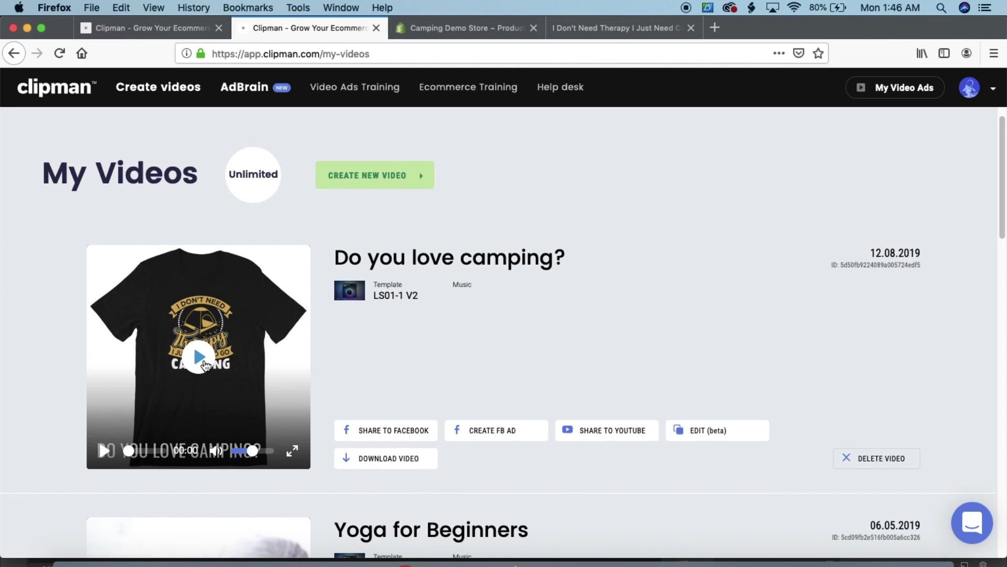
pyautogui.click(210, 357)
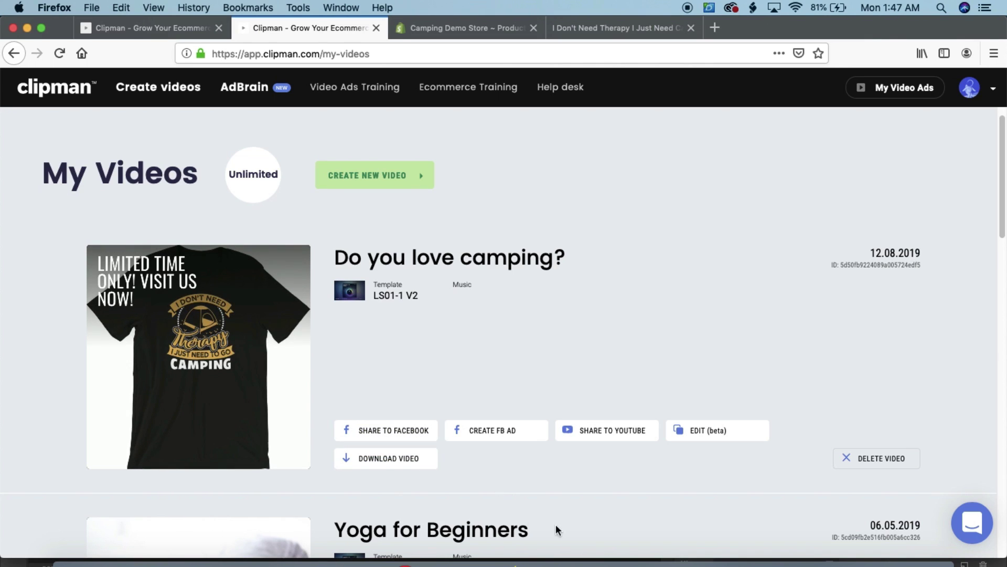
pyautogui.click(566, 557)
pyautogui.scroll(1, 327, 234)
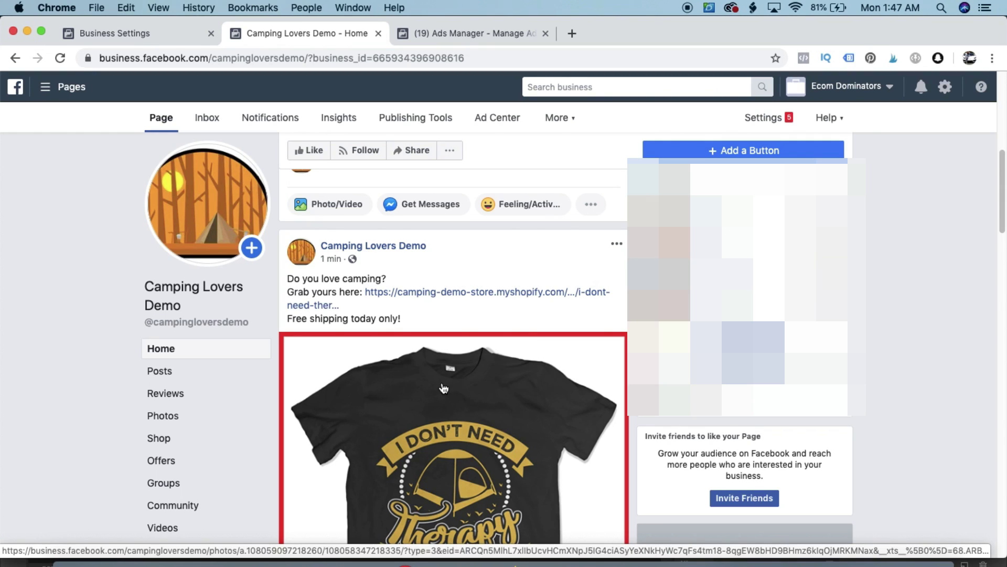
# Create a Conversions campaign named 'WC - camping tshirt' and continue to its 'US - 18+' ad set
pyautogui.click(446, 36)
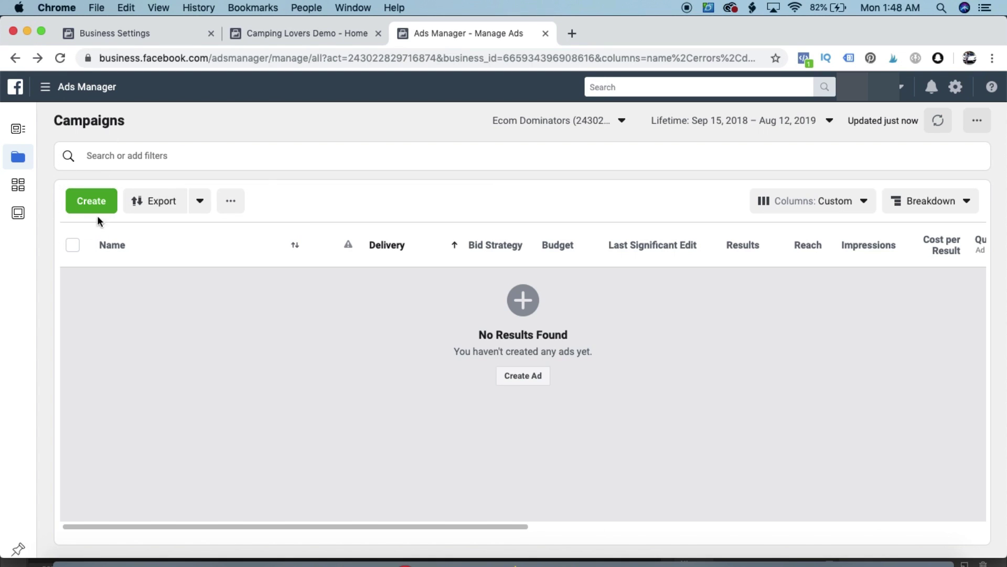
pyautogui.click(79, 202)
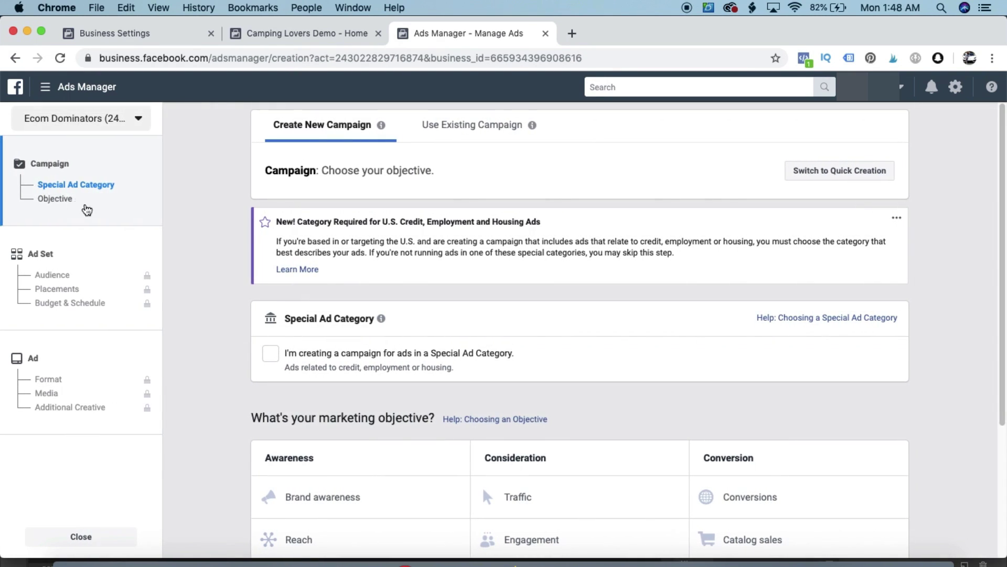
pyautogui.scroll(-2, 302, 315)
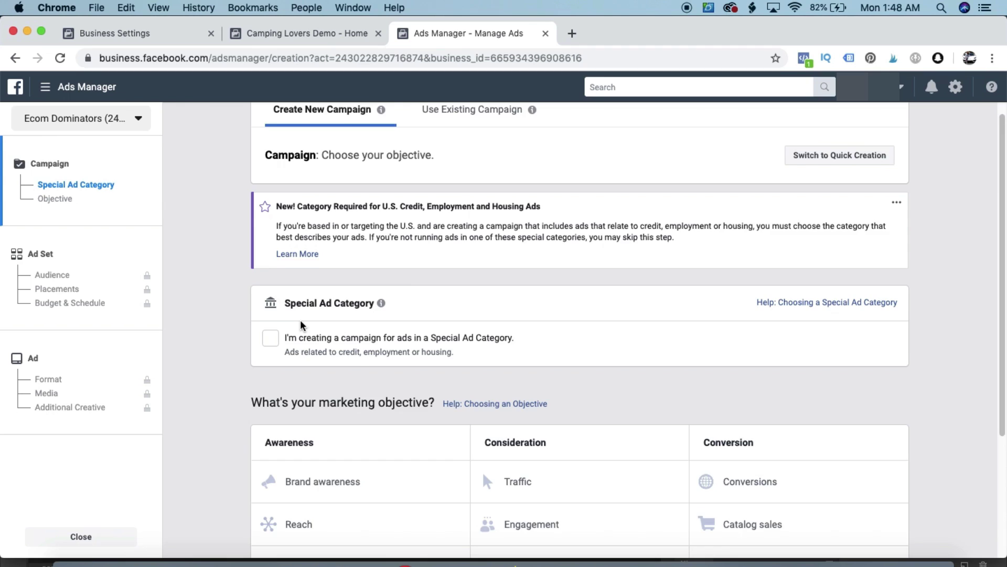
pyautogui.scroll(-5, 302, 325)
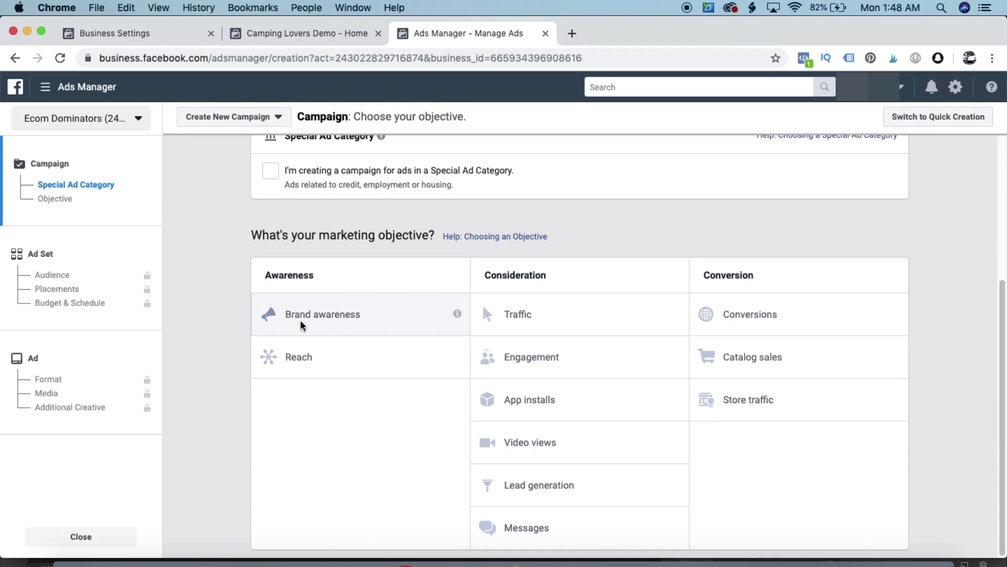
pyautogui.click(706, 315)
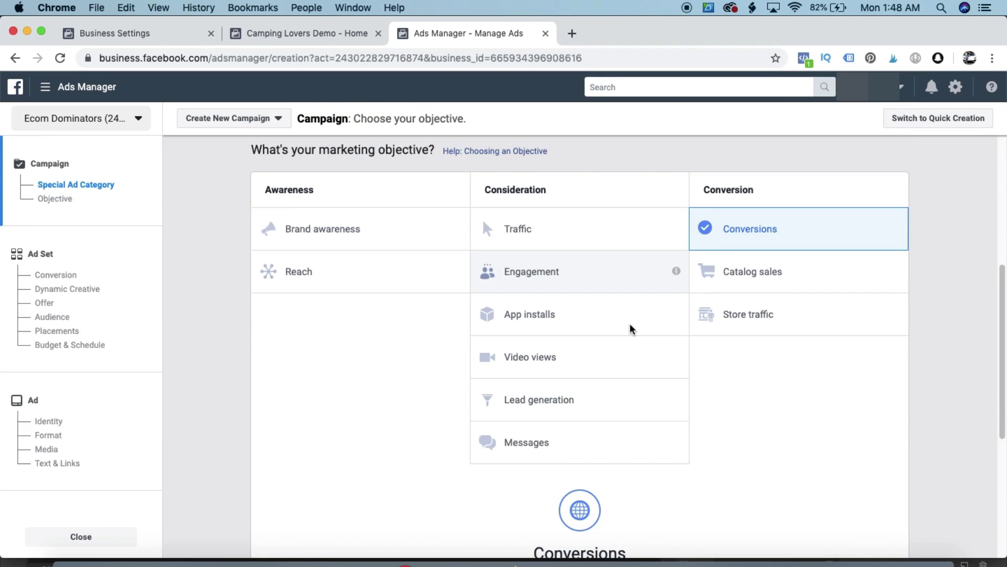
pyautogui.moveTo(576, 364); pyautogui.dragTo(461, 363)
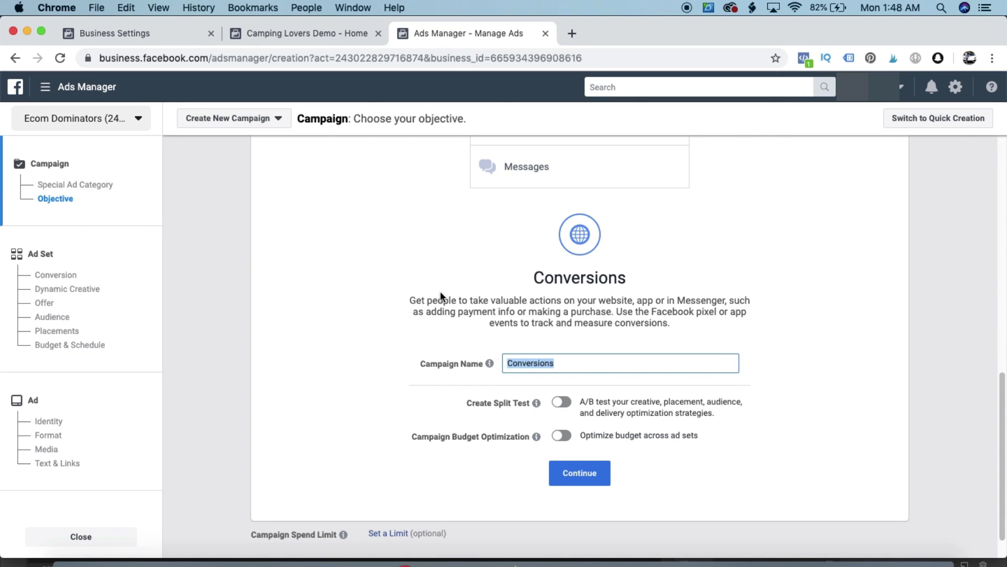
pyautogui.write('WC - camping tshirt')
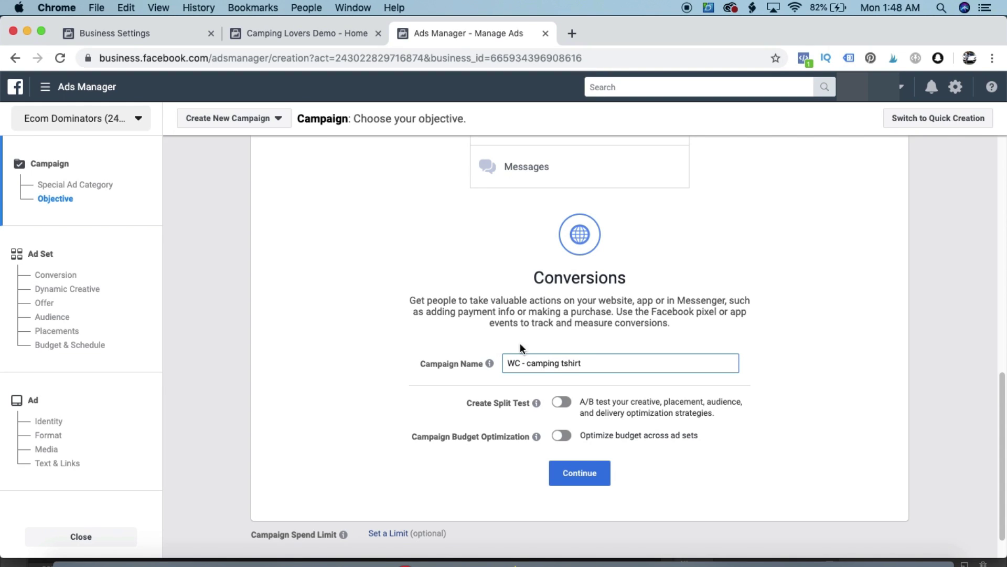
pyautogui.click(579, 473)
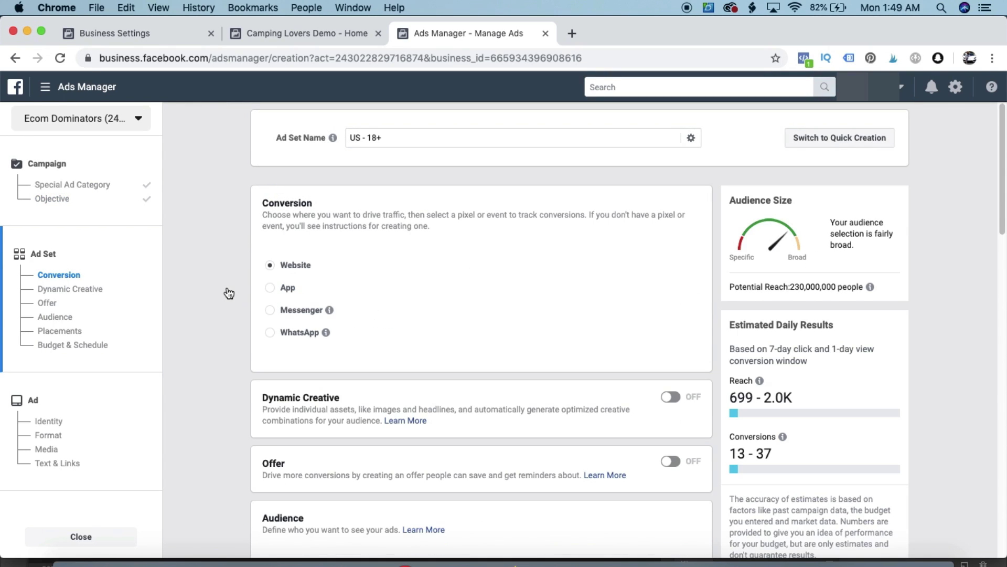
pyautogui.click(341, 282)
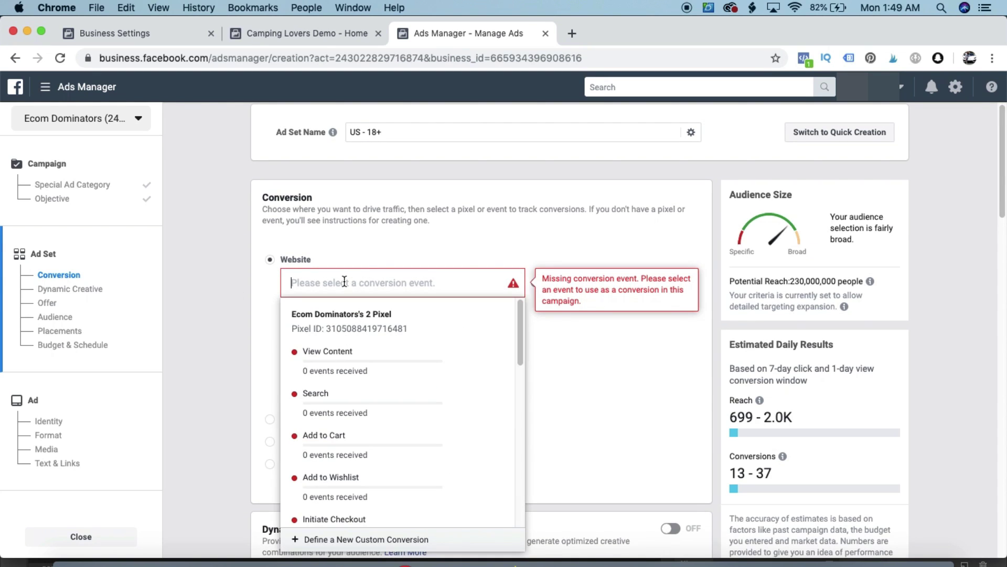
pyautogui.scroll(-5, 357, 410)
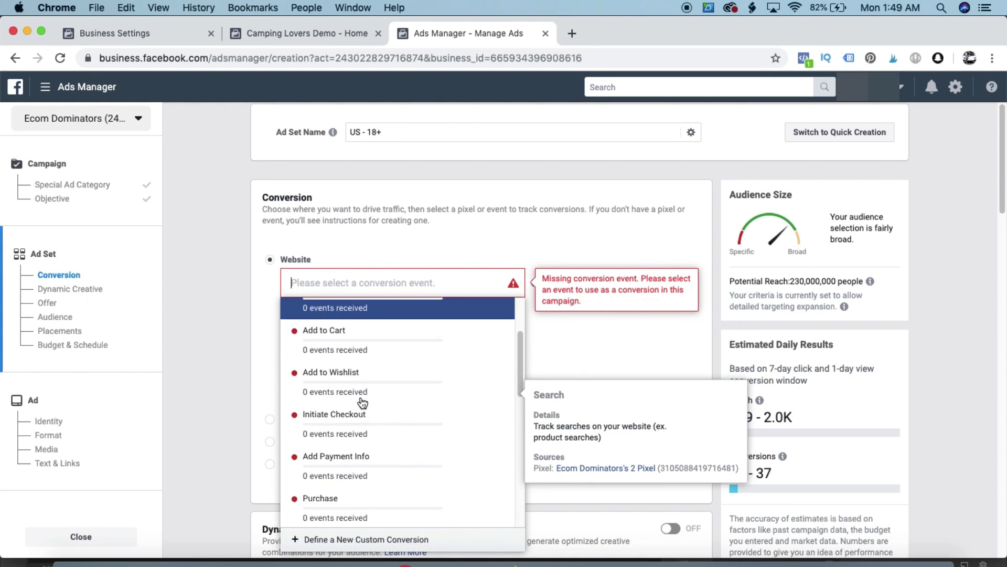
pyautogui.click(354, 452)
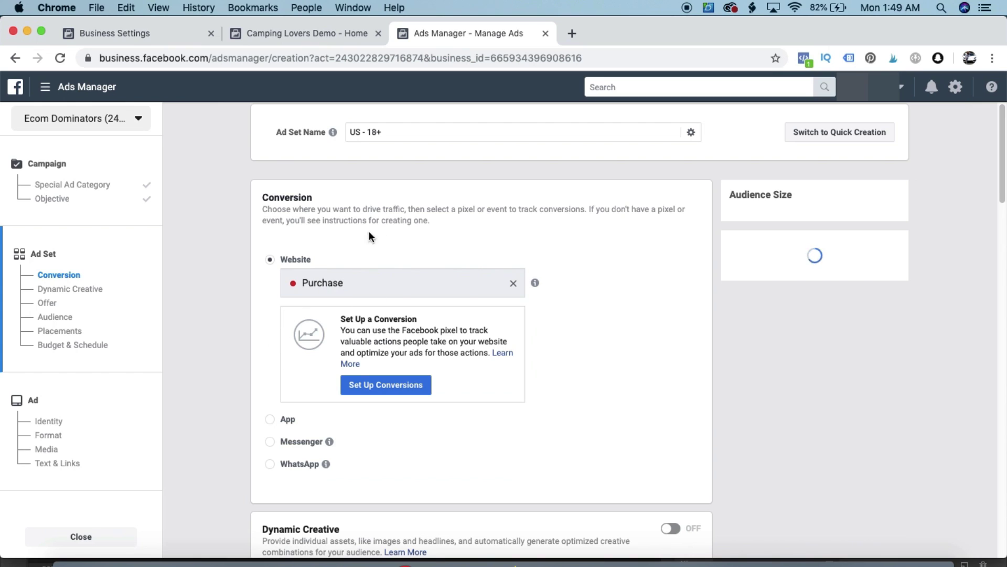
pyautogui.scroll(-1, 357, 251)
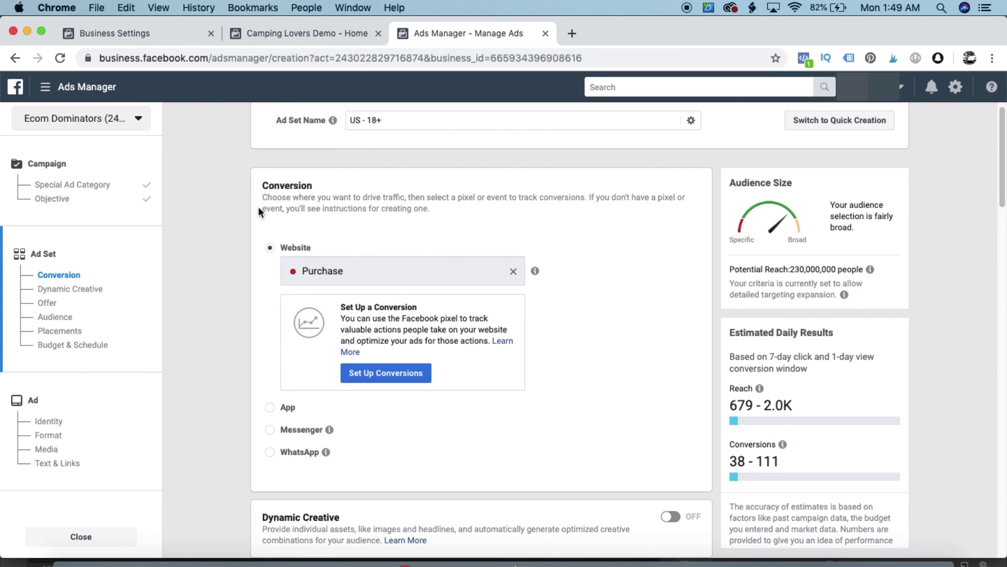
pyautogui.scroll(-10, 269, 362)
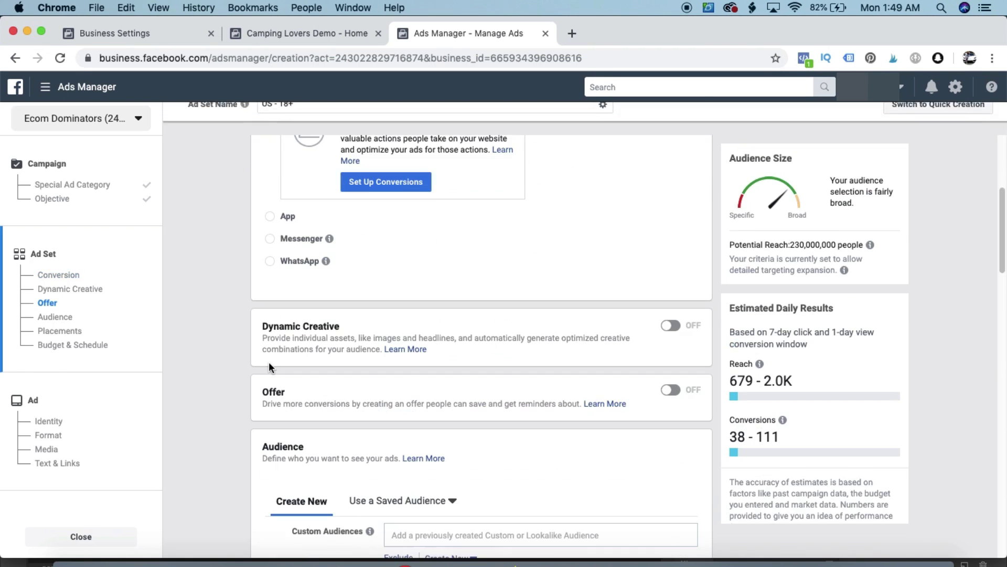
pyautogui.scroll(-2, 269, 366)
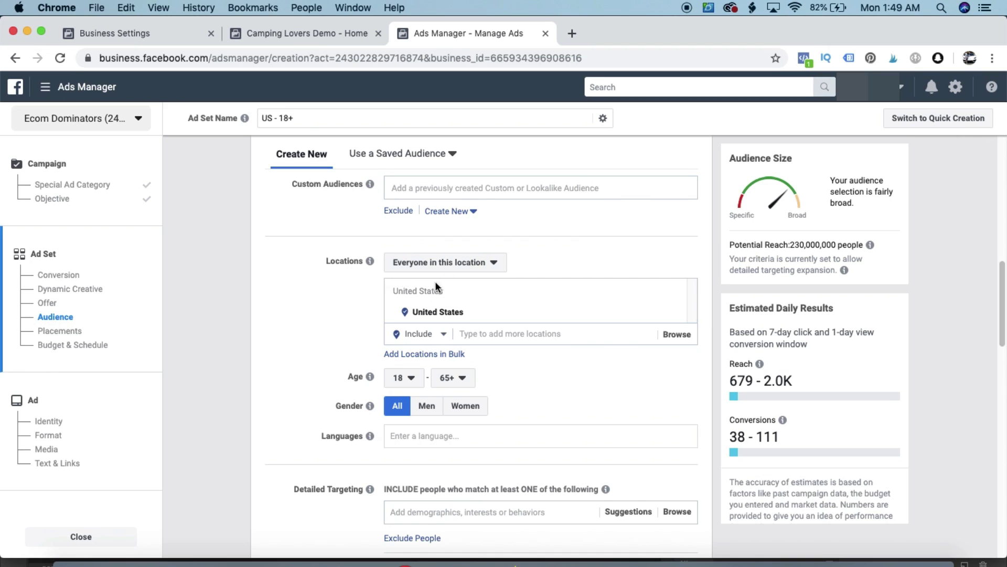
pyautogui.scroll(-1, 406, 346)
pyautogui.scroll(-3, 418, 389)
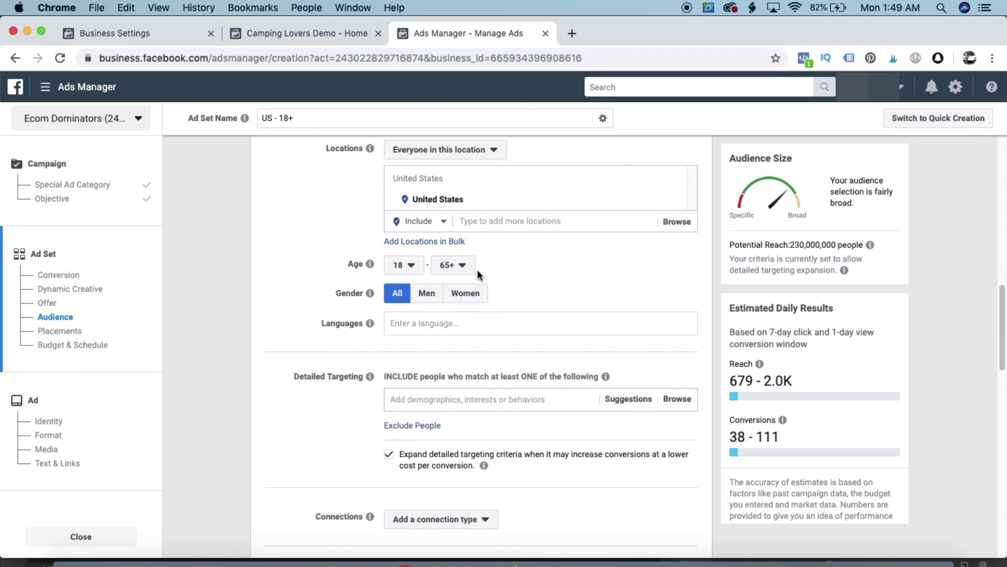
pyautogui.scroll(-2, 372, 369)
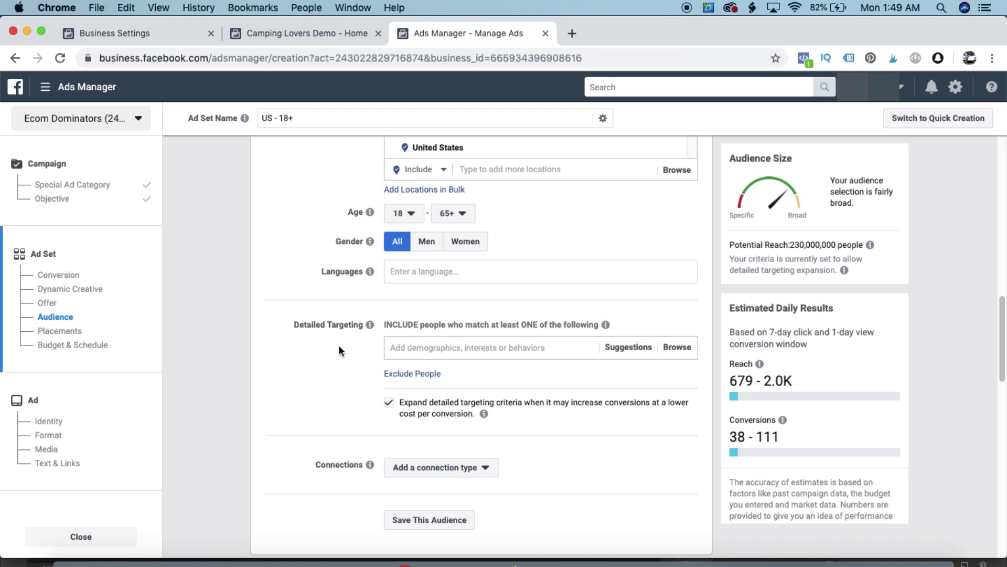
# Add the Camping interest to the ad set's detailed targeting
pyautogui.doubleClick(309, 324)
pyautogui.click(397, 347)
pyautogui.write('camping')
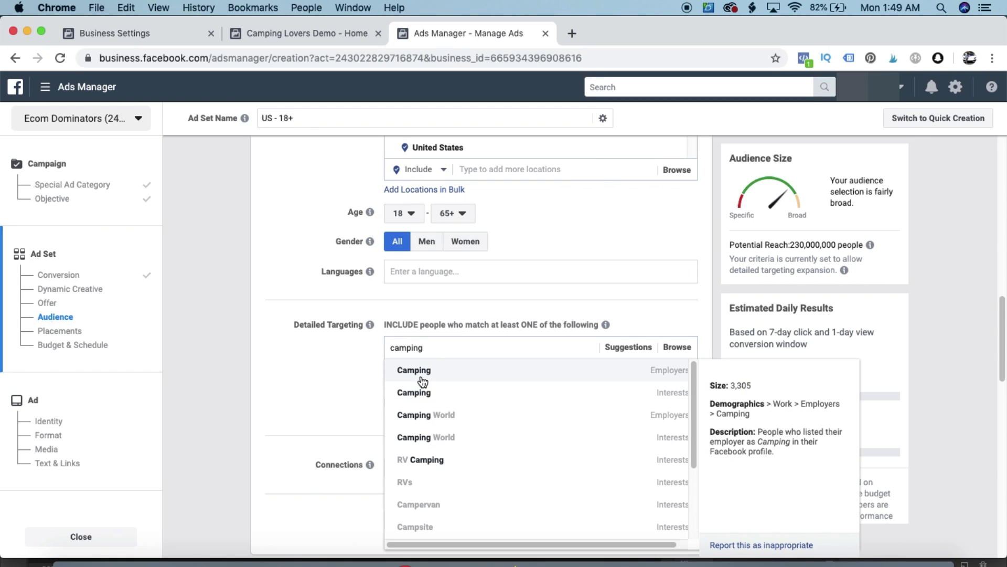
pyautogui.click(422, 374)
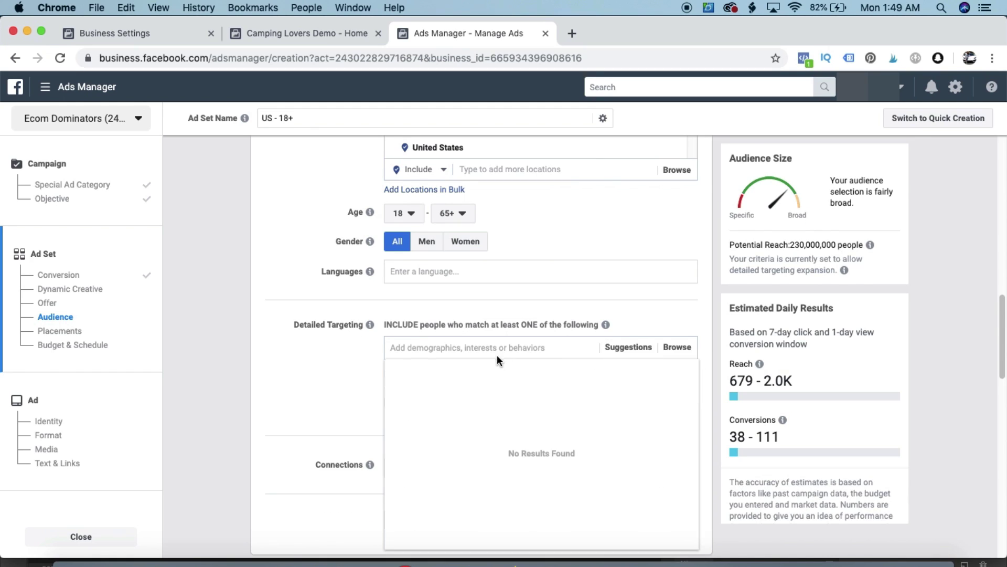
pyautogui.write('camping')
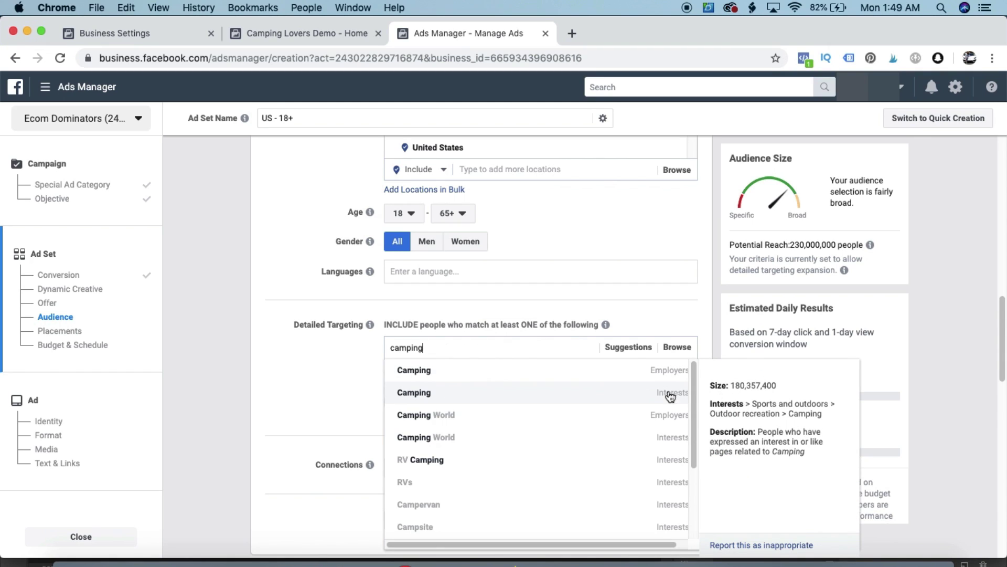
pyautogui.click(670, 396)
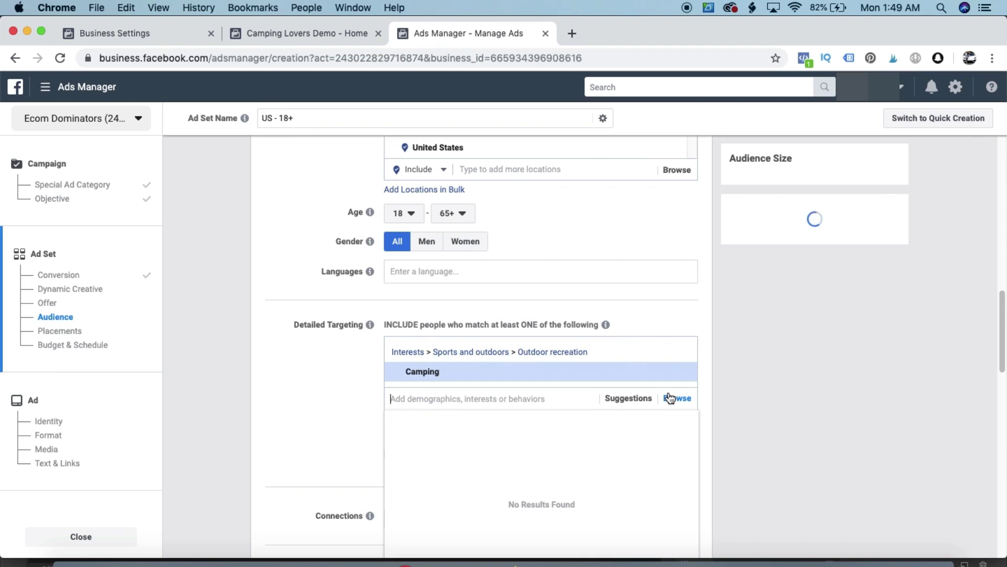
pyautogui.click(694, 252)
# Turn off detailed targeting expansion, narrowing potential reach to 50,000,000
pyautogui.moveTo(793, 245); pyautogui.dragTo(860, 245)
pyautogui.click(784, 243)
pyautogui.moveTo(783, 243); pyautogui.dragTo(845, 245)
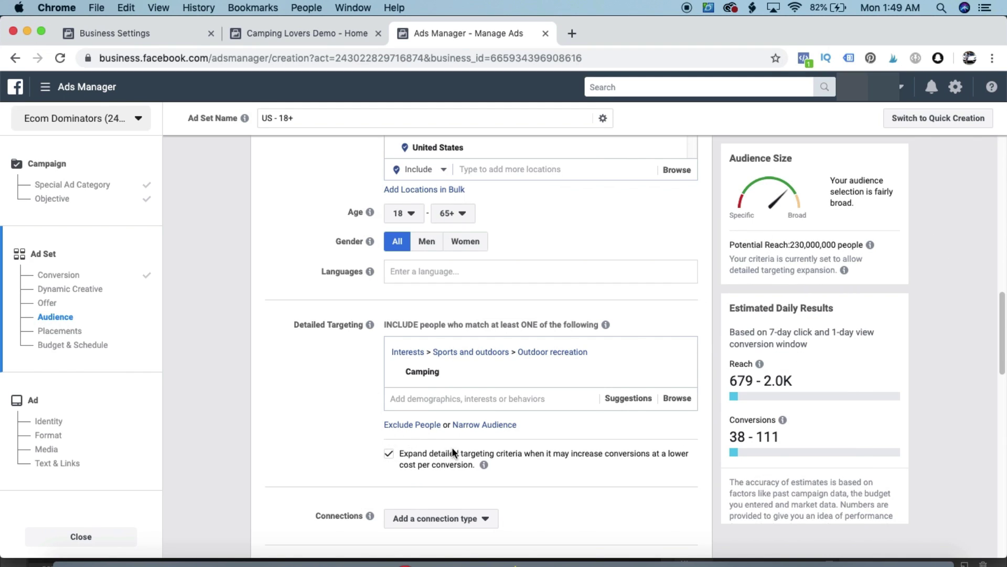
pyautogui.click(388, 454)
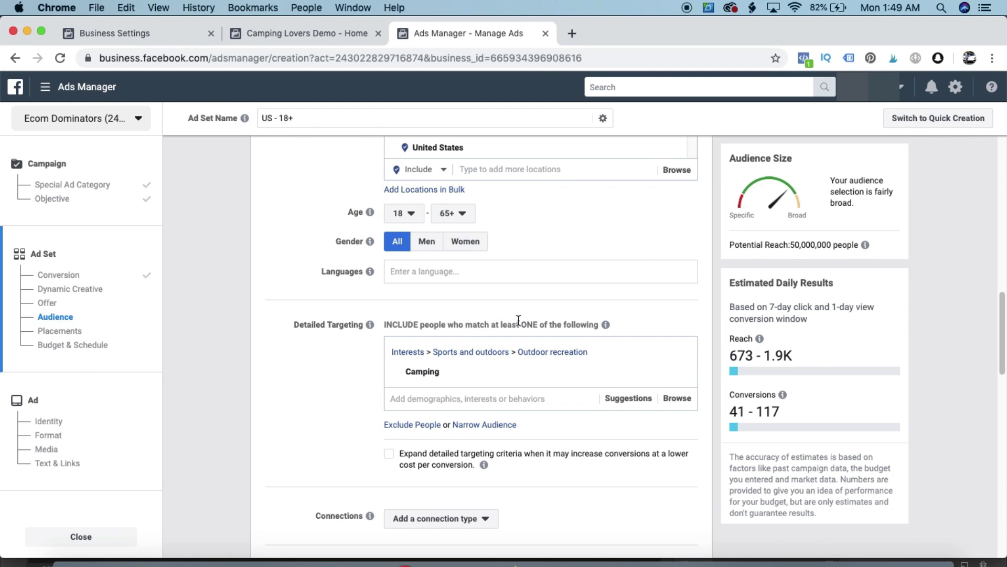
pyautogui.moveTo(744, 246); pyautogui.dragTo(865, 245)
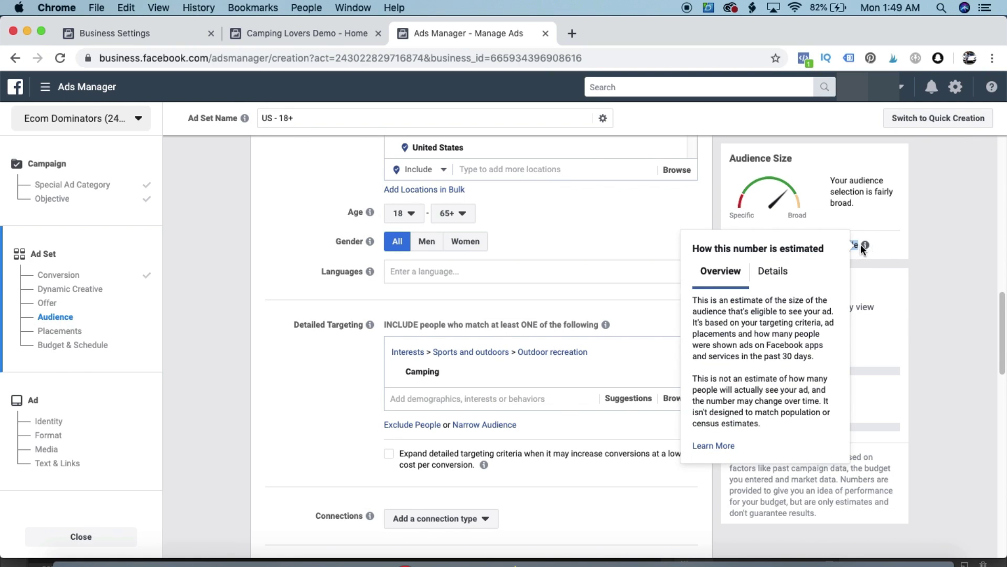
pyautogui.moveTo(865, 245)
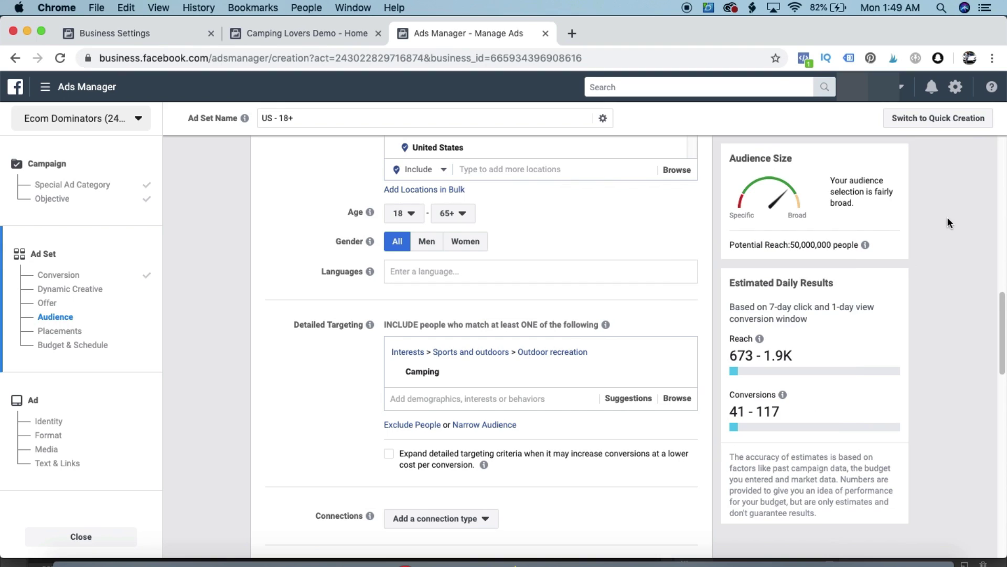
pyautogui.scroll(-10, 315, 332)
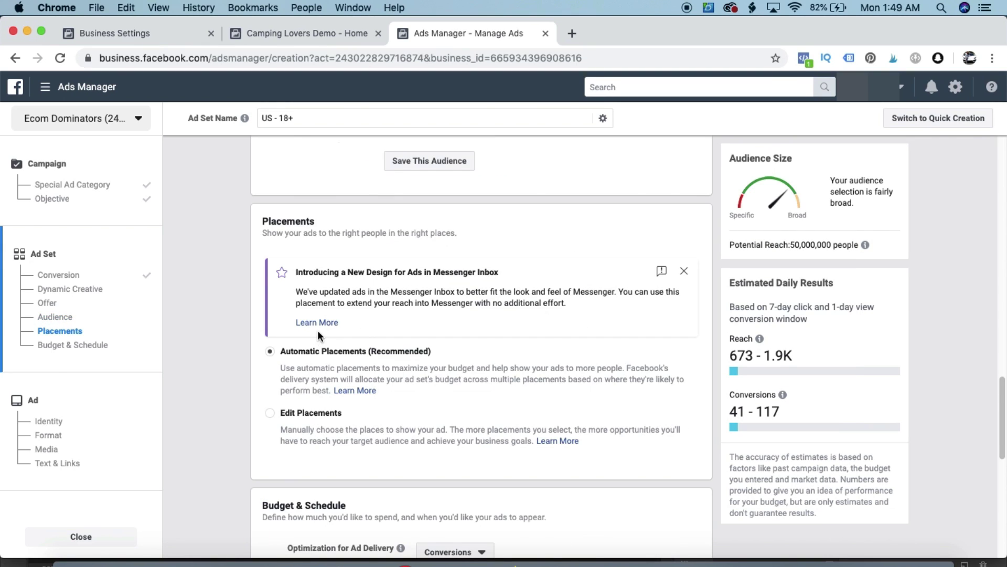
# Switch the ad set to manual Edit Placements and review the placement list
pyautogui.click(306, 362)
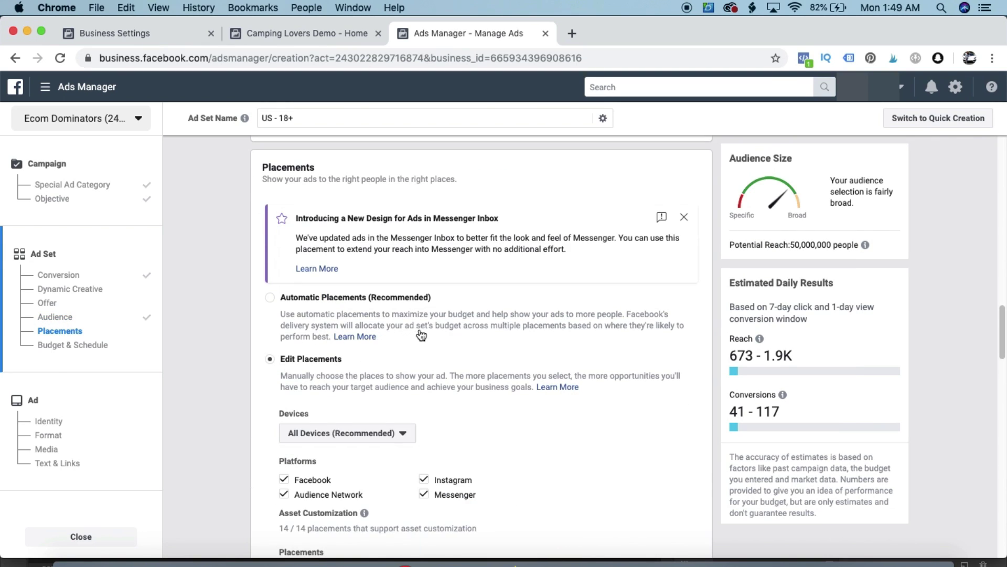
pyautogui.scroll(-2, 423, 334)
pyautogui.scroll(-5, 423, 335)
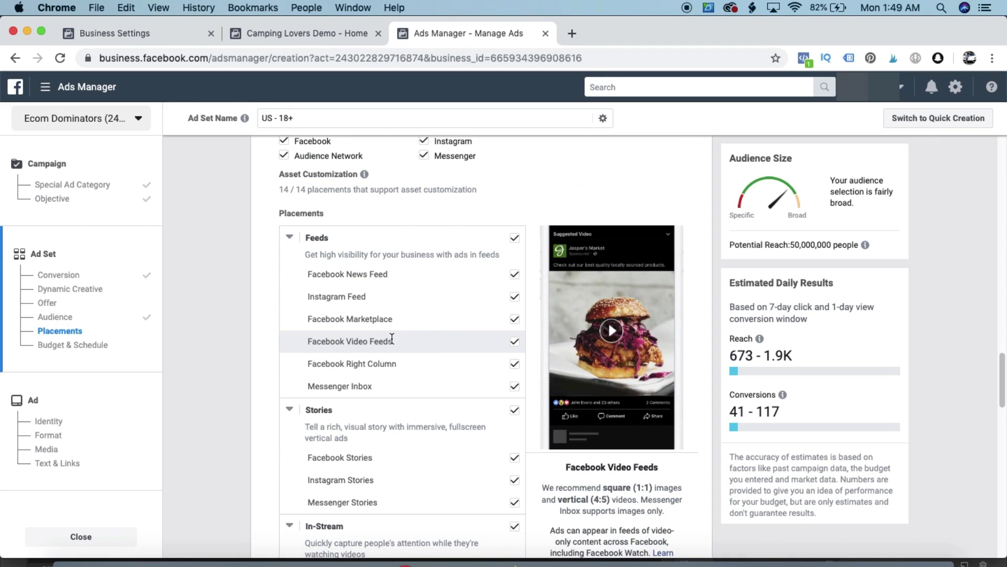
pyautogui.scroll(5, 408, 339)
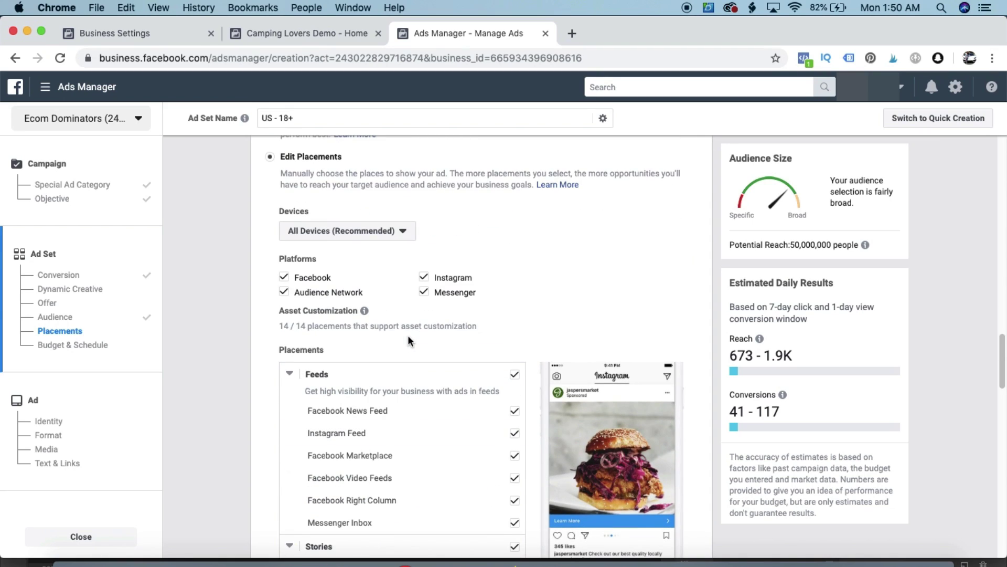
pyautogui.scroll(-7, 424, 336)
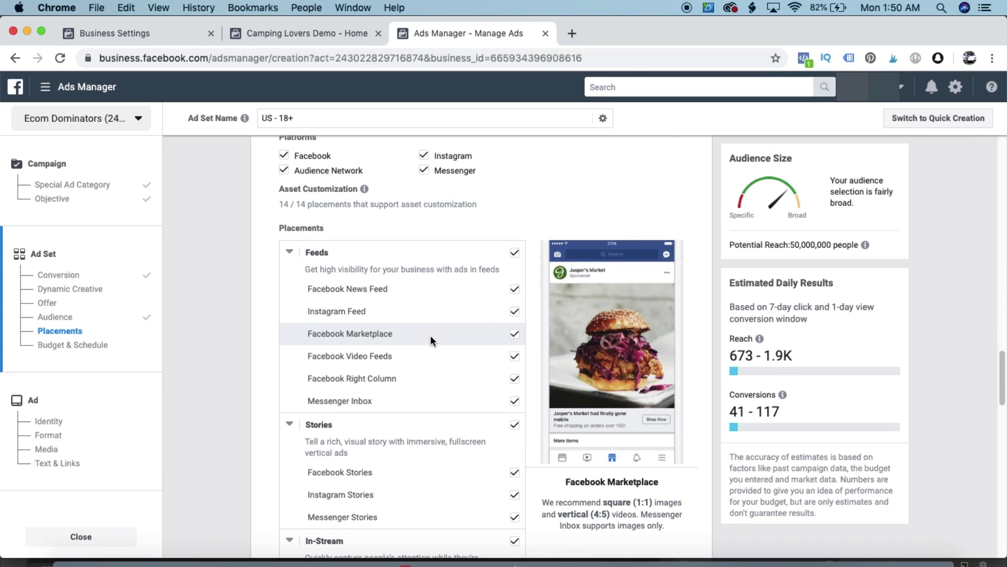
pyautogui.scroll(8, 392, 332)
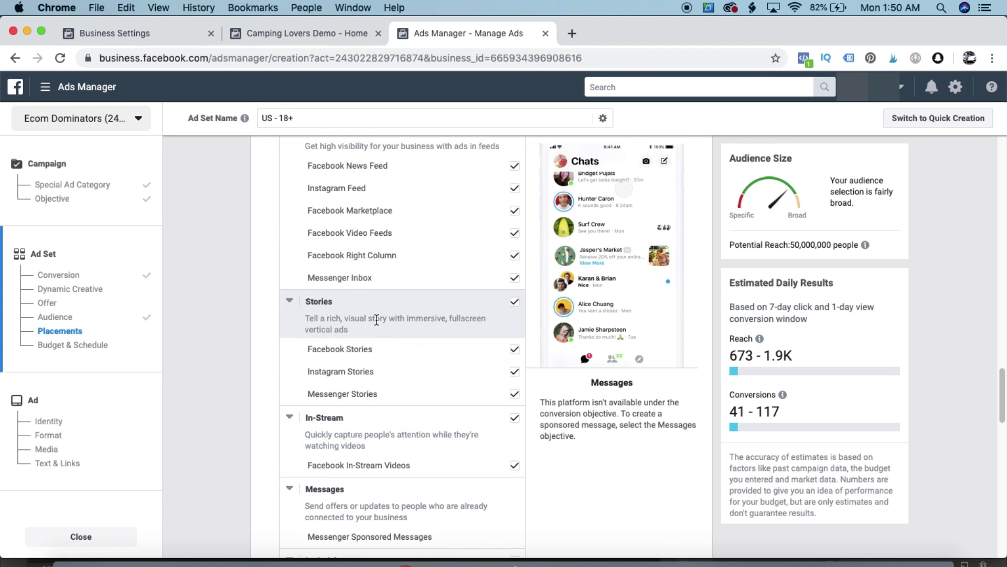
pyautogui.scroll(-10, 339, 345)
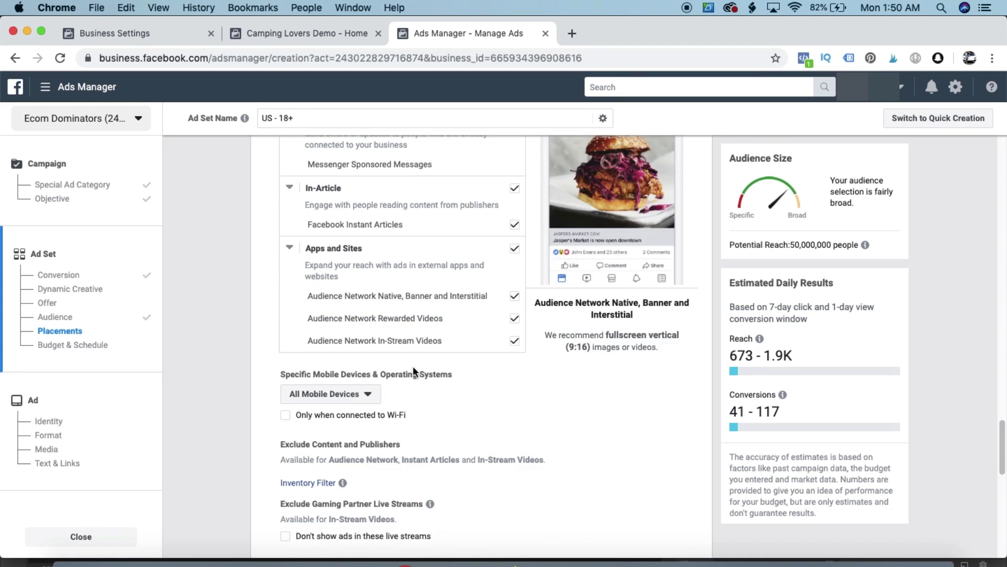
# Uncheck Apps and Sites, In-Article, In-Stream, Stories, Messenger, Marketplace, Instagram, Video Feeds and Right Column placements
pyautogui.click(515, 248)
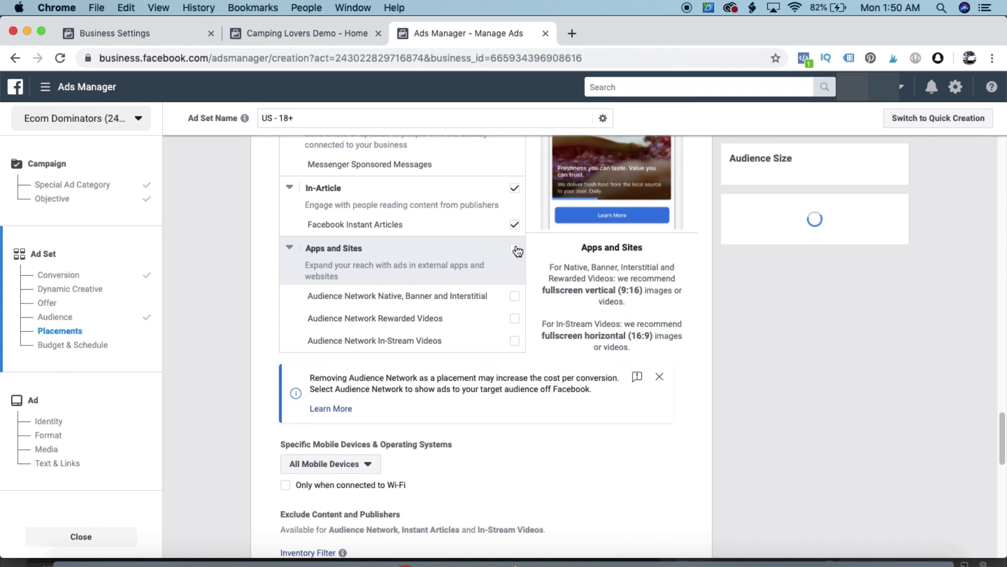
pyautogui.scroll(3, 525, 258)
pyautogui.click(515, 348)
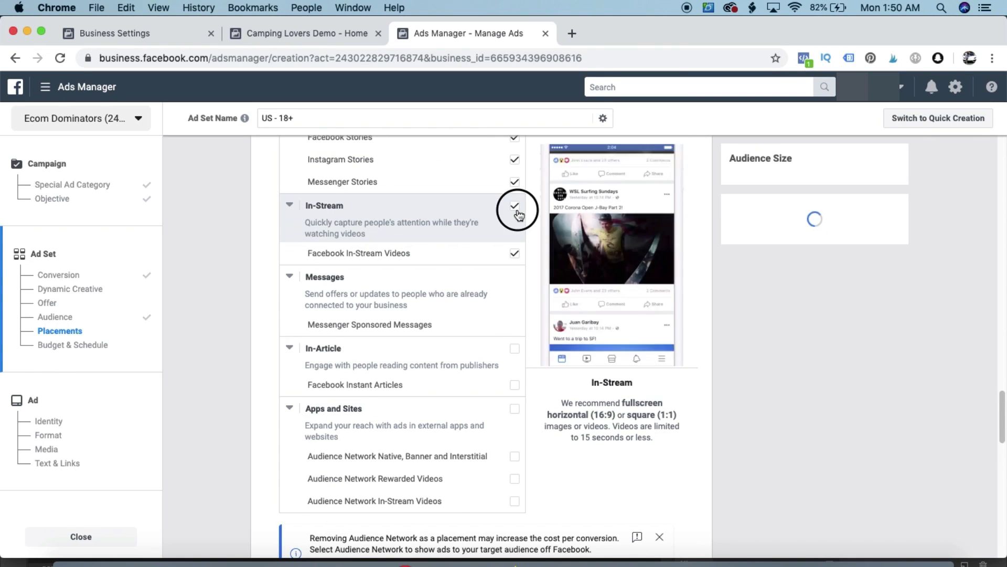
pyautogui.click(515, 252)
pyautogui.scroll(3, 531, 257)
pyautogui.click(517, 234)
pyautogui.scroll(2, 518, 246)
pyautogui.click(514, 288)
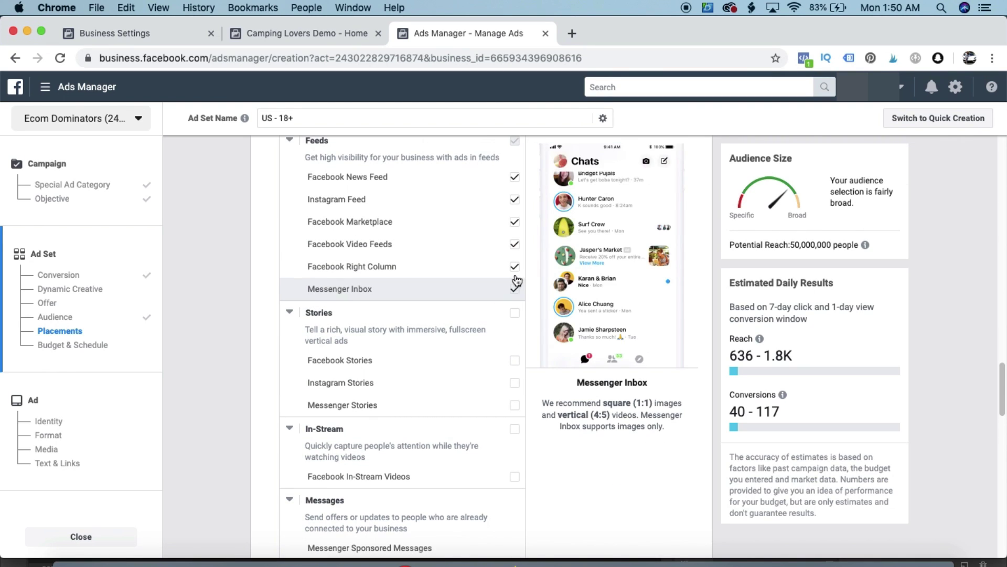
pyautogui.click(515, 222)
pyautogui.click(515, 199)
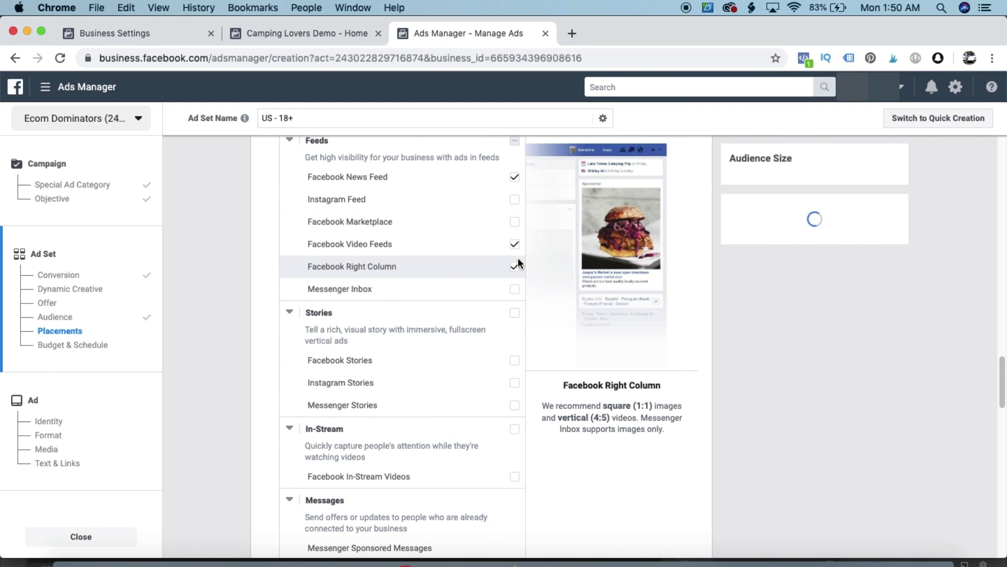
pyautogui.click(515, 245)
pyautogui.click(515, 266)
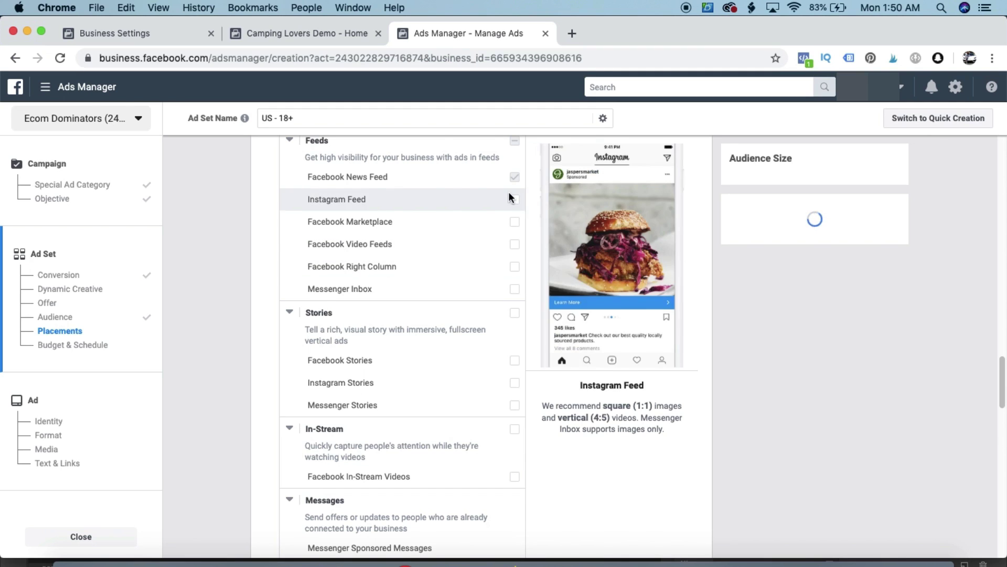
# Verify only Facebook News Feed remains, with potential reach now 39,000,000
pyautogui.scroll(2, 508, 191)
pyautogui.scroll(2, 495, 229)
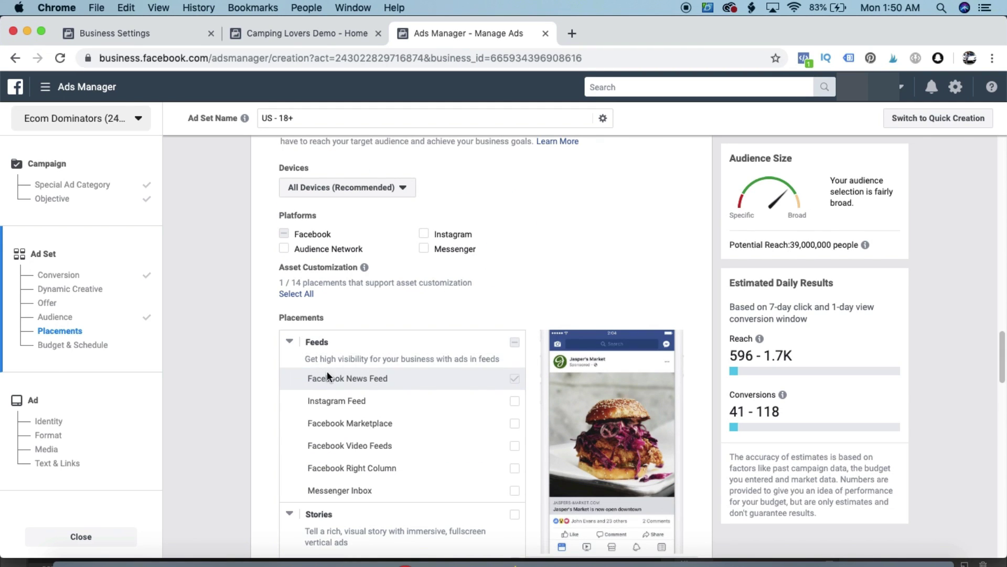
pyautogui.moveTo(317, 377); pyautogui.dragTo(383, 377)
pyautogui.click(239, 357)
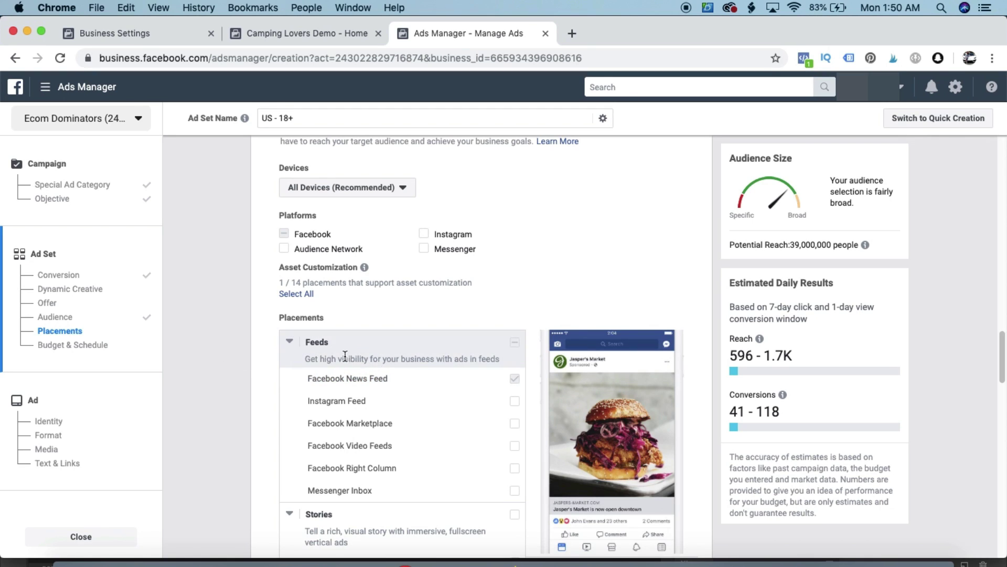
pyautogui.scroll(1, 483, 367)
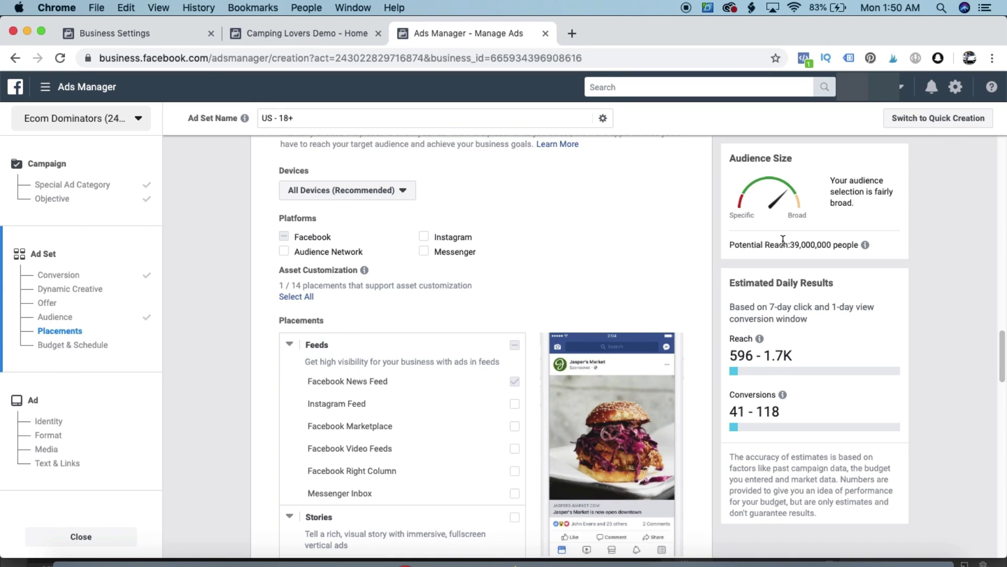
pyautogui.moveTo(750, 242); pyautogui.dragTo(827, 246)
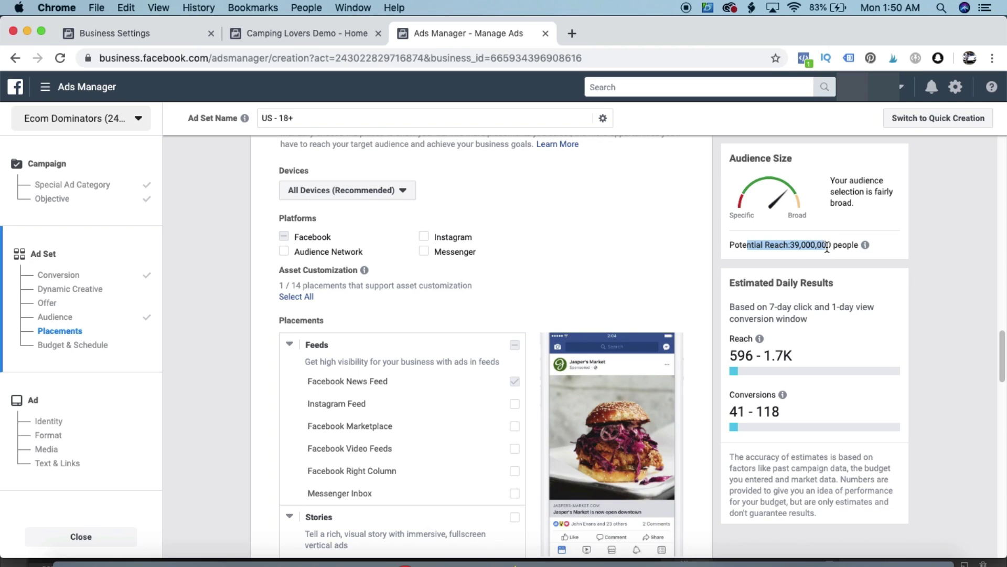
pyautogui.click(791, 248)
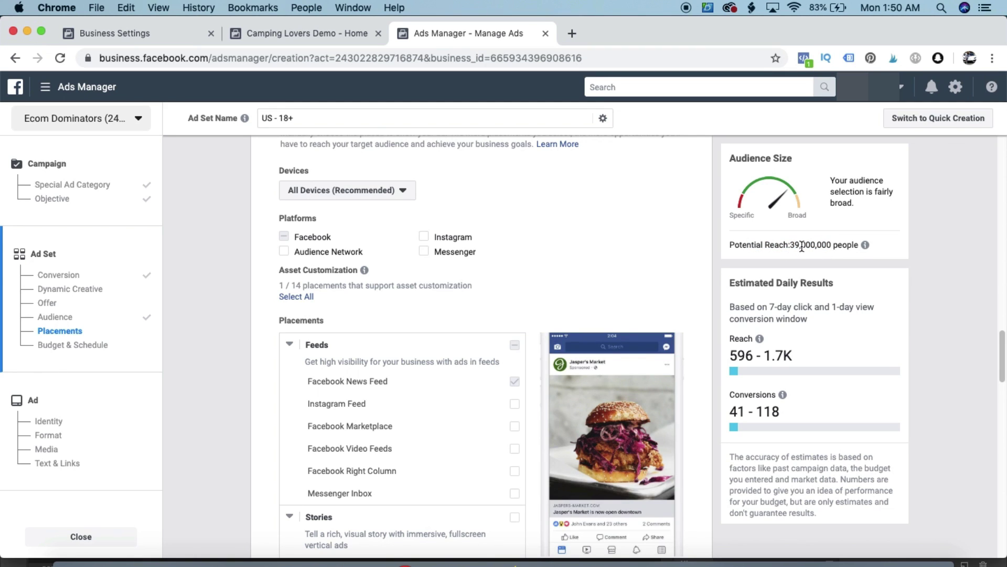
pyautogui.scroll(-20, 512, 270)
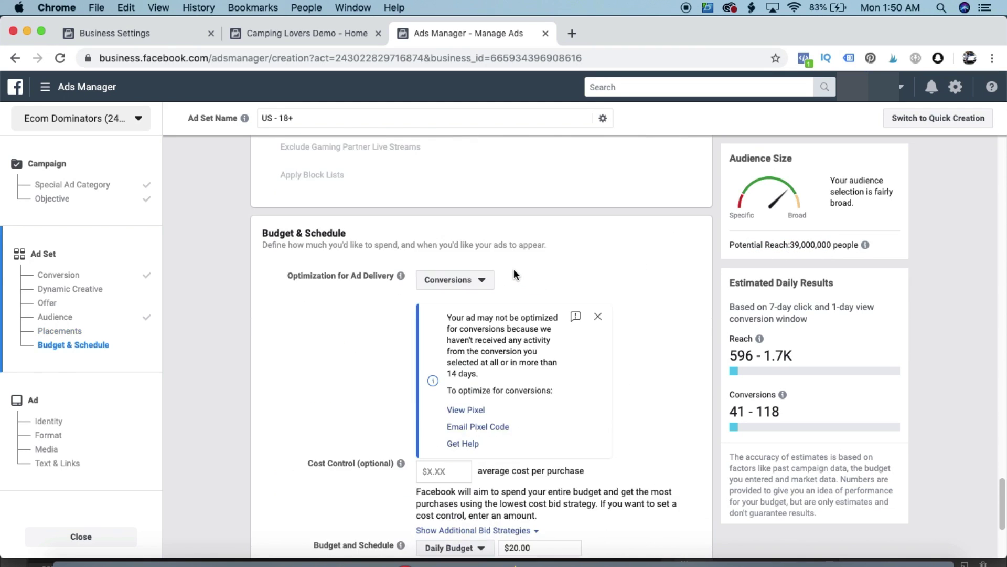
# Set the ad set's daily budget to $10 and continue to the ad setup
pyautogui.scroll(-4, 514, 271)
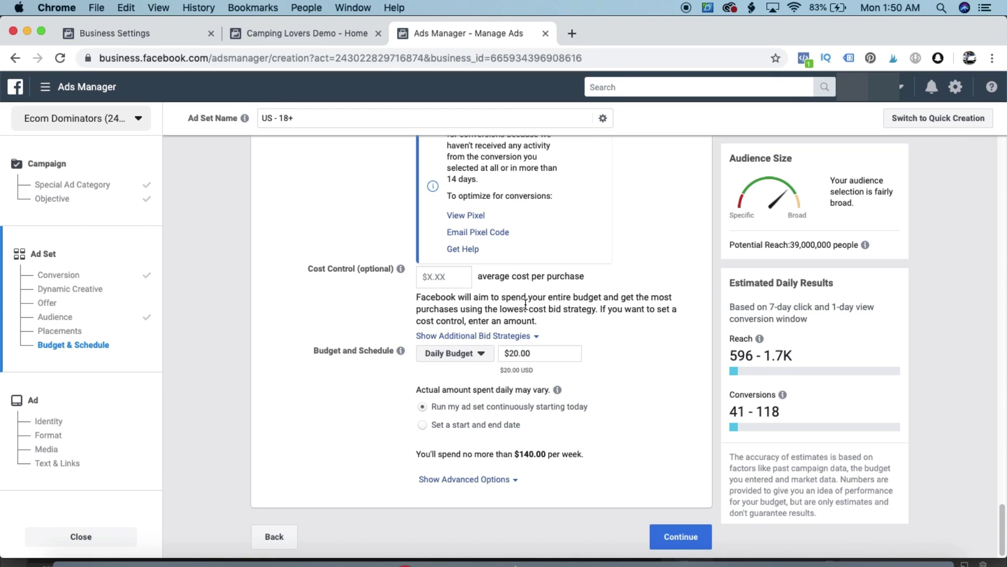
pyautogui.doubleClick(524, 353)
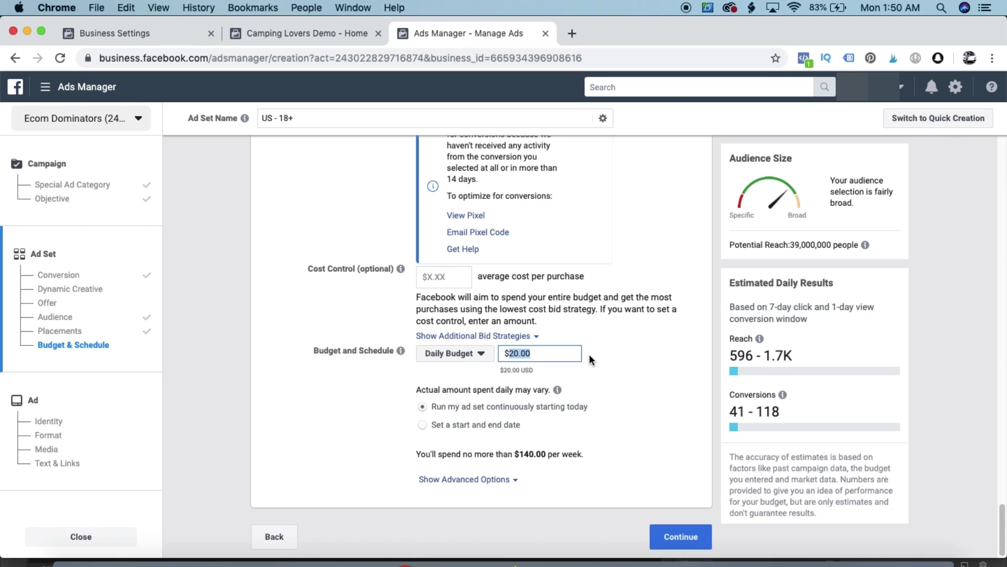
pyautogui.write('10')
pyautogui.click(615, 377)
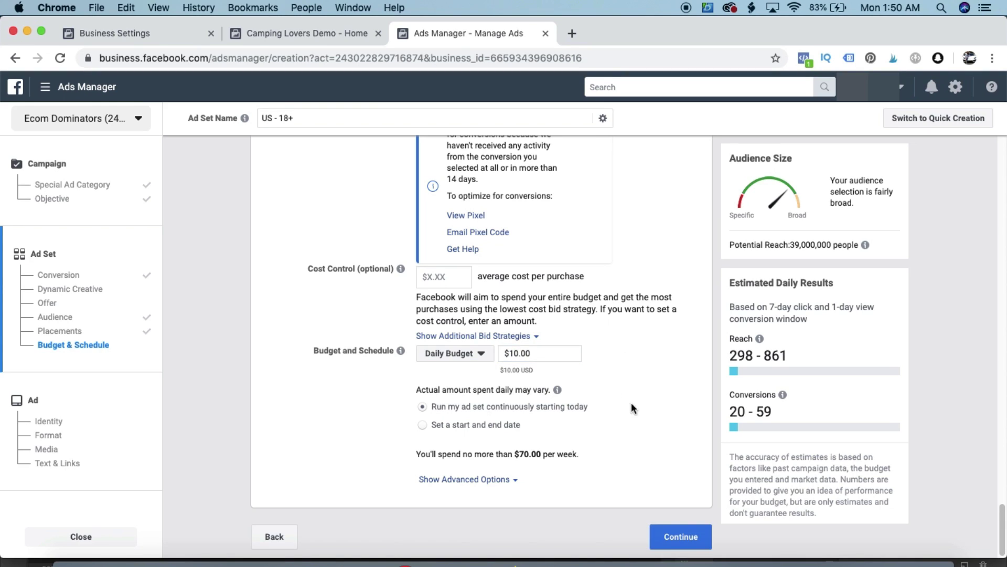
pyautogui.click(672, 534)
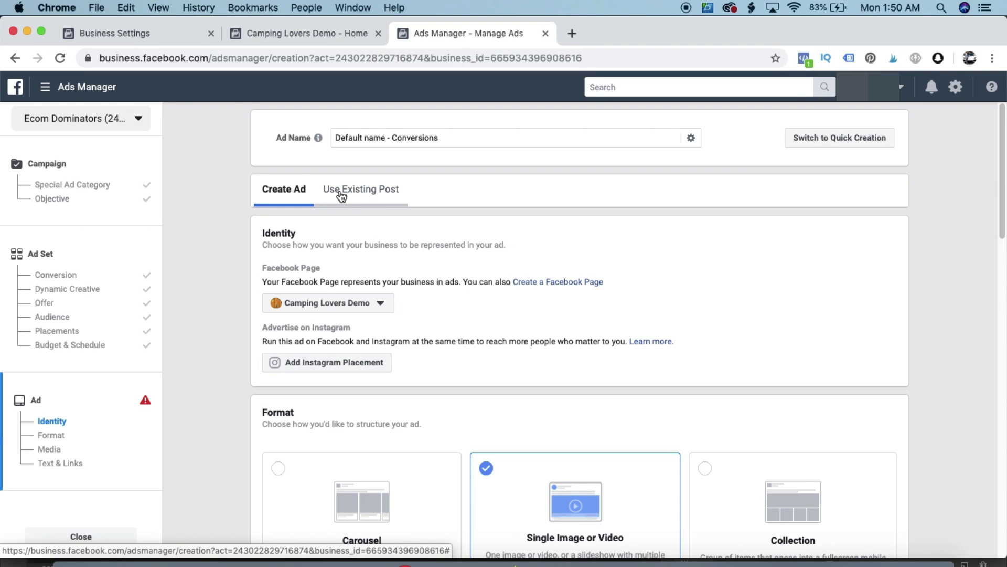
# Use the existing 'Do you love camping?' Page post as the ad creative
pyautogui.click(376, 195)
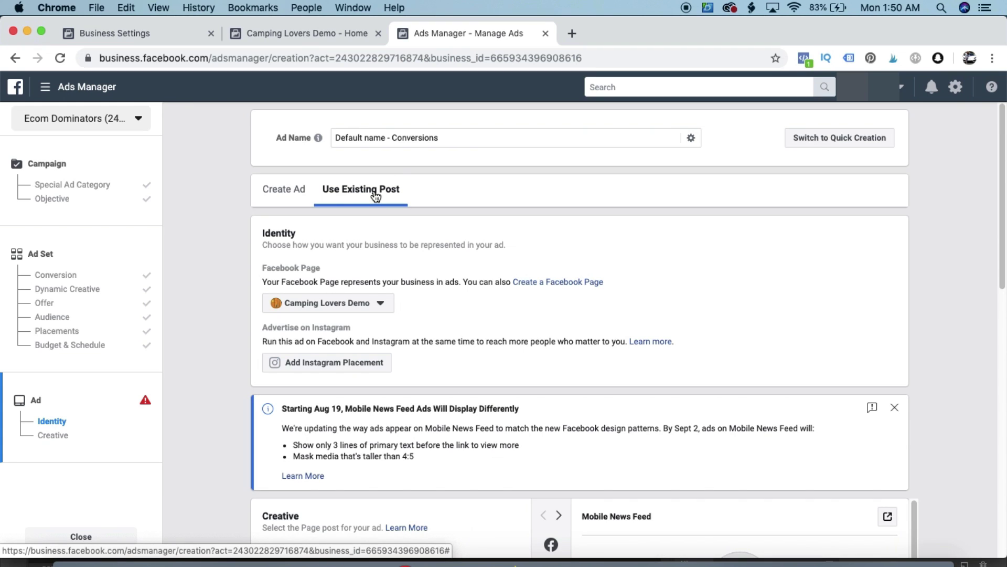
pyautogui.scroll(-5, 376, 196)
pyautogui.scroll(4, 342, 250)
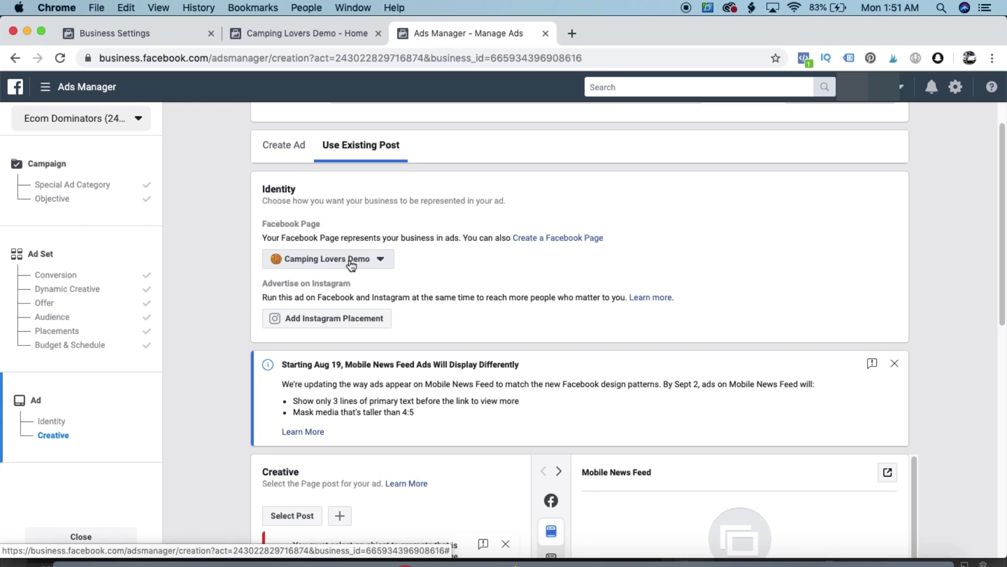
pyautogui.scroll(-3, 352, 266)
pyautogui.scroll(-2, 351, 266)
pyautogui.click(288, 226)
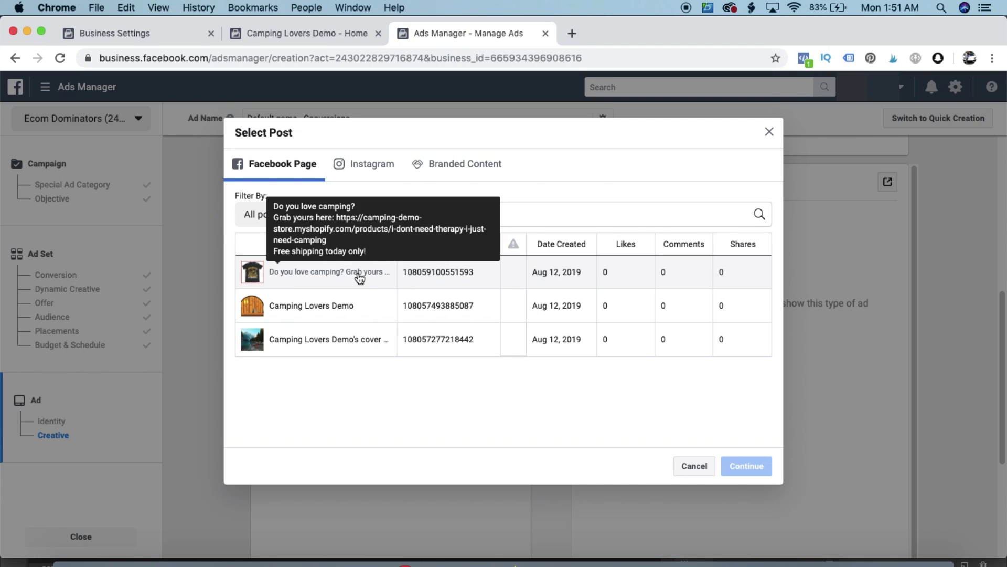
pyautogui.click(360, 277)
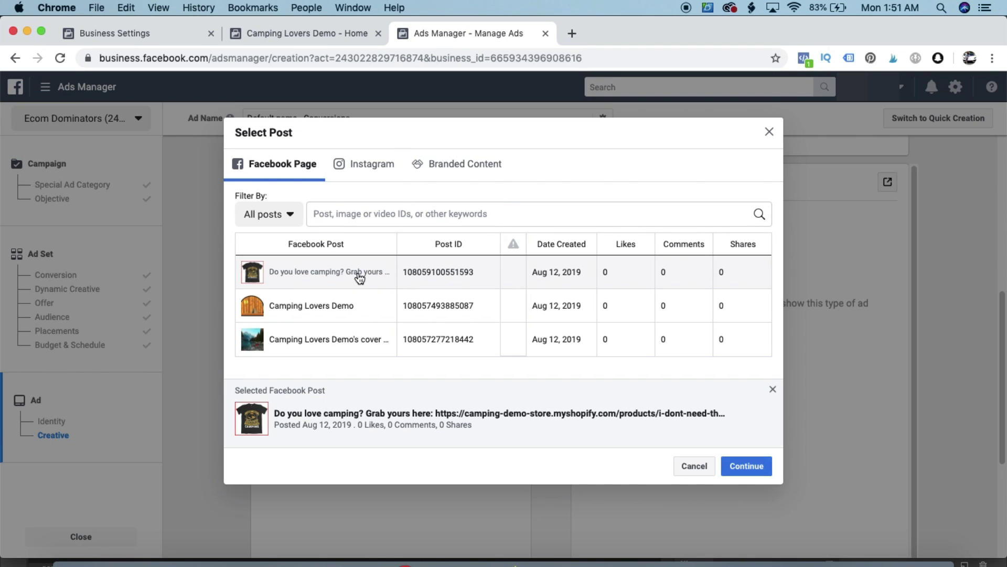
pyautogui.click(747, 467)
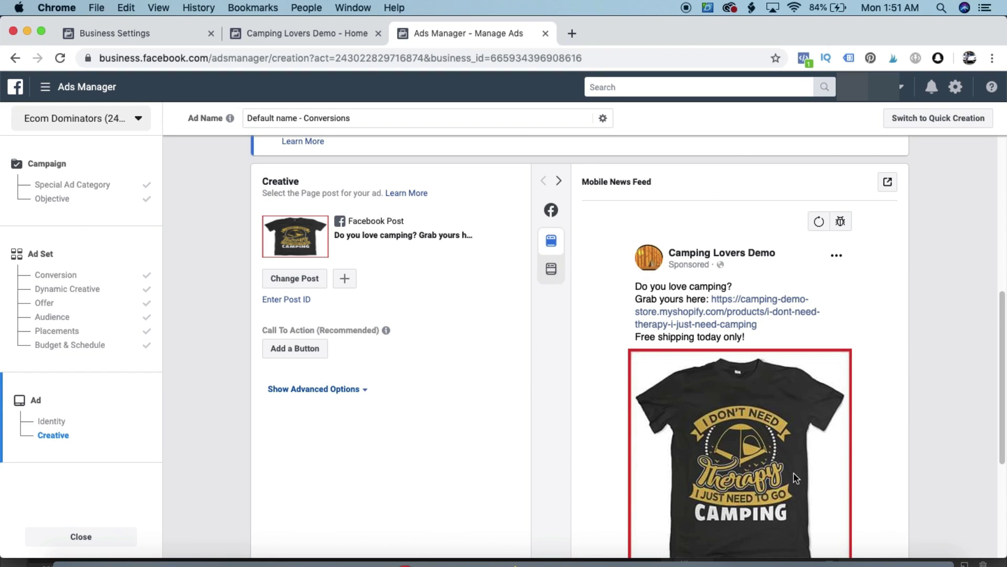
# Add a Shop Now button to the post linking to the shirt's product page URL
pyautogui.scroll(-1, 427, 356)
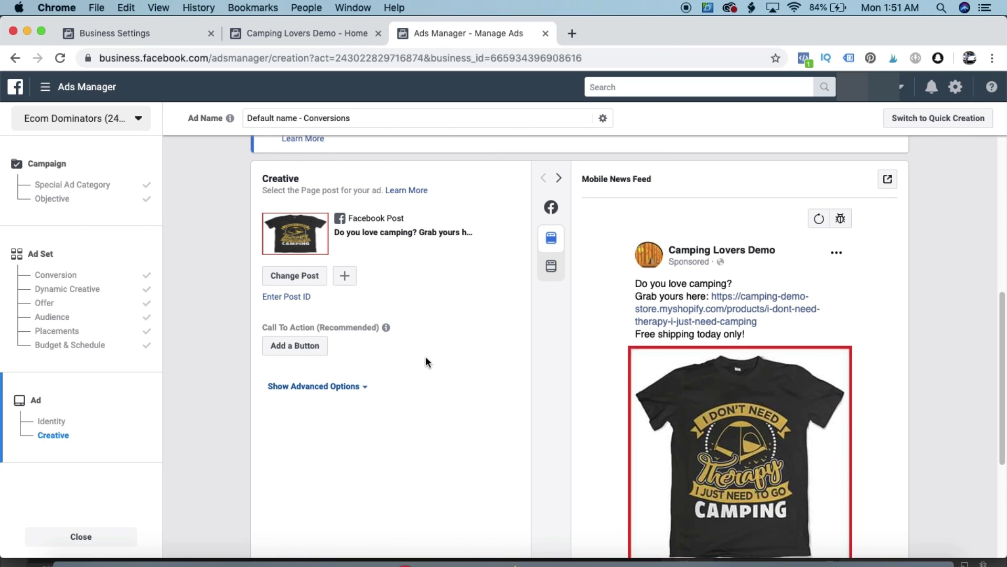
pyautogui.click(284, 344)
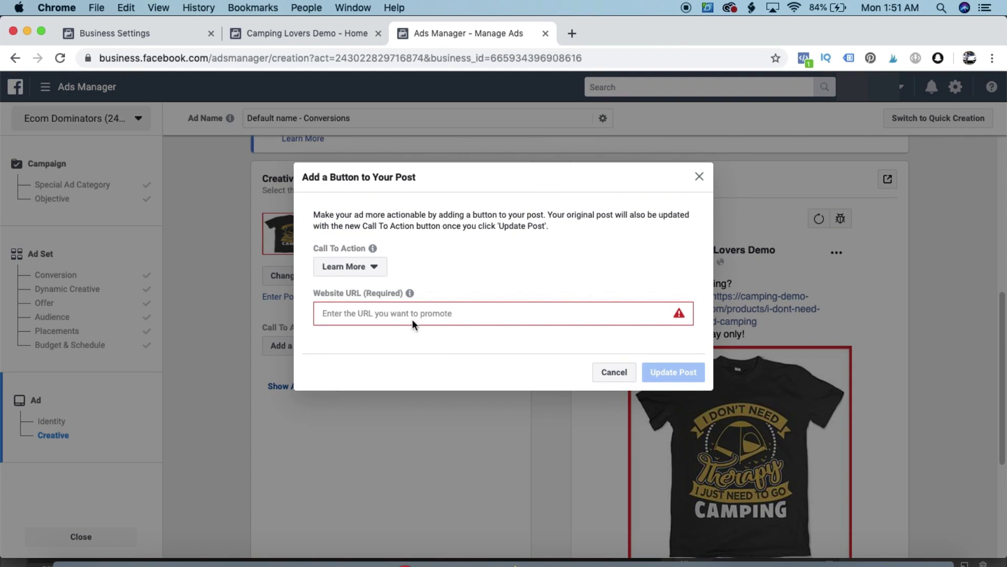
pyautogui.click(361, 270)
pyautogui.scroll(-5, 364, 312)
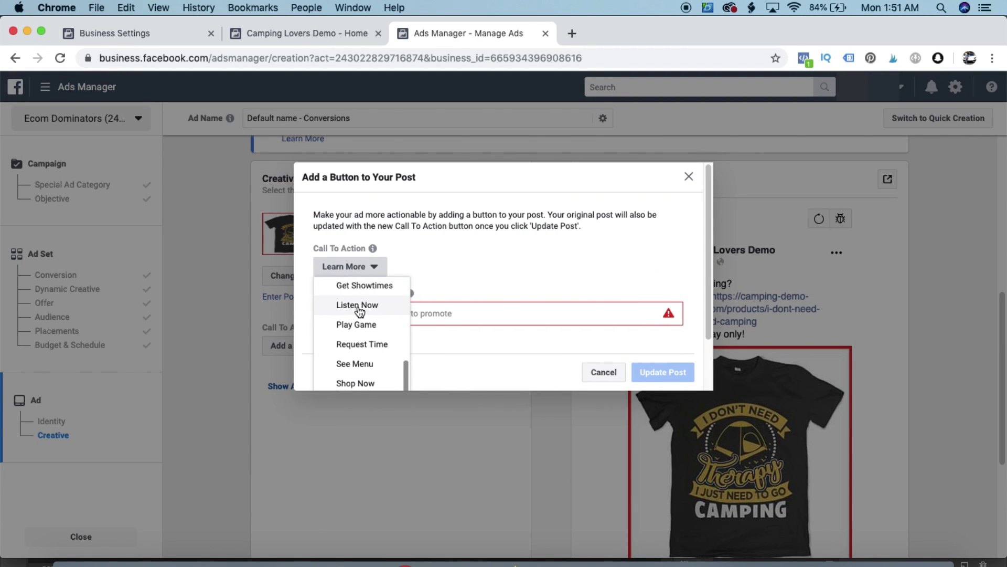
pyautogui.click(362, 383)
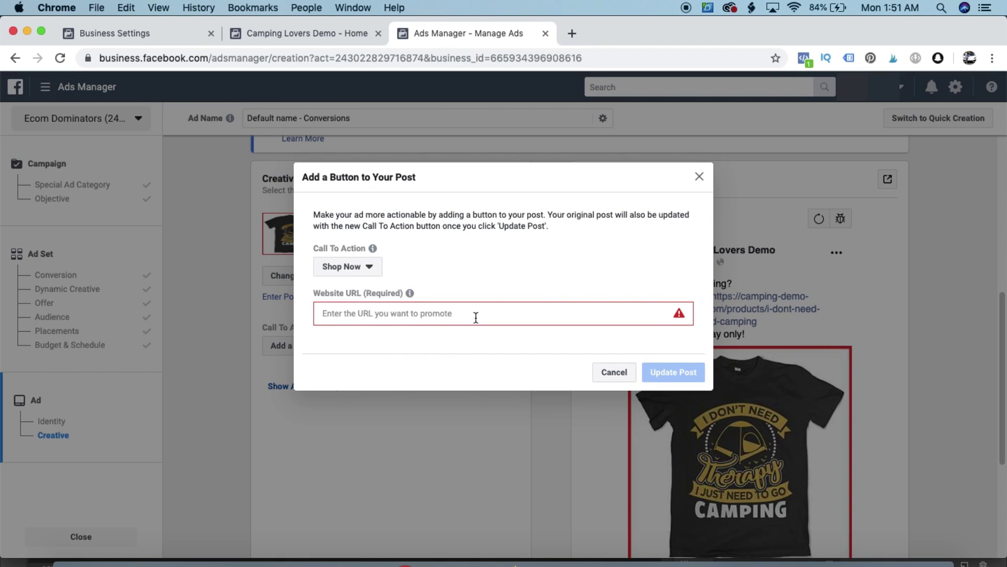
pyautogui.click(383, 313)
pyautogui.write('https://camping-demo-store.myshopify.com/products/i-dont-need-therapy-i-just-need-camping')
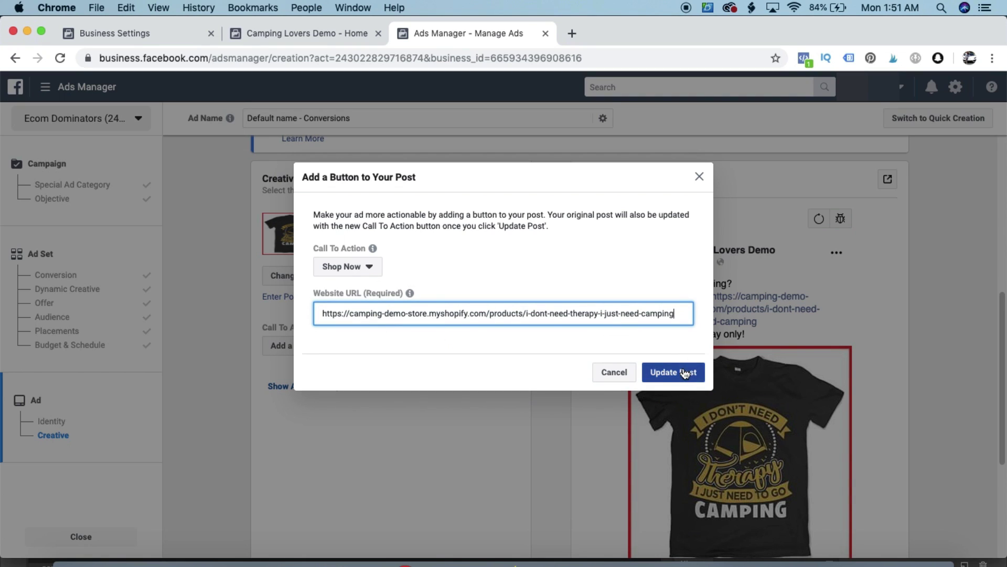
pyautogui.click(684, 371)
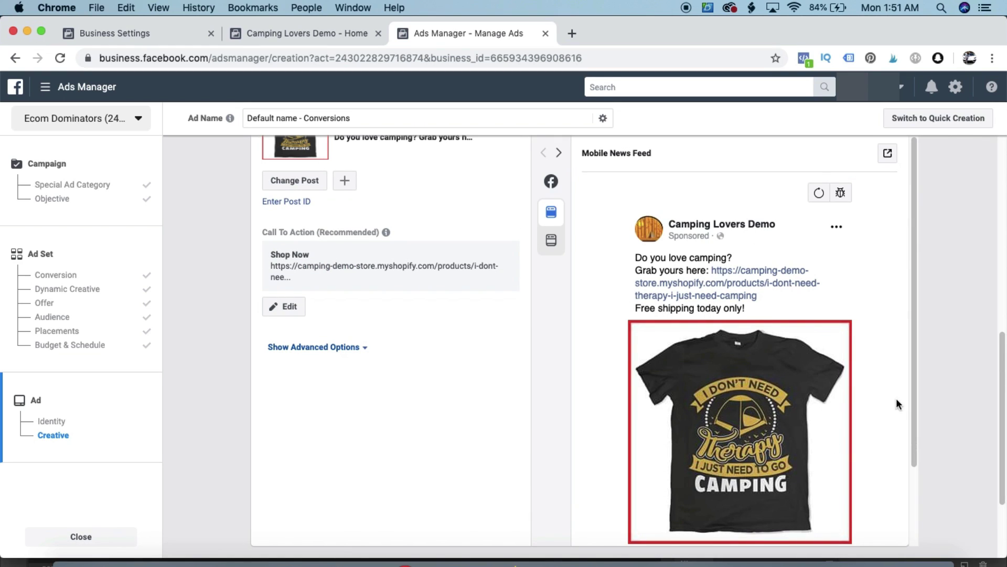
# Scroll through the ad preview to check the Shop Now button on the shirt post
pyautogui.scroll(-3, 730, 359)
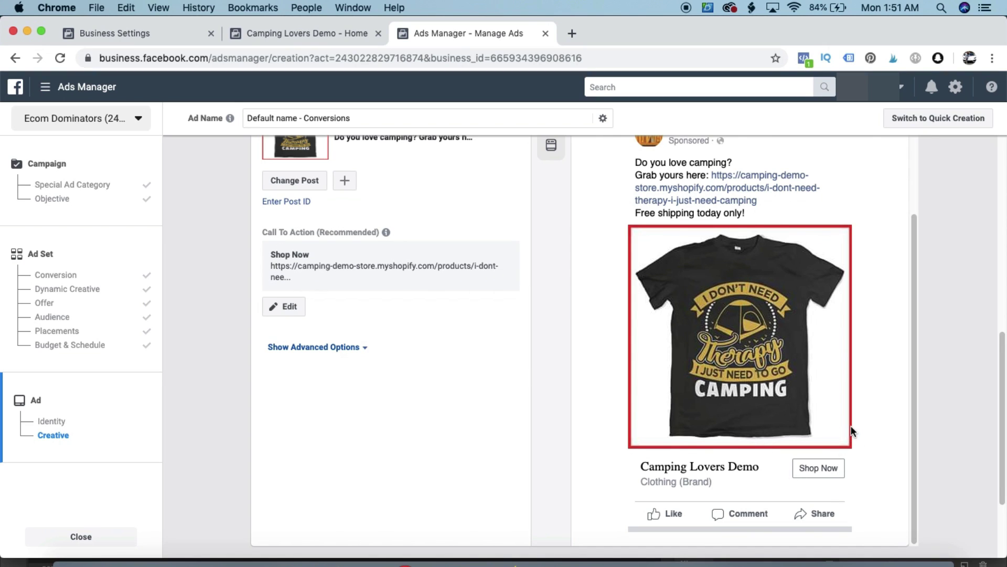
pyautogui.scroll(2, 813, 320)
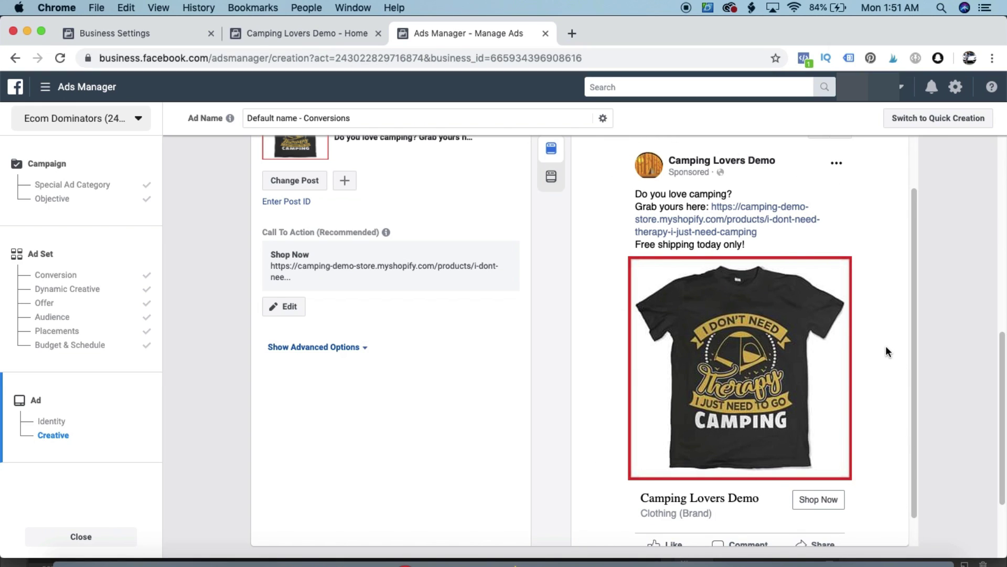
pyautogui.scroll(-2, 886, 349)
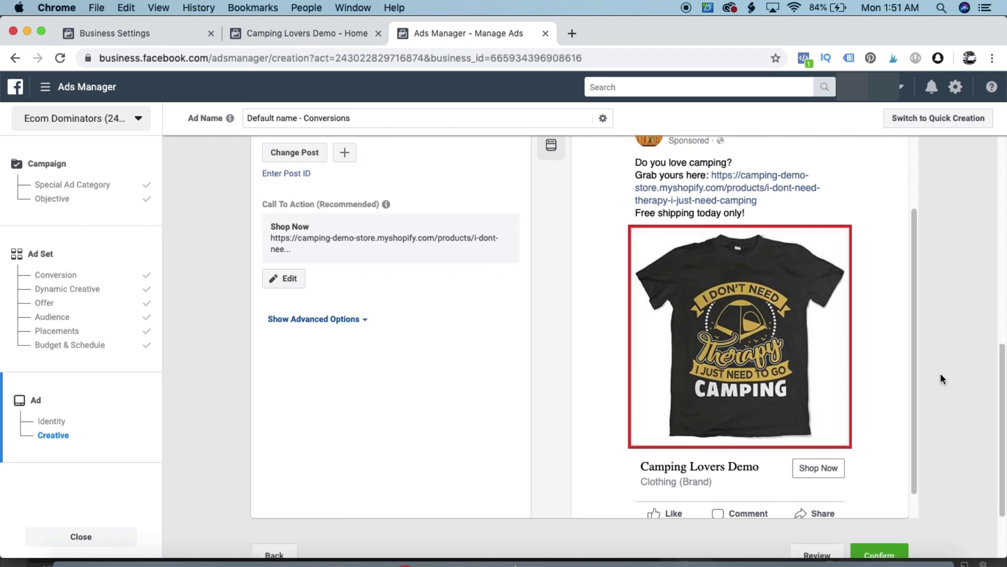
pyautogui.scroll(-4, 940, 374)
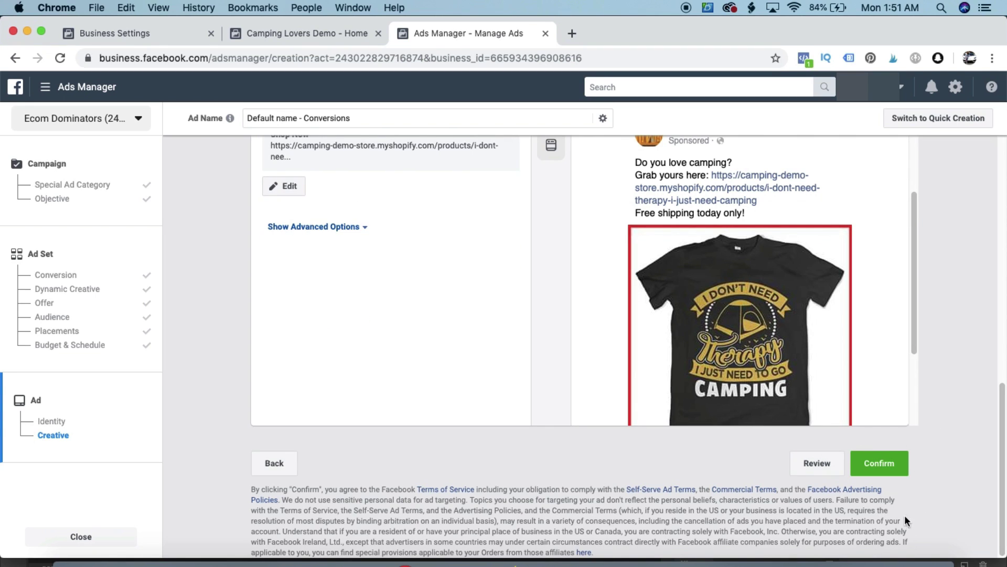
pyautogui.scroll(1, 940, 454)
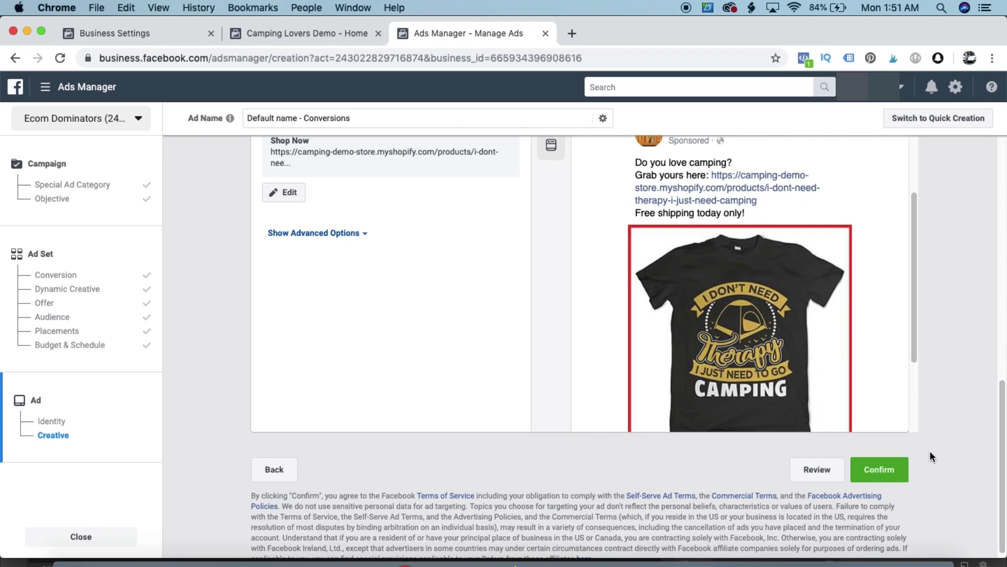
pyautogui.scroll(1, 567, 415)
pyautogui.scroll(3, 566, 413)
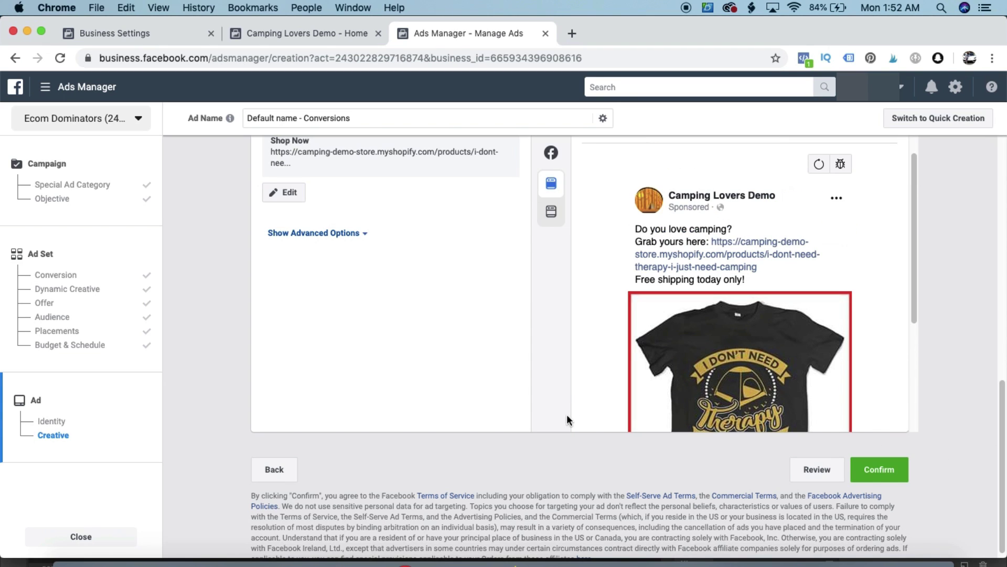
pyautogui.scroll(5, 453, 414)
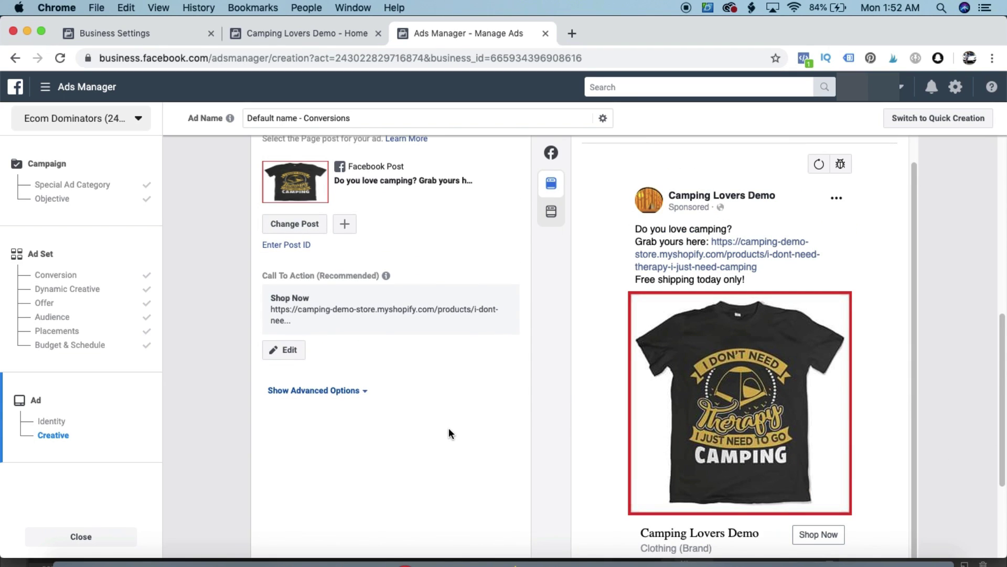
pyautogui.scroll(-3, 449, 429)
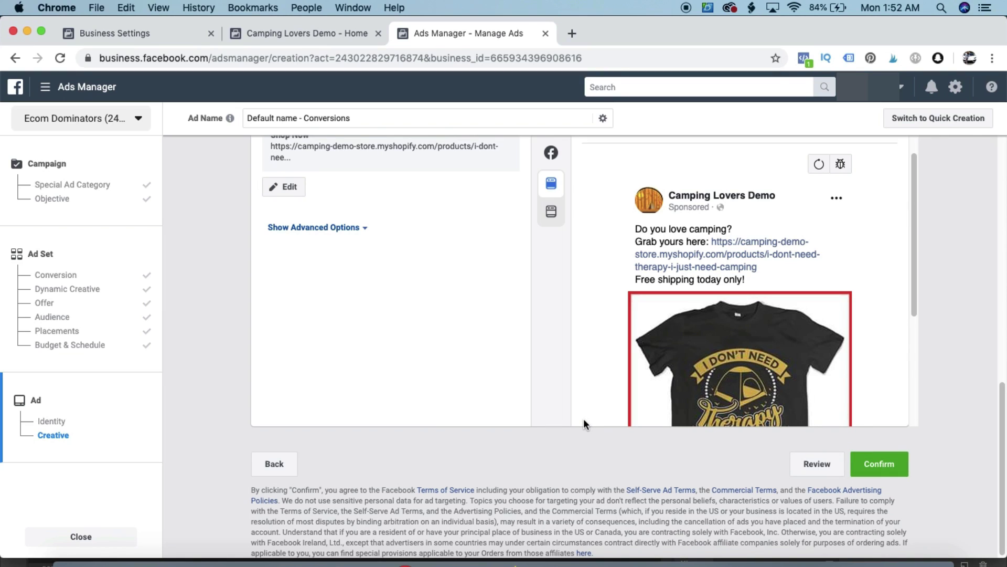